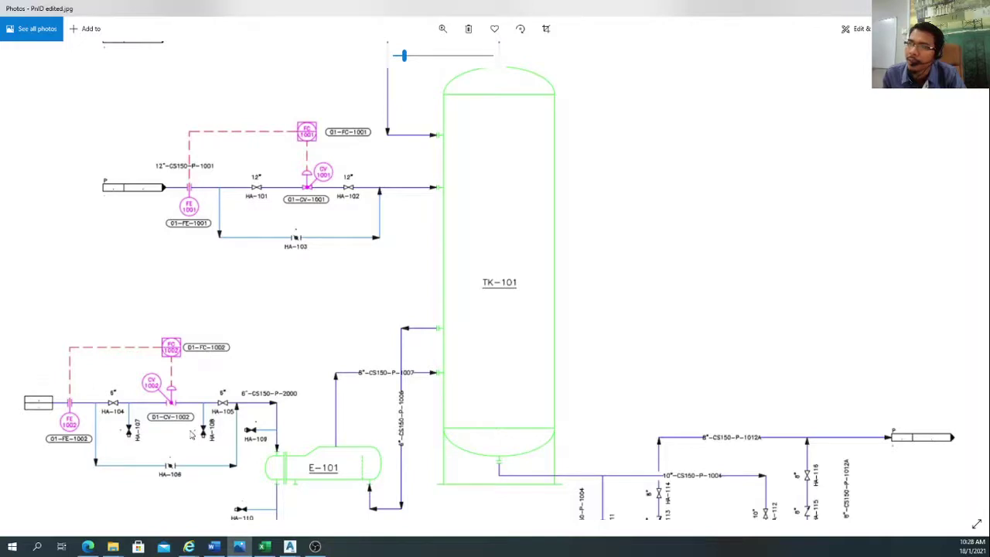
Step: Circle the FC-1002 and FC-1001 control valve assemblies on the P&ID, link them with a stroke, and discard the markup
left_click(859, 34)
left_click(845, 74)
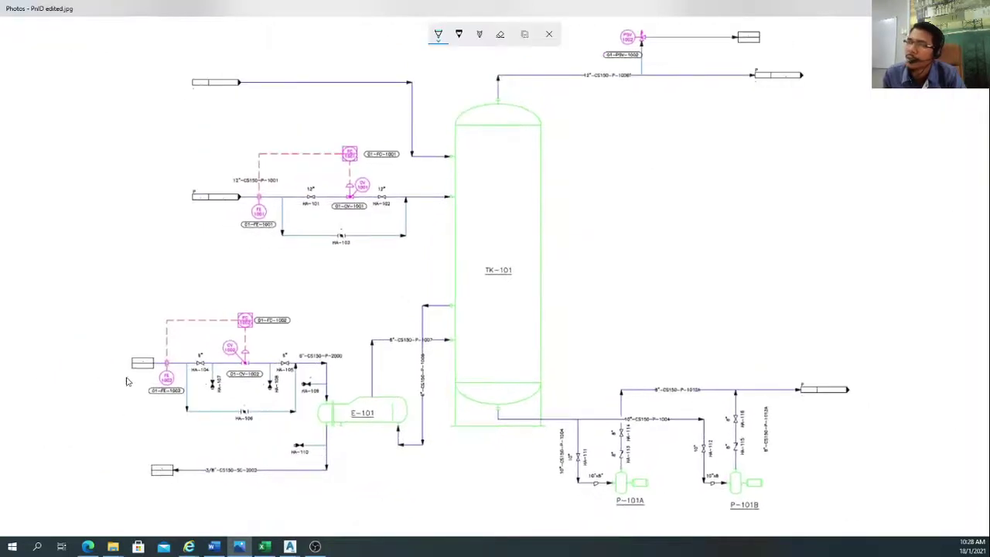
mouse_move(147, 331)
left_mouse_down()
mouse_move(238, 301)
mouse_move(328, 385)
mouse_move(166, 425)
mouse_move(155, 327)
left_mouse_up()
left_click_drag(310, 317, 333, 248)
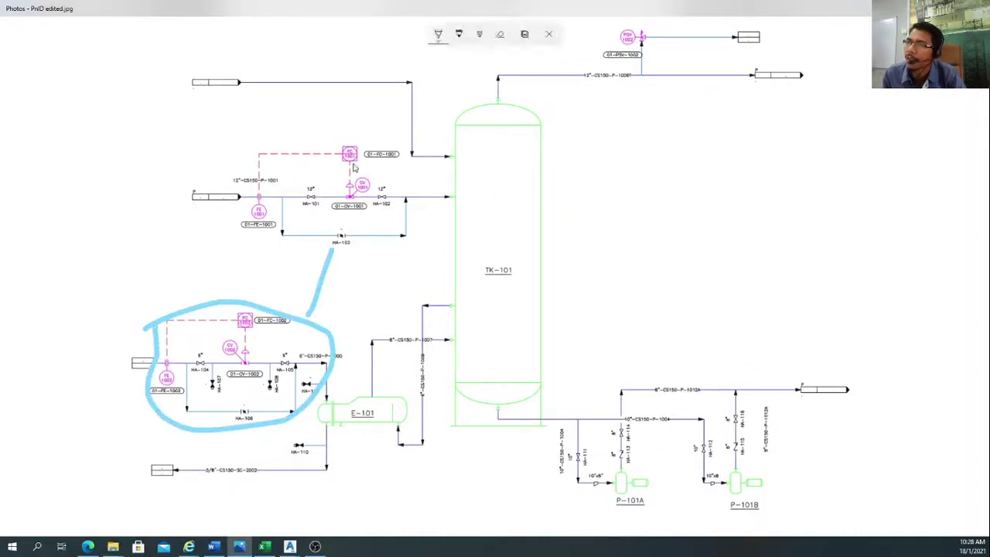
mouse_move(352, 153)
left_mouse_down()
mouse_move(276, 170)
mouse_move(288, 256)
mouse_move(406, 261)
mouse_move(390, 173)
mouse_move(336, 168)
left_mouse_up()
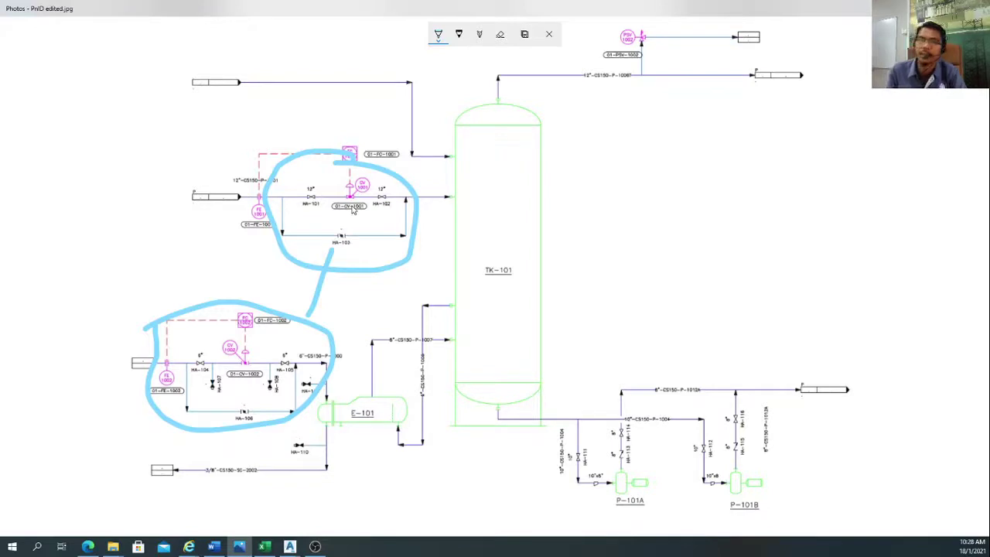
left_click(549, 34)
left_click(459, 294)
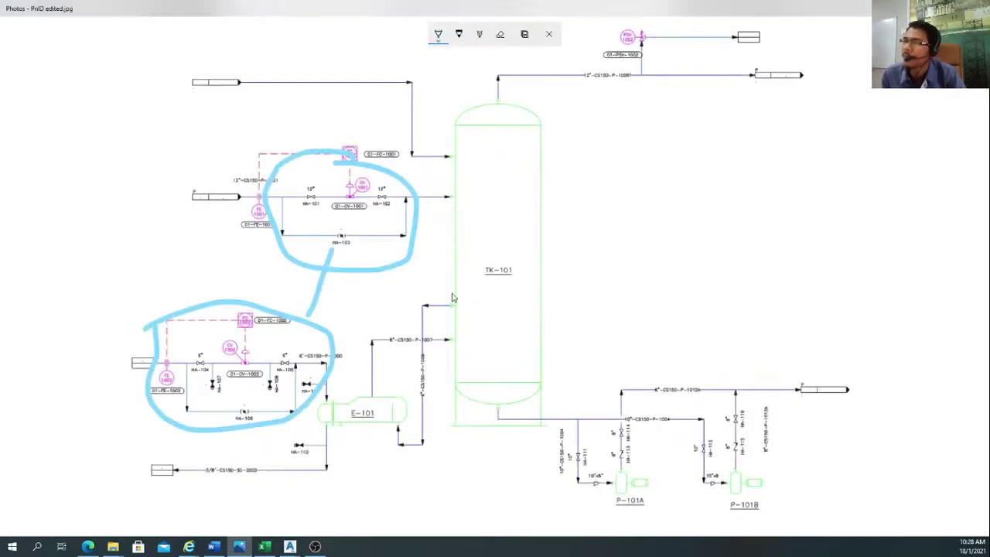
Step: Go back to GA DRAWING 1 rev 2 and examine the piping plan around exchanger E-101
left_click(26, 282)
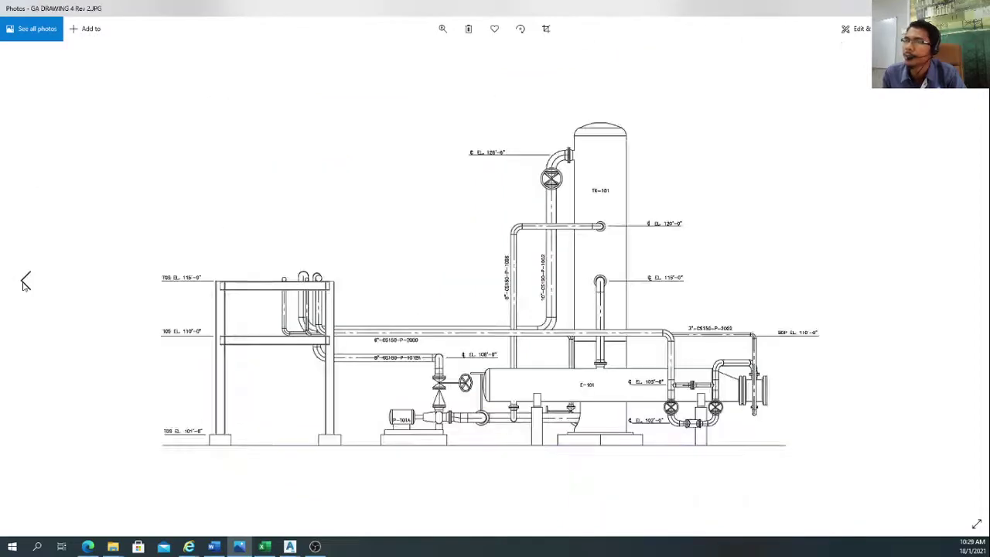
left_click(26, 282)
left_click(25, 283)
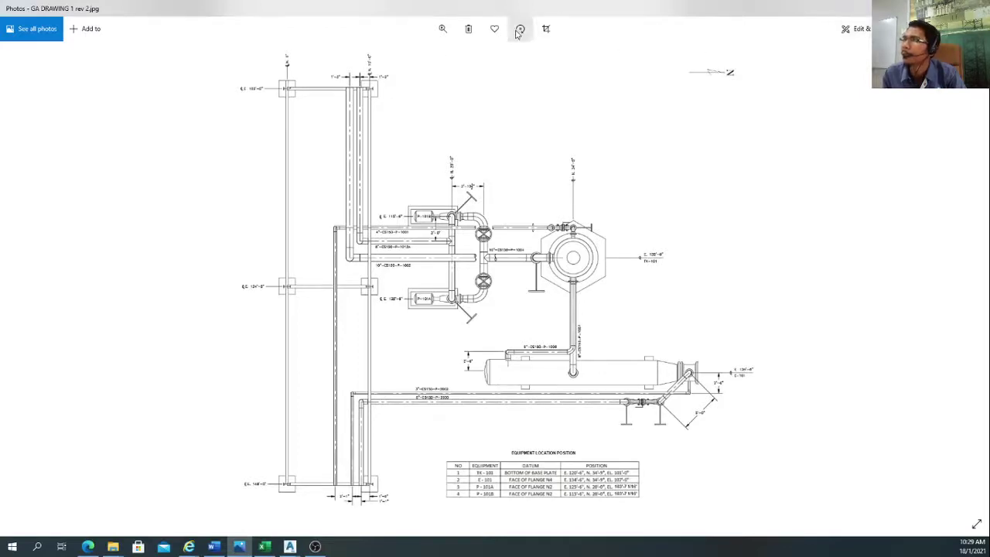
left_click(442, 29)
left_click_drag(394, 55, 403, 55)
scroll(562, 247, "down", 3)
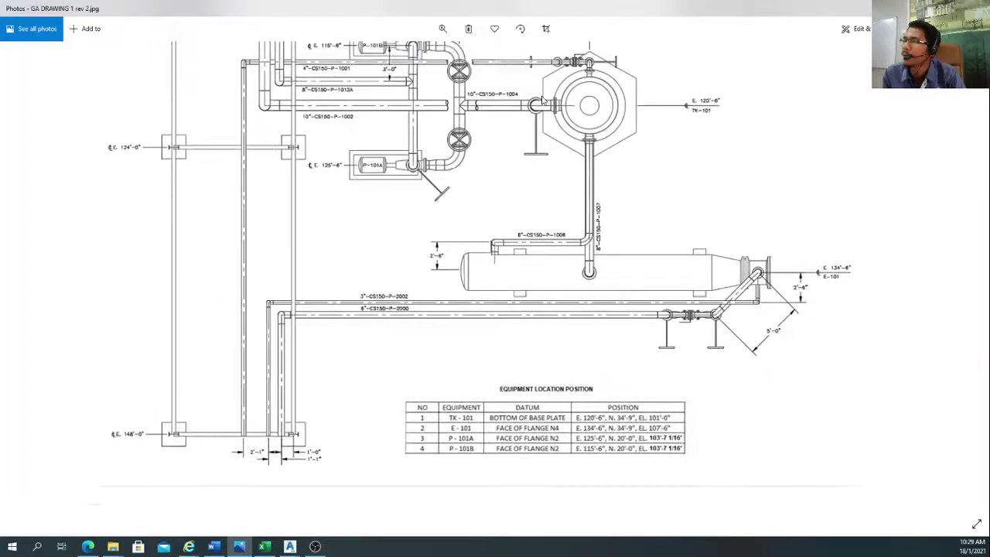
Step: Mark line P-2000, its control valve assembly and its dimensions beside E-101 on the plan, and discard the markup
left_click(859, 28)
left_click(825, 75)
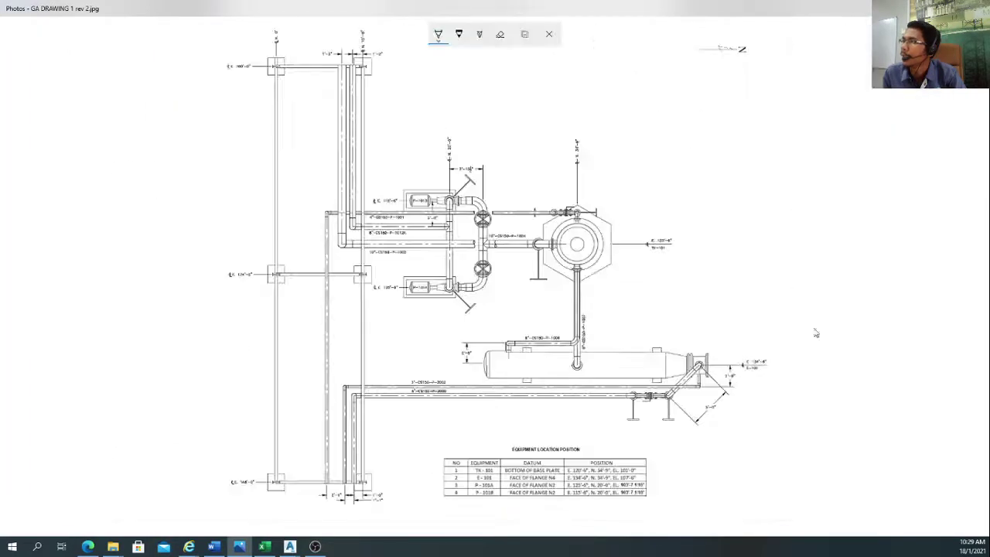
mouse_move(673, 361)
left_mouse_down()
mouse_move(700, 348)
mouse_move(747, 391)
mouse_move(705, 422)
mouse_move(629, 431)
mouse_move(422, 414)
left_mouse_up()
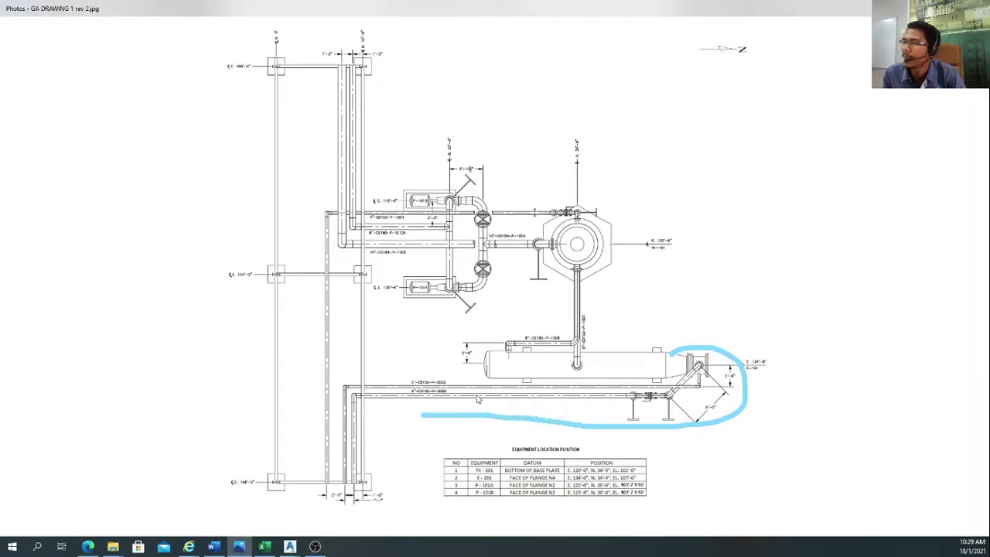
mouse_move(700, 345)
left_mouse_down()
mouse_move(653, 393)
mouse_move(627, 379)
mouse_move(621, 422)
mouse_move(684, 418)
mouse_move(649, 383)
left_mouse_up()
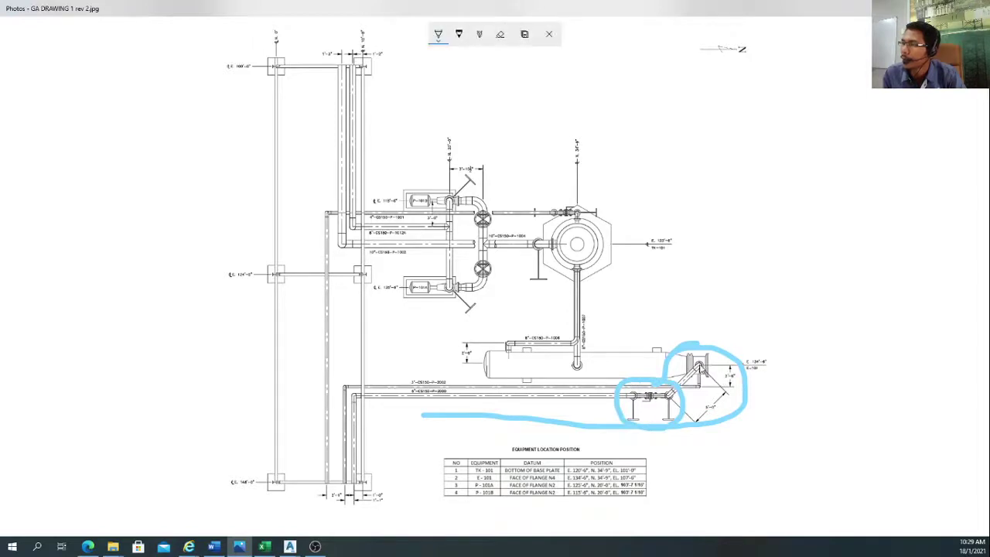
mouse_move(699, 365)
left_mouse_down()
mouse_move(672, 391)
mouse_move(698, 408)
mouse_move(607, 398)
mouse_move(370, 403)
left_mouse_up()
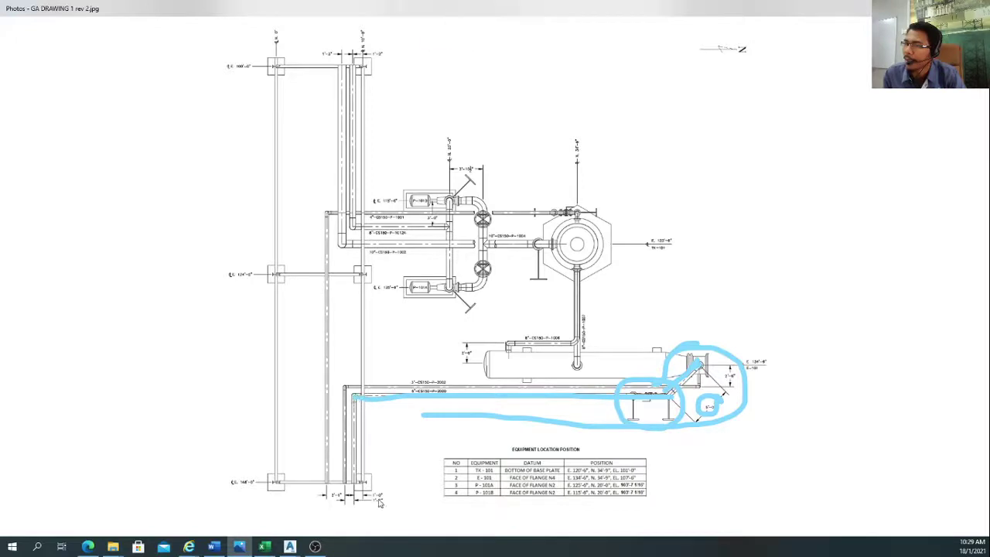
mouse_move(379, 502)
left_mouse_down()
mouse_move(357, 486)
mouse_move(379, 515)
mouse_move(390, 486)
left_mouse_up()
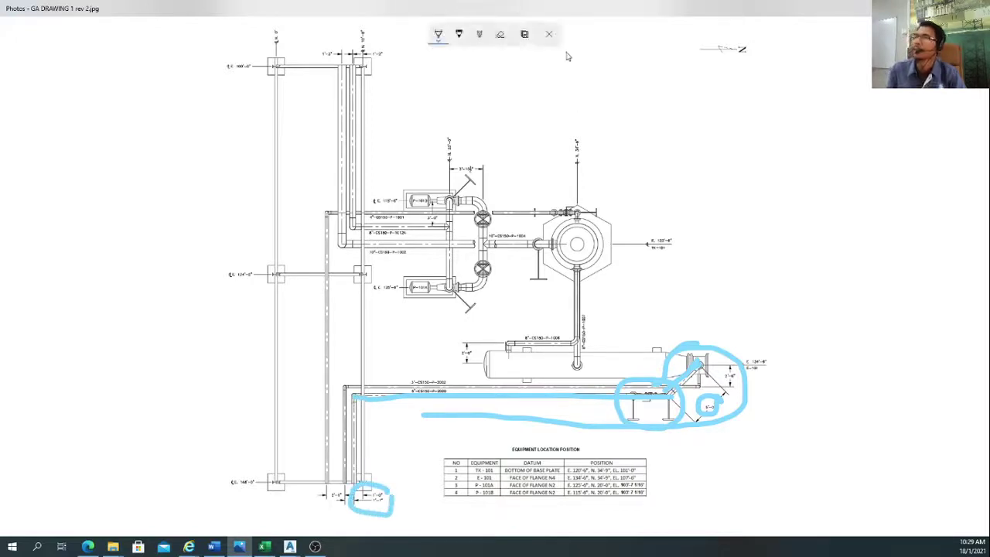
left_click(549, 34)
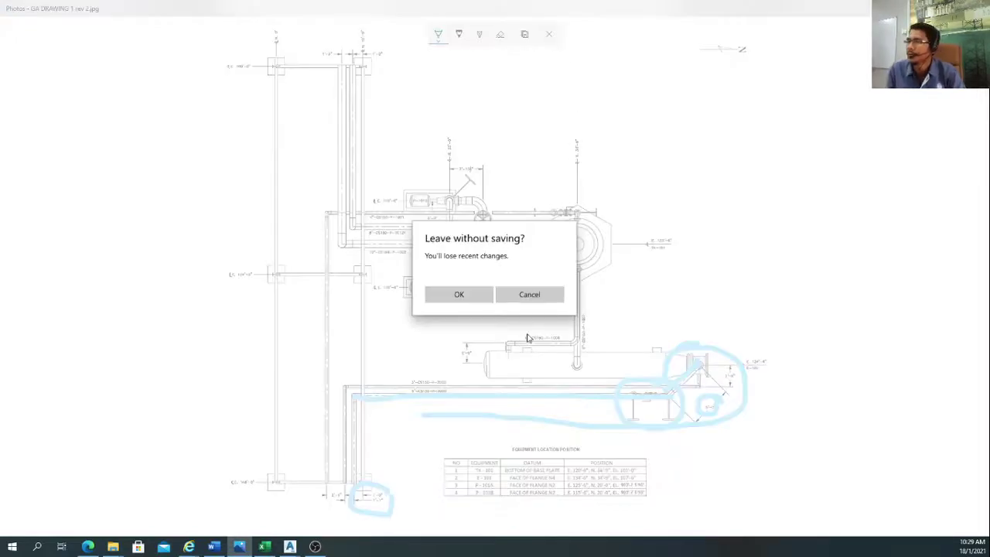
left_click(476, 303)
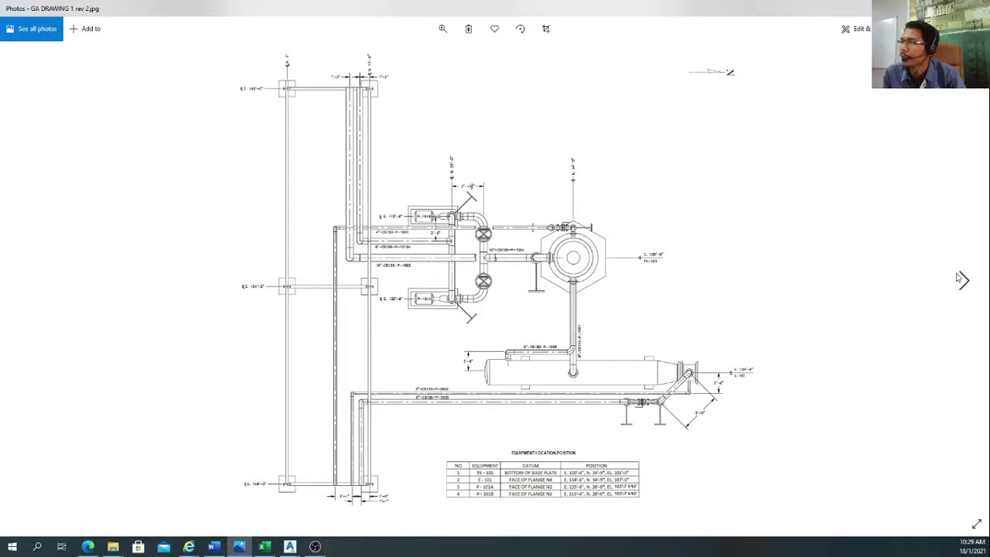
Step: On GA DRAWING 4 Rev 2, trace line P-2000 from E-101 to the pipe rack, circle its two valve branches, and discard the markup
left_click(962, 280)
left_click(963, 279)
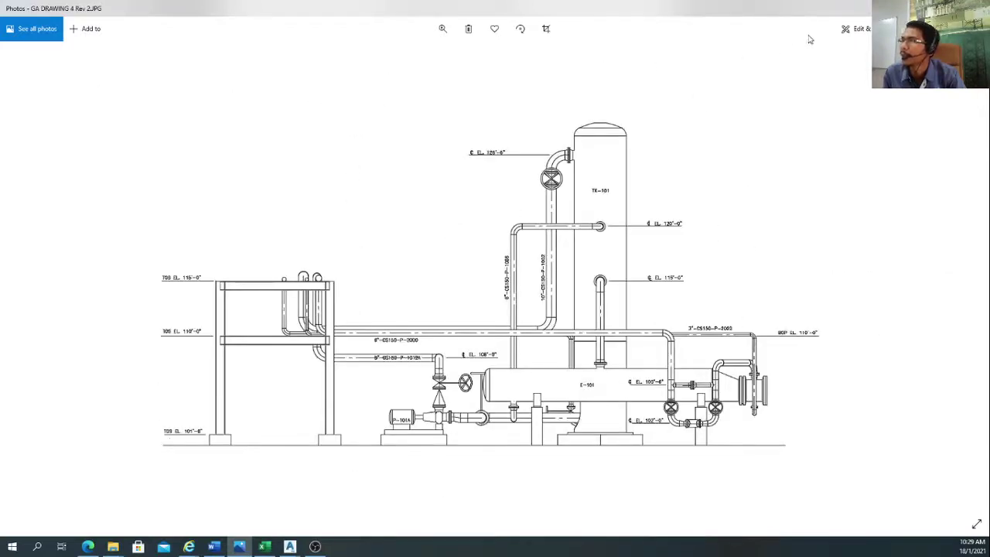
left_click(850, 29)
left_click(831, 80)
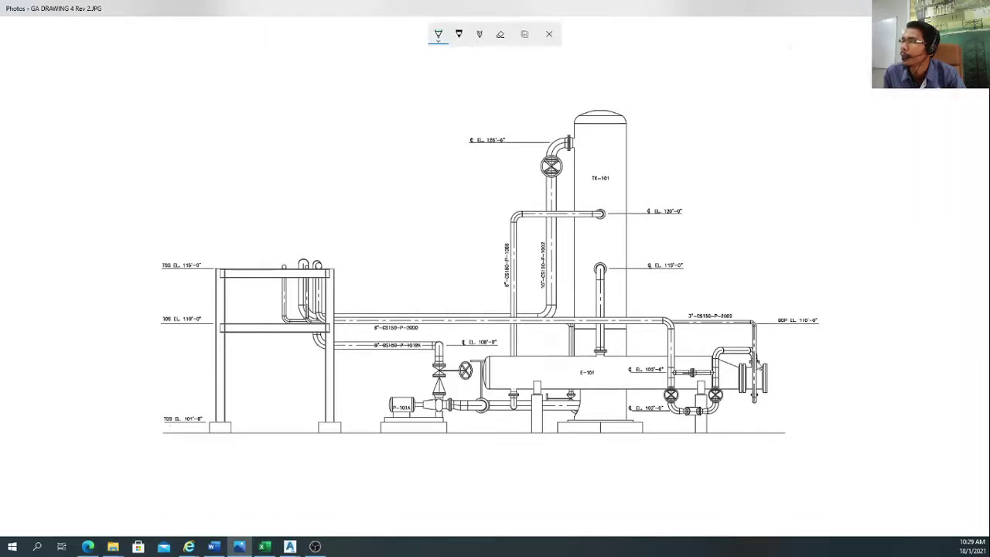
mouse_move(753, 372)
left_mouse_down()
mouse_move(762, 362)
mouse_move(757, 345)
mouse_move(723, 340)
mouse_move(707, 355)
mouse_move(730, 356)
mouse_move(726, 411)
mouse_move(707, 424)
mouse_move(656, 424)
mouse_move(654, 354)
mouse_move(617, 332)
mouse_move(348, 324)
left_mouse_up()
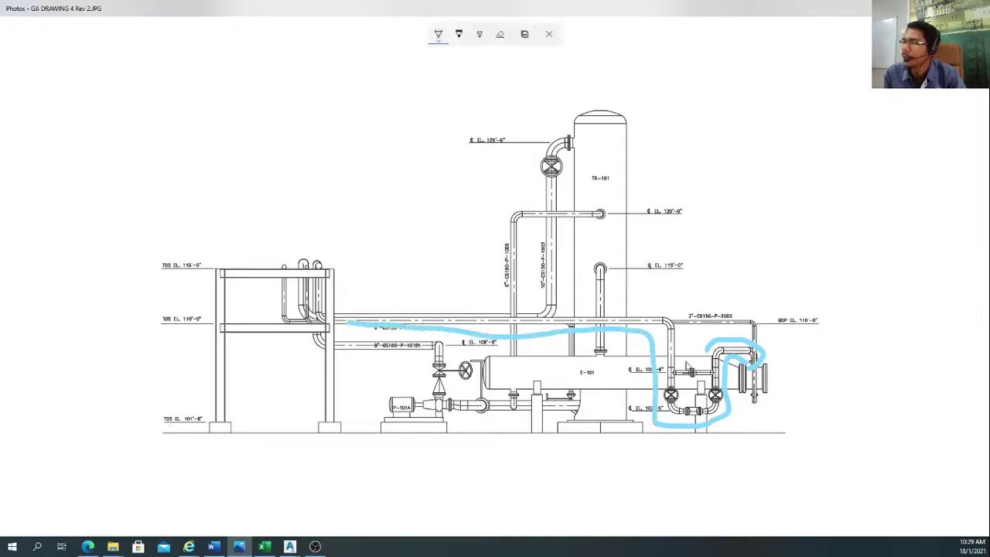
mouse_move(673, 360)
left_mouse_down()
mouse_move(718, 364)
mouse_move(718, 387)
mouse_move(659, 387)
mouse_move(680, 357)
left_mouse_up()
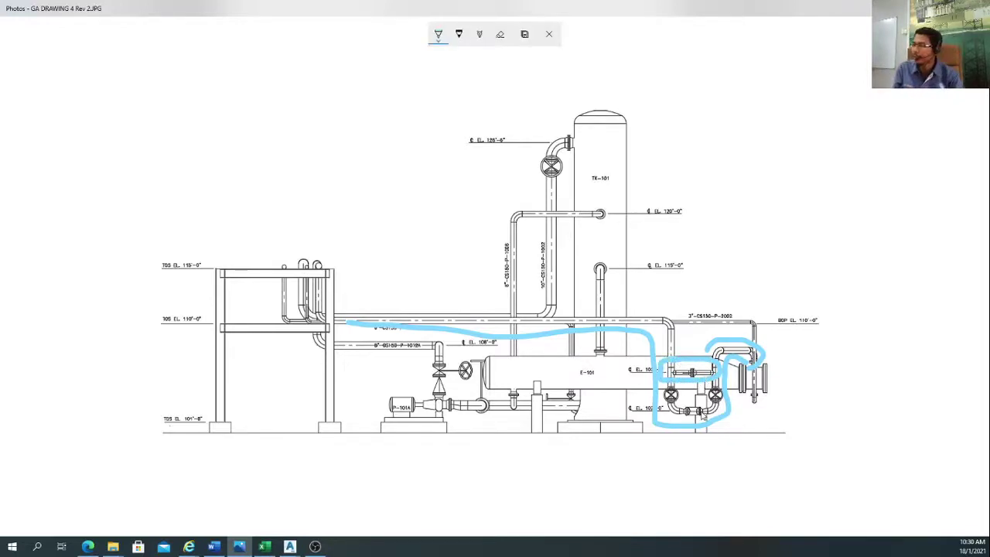
mouse_move(707, 418)
left_mouse_down()
mouse_move(684, 410)
mouse_move(701, 396)
left_mouse_up()
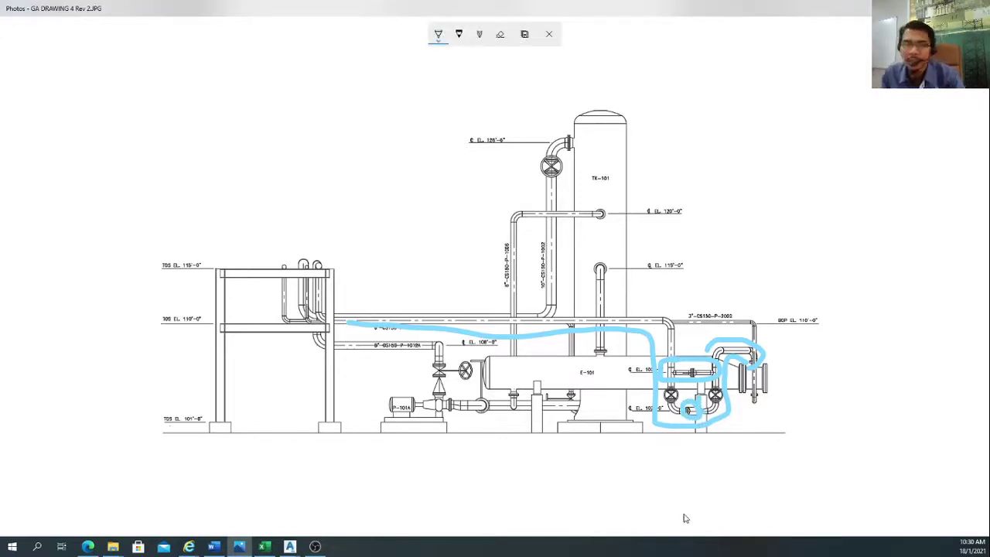
left_click(549, 34)
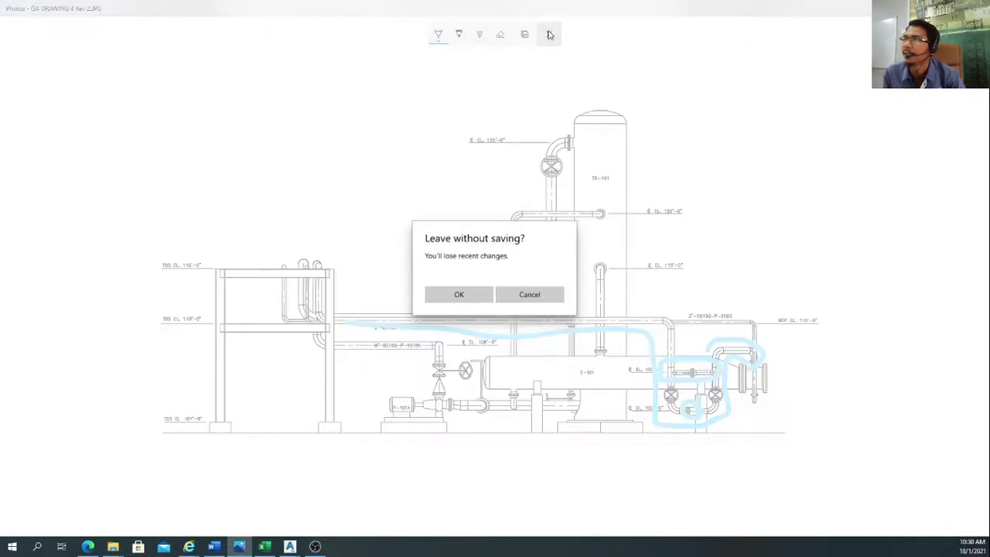
left_click(468, 297)
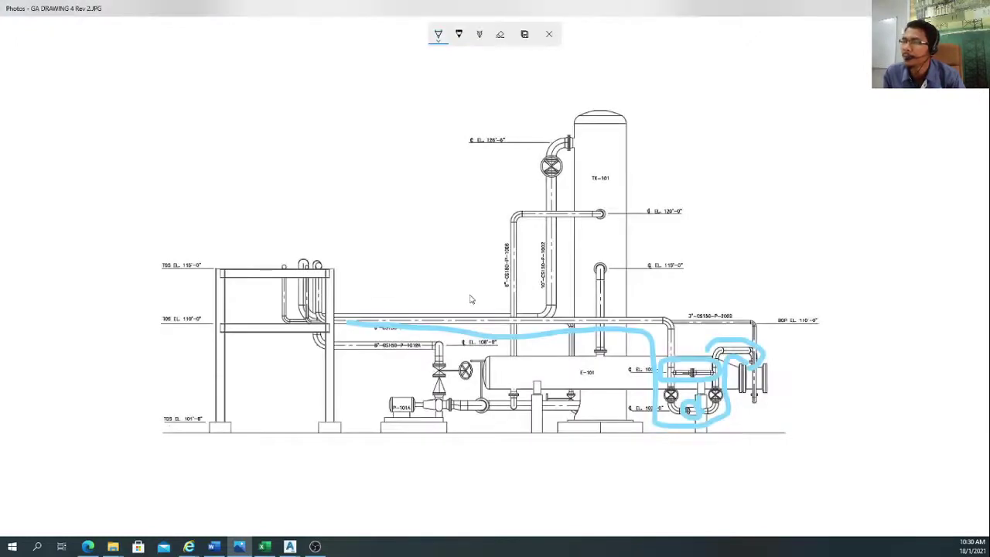
Step: Switch to the PIPING drawing in AutoCAD Plant 3D and bring the channel end of exchanger E-101 into view
left_click(290, 546)
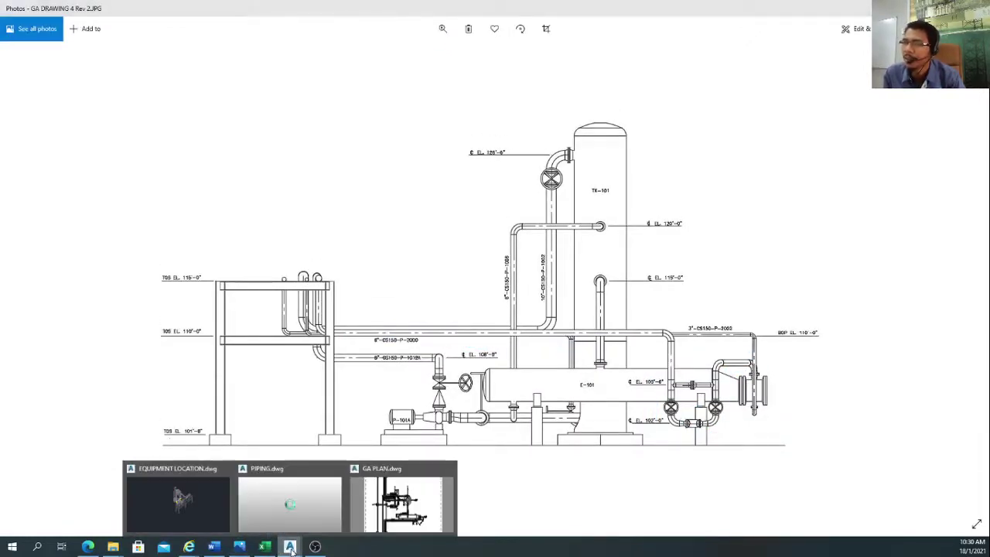
left_click(185, 520)
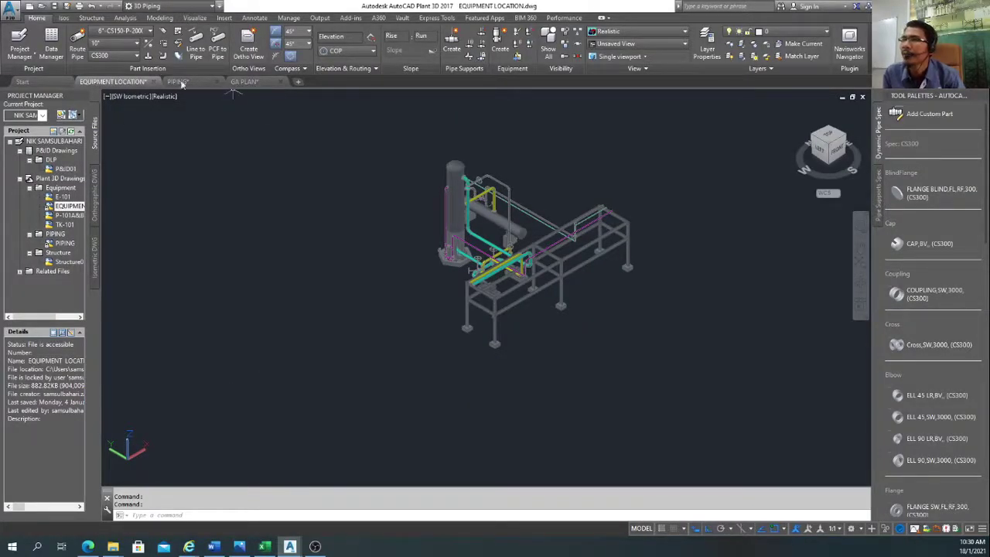
left_click(224, 83)
left_click(178, 81)
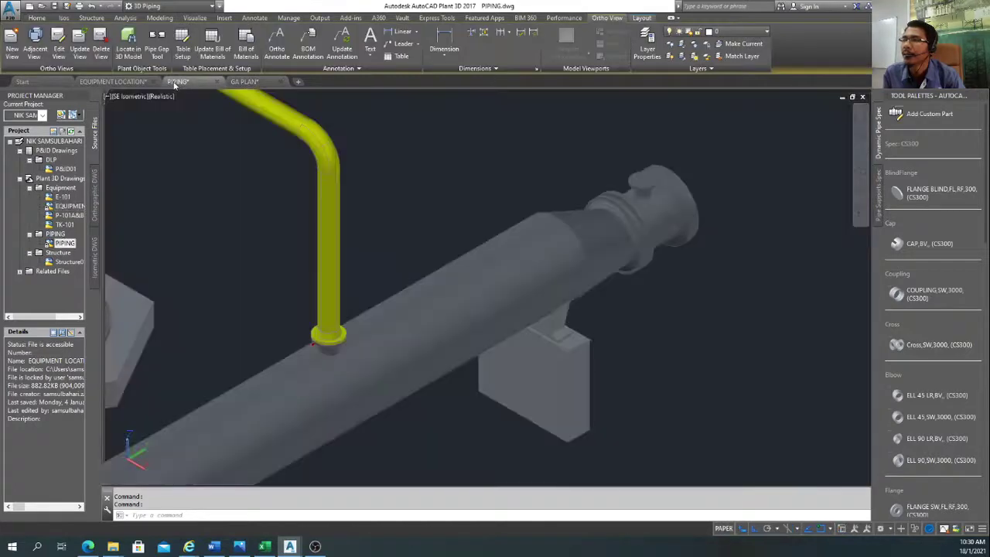
scroll(399, 249, "down", 2)
scroll(506, 268, "up", 7)
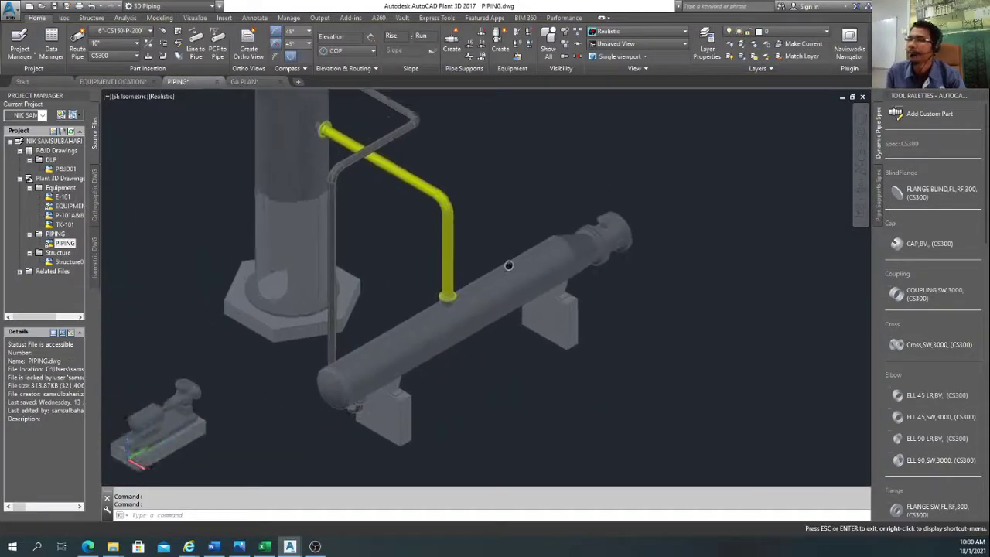
scroll(536, 264, "down", 3)
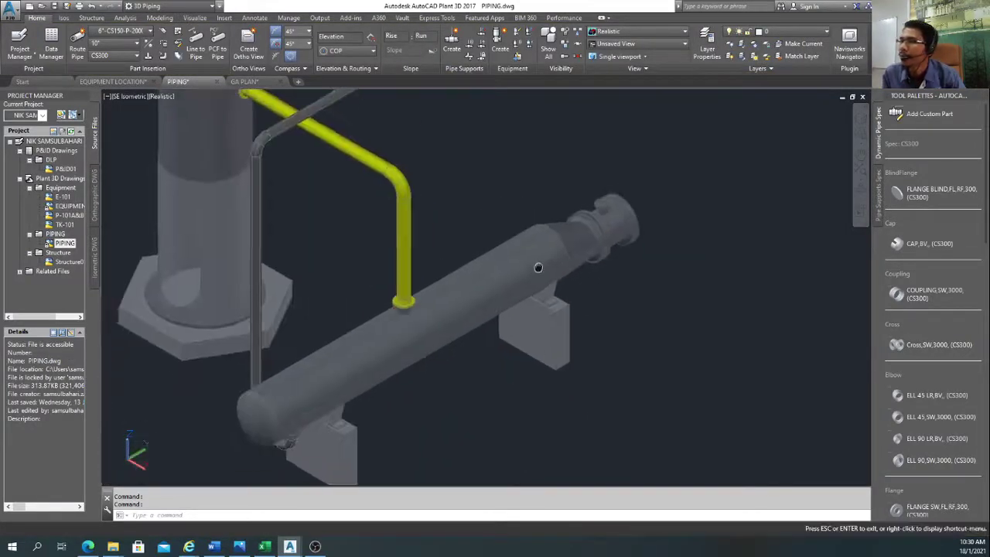
mouse_move(603, 202)
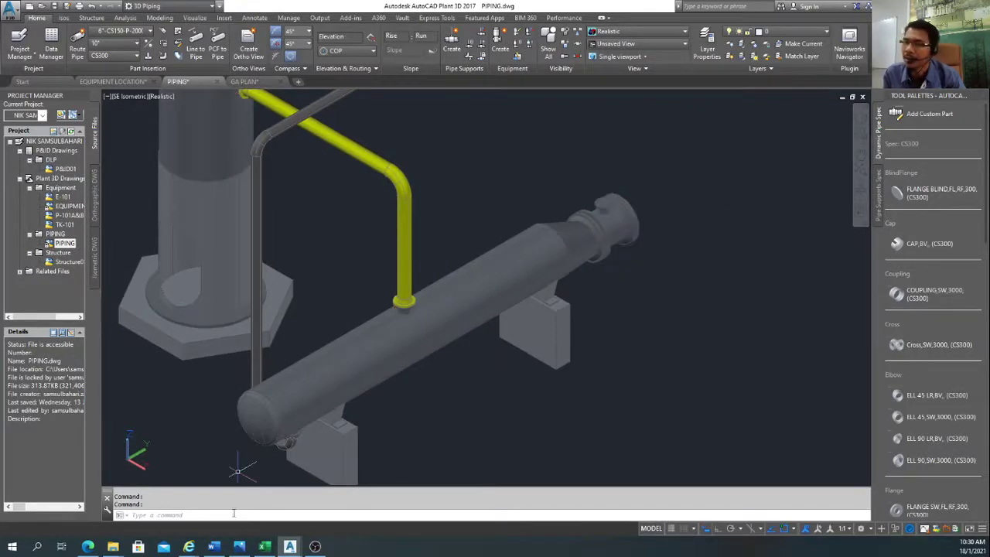
Step: Check the exchanger feed line's number on the GA elevation drawing and return to the PIPING drawing in AutoCAD Plant 3D
left_click(239, 546)
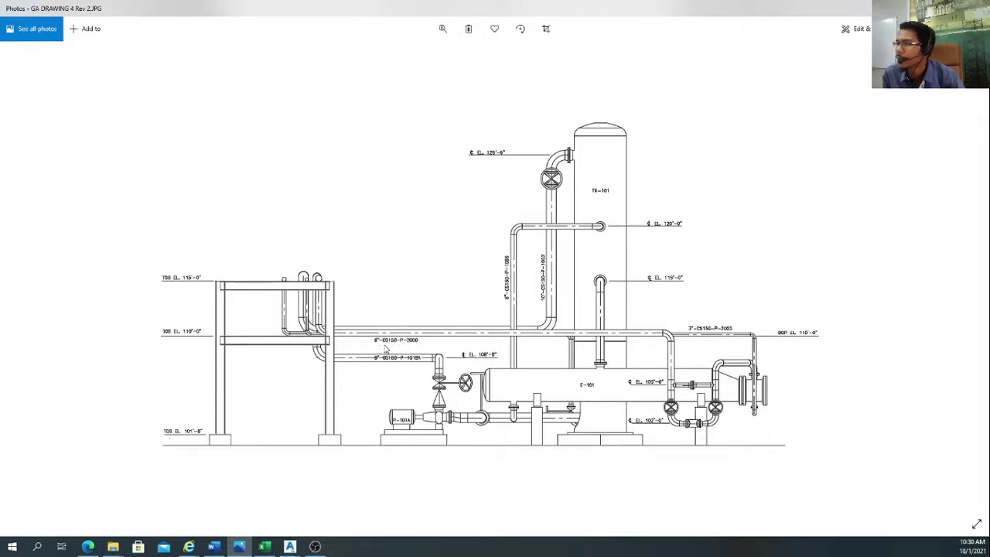
left_click(289, 546)
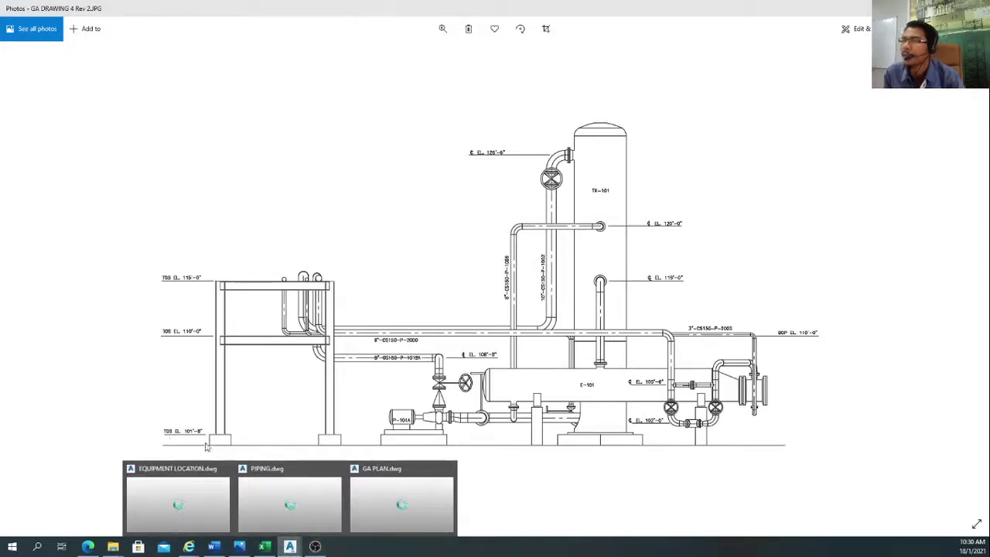
left_click(298, 498)
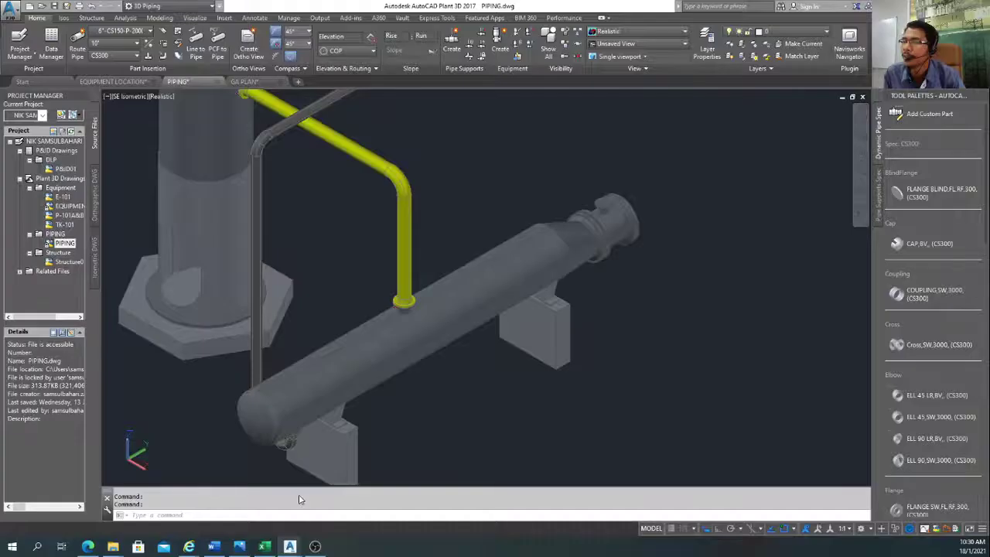
Step: Create a new routing line tagged 6"-CS150-P-2000 with size 6" and spec CS150
left_click(139, 32)
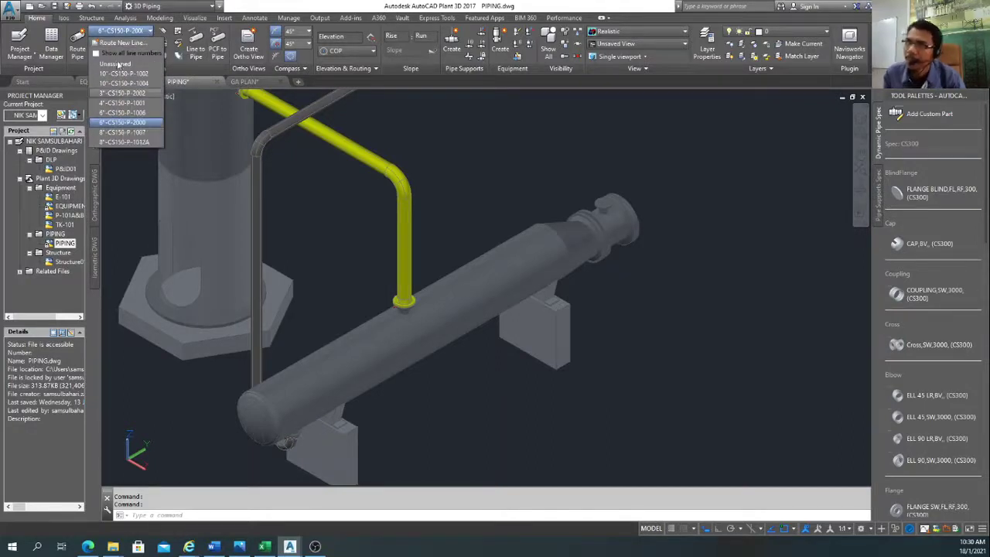
left_click(118, 44)
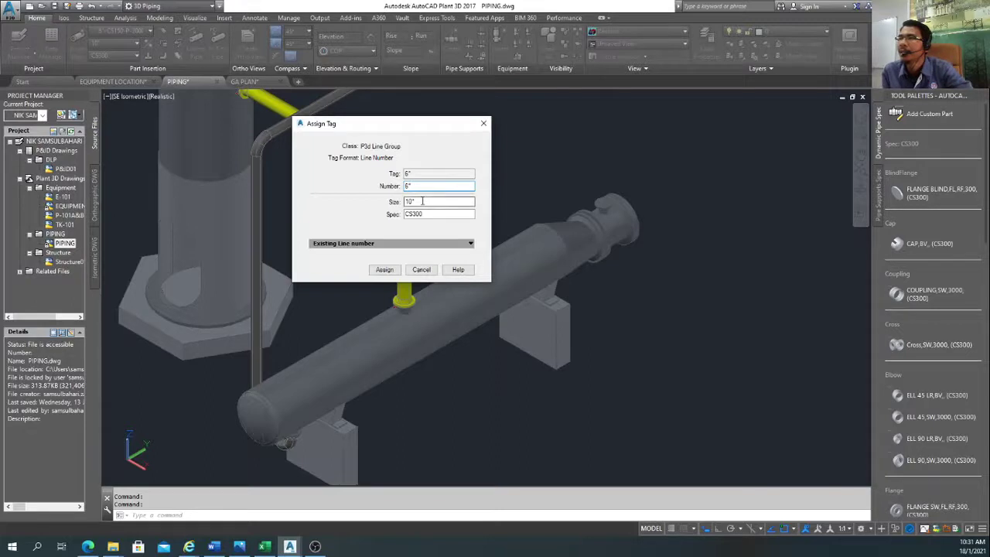
type("150-P-2000")
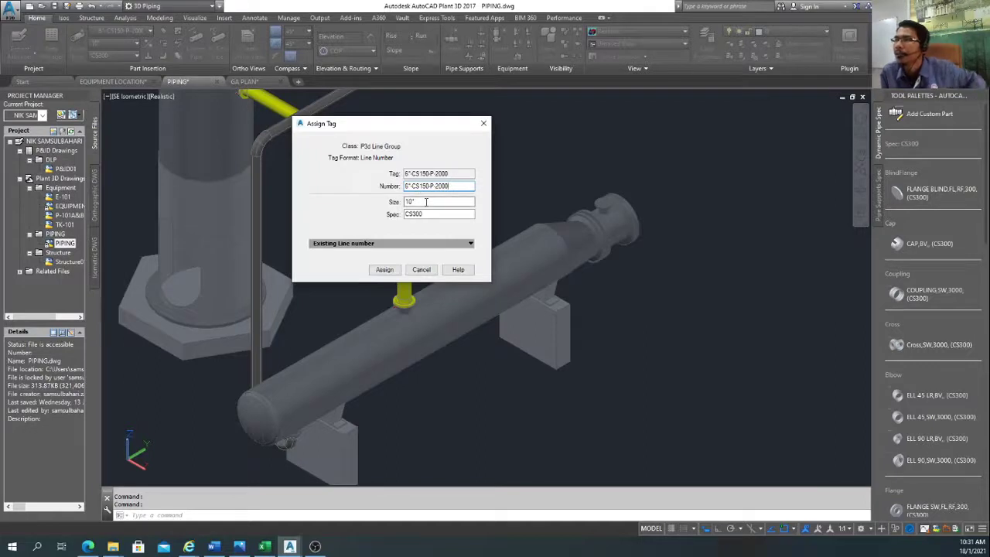
left_click(418, 201)
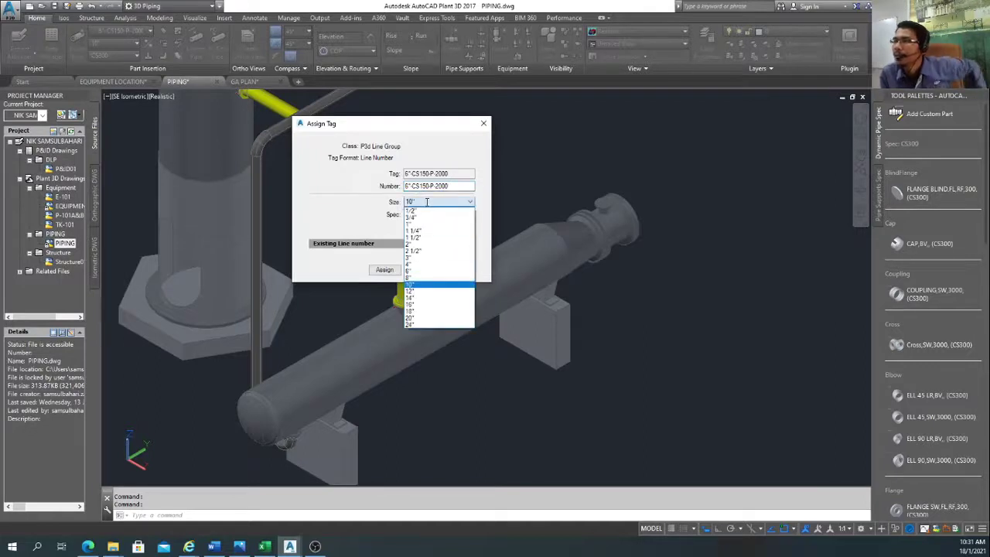
left_click(429, 269)
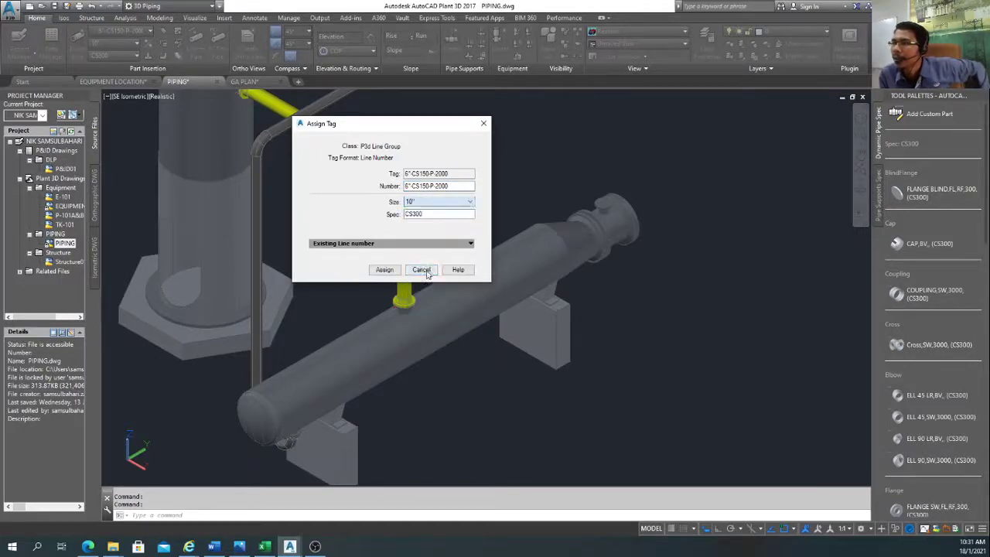
left_click(436, 214)
scroll(435, 224, "up", 3)
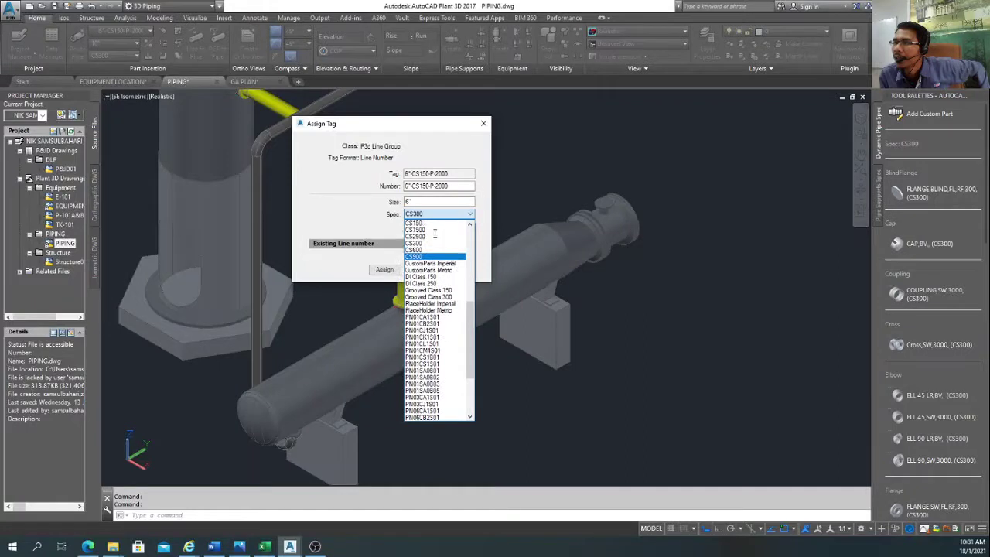
left_click(431, 223)
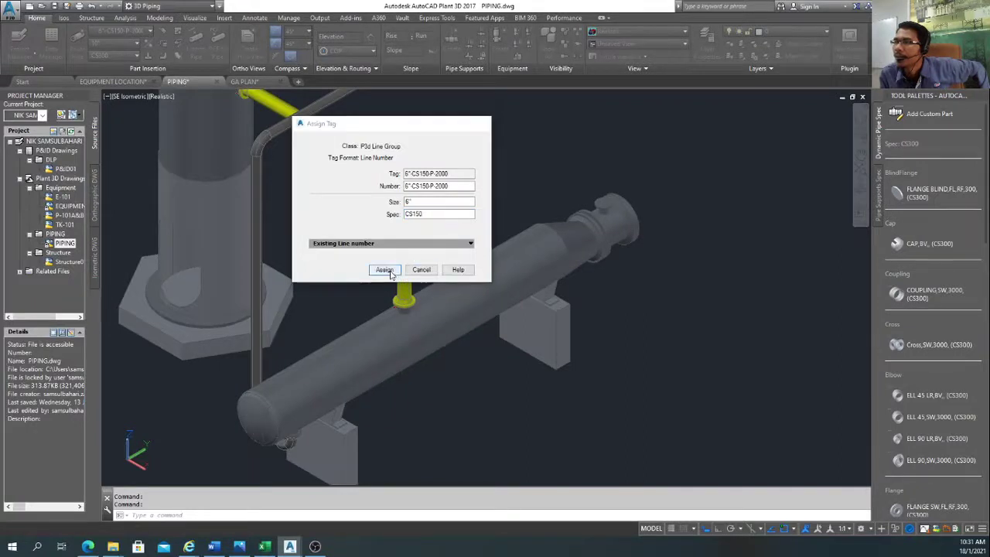
left_click(385, 269)
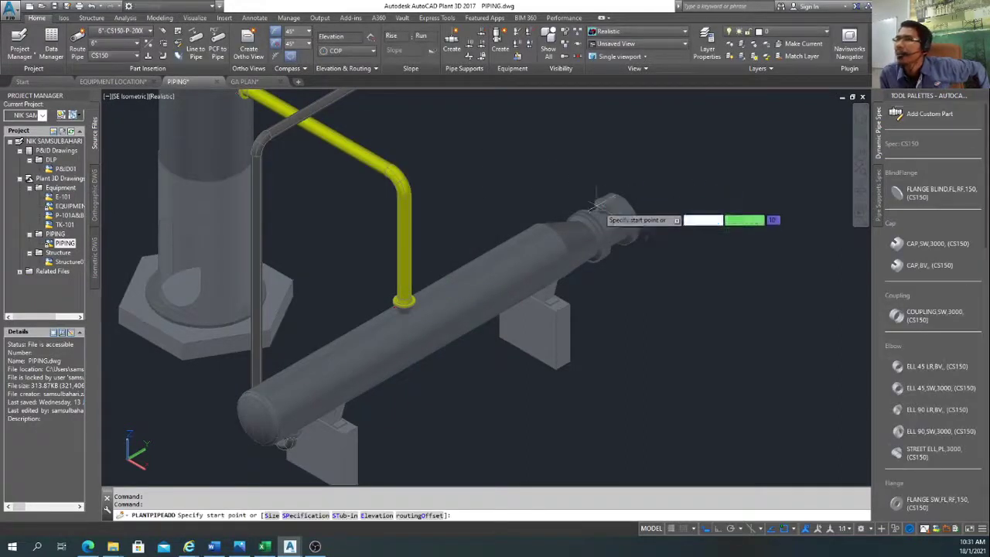
Step: Route the 6" pipe upward from the nozzle on E-101's channel end and turn it horizontally beyond the channel
scroll(609, 203, "up", 5)
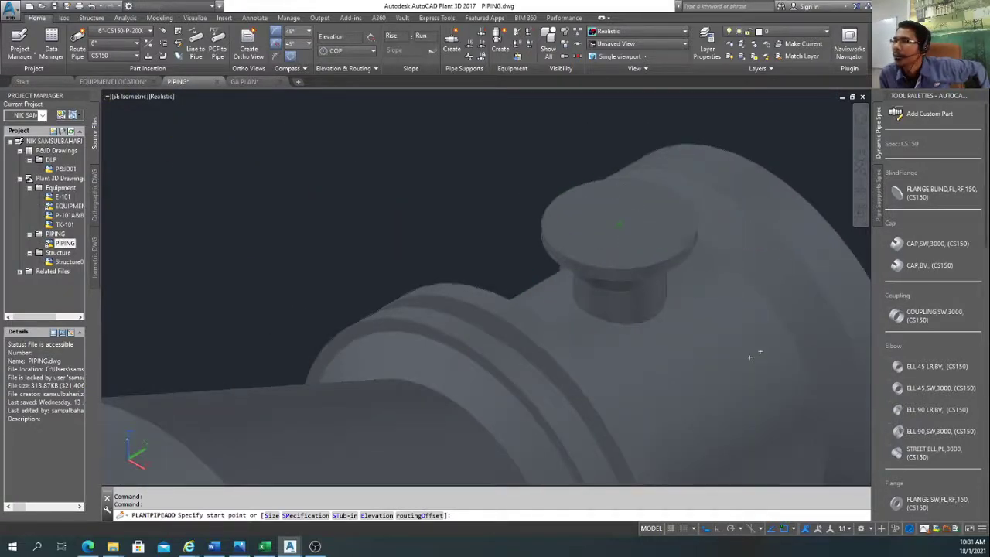
left_click(619, 224)
scroll(642, 194, "down", 5)
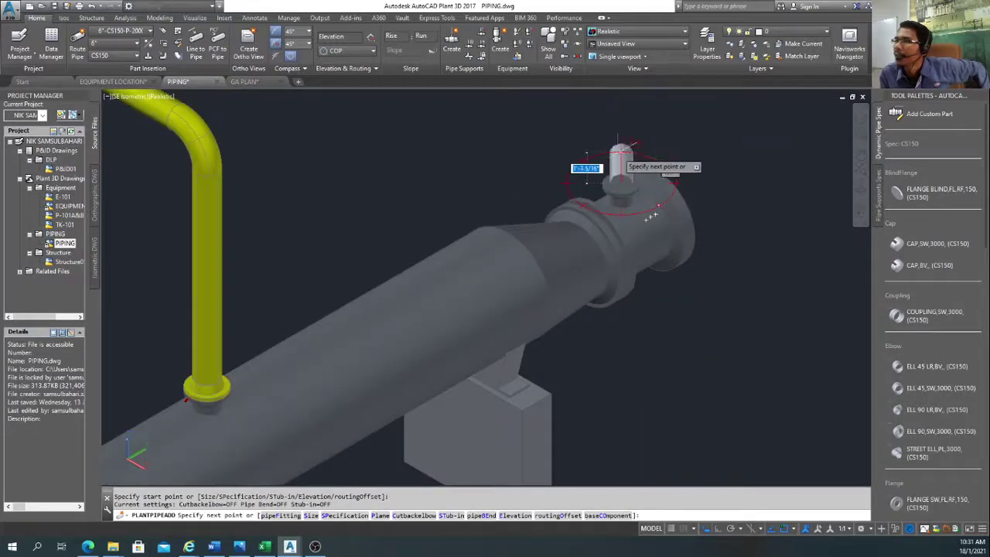
scroll(621, 148, "down", 3)
scroll(607, 166, "down", 1)
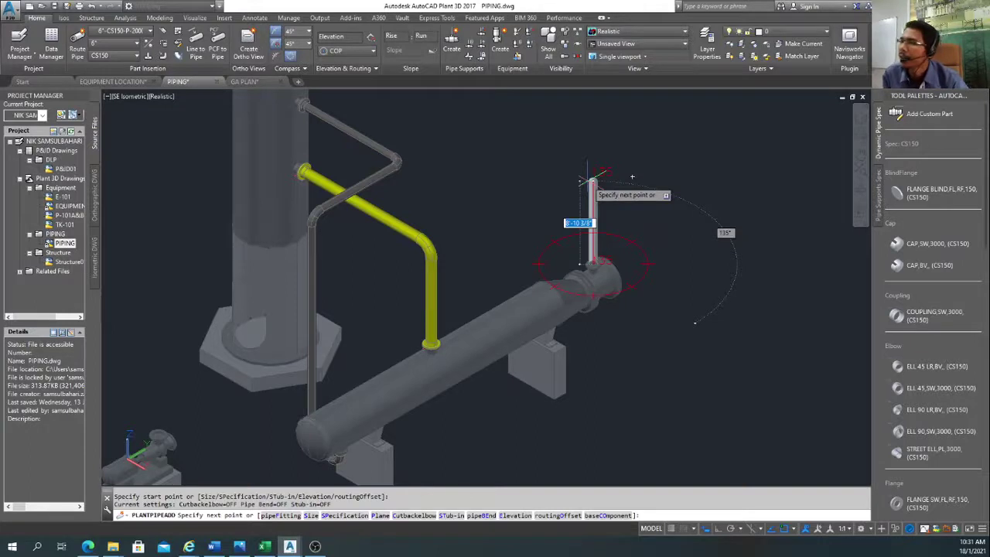
left_click(589, 181)
scroll(579, 179, "up", 5)
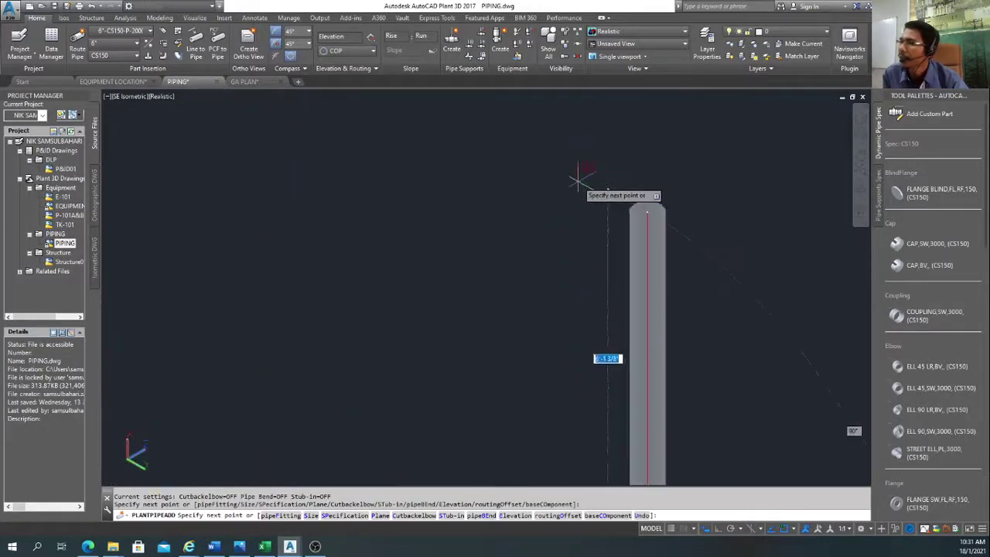
scroll(582, 211, "down", 4)
scroll(590, 236, "up", 4)
middle_click_drag(589, 253, 456, 125)
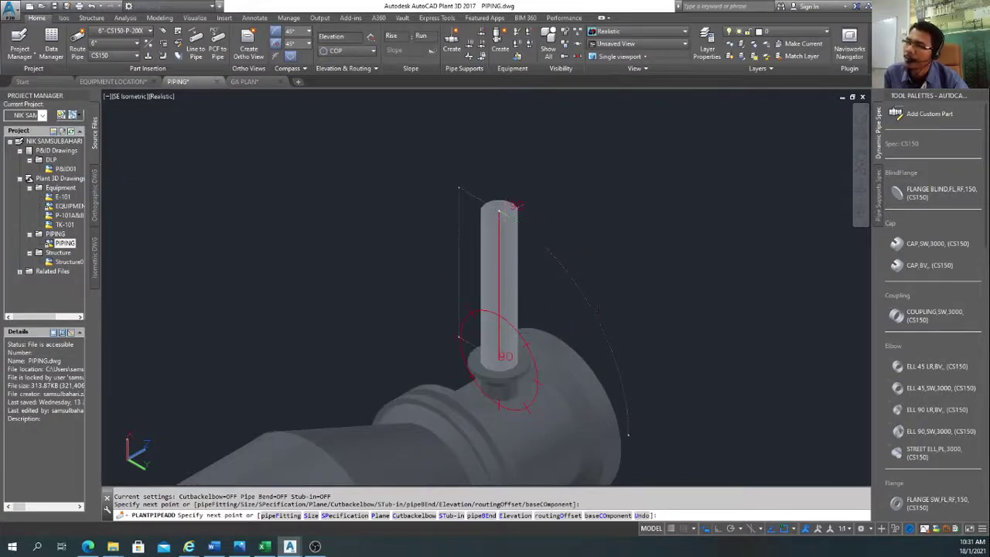
left_click(505, 206)
left_click(641, 341)
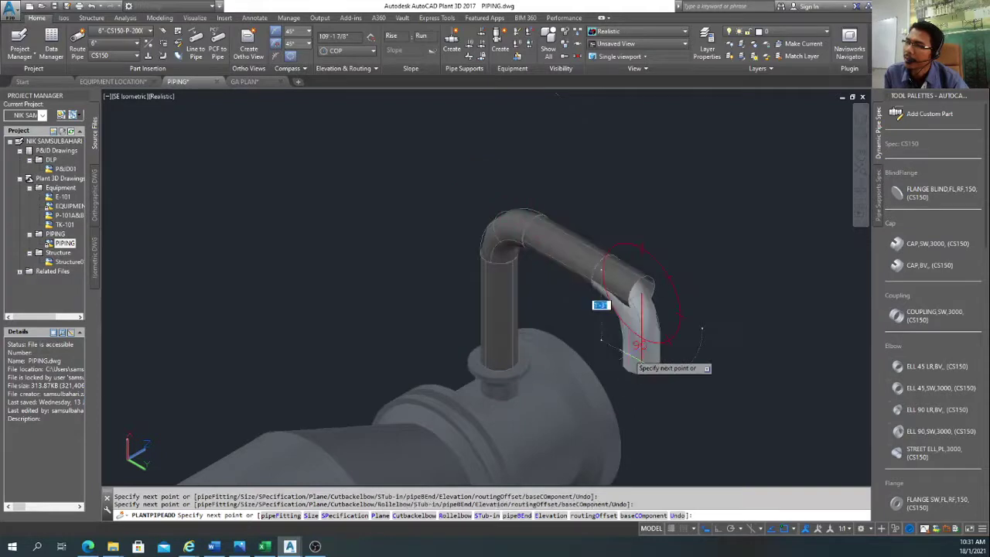
key("Escape")
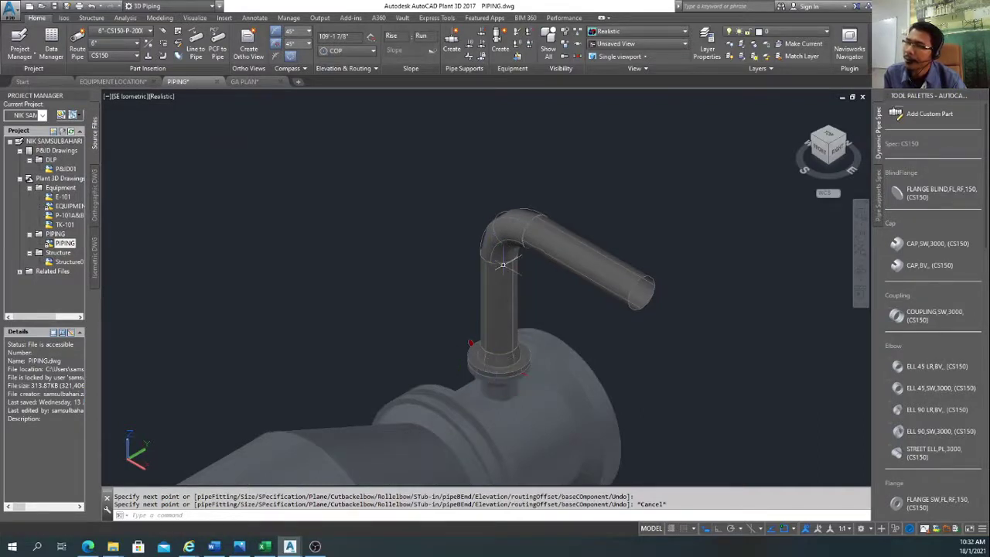
Step: Lower the 90-degree elbow onto the nozzle flange with Ortho on, removing the vertical pipe between them
left_click(483, 232)
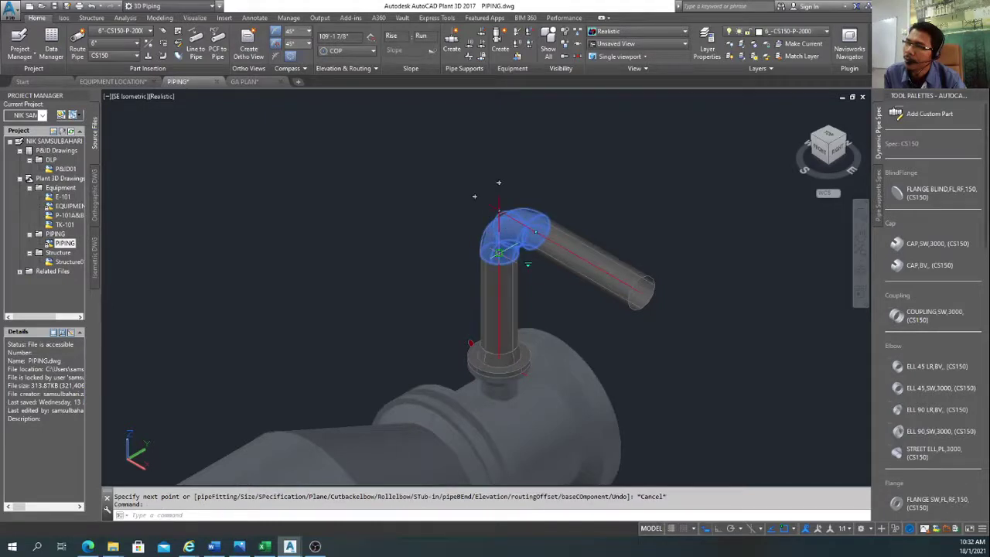
left_click(499, 251)
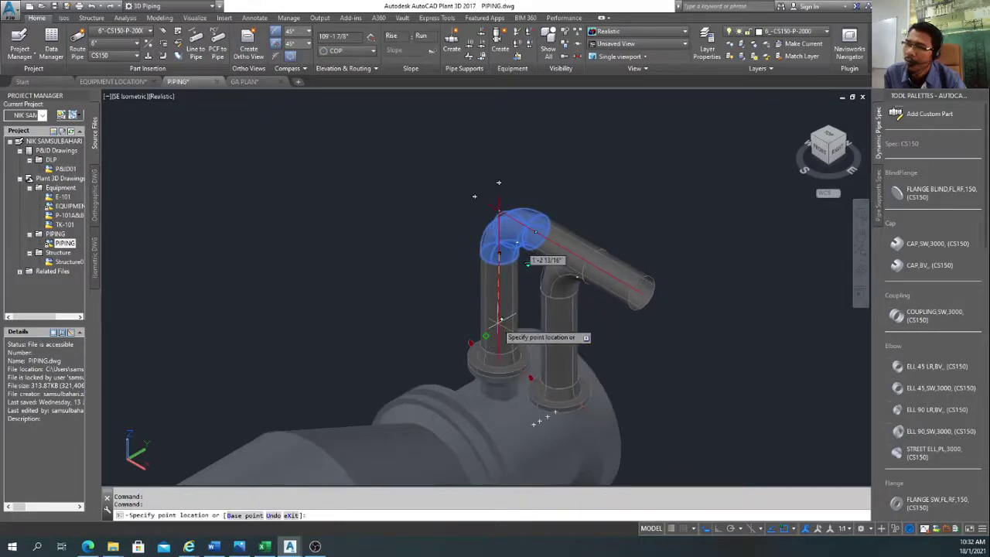
key("Escape")
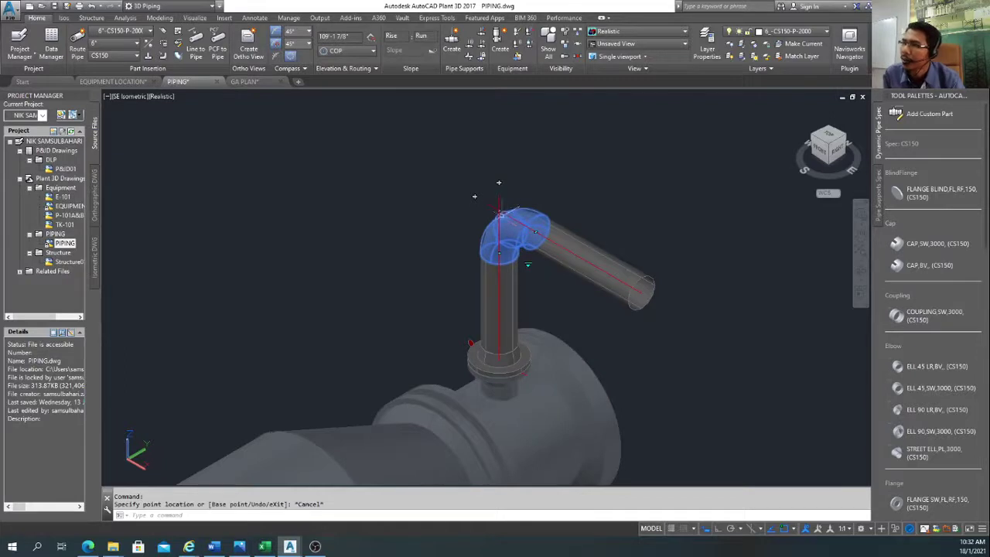
left_click(499, 251)
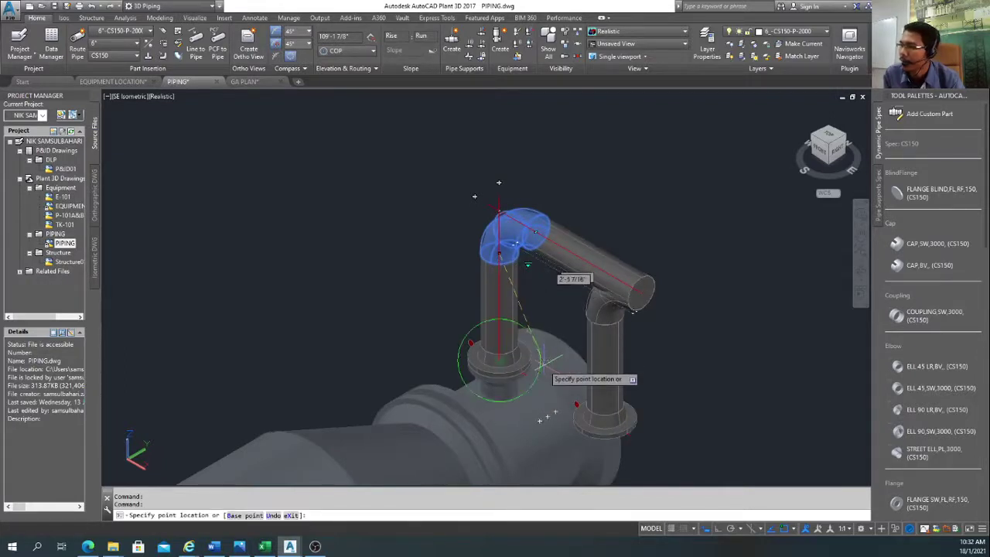
left_click(717, 529)
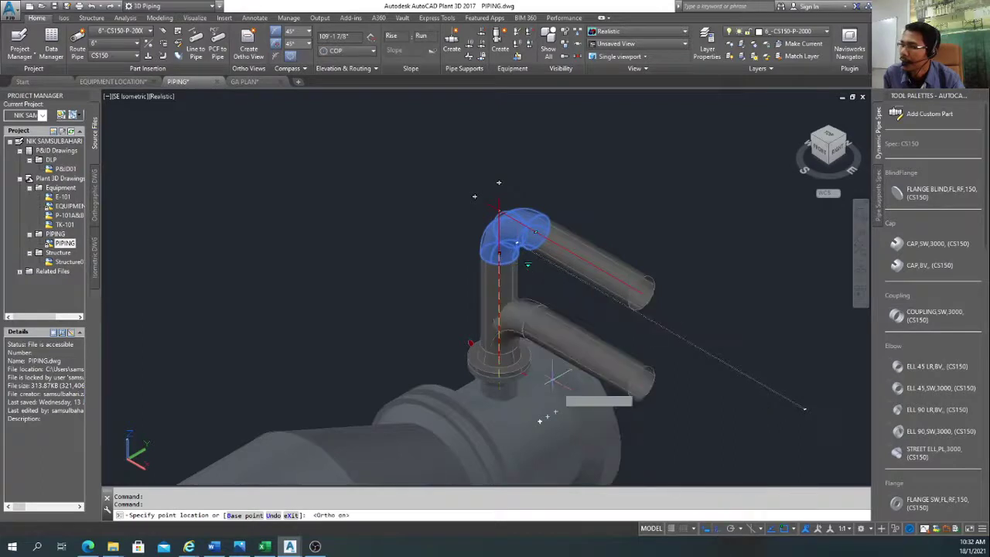
left_click(499, 352)
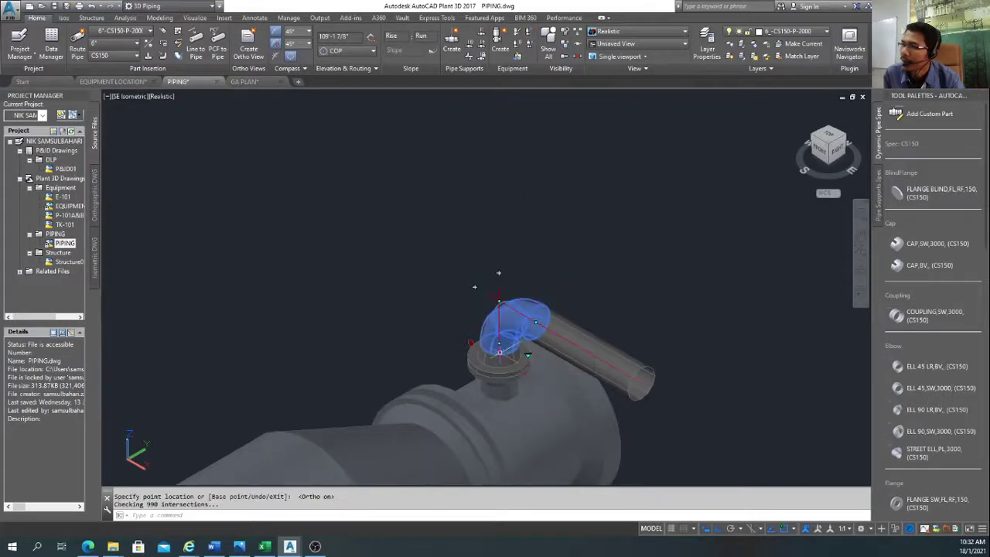
key("Escape")
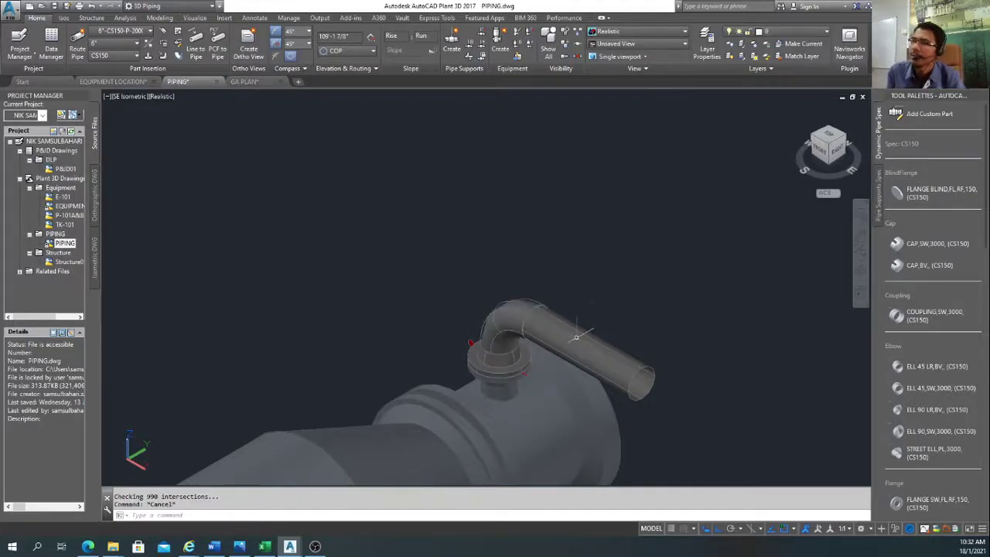
Step: Delete the horizontal pipe, the elbow and the flange from E-101's channel nozzle
scroll(510, 350, "up", 5)
left_click(495, 323)
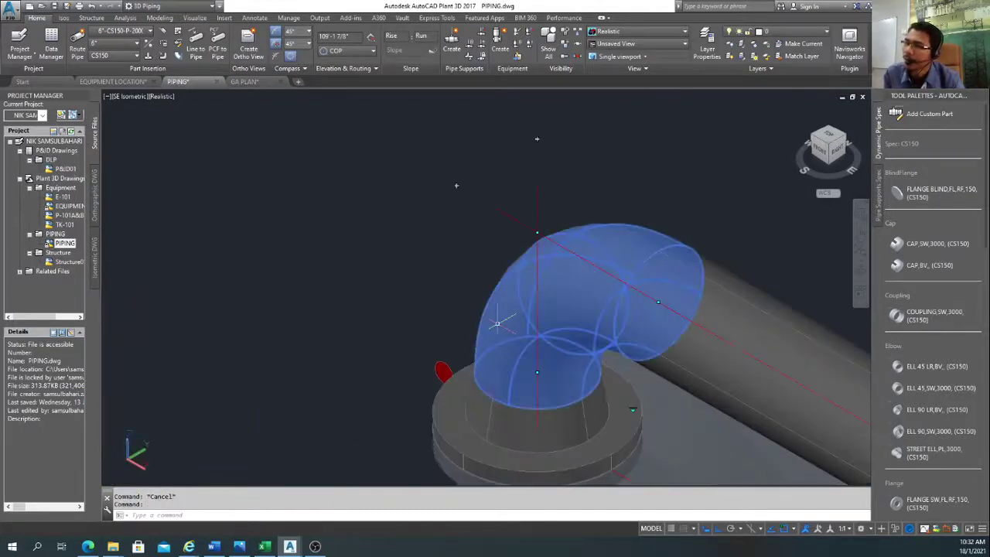
scroll(496, 323, "down", 4)
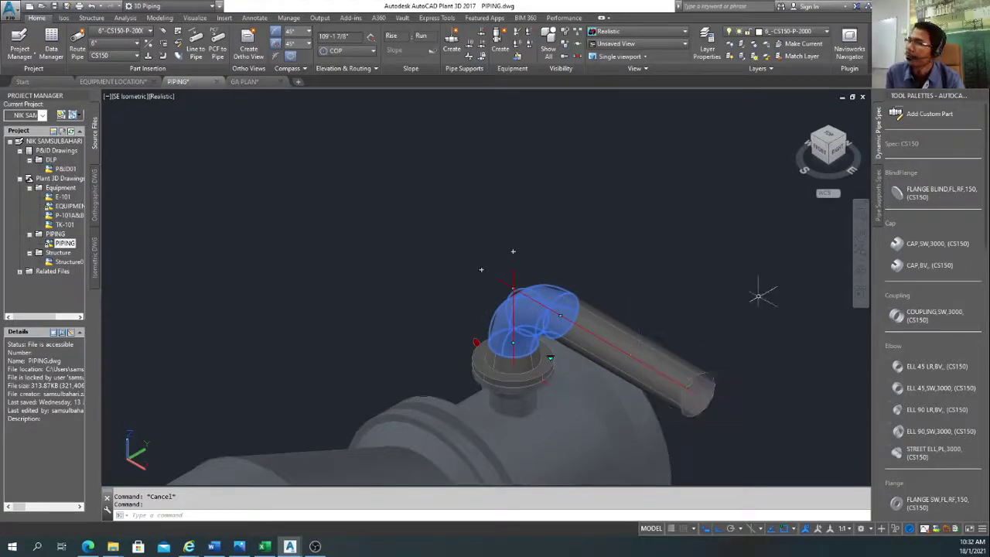
left_click(631, 348)
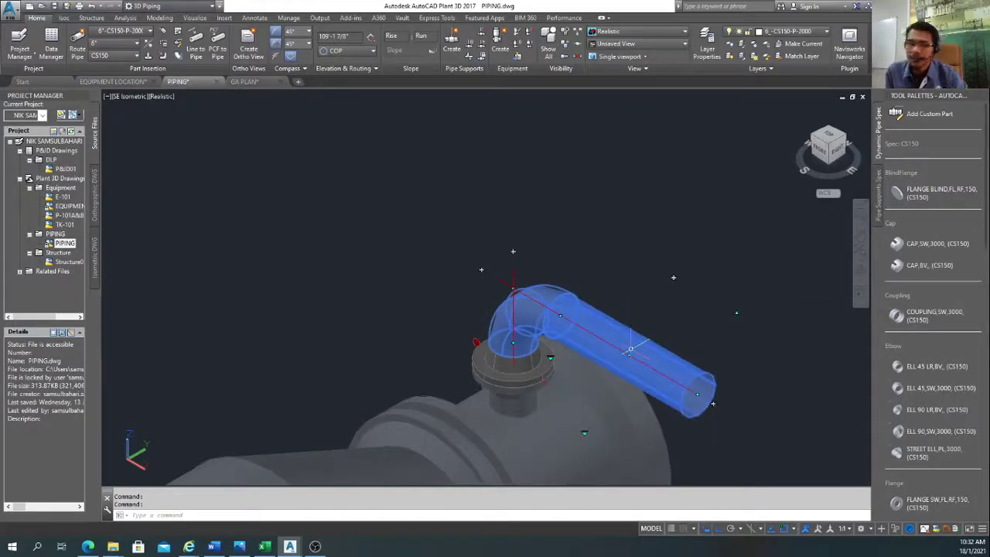
key("Escape")
left_click(635, 344)
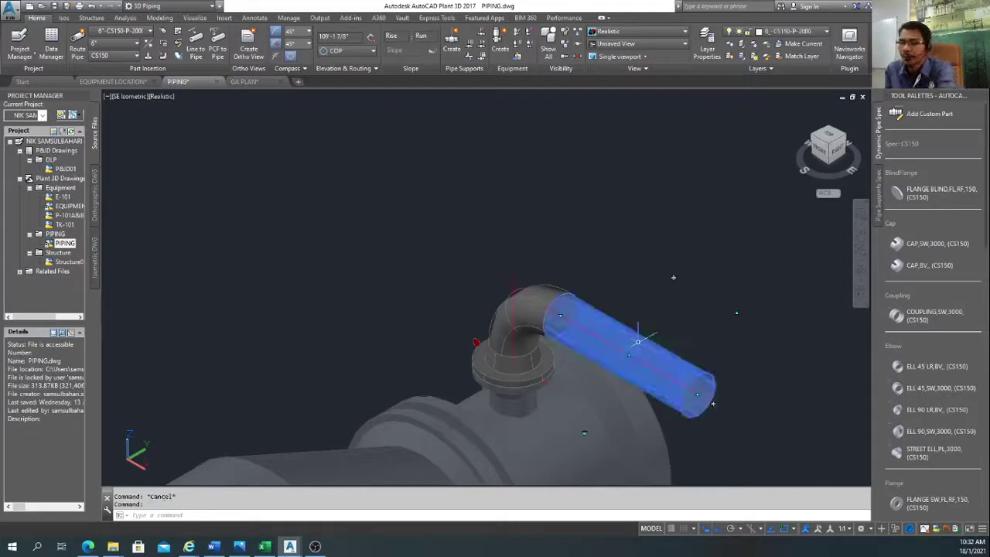
key("Delete")
left_click(516, 306)
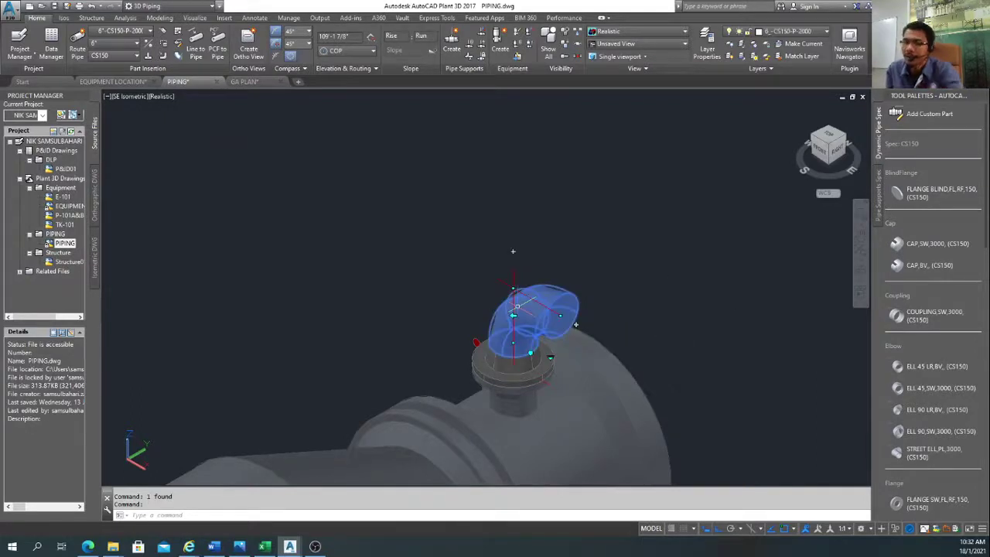
key("Delete")
left_click(514, 359)
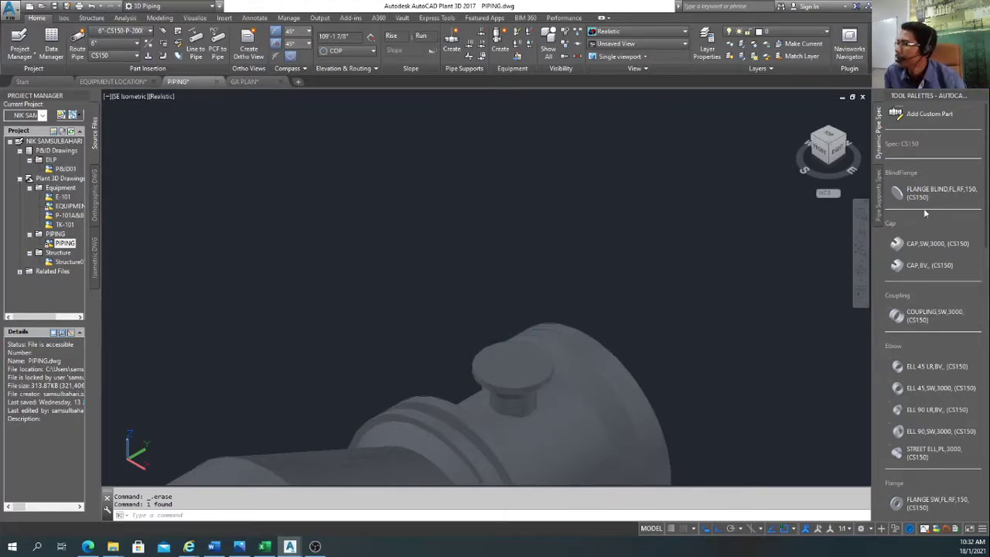
Step: Place a FLANGE WN,FL,RF,150 from spec CS150 on E-101's channel nozzle, oriented vertically to match the nozzle face
scroll(927, 294, "down", 2)
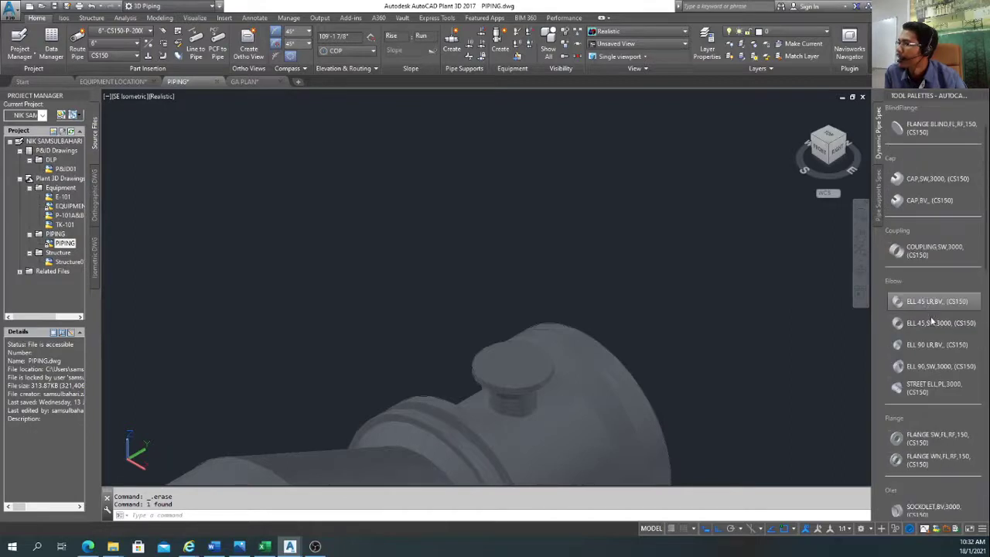
scroll(932, 320, "down", 4)
left_click(932, 331)
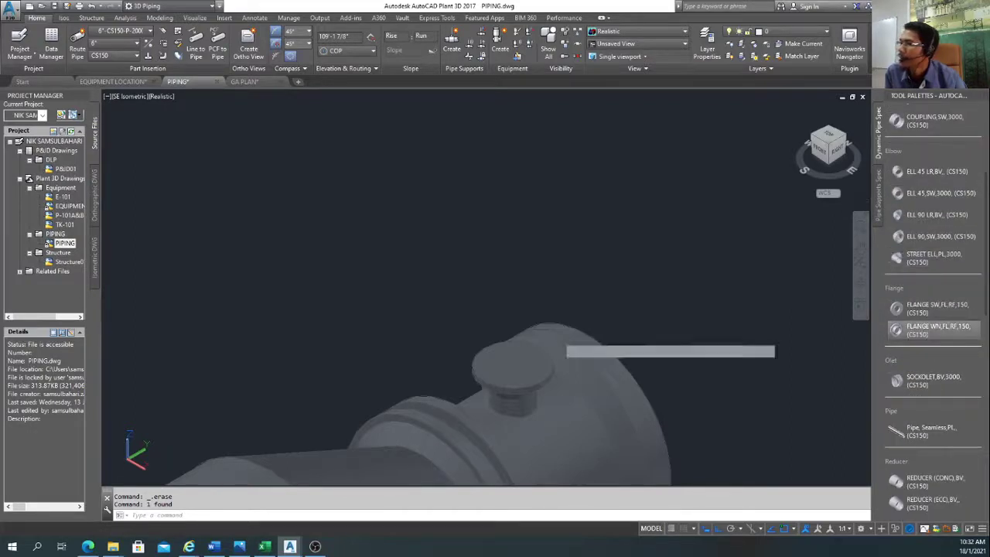
left_click(513, 362)
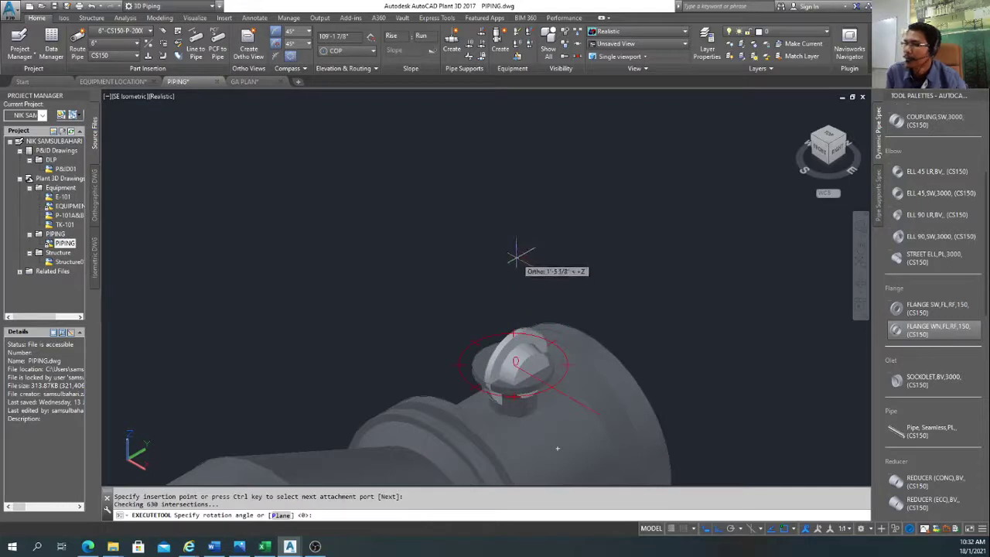
left_click(279, 515)
left_click(514, 196)
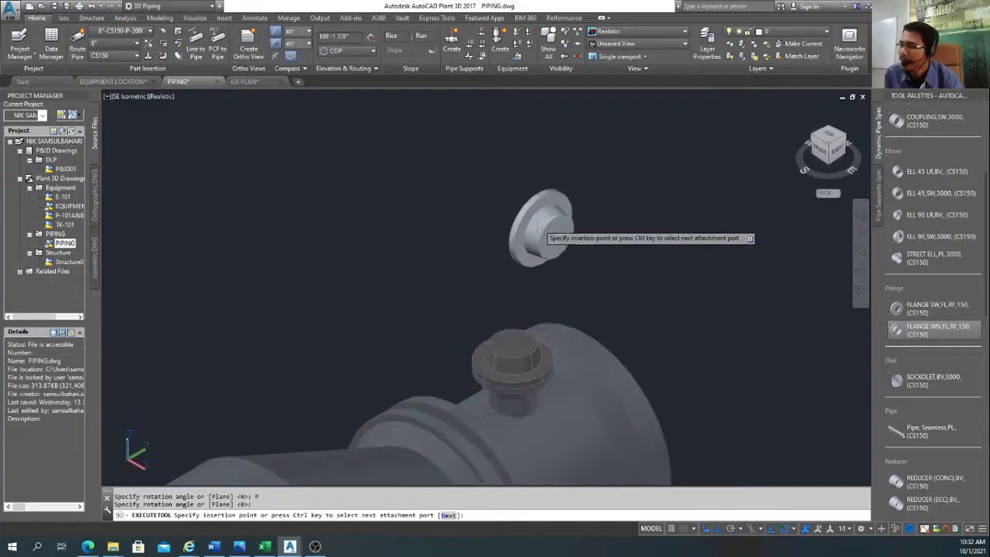
key("Escape")
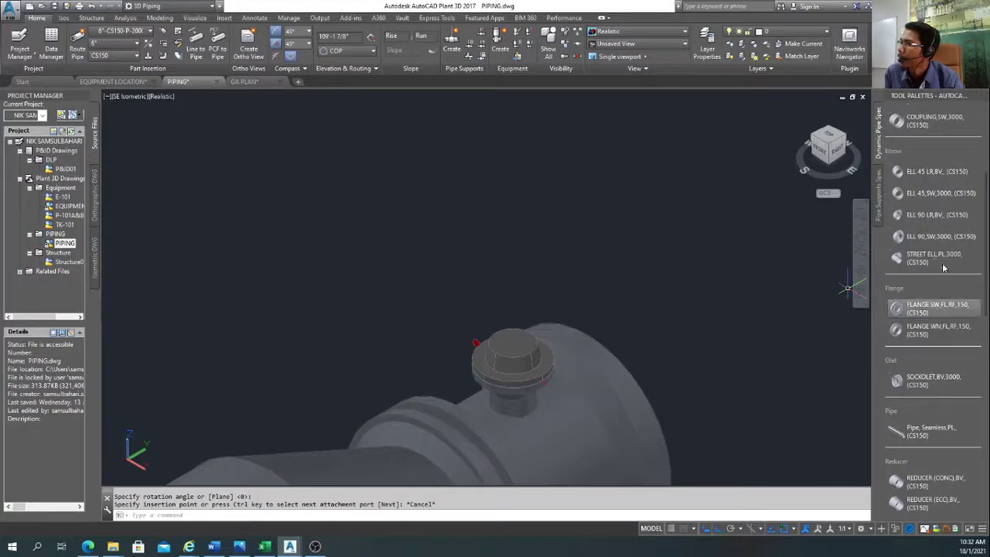
Step: Attach an ELL 90 LR,BV elbow from spec CS150 to the nozzle flange with Ortho off for its rotation
left_click(924, 215)
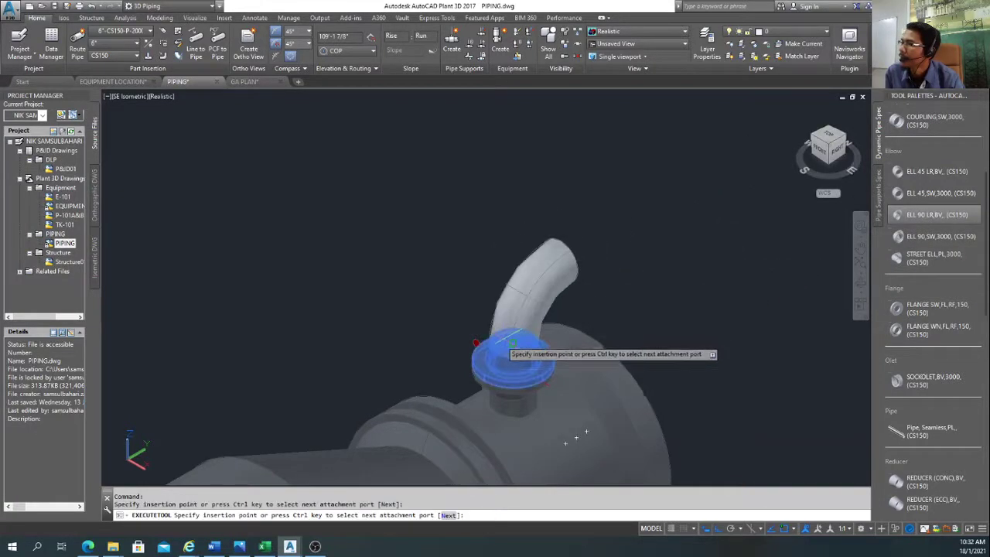
left_click(512, 357)
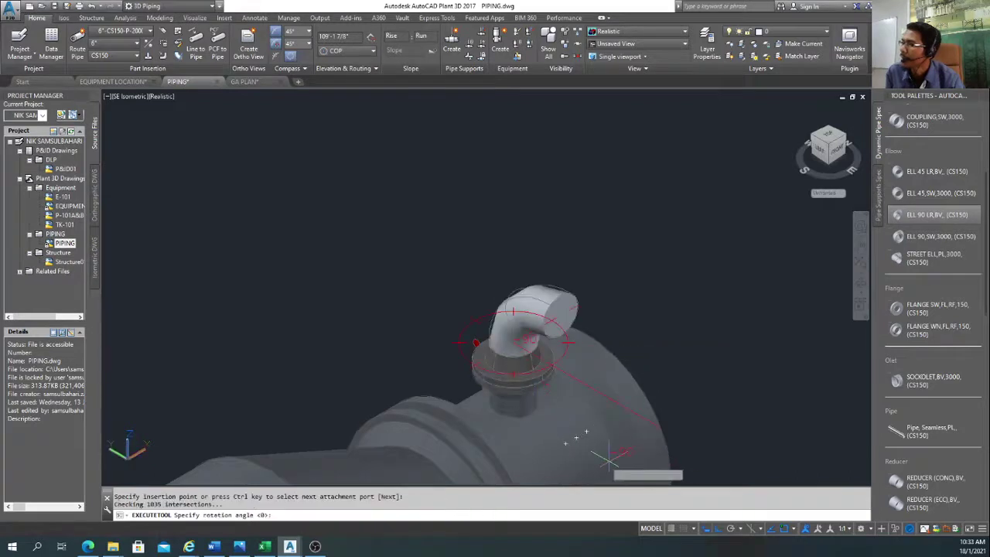
left_click(717, 531)
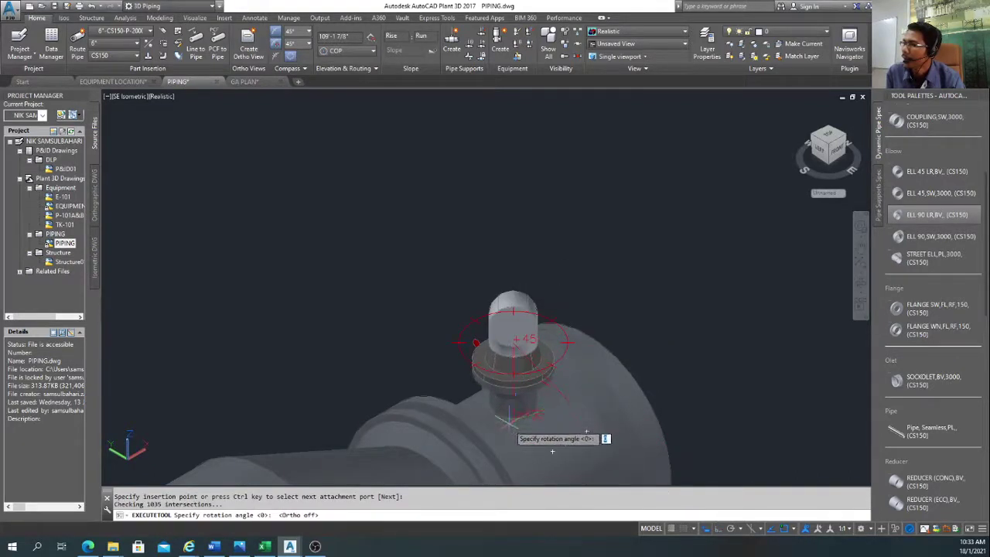
scroll(524, 424, "down", 2)
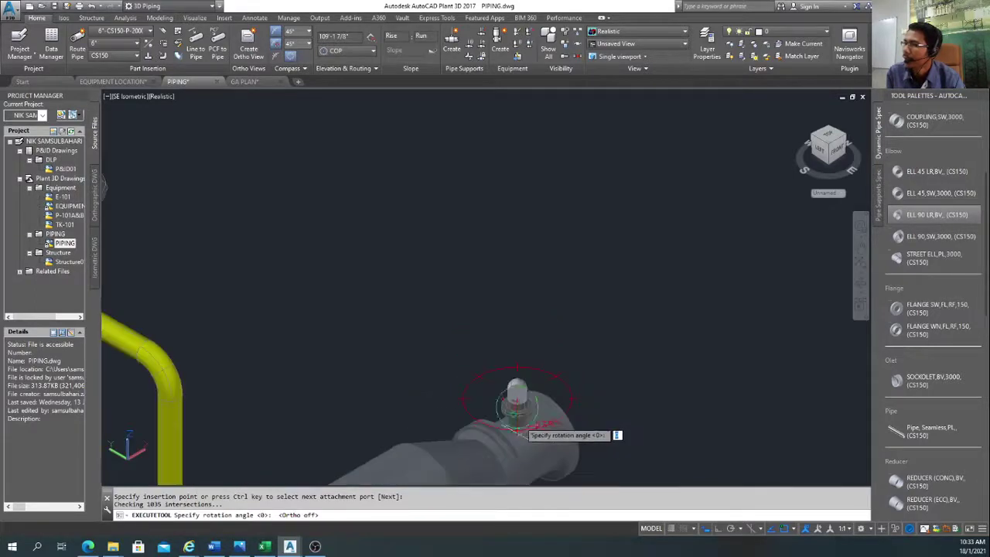
scroll(521, 419, "up", 4)
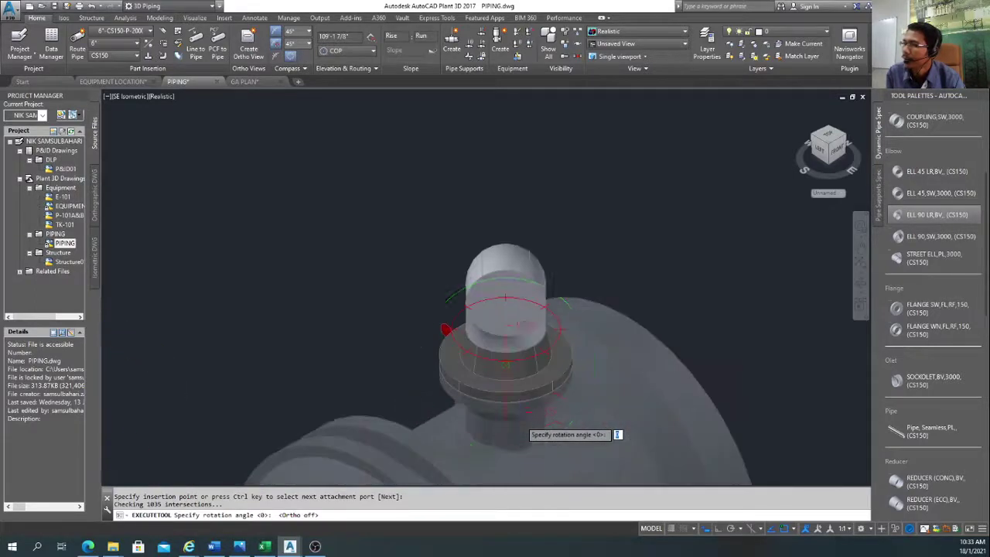
Step: Try placing the elbow with both compass angle increments set to 30°
left_click(309, 36)
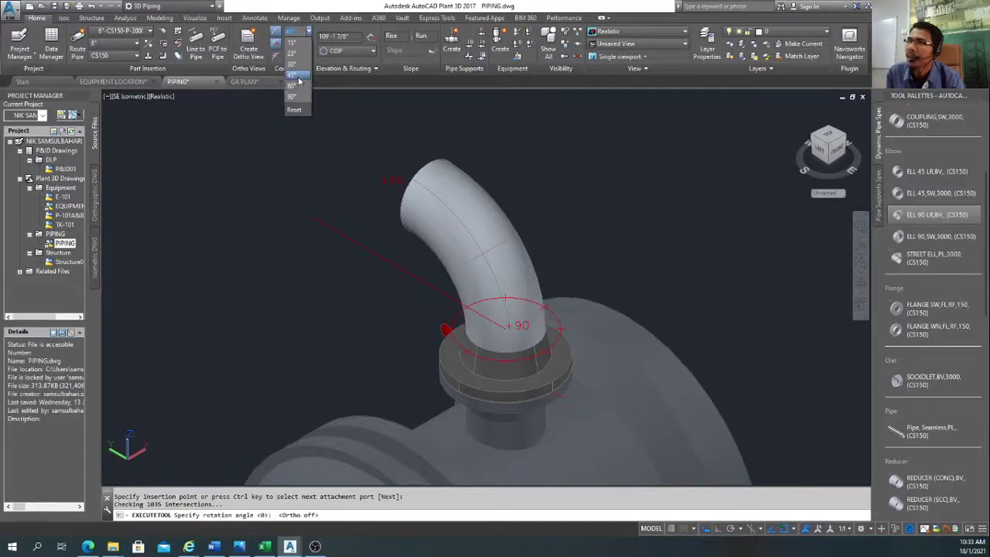
left_click(298, 77)
left_click(309, 35)
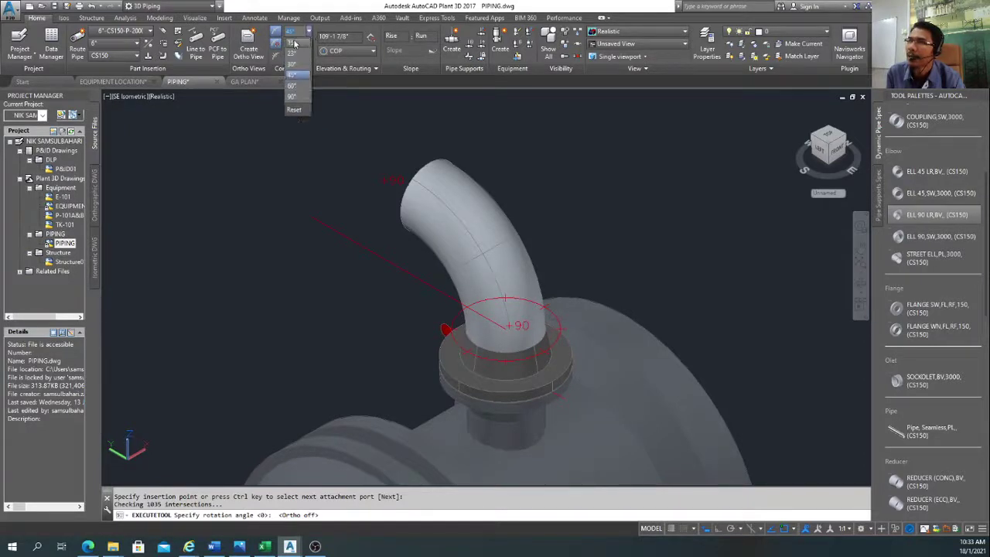
left_click(293, 64)
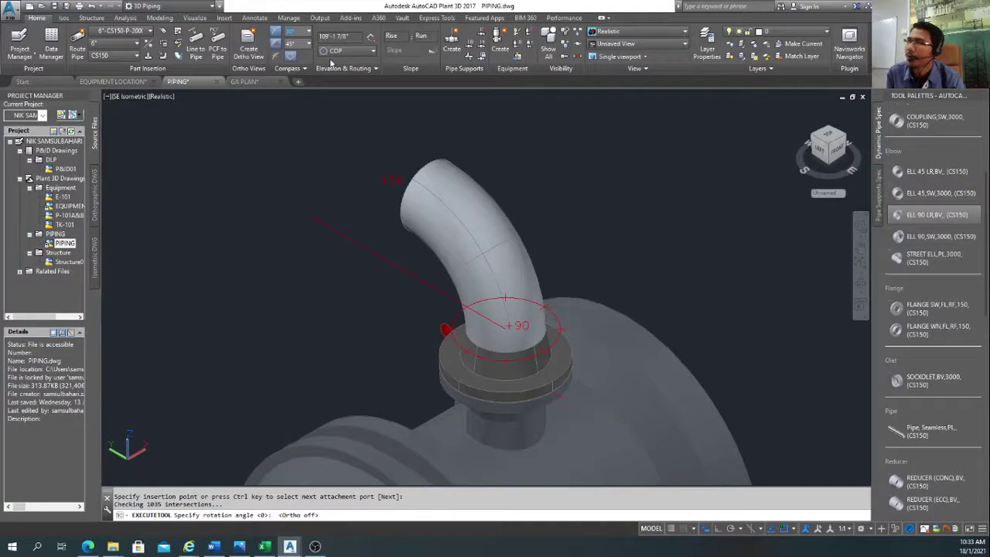
left_click(310, 46)
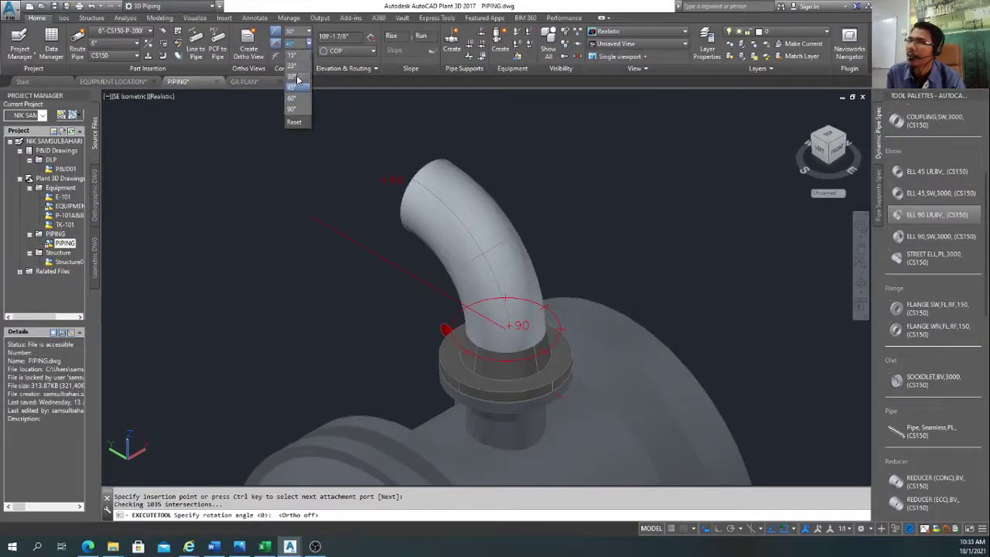
left_click(297, 77)
left_click(597, 236)
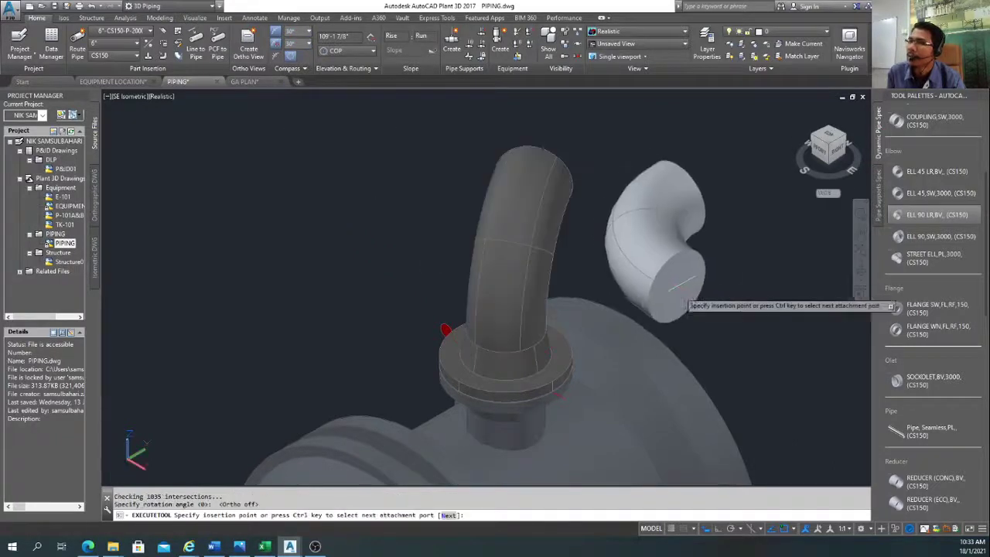
Step: Stop placing elbows and delete the one attached to E-101's channel nozzle flange
key("Escape")
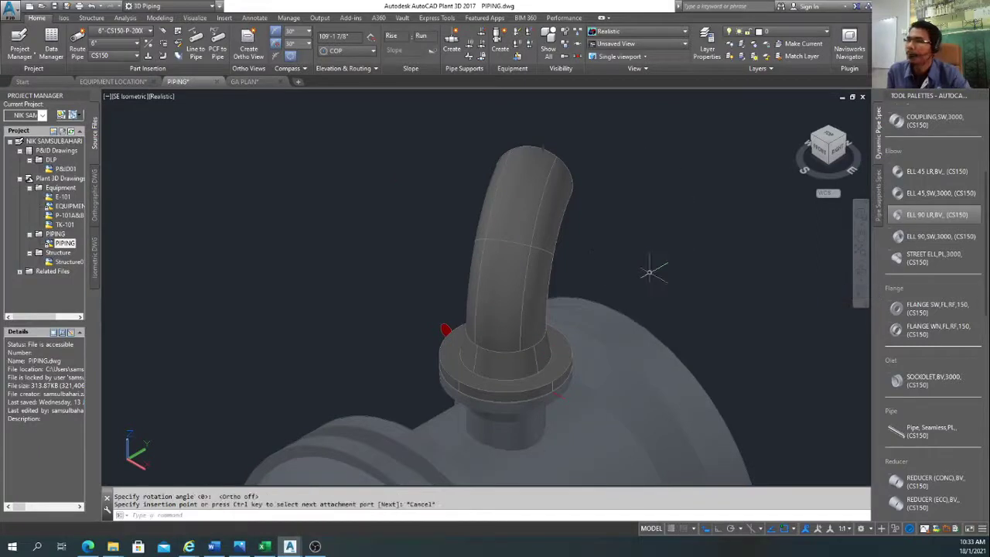
left_click(553, 211)
key("Delete")
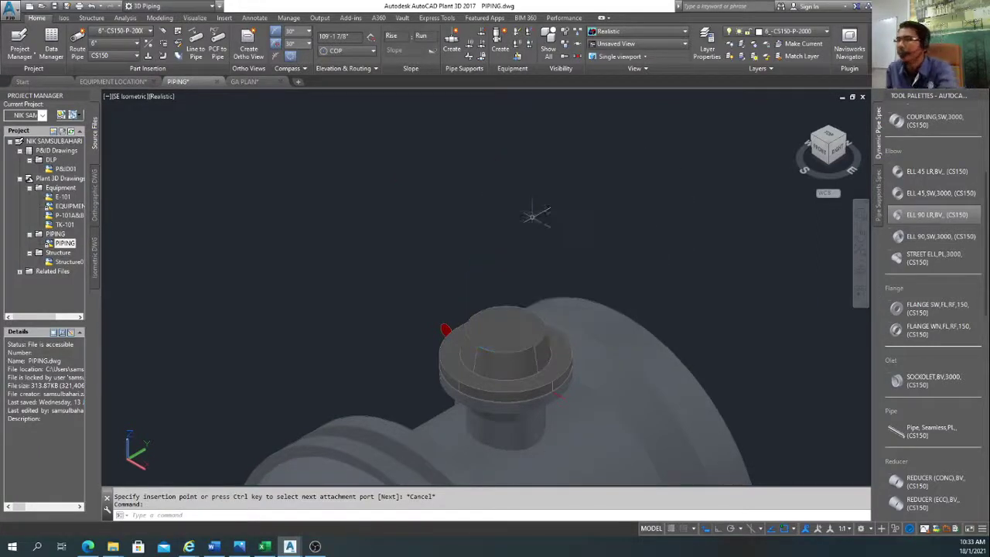
Step: Place an ELL 90 LR,BV elbow on the nozzle flange, with both compass increments at 45°, turned diagonally to E-101's axis
left_click(921, 222)
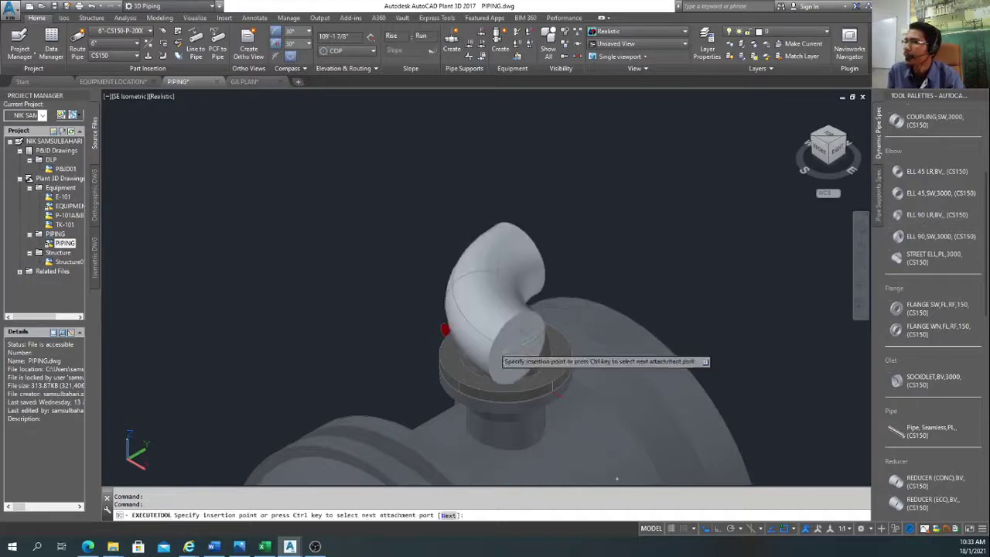
left_click(504, 329)
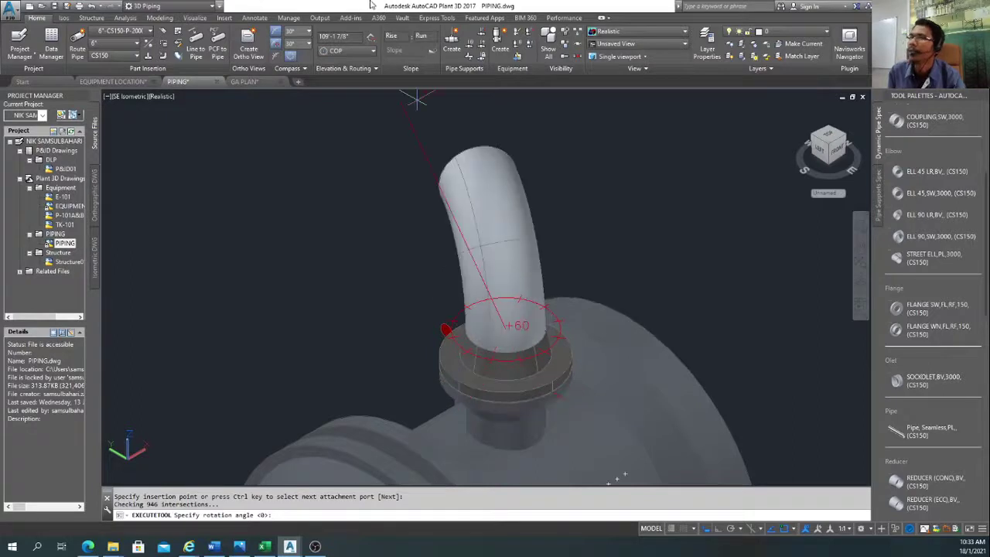
left_click(308, 33)
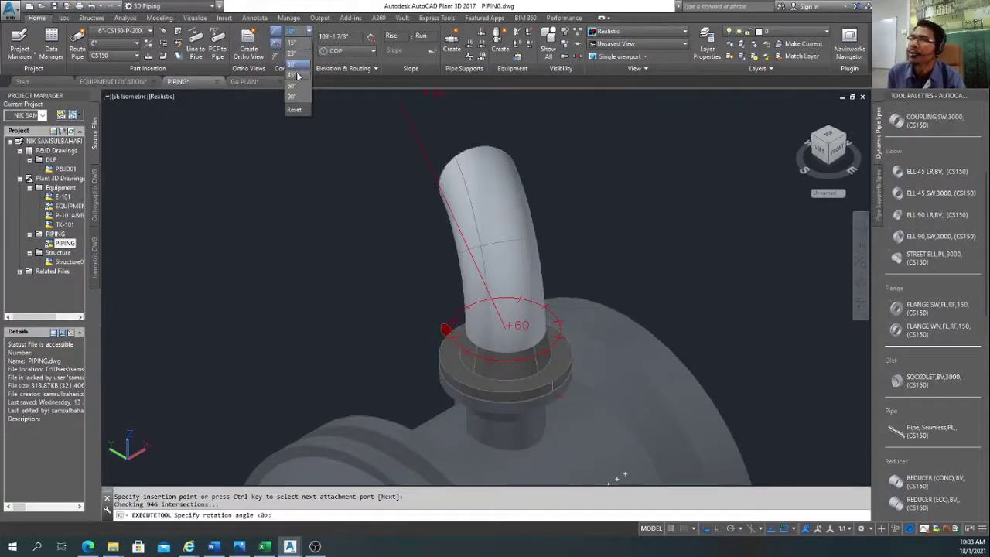
left_click(297, 76)
left_click(309, 45)
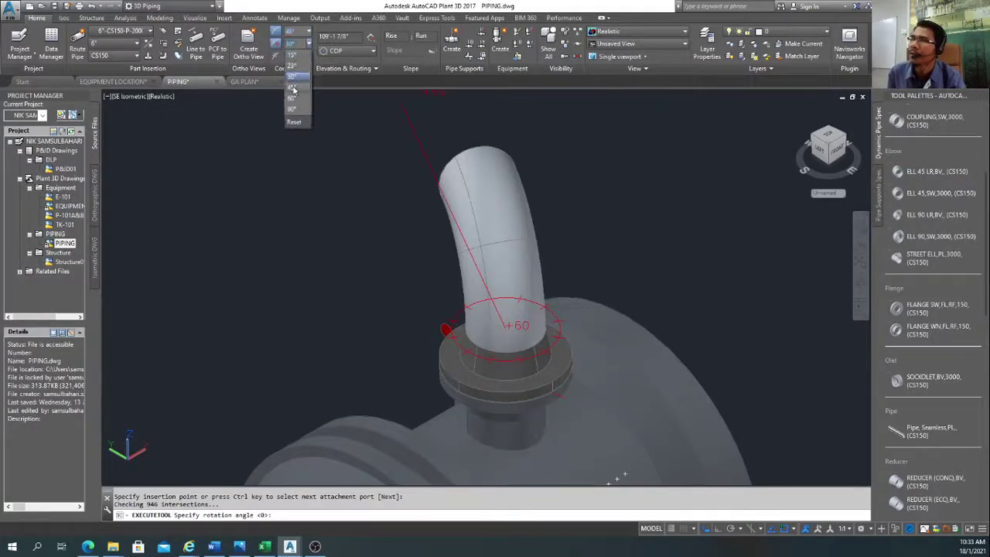
left_click(294, 90)
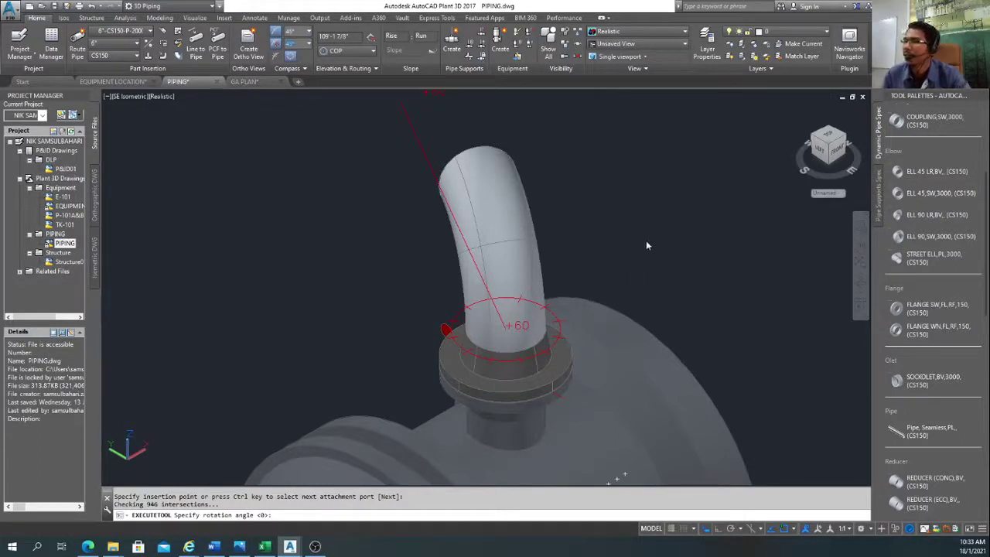
scroll(456, 193, "down", 3)
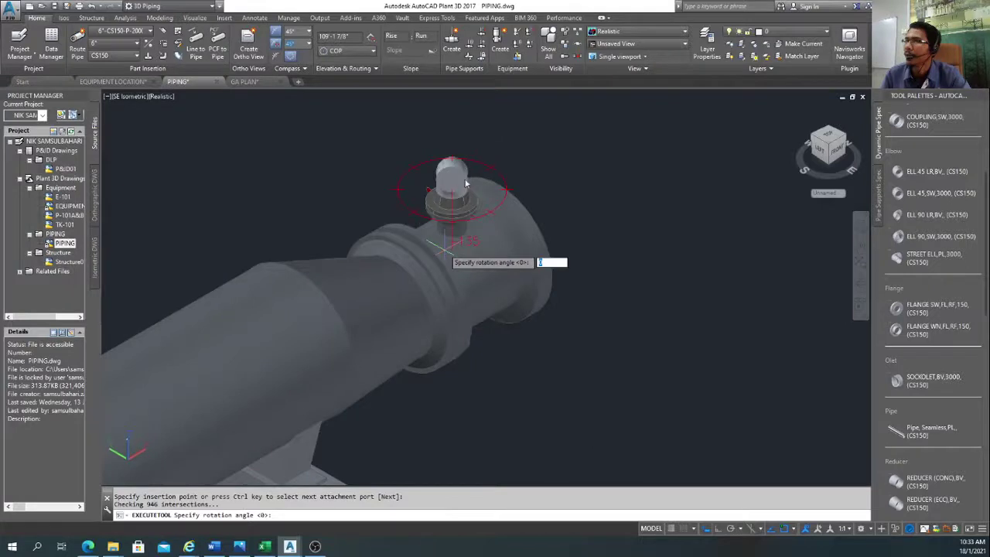
left_click(499, 341)
key("Escape")
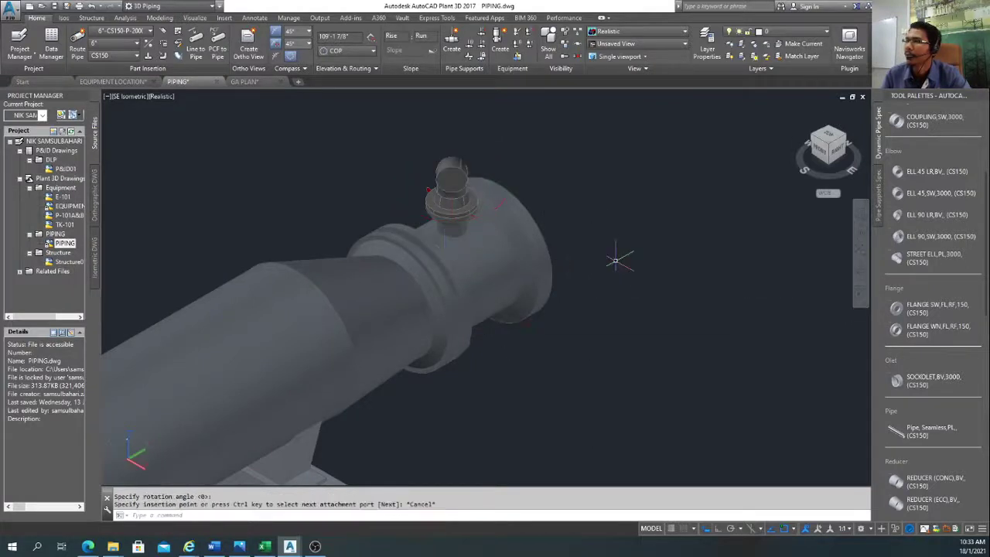
Step: Route the horizontal pipe 5' from the open end of the nozzle elbow, using the elbow as base component, in the NE isometric view
left_click(845, 141)
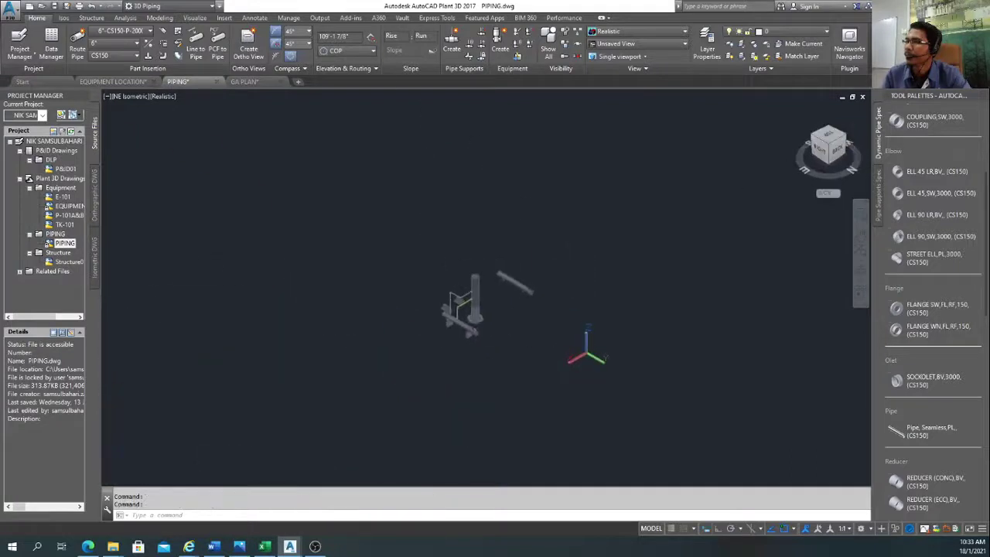
scroll(438, 353, "up", 5)
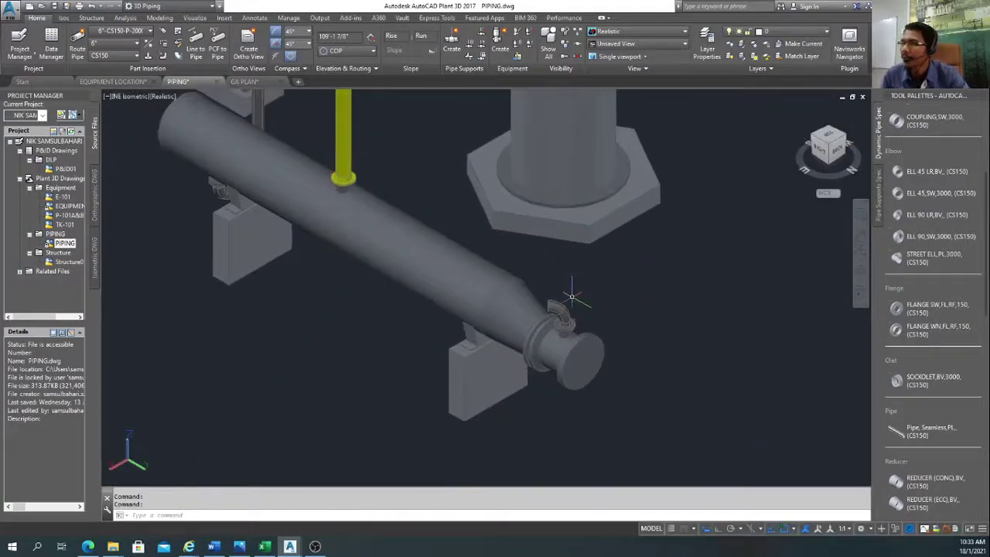
left_click(542, 321)
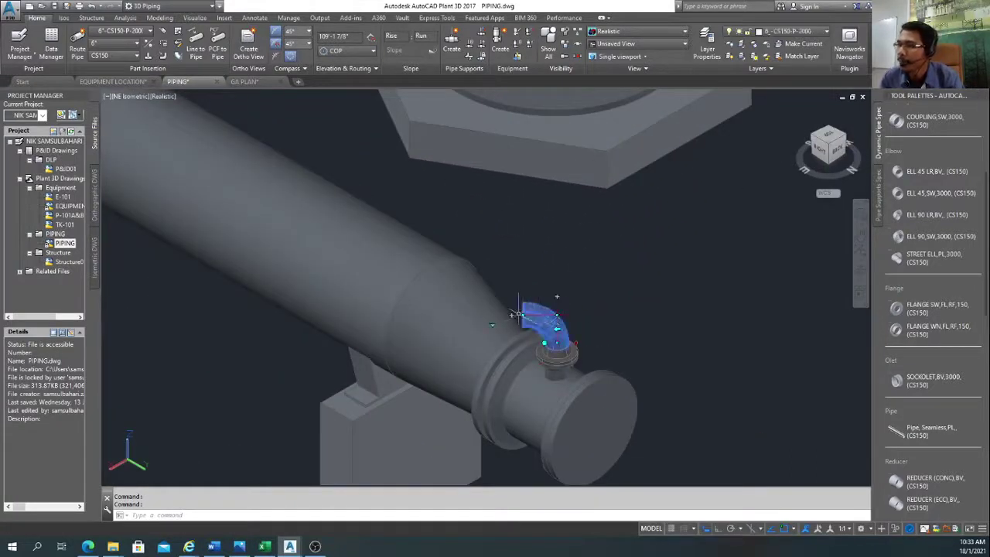
left_click(557, 296)
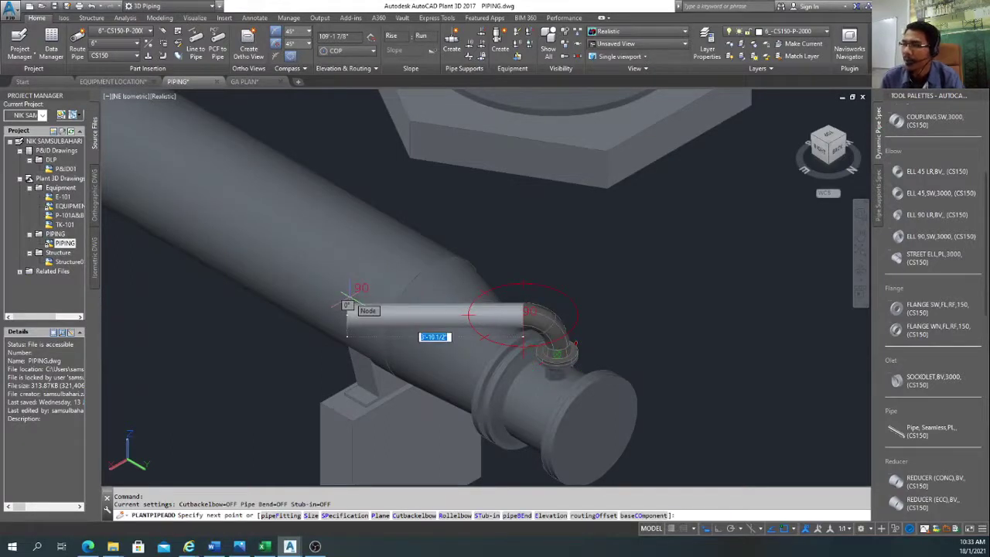
scroll(348, 305, "up", 2)
scroll(372, 318, "down", 3)
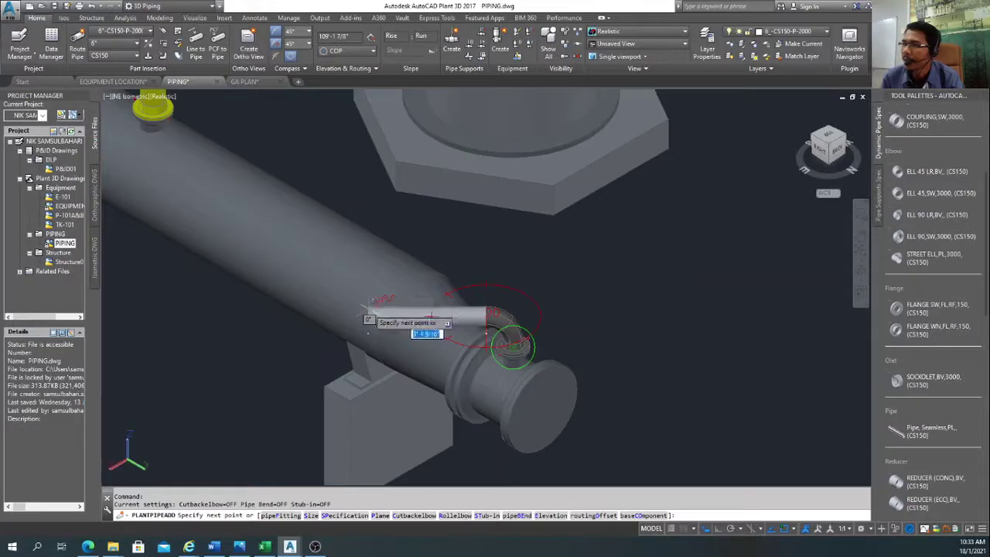
scroll(368, 318, "up", 2)
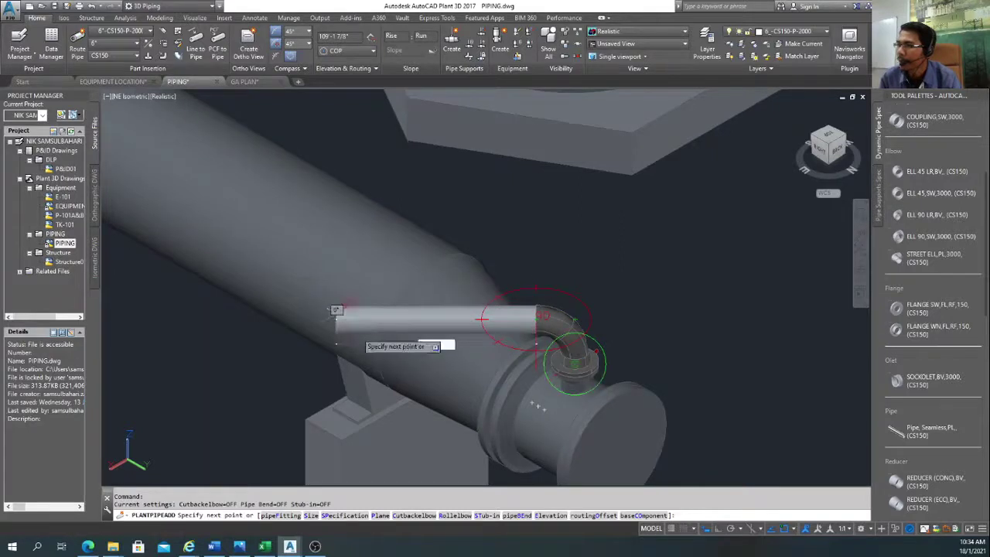
left_click(639, 515)
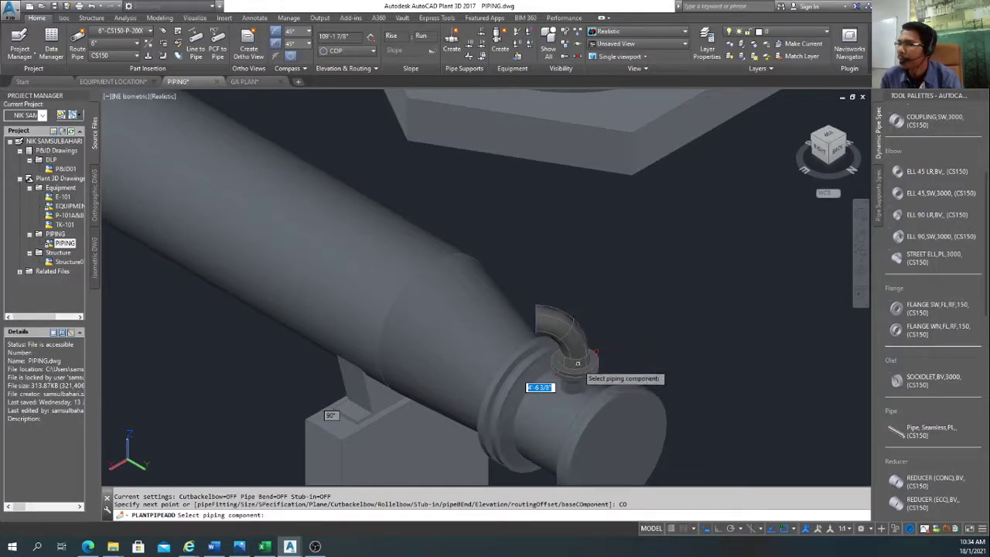
left_click(577, 336)
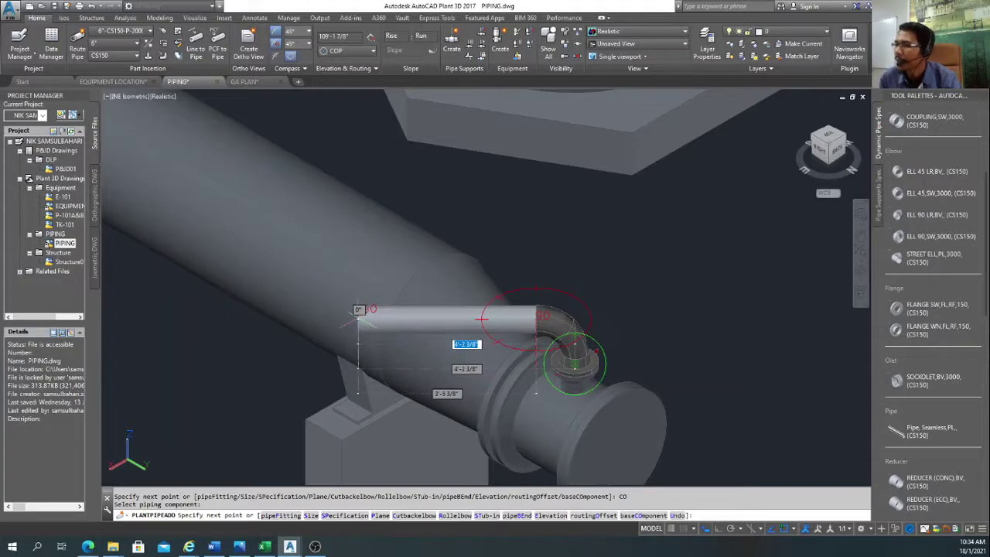
scroll(358, 314, "up", 1)
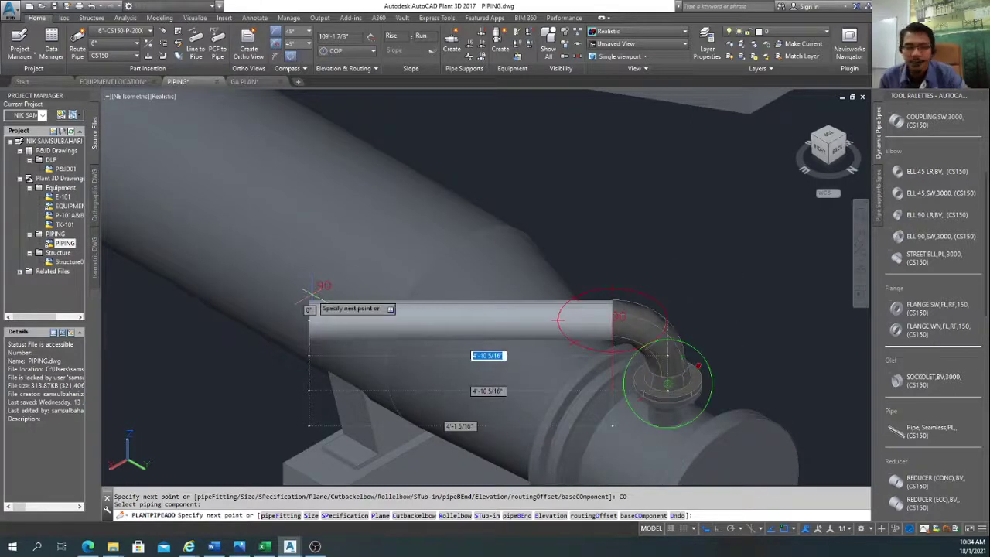
type("'")
key("Return")
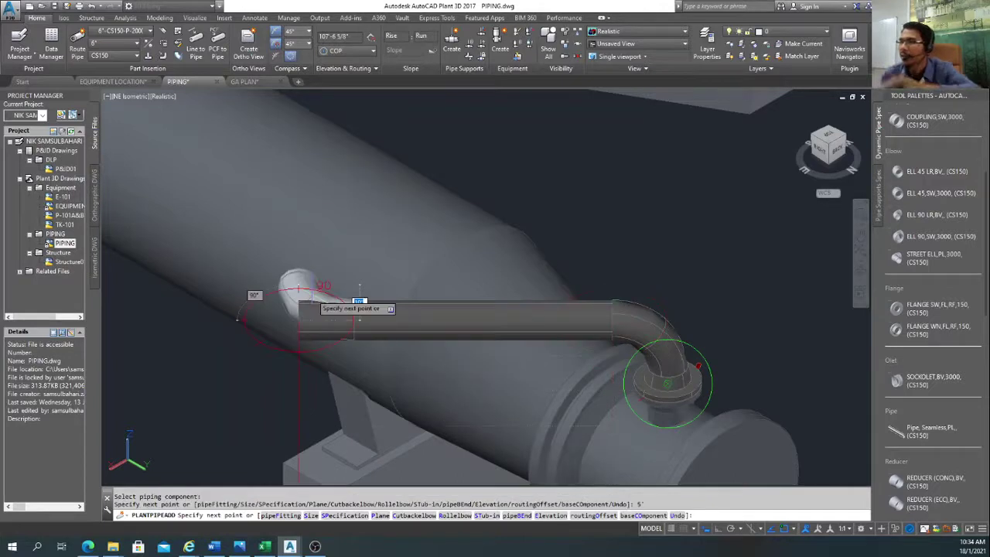
Step: Switch the routing plane to vertical and run the pipe down beside E-101's support to an elevation of about 100'-4"
scroll(360, 370, "down", 4)
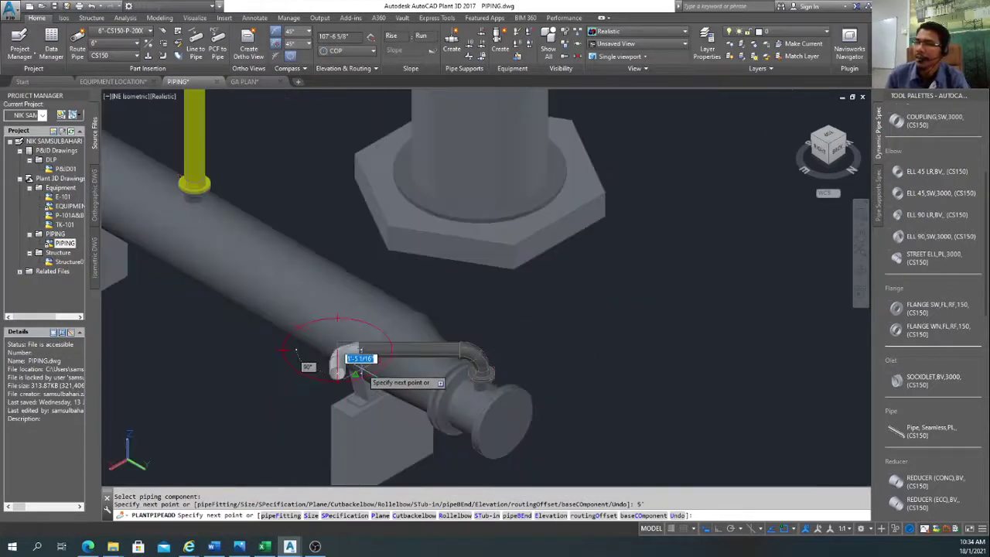
middle_click_drag(359, 371, 411, 242)
scroll(412, 242, "up", 5)
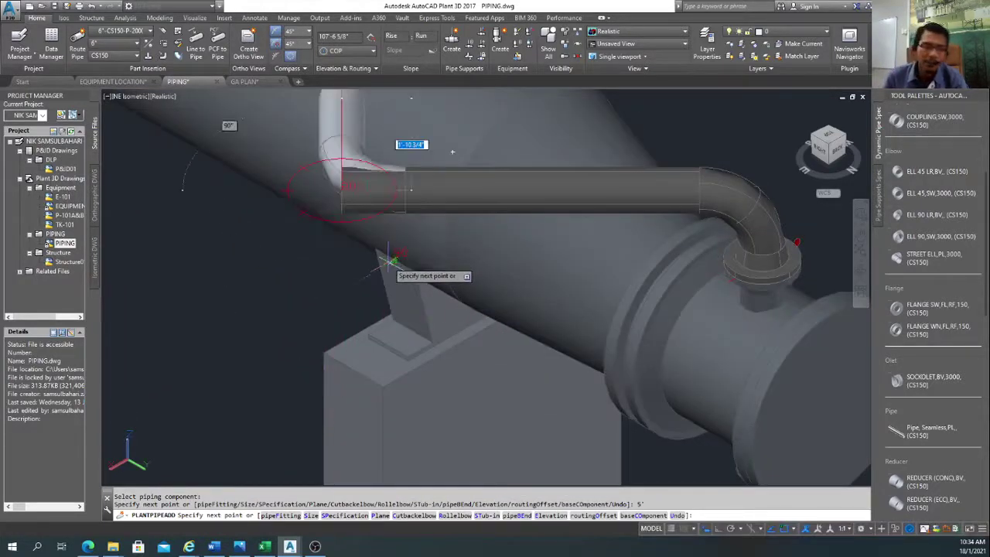
right_click(289, 285, "ctrl")
scroll(302, 341, "down", 4)
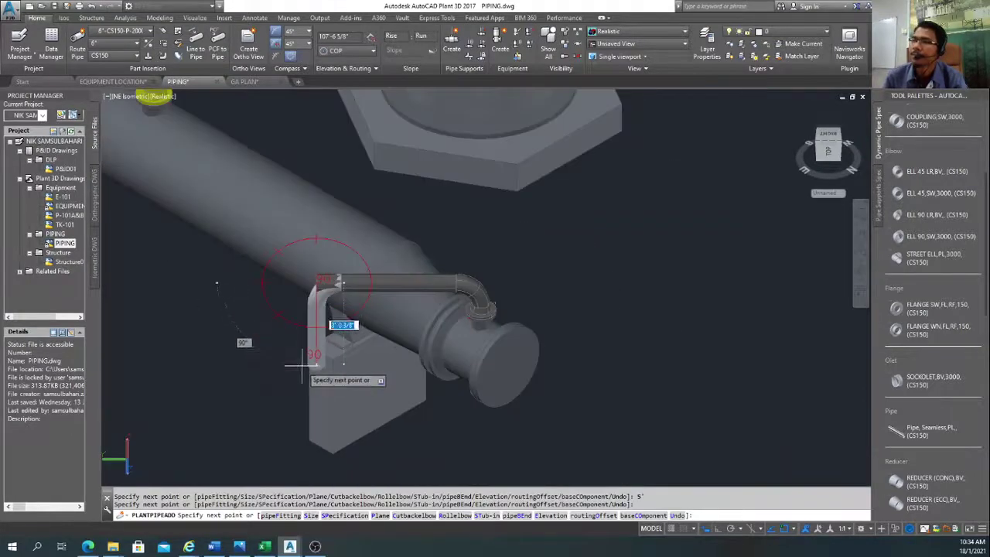
scroll(302, 363, "up", 3)
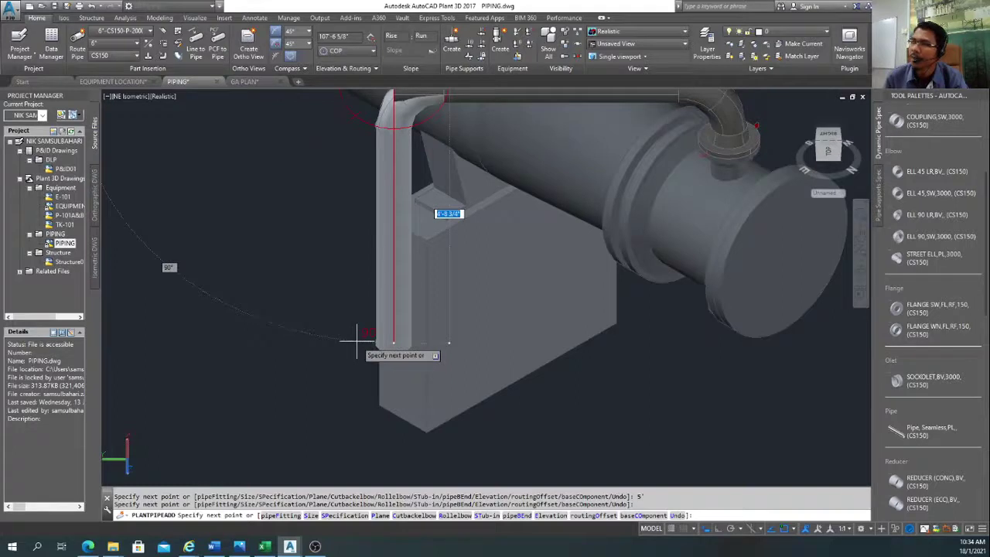
scroll(358, 350, "down", 3)
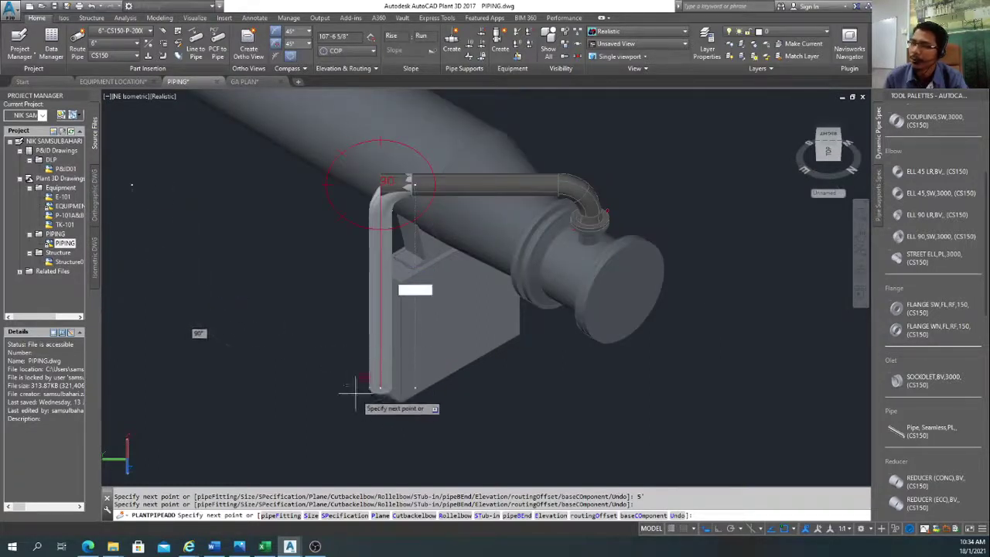
left_click(365, 437)
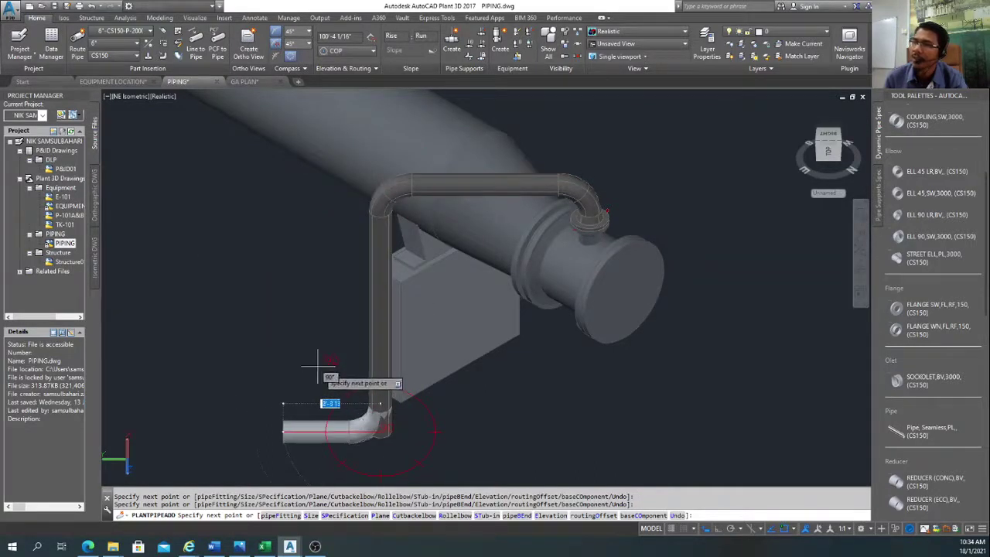
Step: Place a horizontal pipe at the foot of the vertical run, end routing and erase that pipe, keeping the bottom elbow
left_click(289, 311)
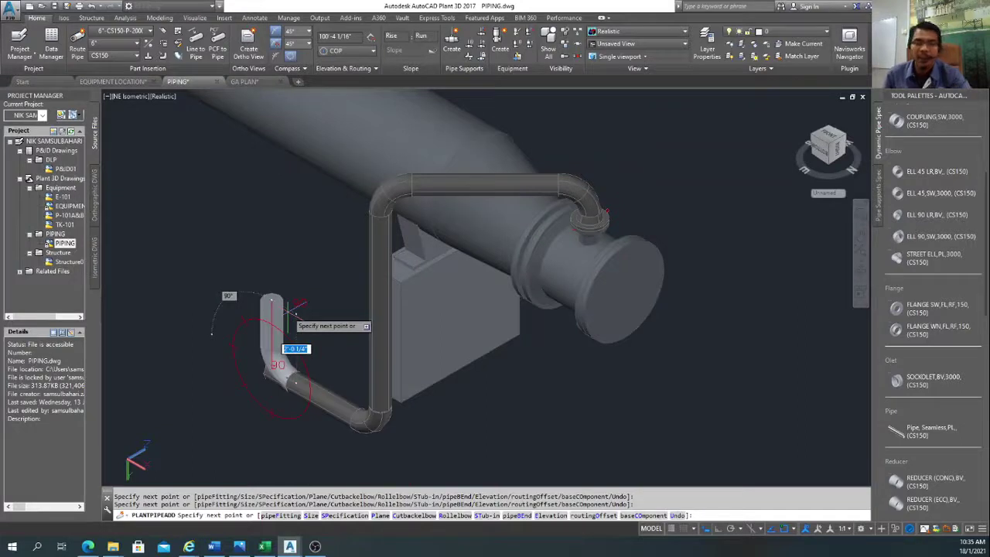
key("Escape")
left_click(328, 395)
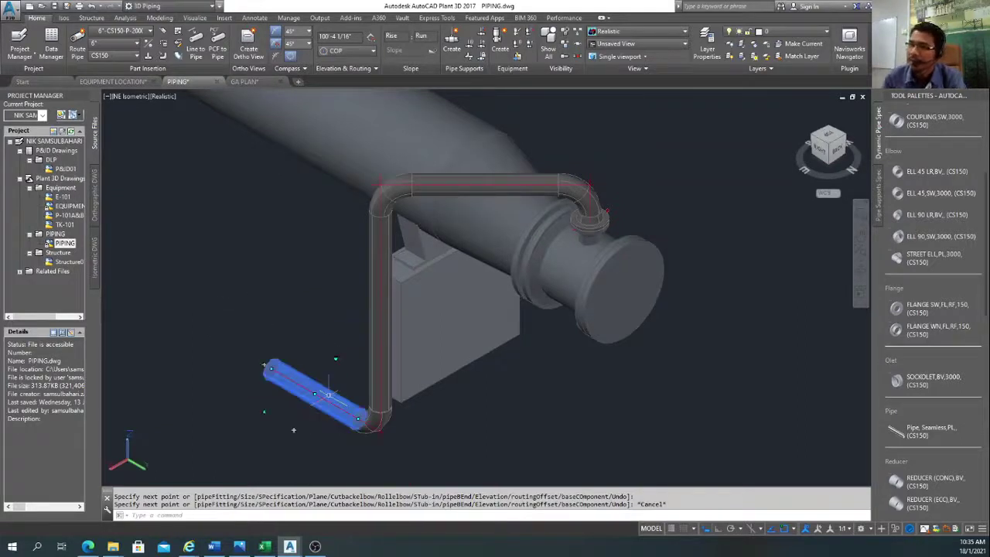
key("Delete")
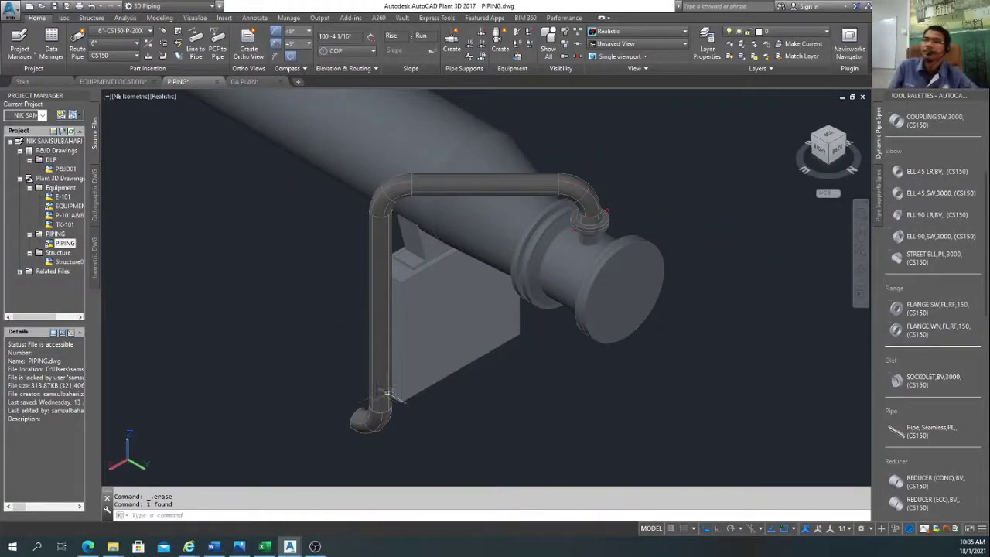
Step: Route a short horizontal pipe parallel to E-101 from the open end of the bottom elbow, and end the routing
left_click(358, 422)
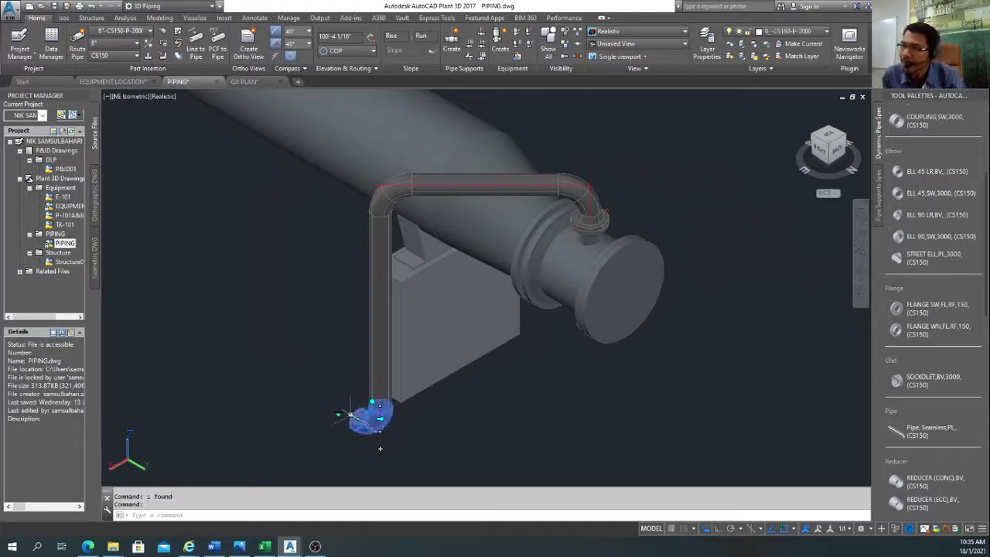
left_click(362, 418)
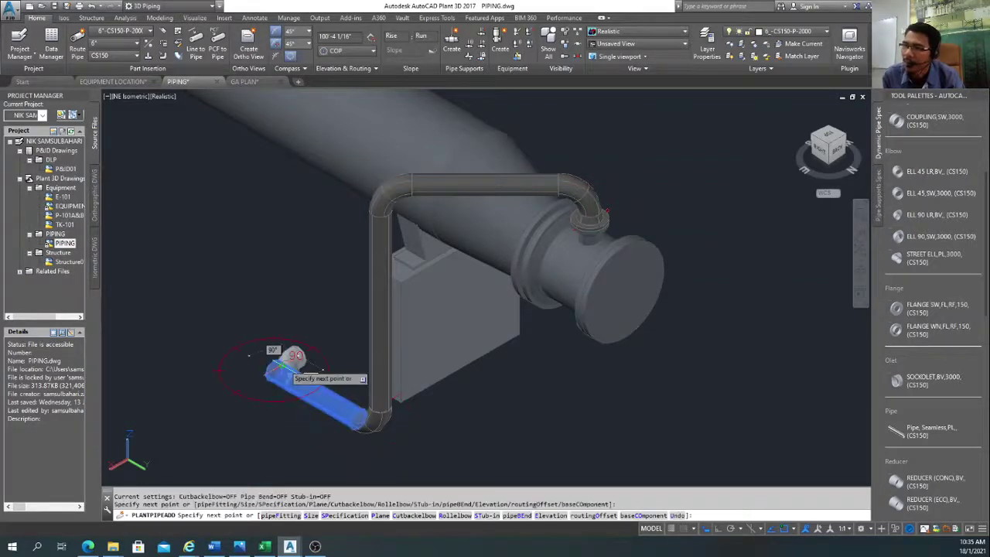
left_click(295, 357)
key("Escape")
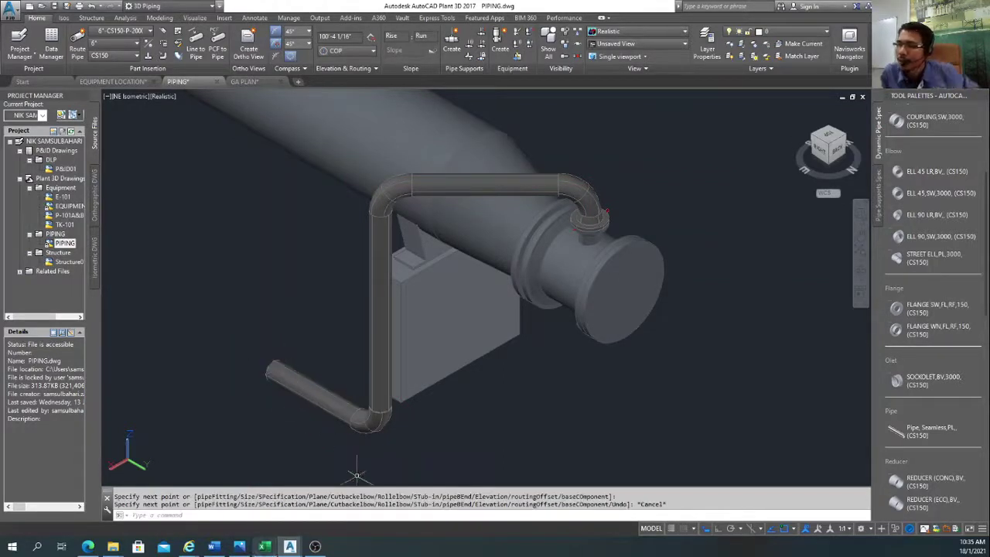
Step: Switch to Photos, check the centreline elevation of the lower pipe run near E-101 in GA DRAWING 4, and return to PIPING.dwg
left_click(239, 546)
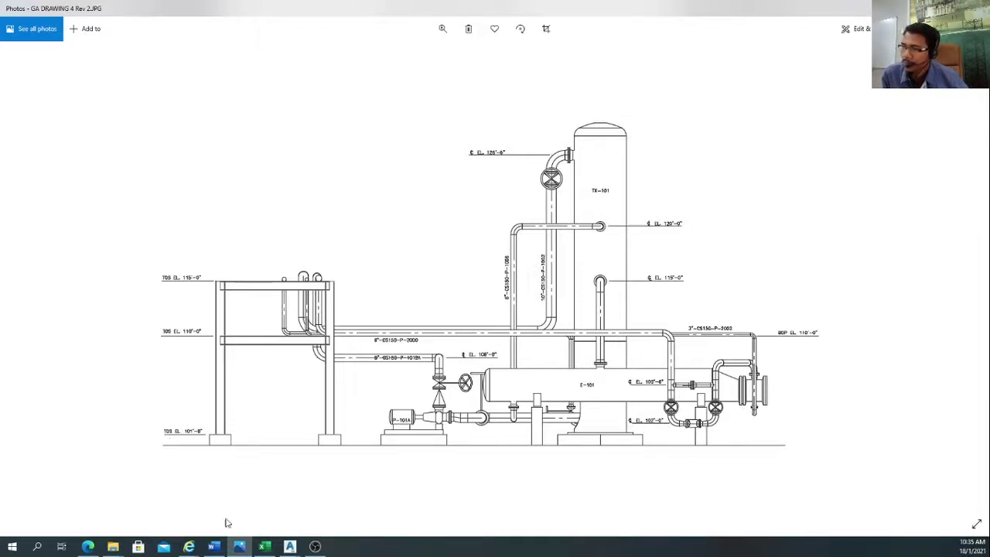
mouse_move(290, 547)
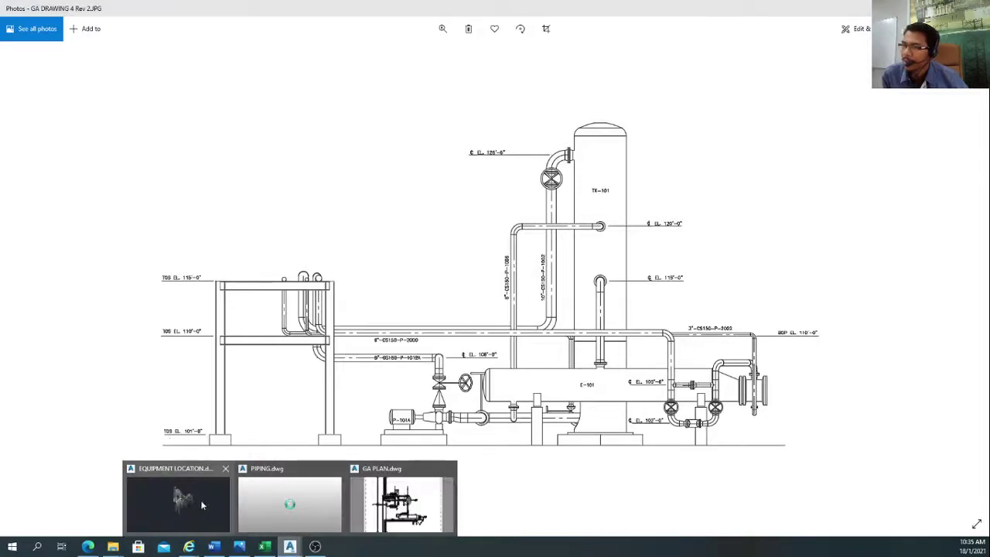
left_click(289, 502)
scroll(298, 402, "up", 3)
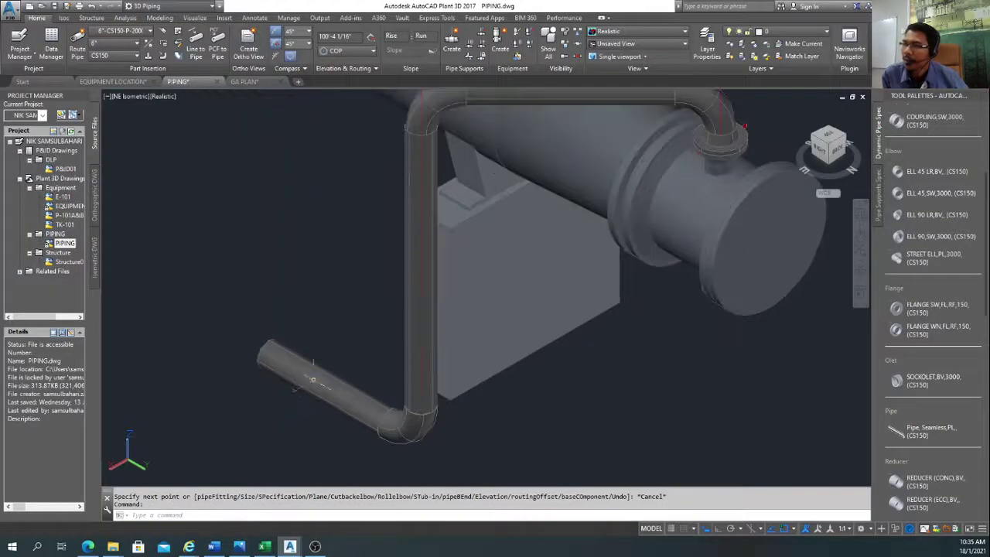
Step: Examine the grips of the short horizontal pipe and the substitution options of the bottom elbow, including its pipe bends
left_click(312, 378)
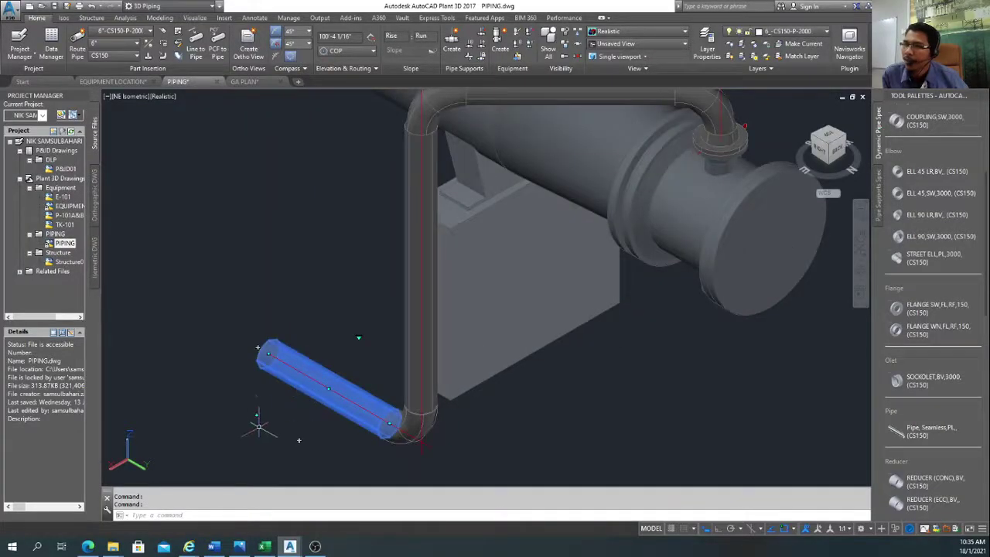
scroll(259, 426, "up", 3)
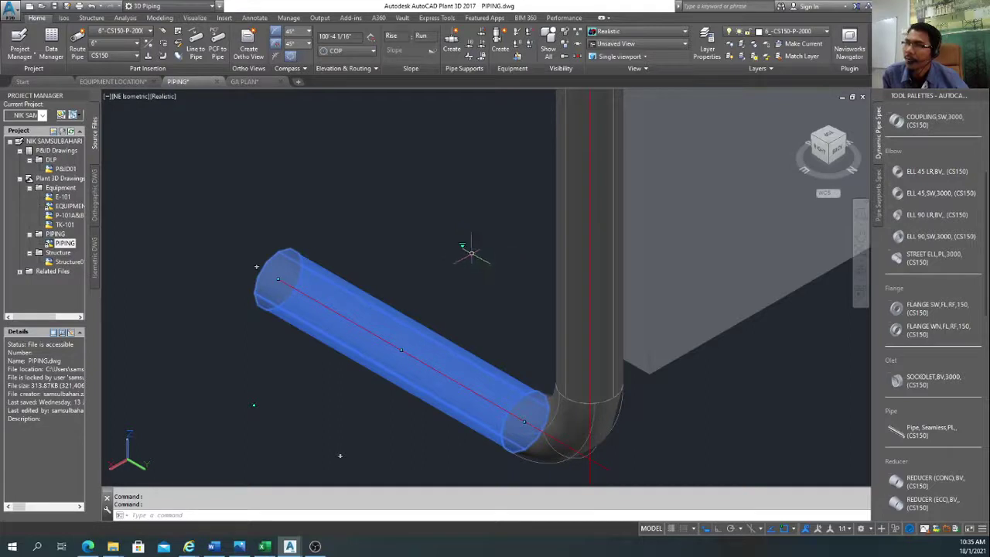
scroll(461, 244, "down", 4)
middle_click_drag(453, 255, 432, 340)
scroll(457, 410, "up", 3)
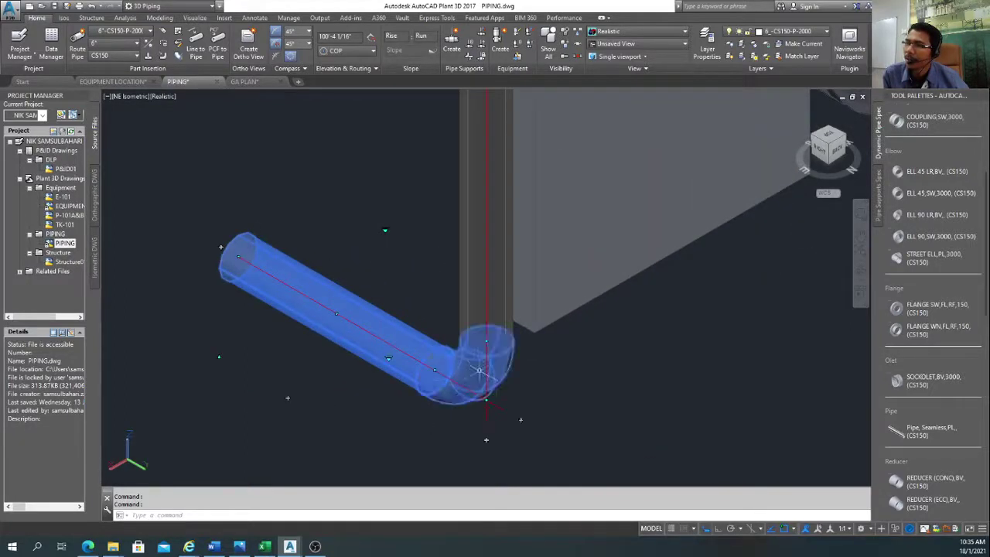
key("Escape")
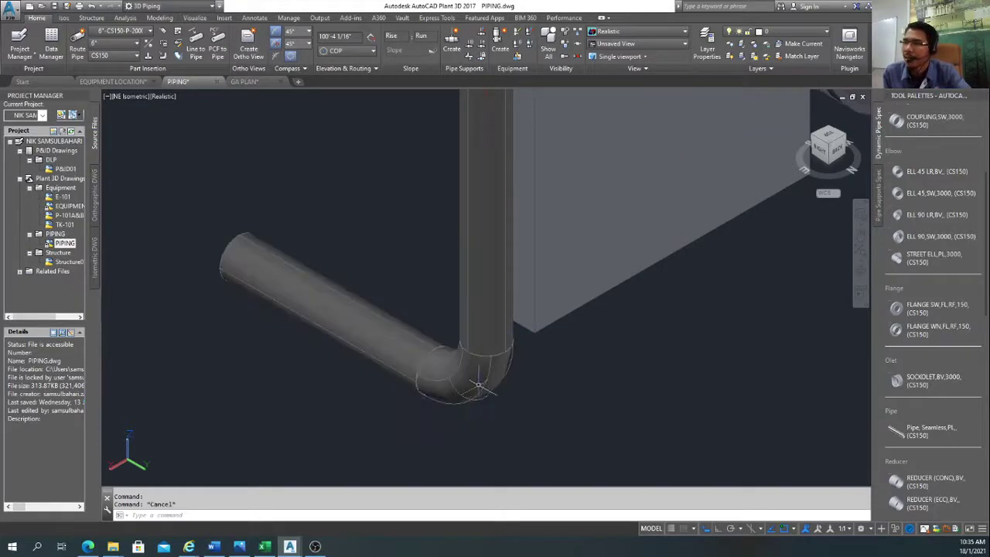
left_click(478, 385)
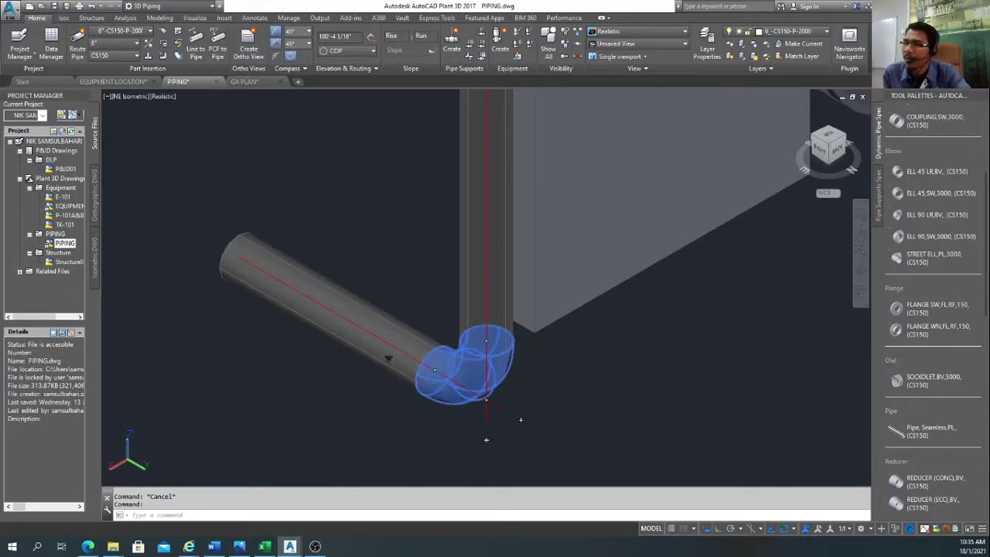
left_click(389, 357)
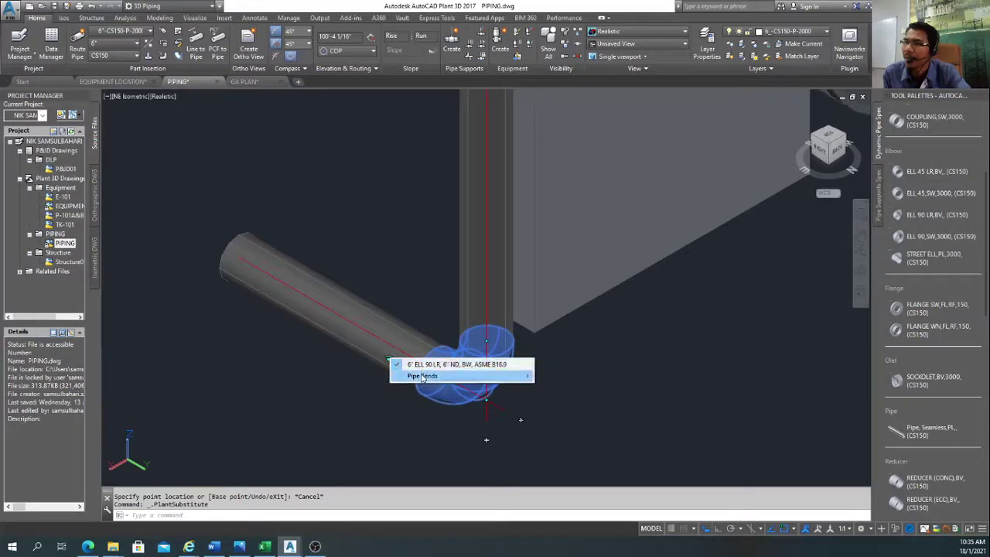
mouse_move(422, 377)
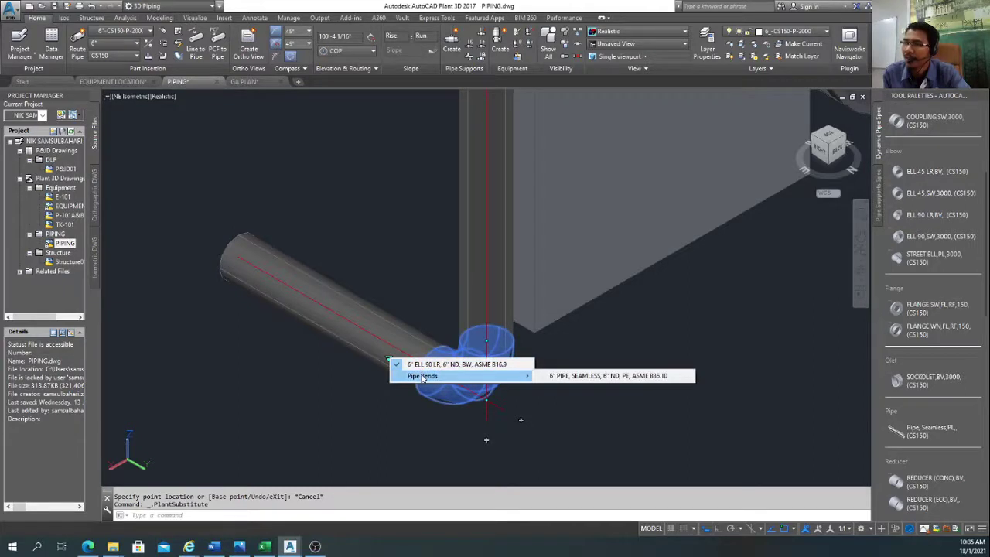
left_click(415, 277)
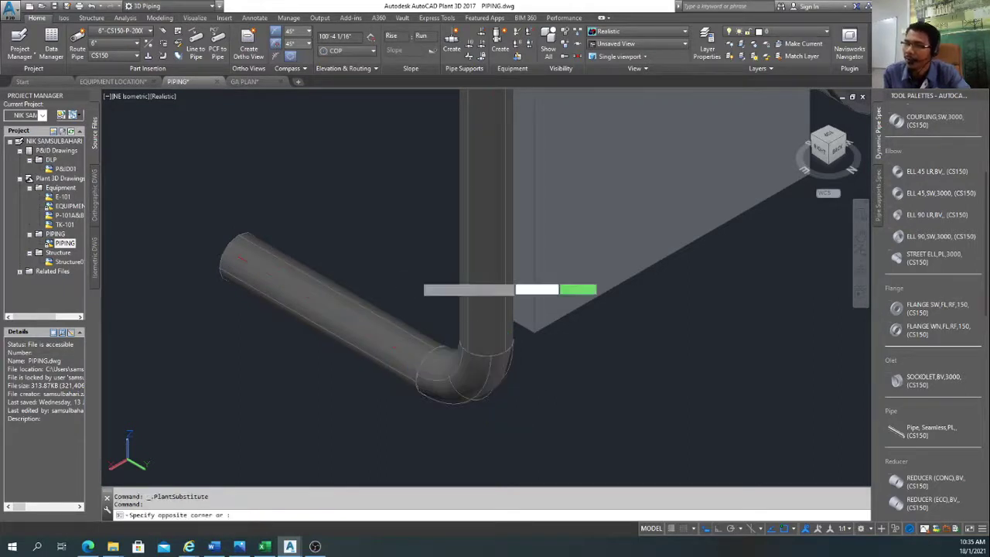
left_click(352, 276)
left_click(445, 380)
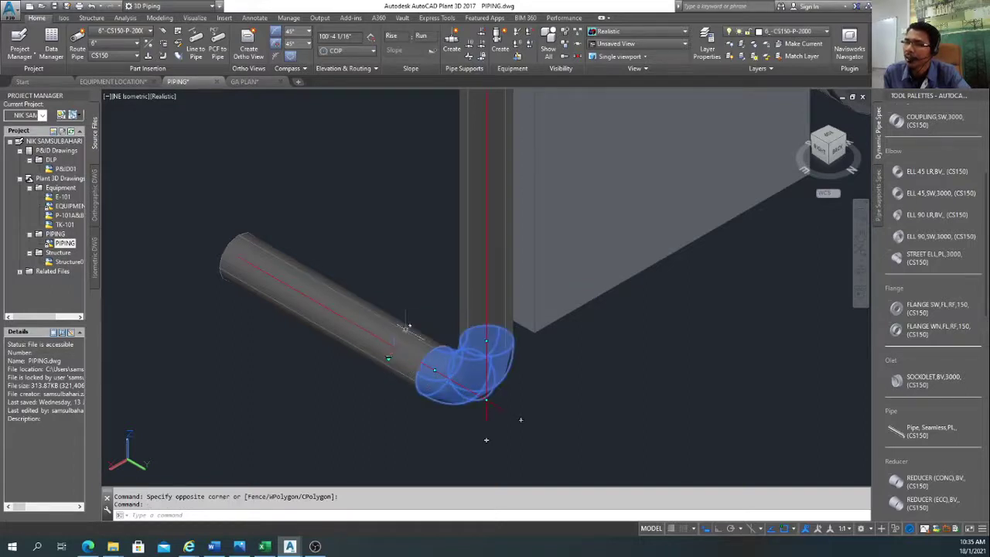
key("Escape")
Step: Set the centreline (COP) elevation of the short horizontal pipe to 102' with its elevation grip
left_click(354, 288)
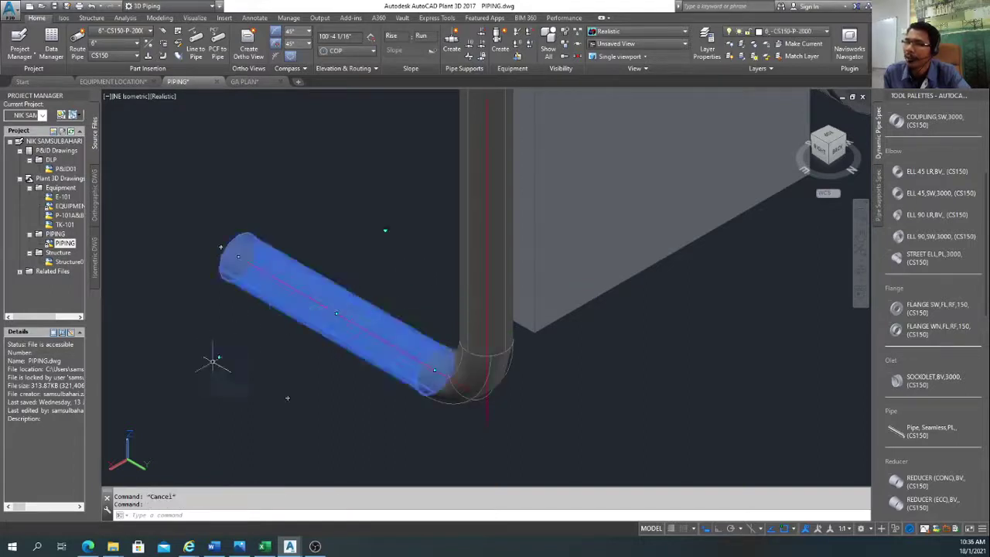
left_click(219, 357)
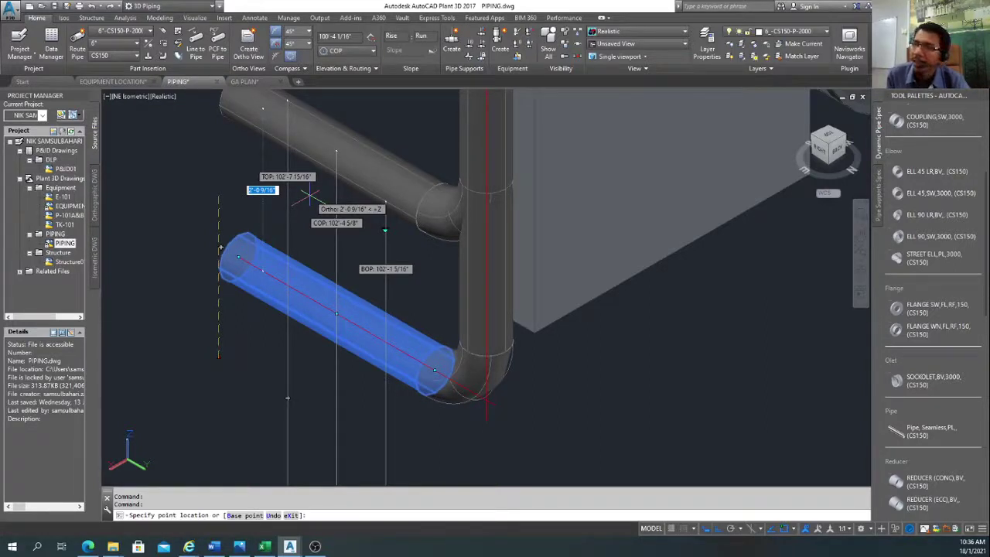
key("Tab")
key("Tab")
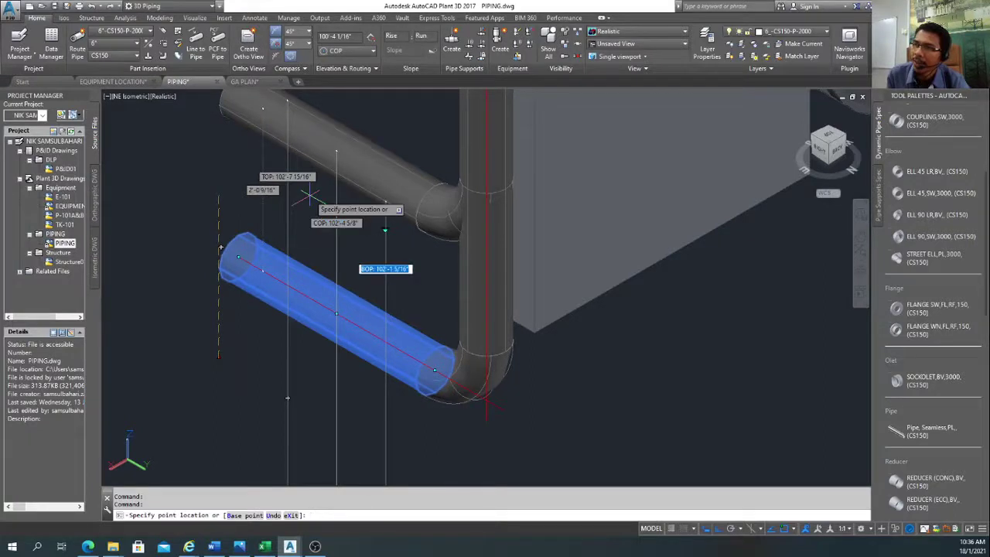
key("Tab")
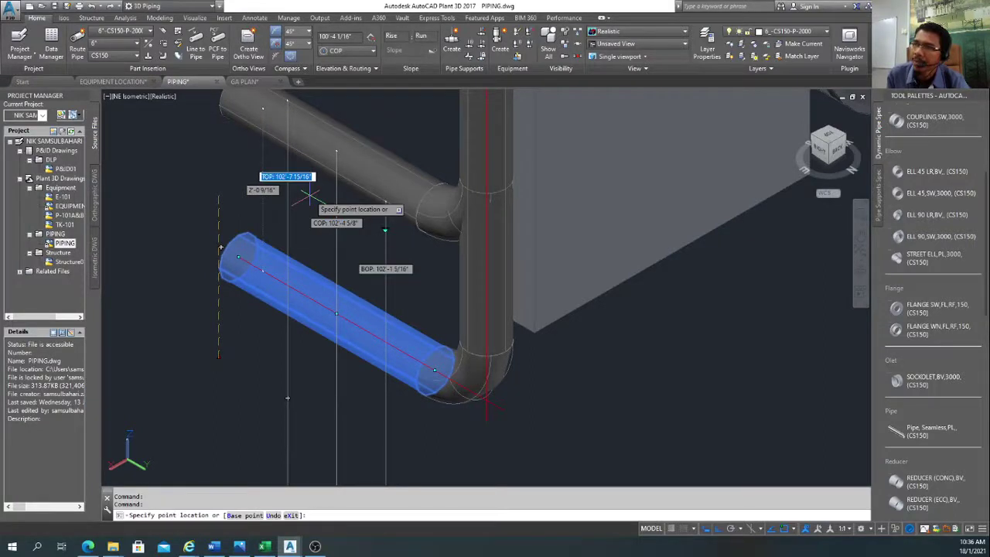
key("Tab")
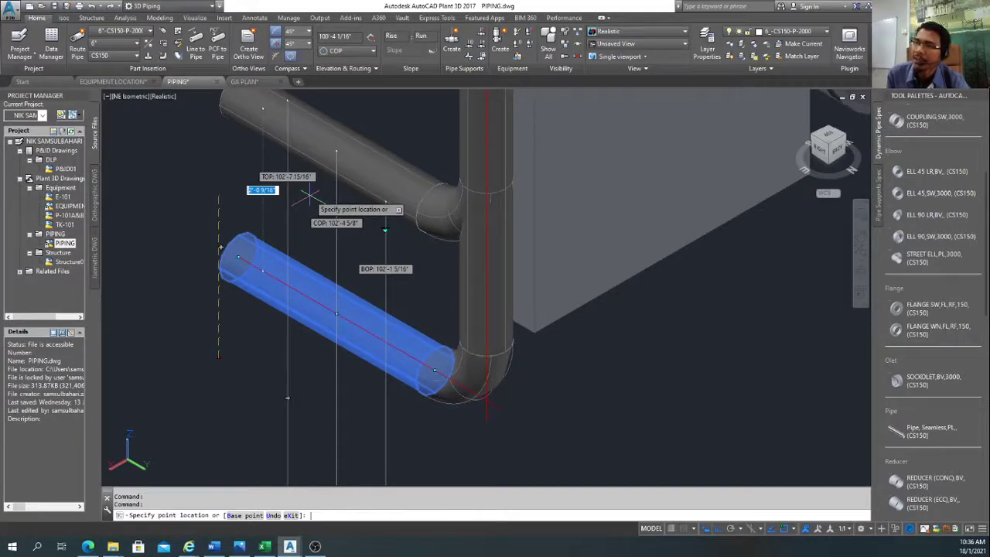
key("Tab")
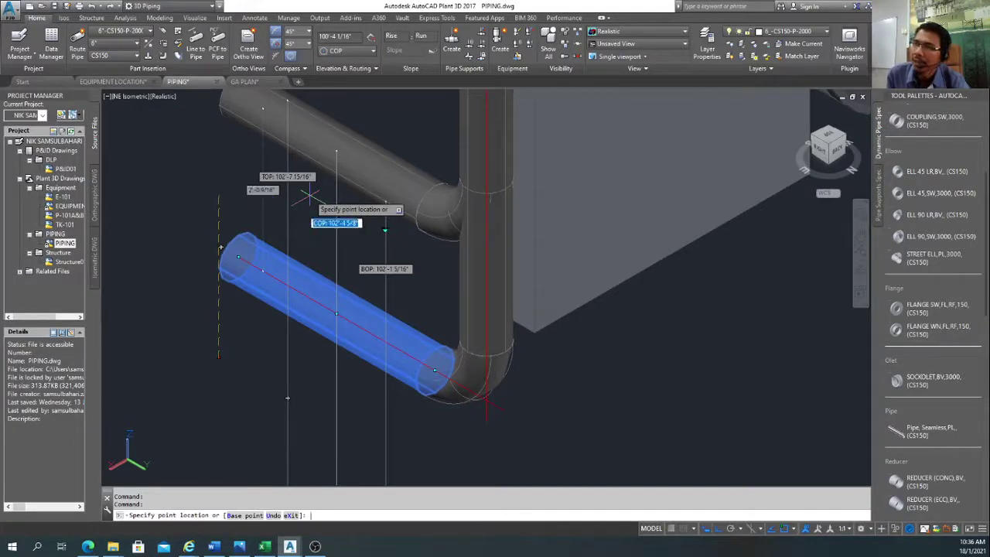
key("Tab")
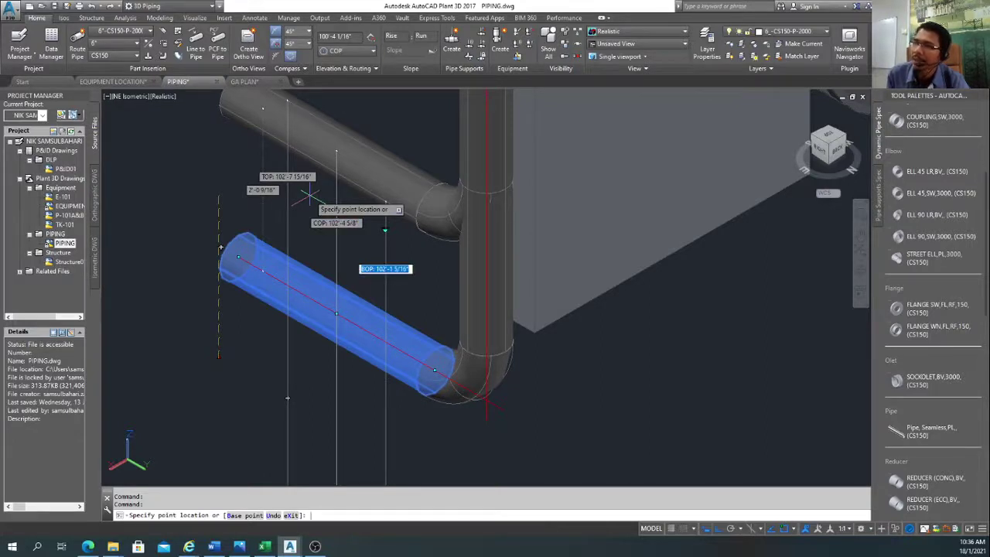
key("Tab")
key("Tab")
key("Tab")
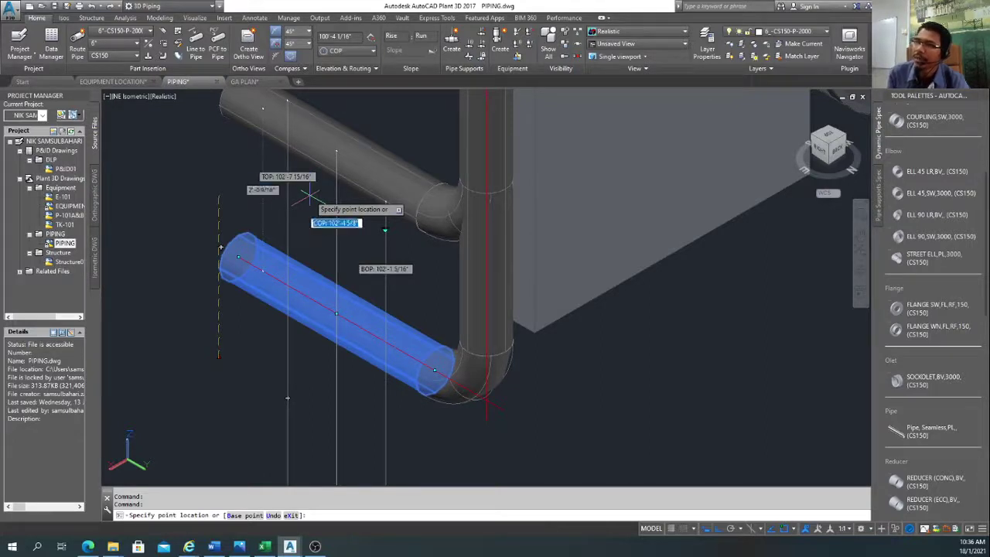
type("102")
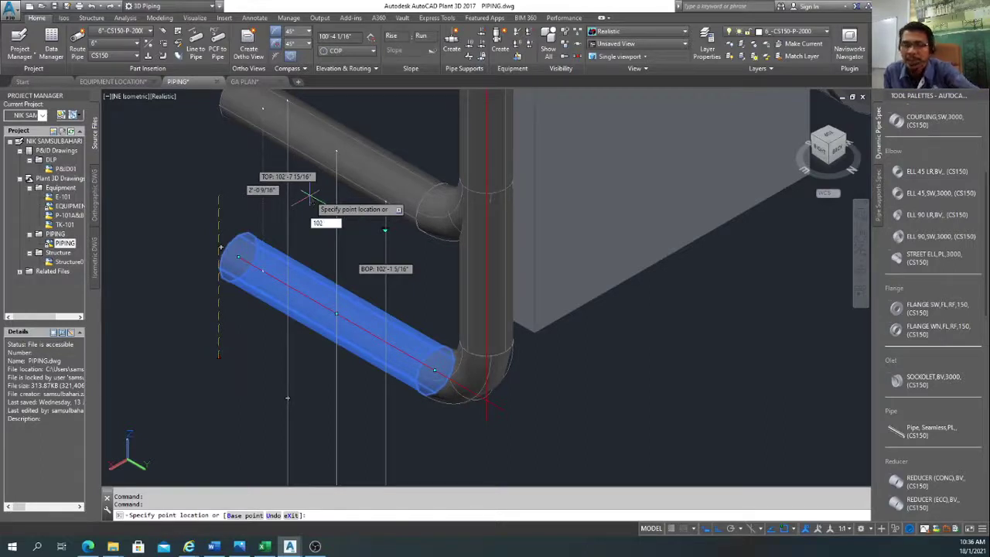
key("Return")
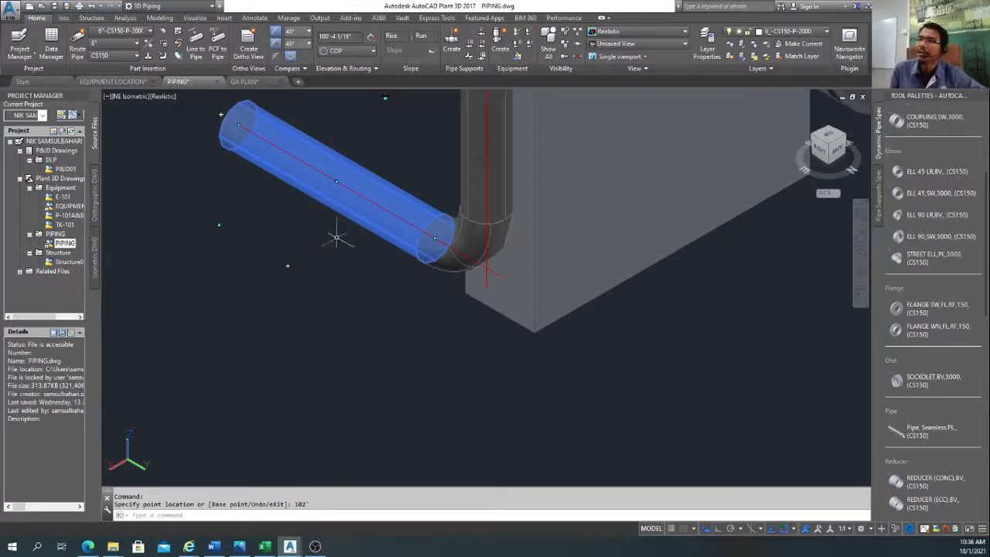
Step: Check the elevation of the short horizontal pipe and erase it, keeping the bottom elbow on the vertical run
scroll(335, 247, "down", 2)
middle_click_drag(331, 248, 328, 329)
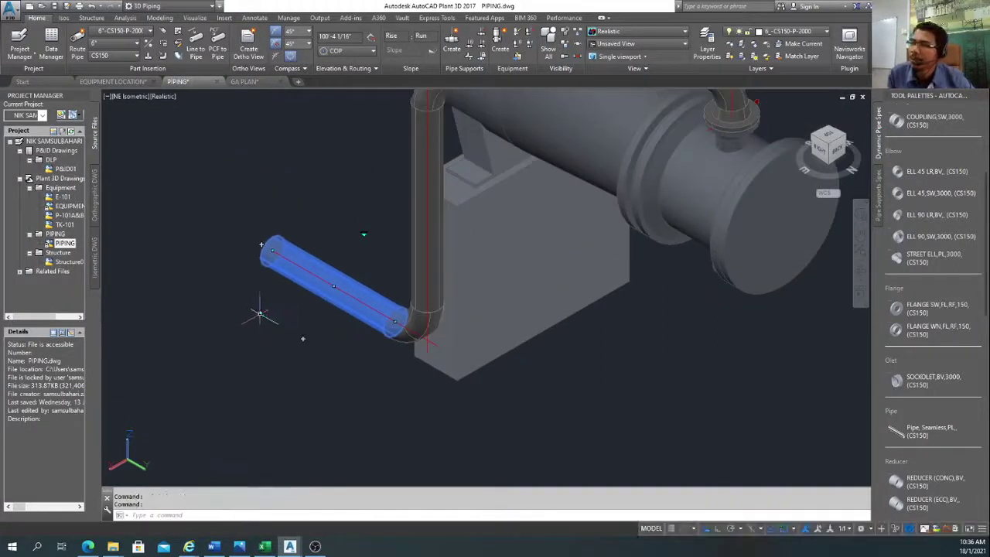
left_click(260, 312)
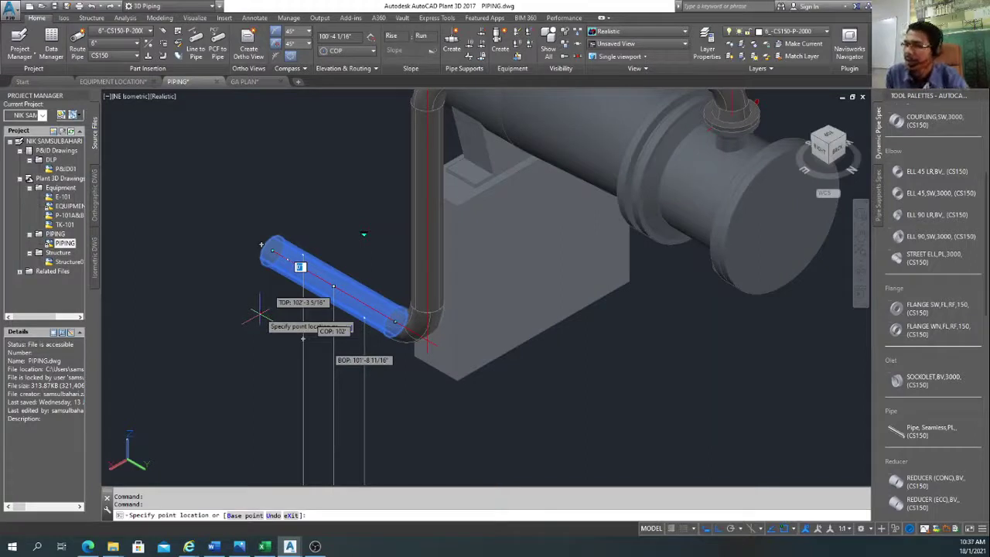
key("Escape")
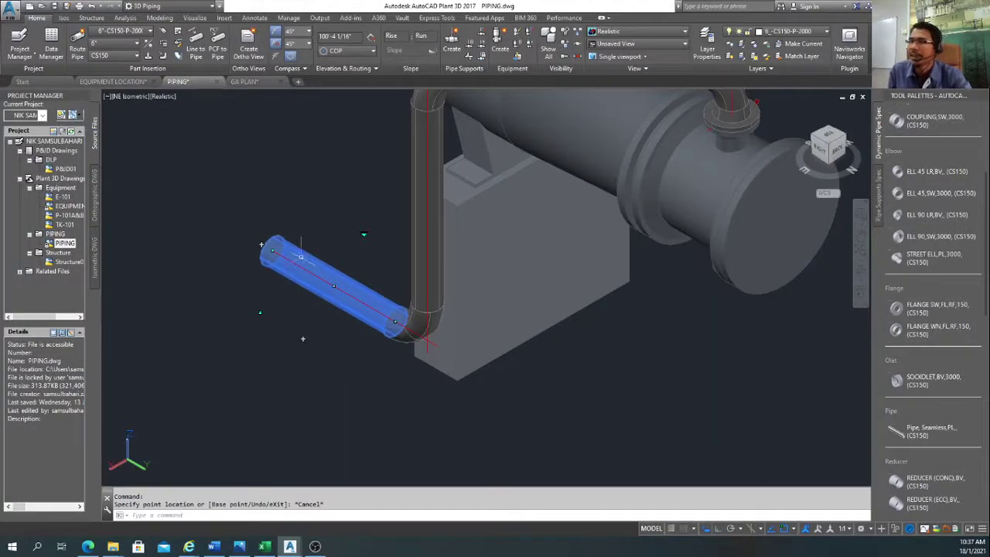
key("Delete")
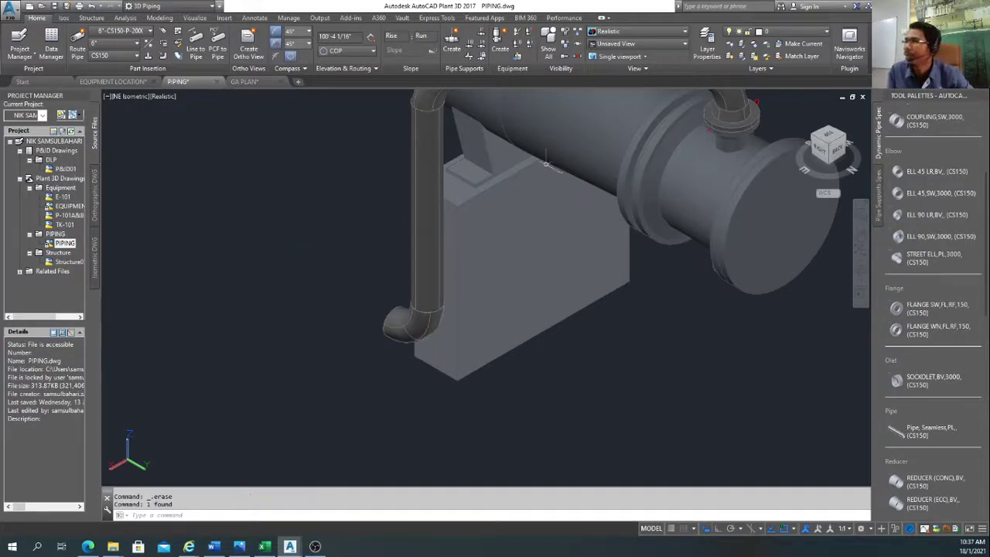
Step: View the model from the right and switch to Photos to compare the lowered pipe run with GA DRAWING 4
left_click(825, 155)
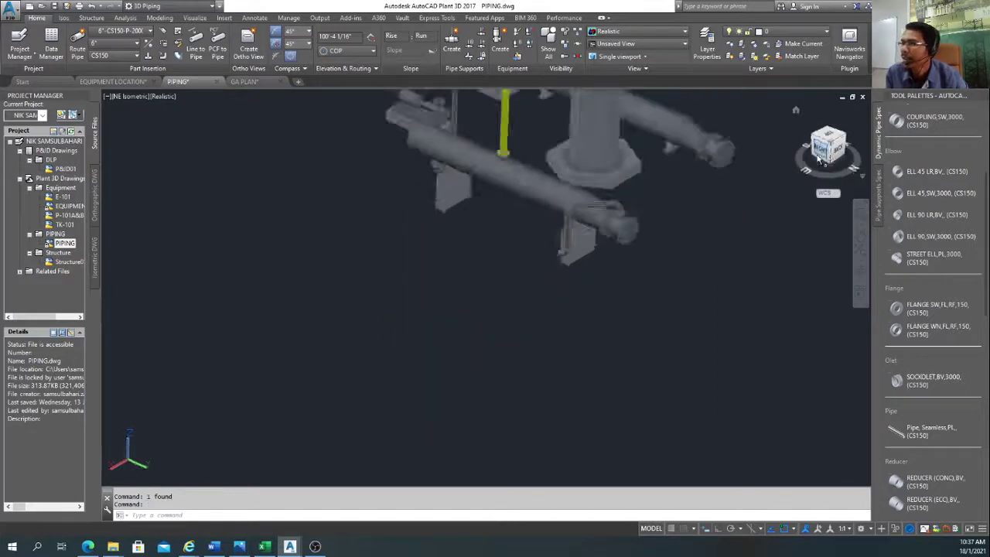
scroll(553, 263, "up", 4)
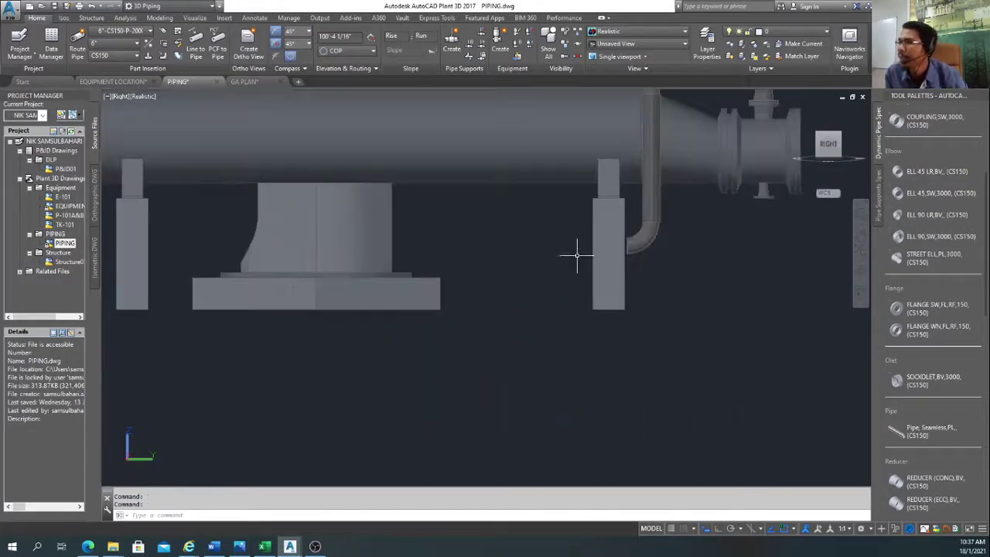
left_click(239, 547)
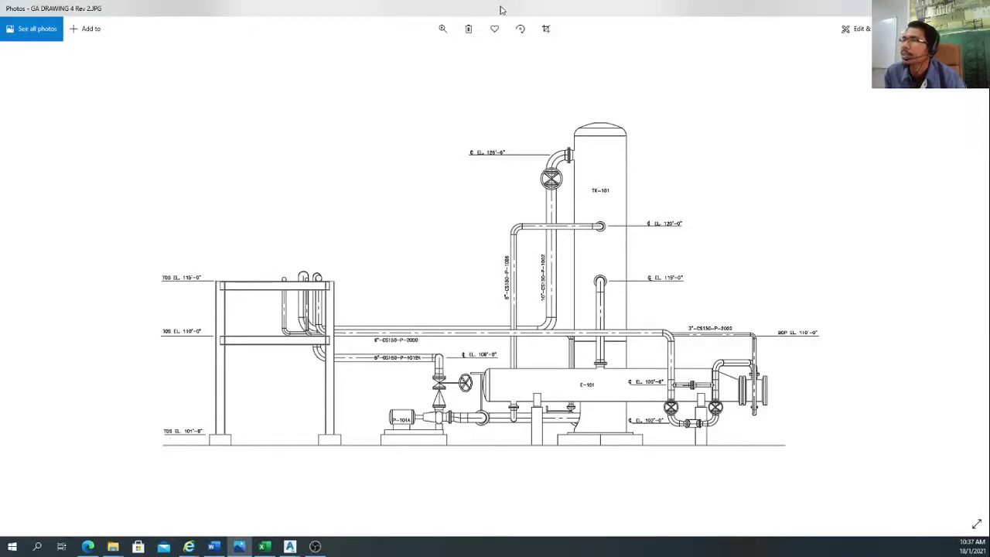
Step: Shrink the GA DRAWING 4 window over the model and enlarge it around the control valve assembly beside exchanger E-101
left_click_drag(499, 10, 203, 67)
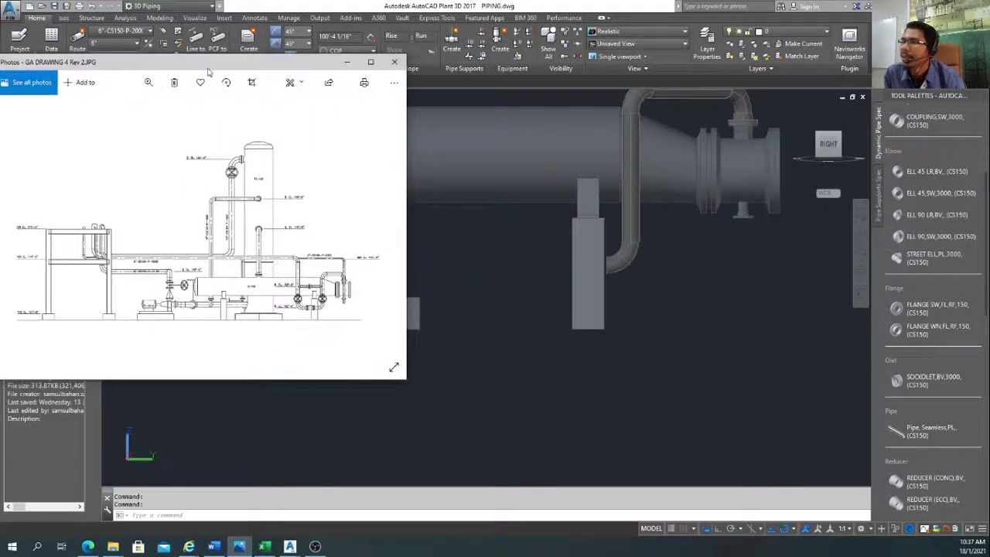
left_click(144, 89)
left_click_drag(104, 112, 120, 109)
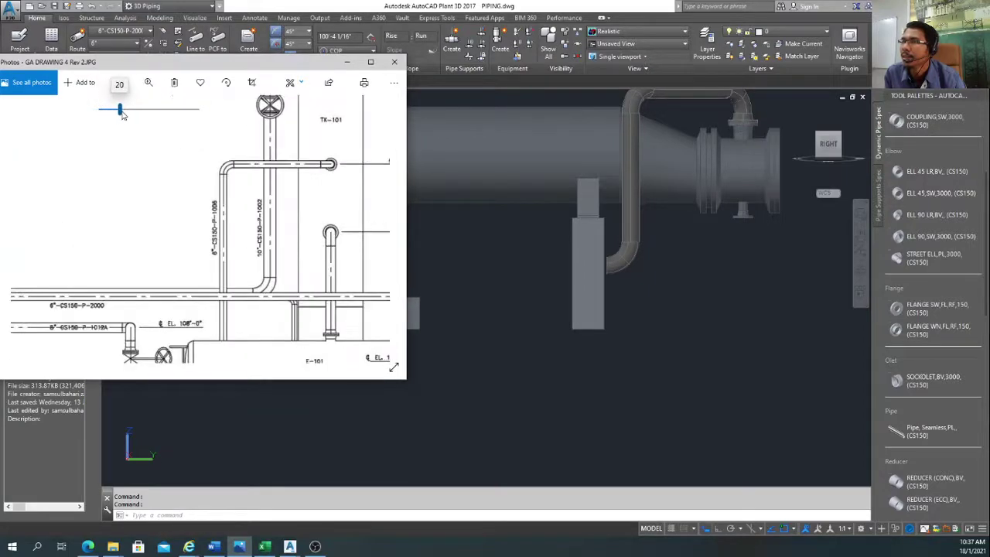
mouse_move(310, 240)
left_mouse_down()
mouse_move(199, 157)
mouse_move(127, 142)
left_mouse_up()
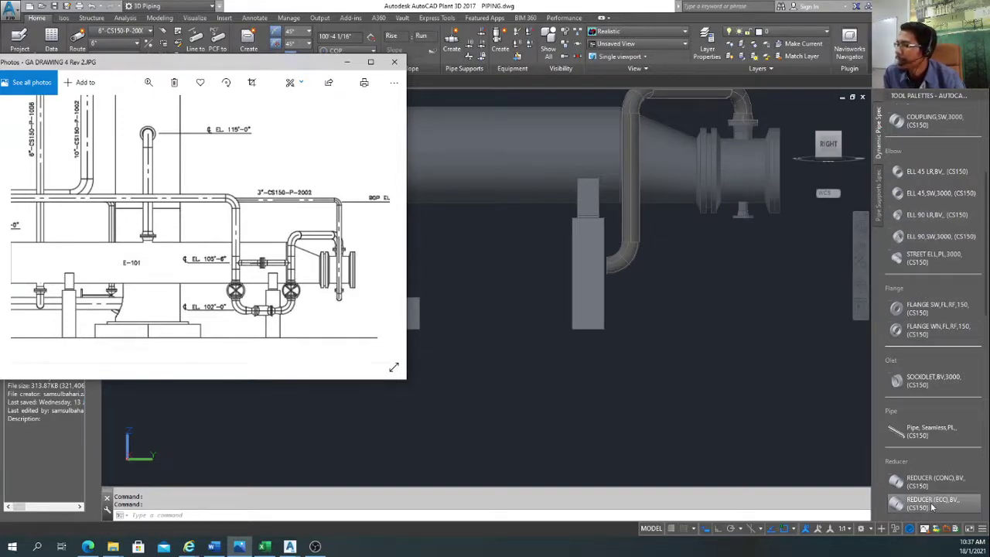
Step: Switch to Plant 3D and attach a CS150 concentric reducer (REDUCER (CONC),BV) to the open end of the bottom elbow
key("alt+Tab")
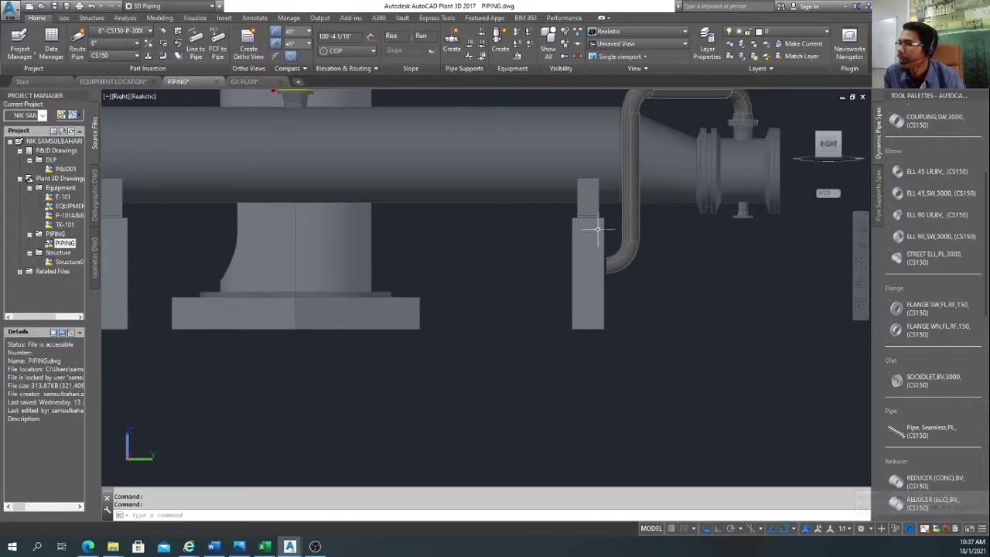
left_click(926, 483)
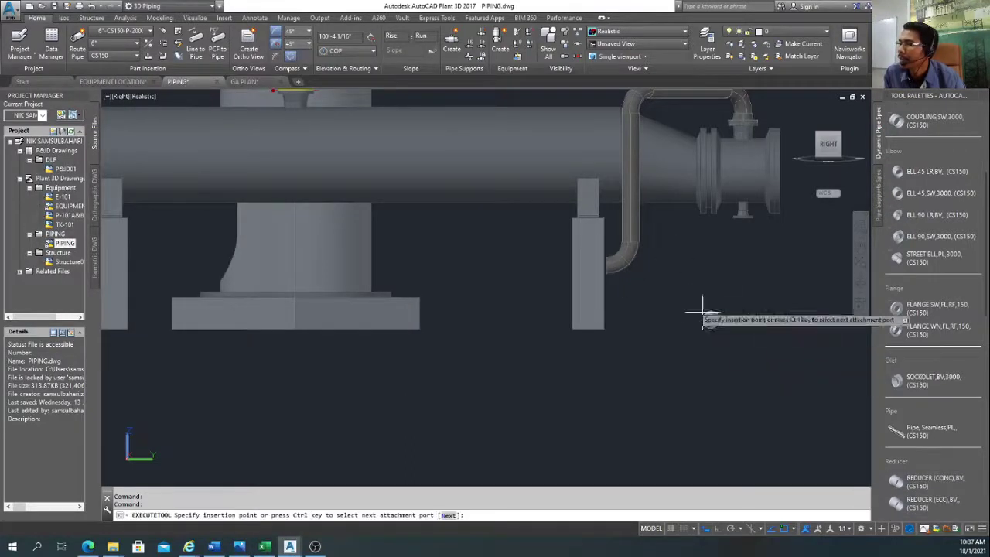
scroll(607, 277, "up", 3)
scroll(607, 276, "up", 2)
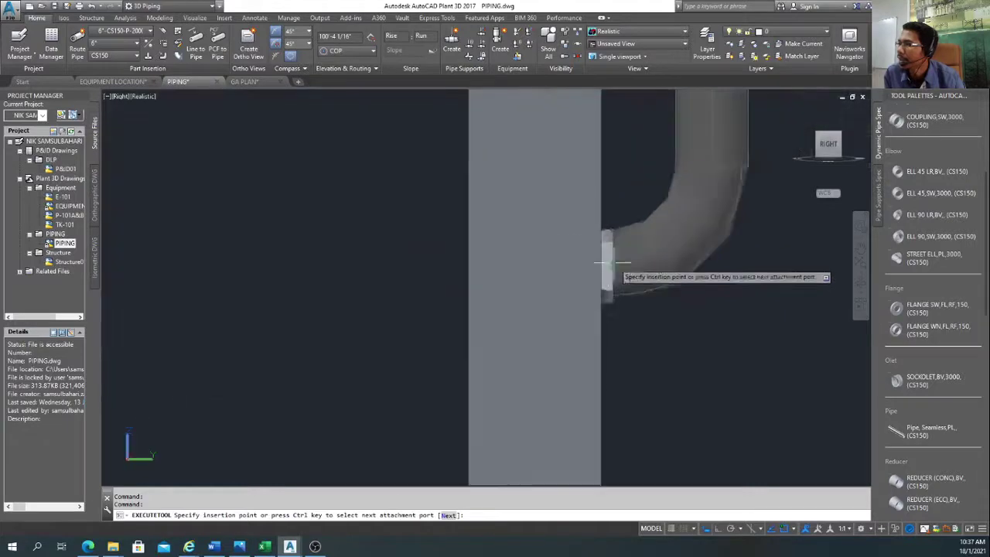
left_click(609, 265)
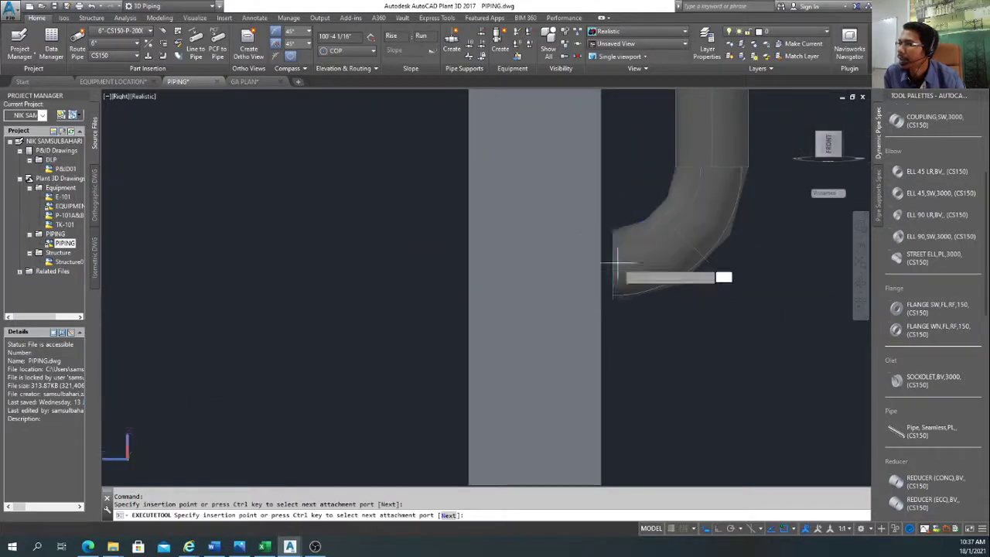
left_click(613, 175)
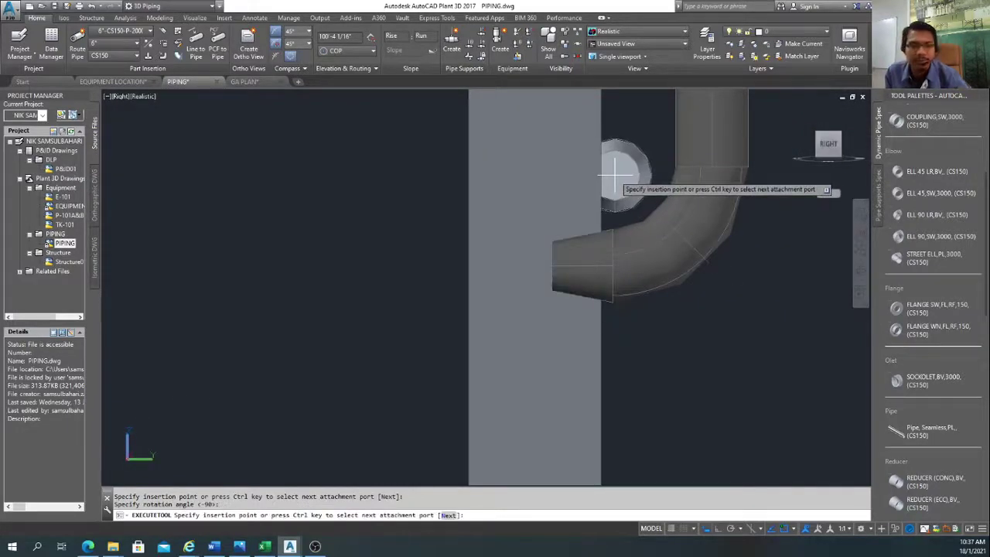
key("Escape")
Step: Review the new reducer's substitution options and choose the 6"x4" REDUCER (CONC), BW, ASME B16.9
left_click(593, 248)
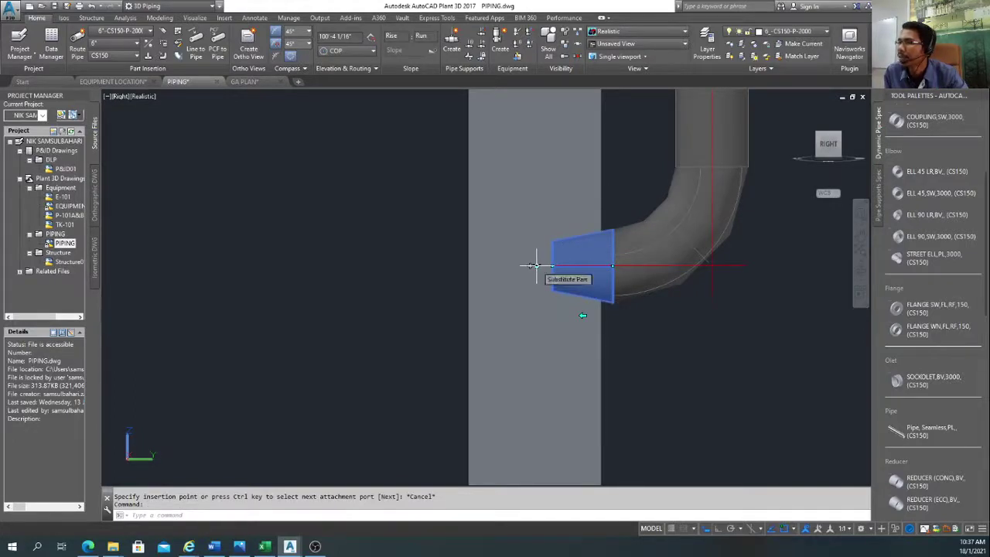
left_click(535, 265)
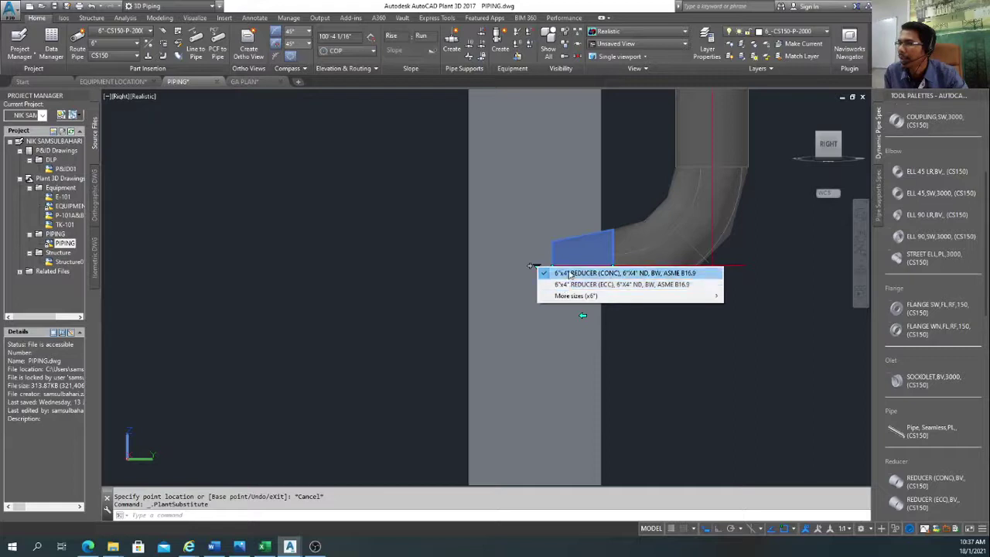
mouse_move(573, 298)
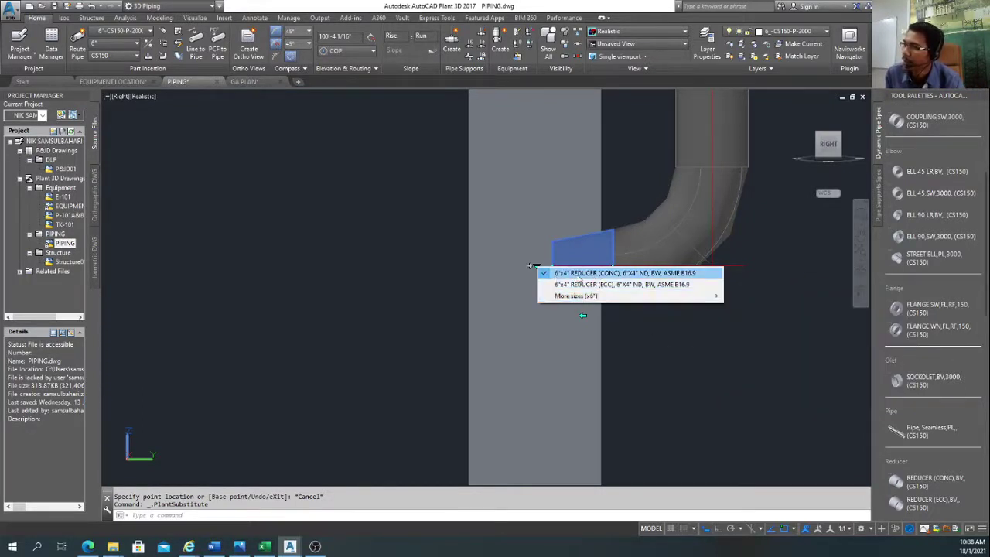
left_click(580, 278)
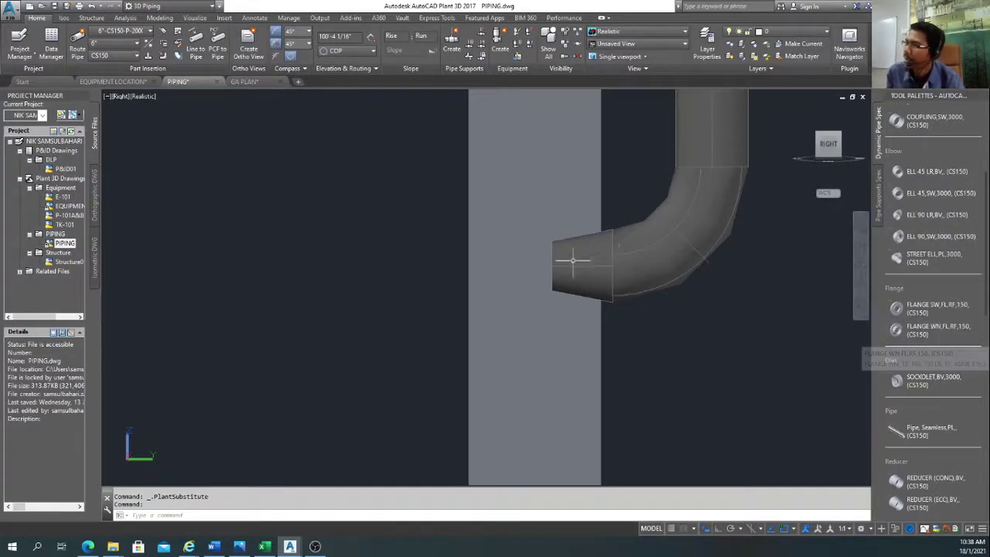
Step: Look through the CS150 spec parts for the valve assembly and compare the lower pipe run with GA DRAWING 4
scroll(945, 225, "up", 5)
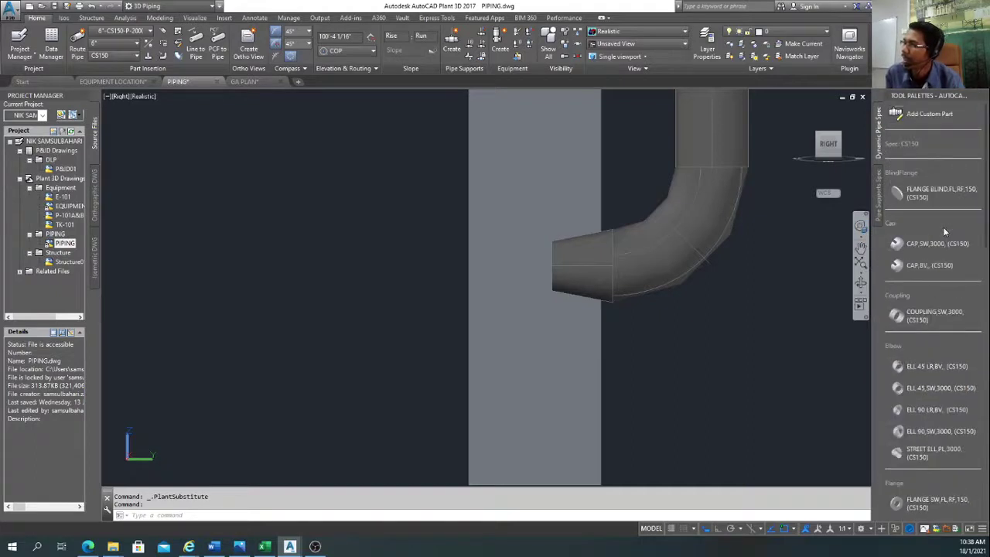
scroll(944, 362, "down", 10)
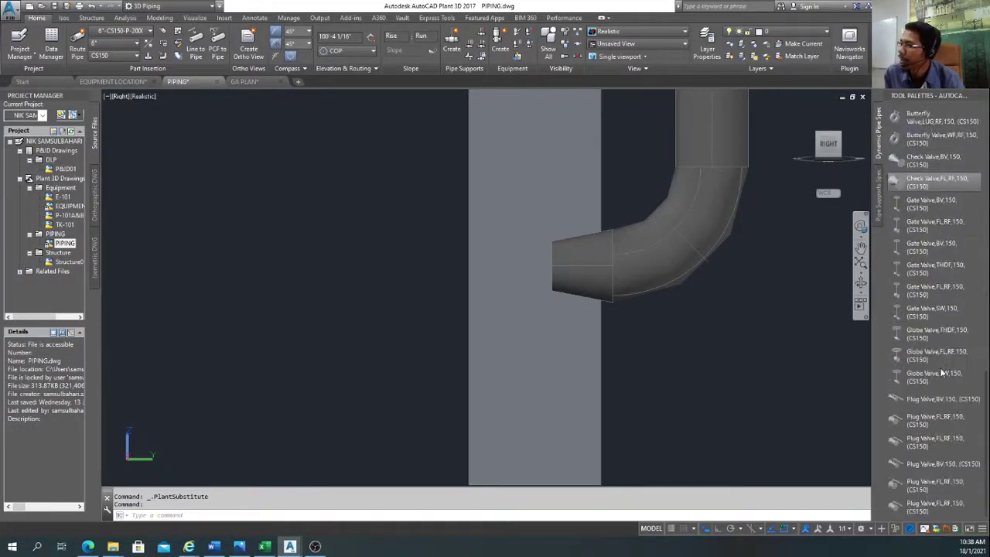
scroll(917, 352, "up", 5)
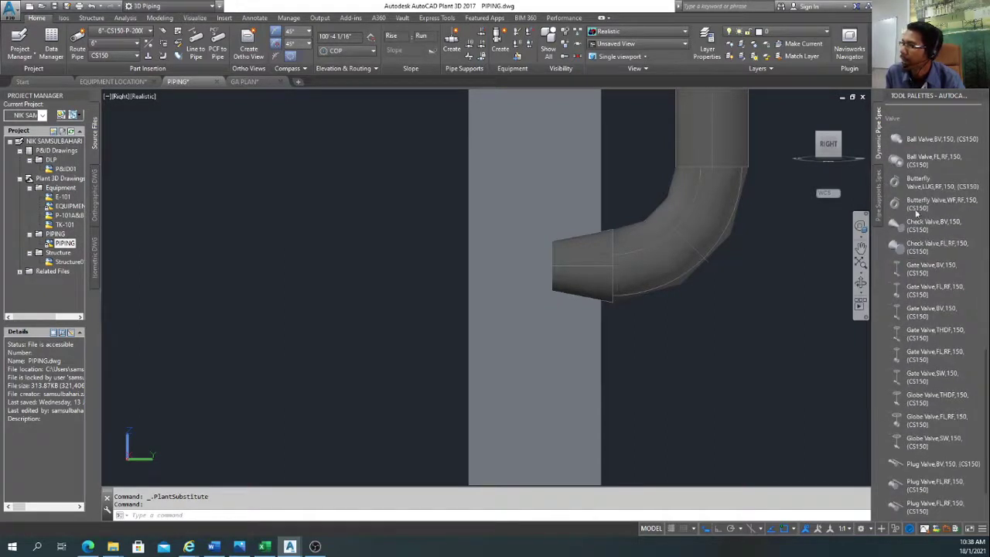
scroll(922, 285, "up", 5)
scroll(923, 286, "up", 4)
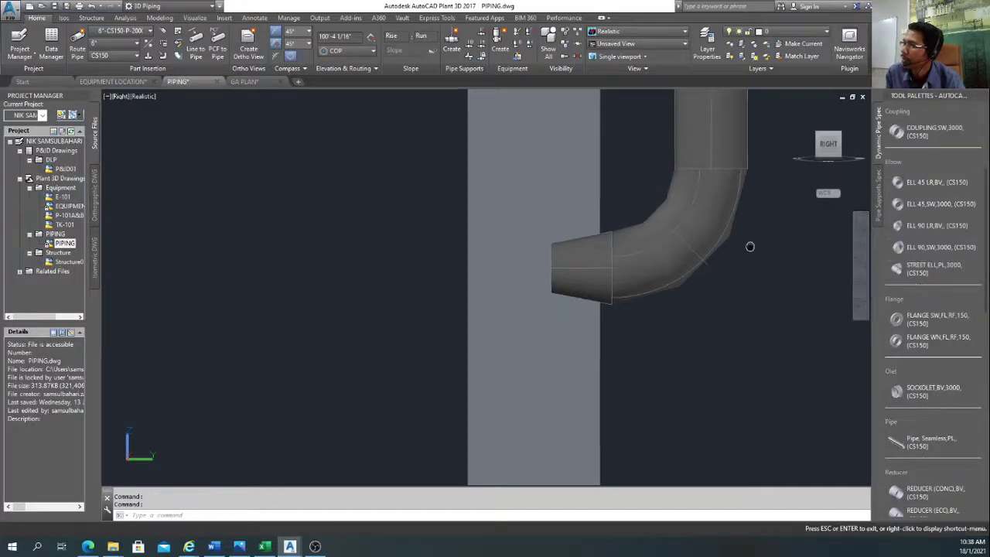
middle_click_drag(749, 245, 720, 335)
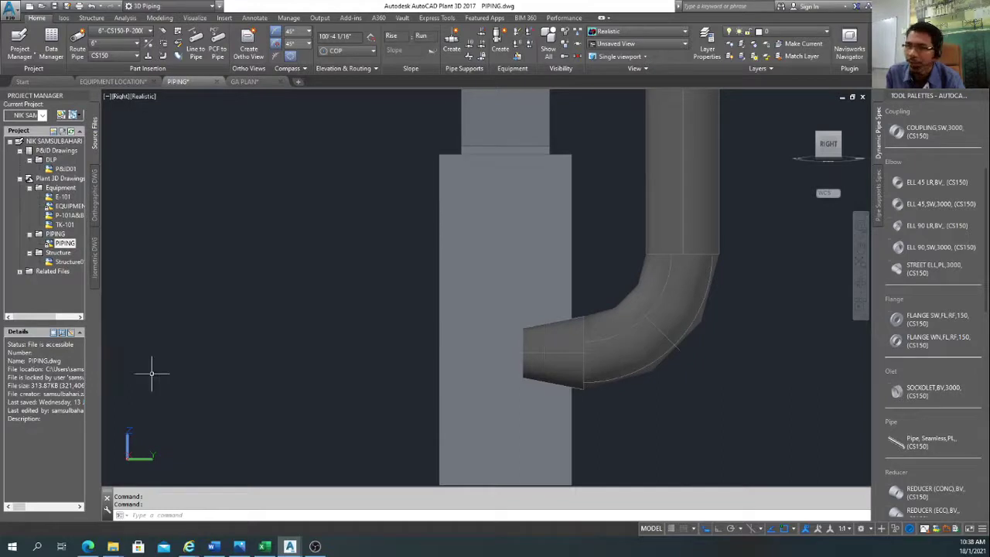
left_click(239, 546)
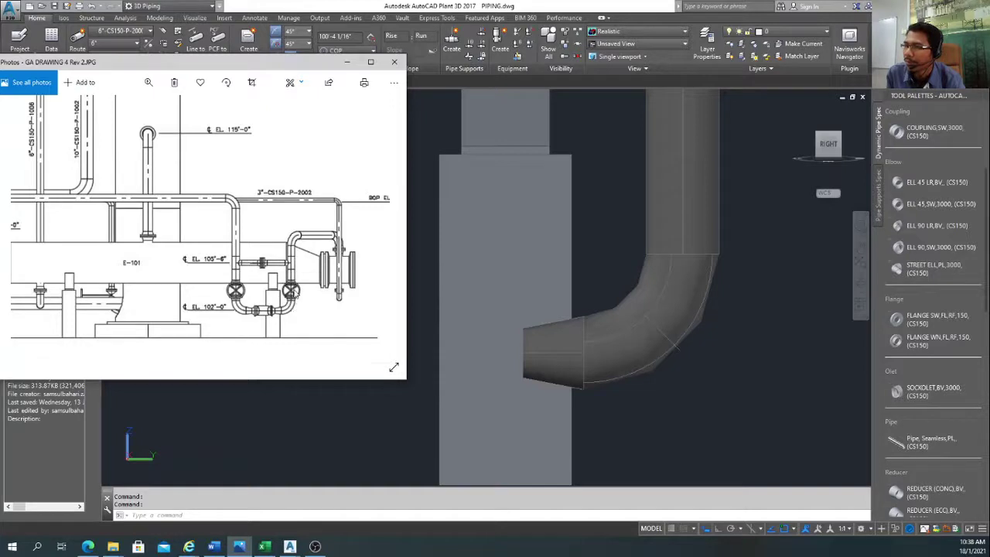
middle_click_drag(677, 214, 727, 227, "shift")
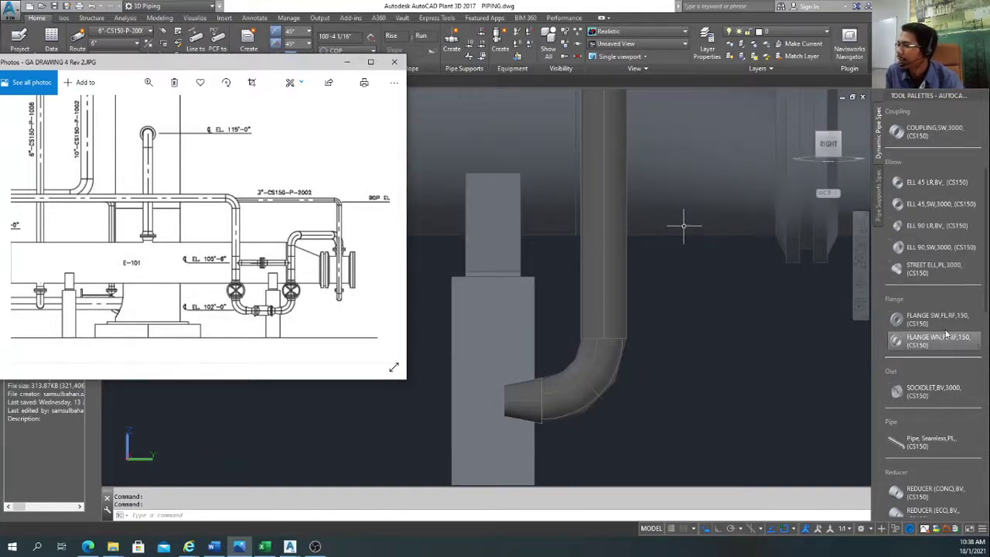
Step: Insert a flanged CS150 gate valve (Gate Valve,FL,RF,150) between the vertical pipe and the bottom elbow
left_click(831, 359)
scroll(918, 351, "down", 3)
scroll(918, 350, "down", 5)
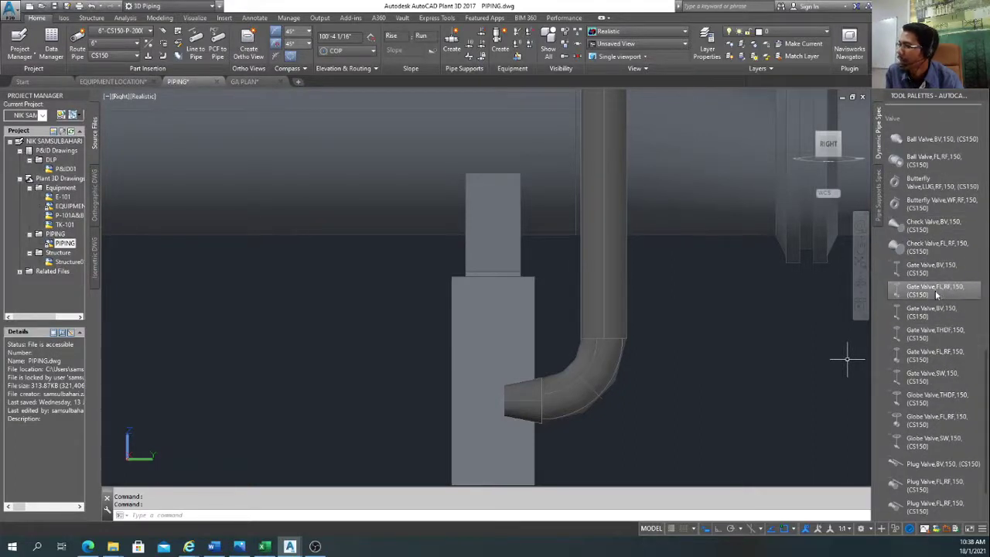
left_click(935, 290)
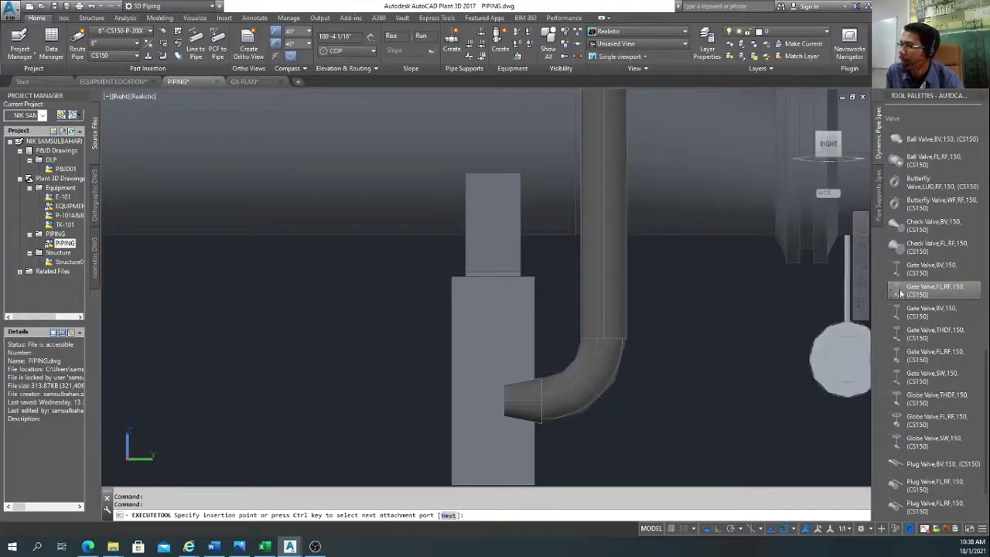
left_click(604, 338)
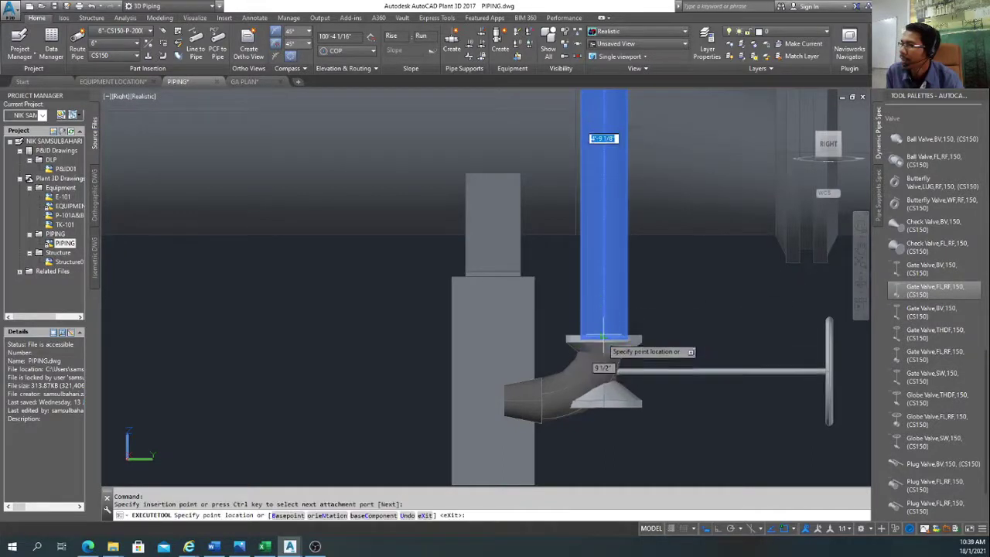
left_click(604, 338)
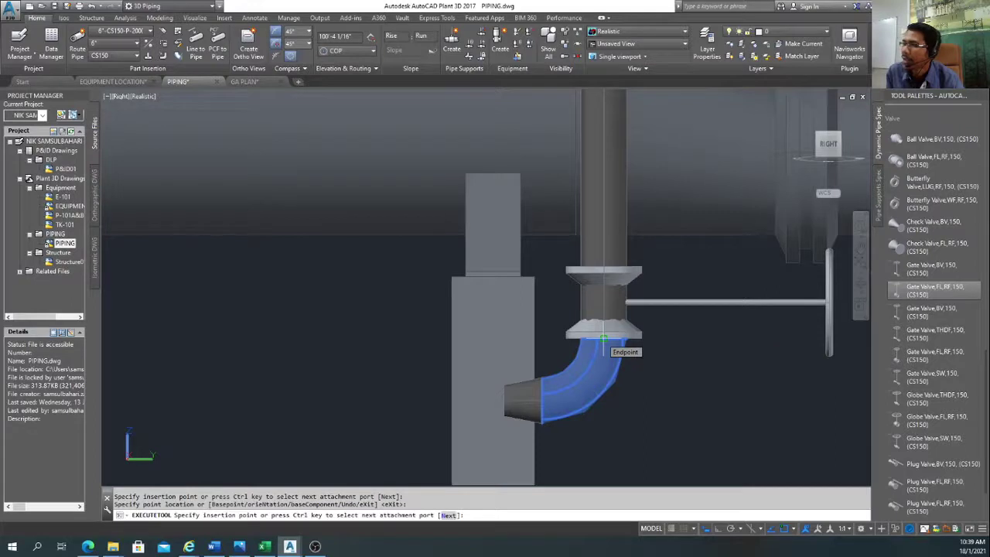
left_click(604, 338)
scroll(728, 305, "down", 2)
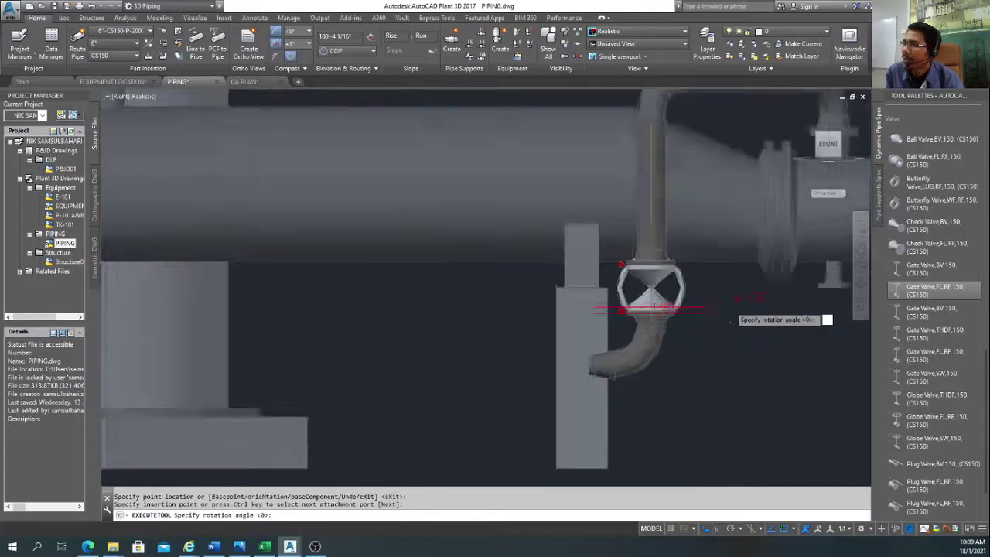
scroll(729, 320, "down", 3)
key("Return")
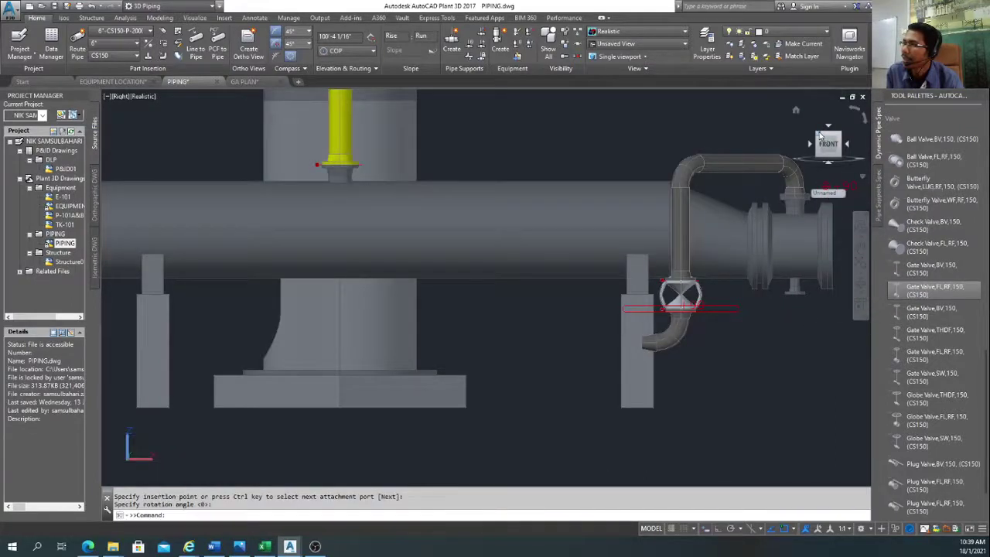
Step: Orient the gate valve's handwheel outward, away from exchanger E-101, and end the valve placement
left_click(821, 136)
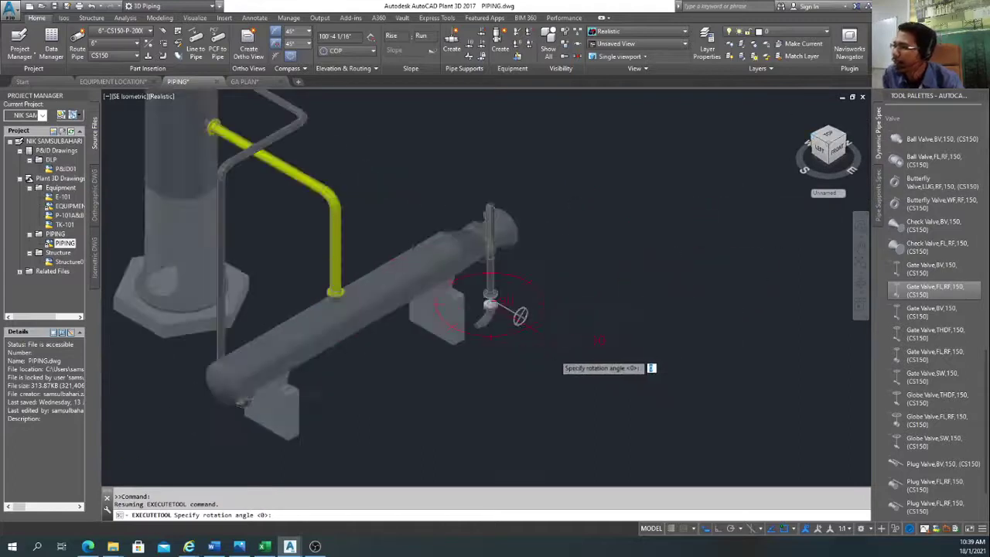
scroll(549, 344, "up", 4)
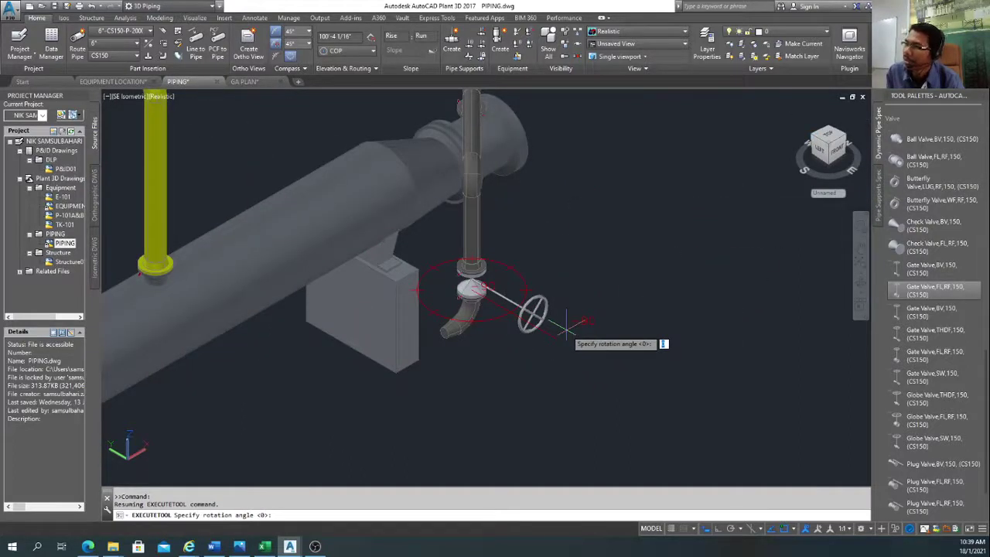
left_click(566, 329)
right_click(673, 266)
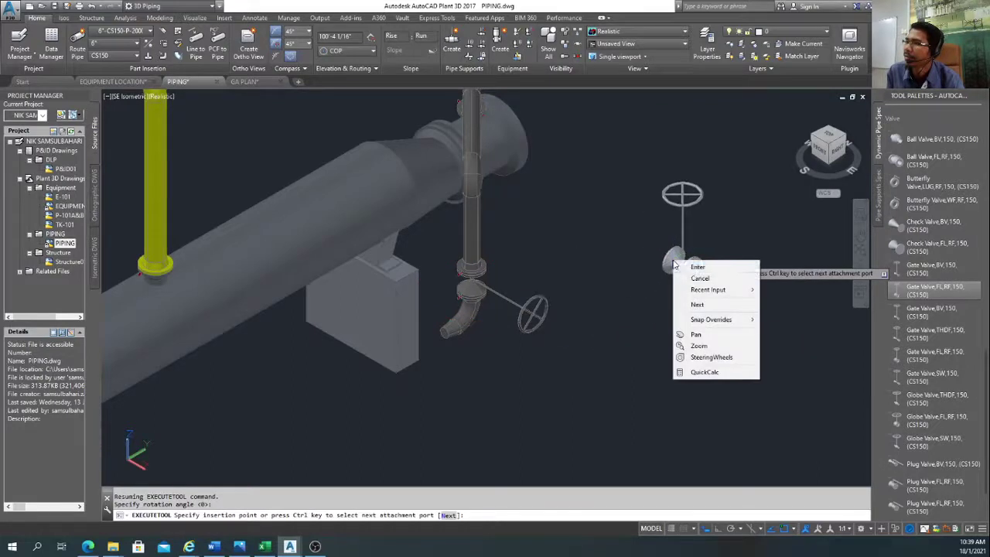
left_click(699, 277)
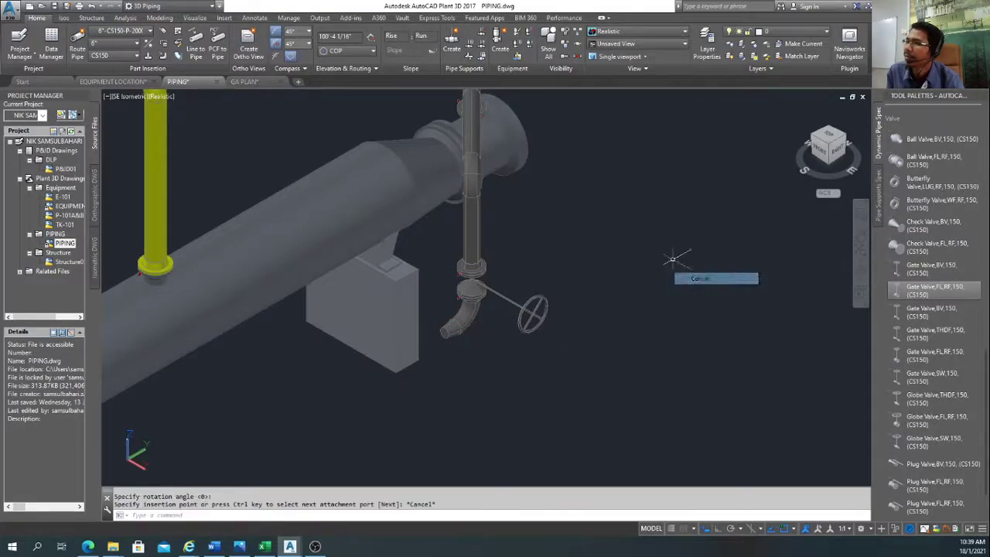
Step: Switch to the Right view of the reducer below the gate valve and start adding a custom part
left_click(835, 147)
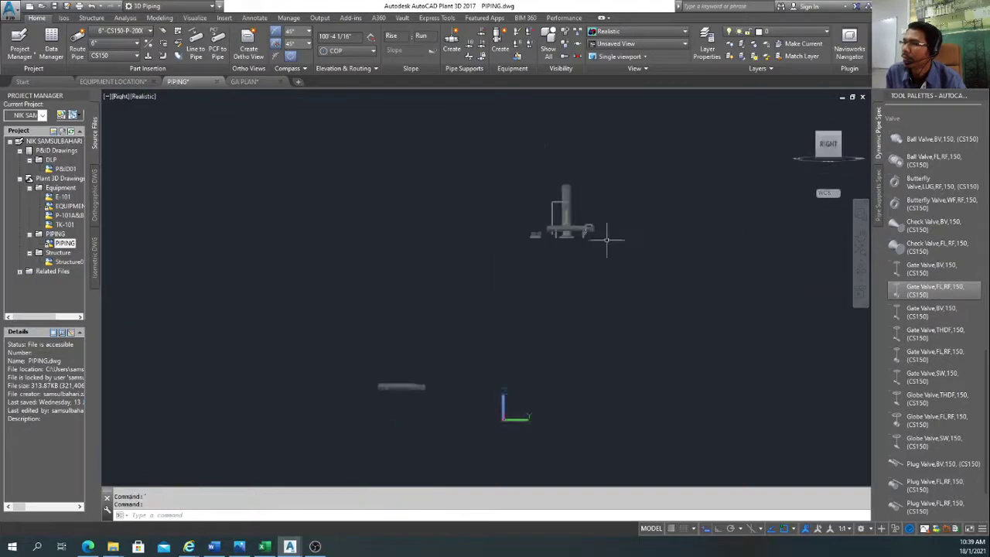
scroll(606, 240, "up", 10)
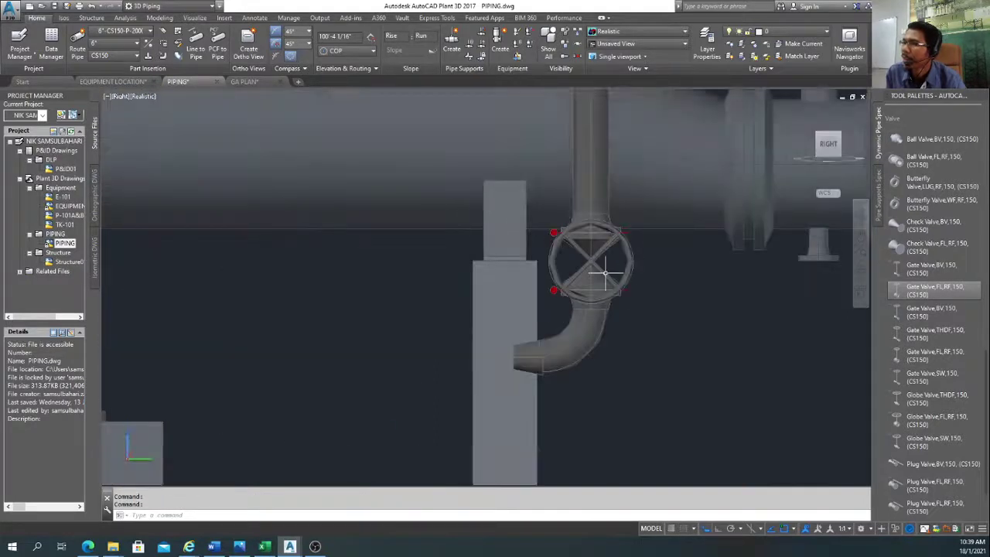
scroll(503, 356, "up", 3)
middle_click_drag(513, 343, 567, 333)
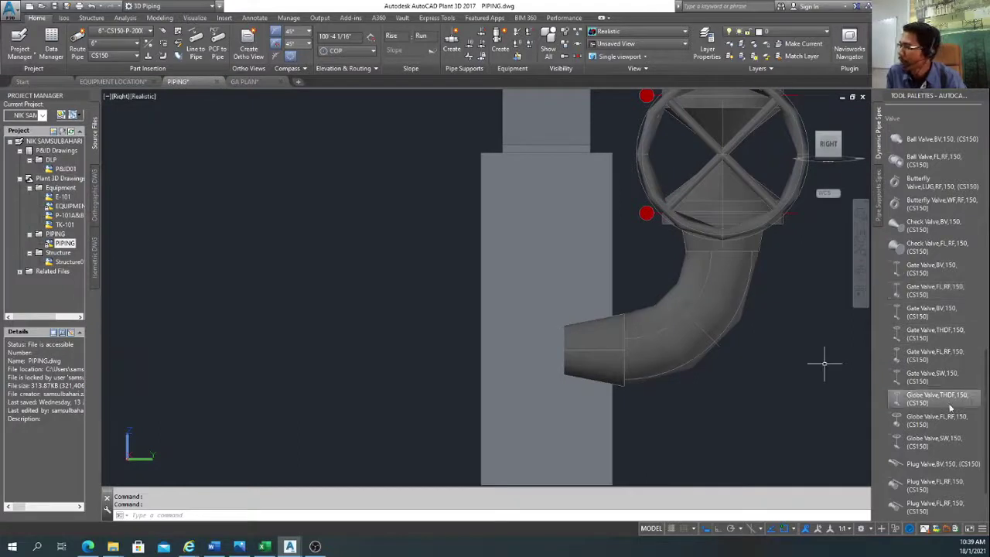
scroll(951, 406, "up", 5)
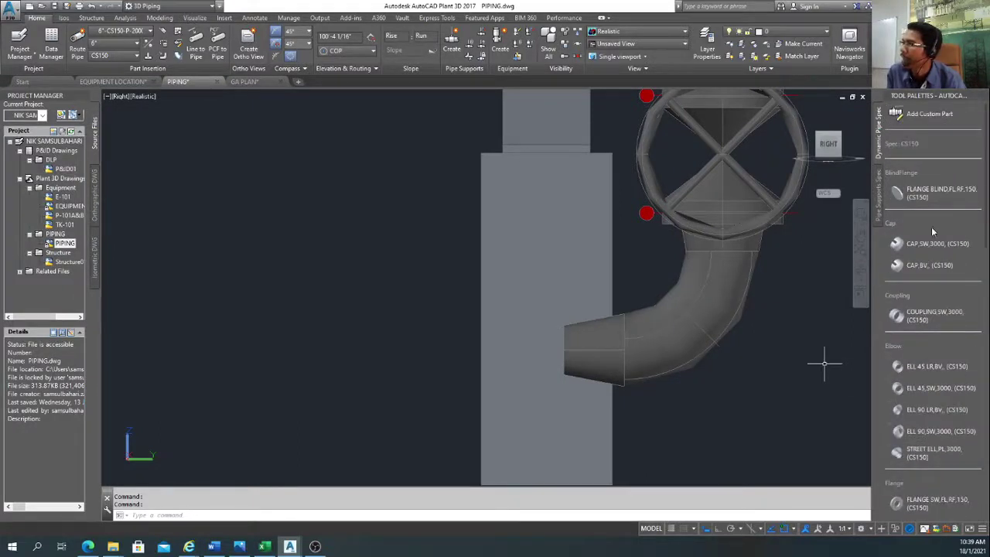
left_click(918, 116)
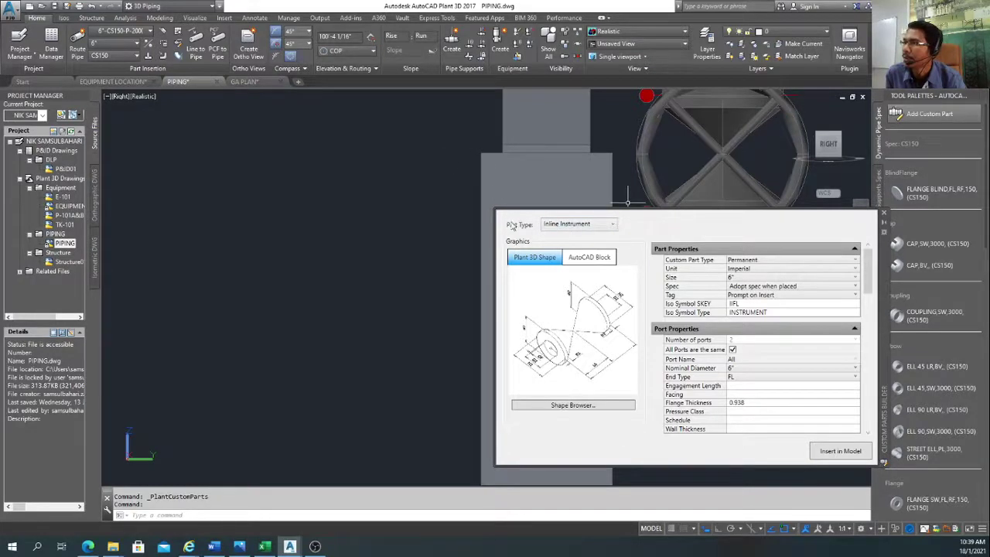
left_click_drag(882, 308, 494, 176)
Step: Set the custom part's type to Inline Instrument and its graphics to Plant 3D Shape
left_click(225, 95)
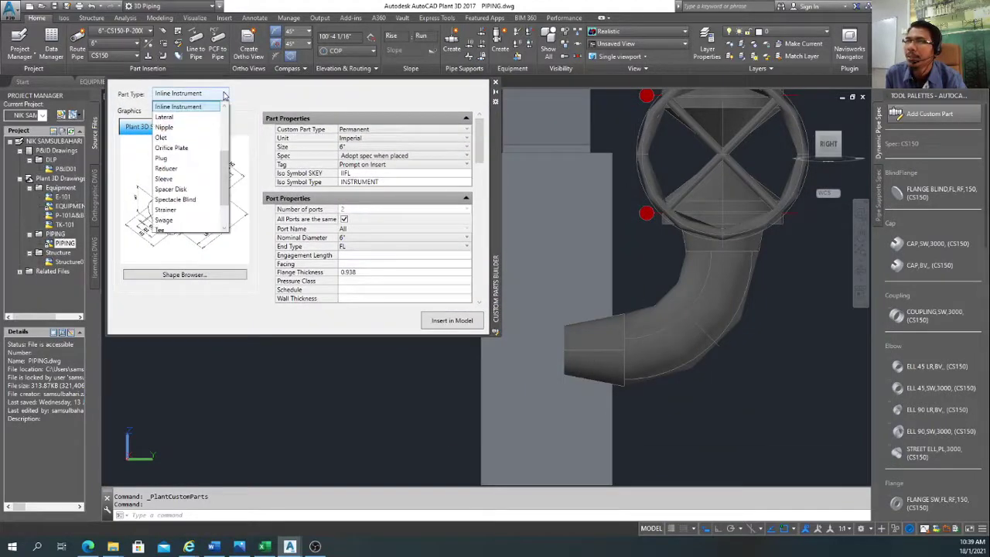
scroll(223, 133, "down", 2)
scroll(222, 136, "up", 4)
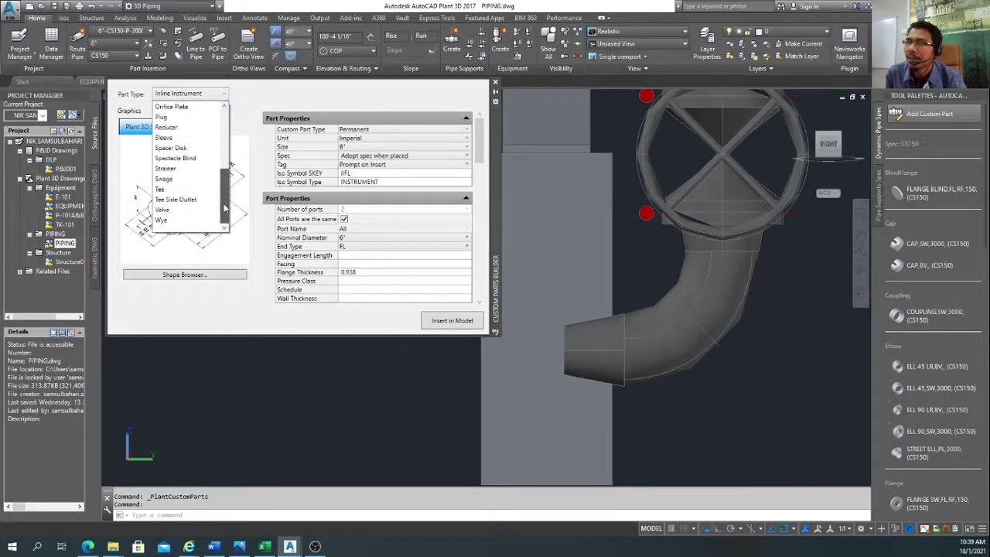
scroll(222, 137, "down", 1)
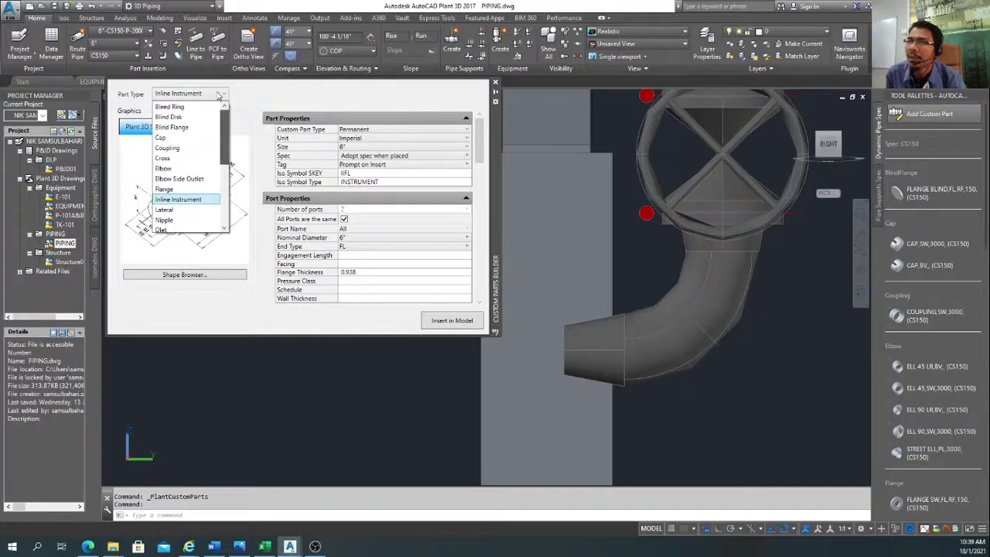
left_click(181, 194)
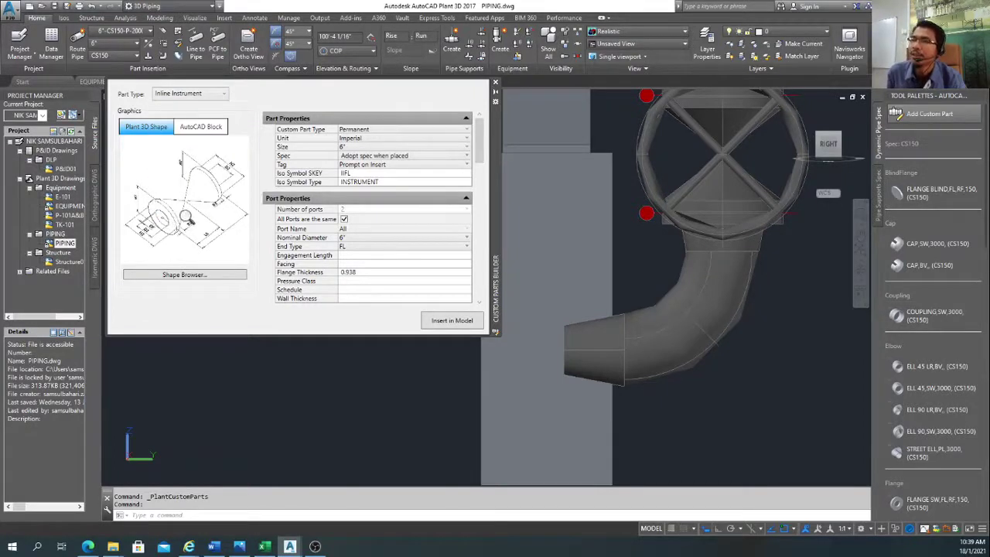
left_click(198, 128)
left_click(159, 129)
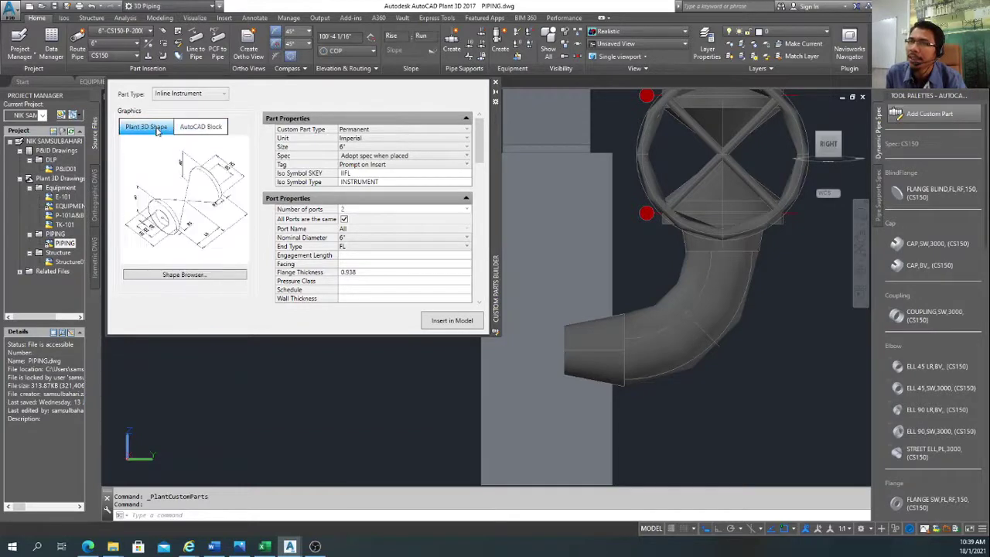
Step: Browse the Plant 3D shapes for the inline instrument, including the angle relief valve and angle valve bodies, and leave without choosing one
left_click(179, 277)
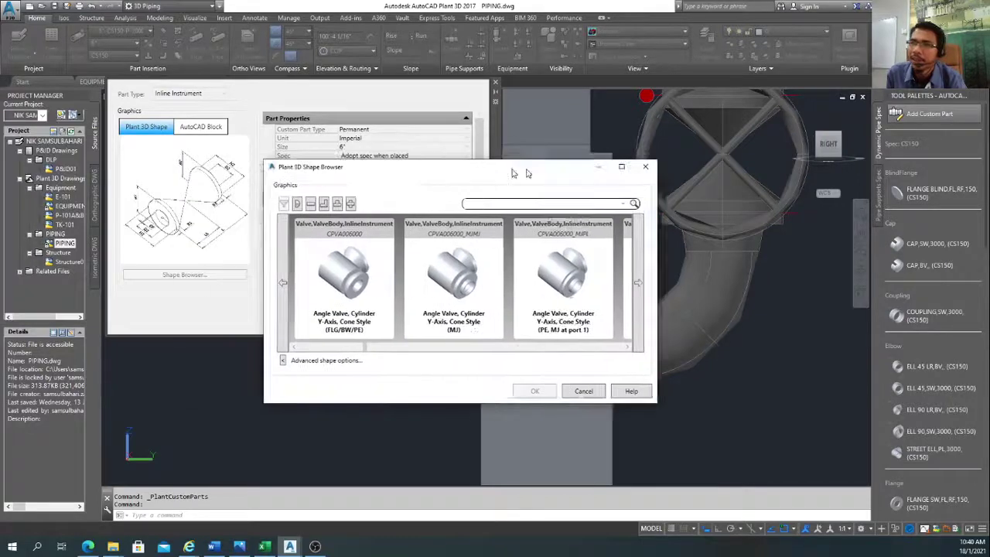
left_click_drag(508, 162, 632, 175)
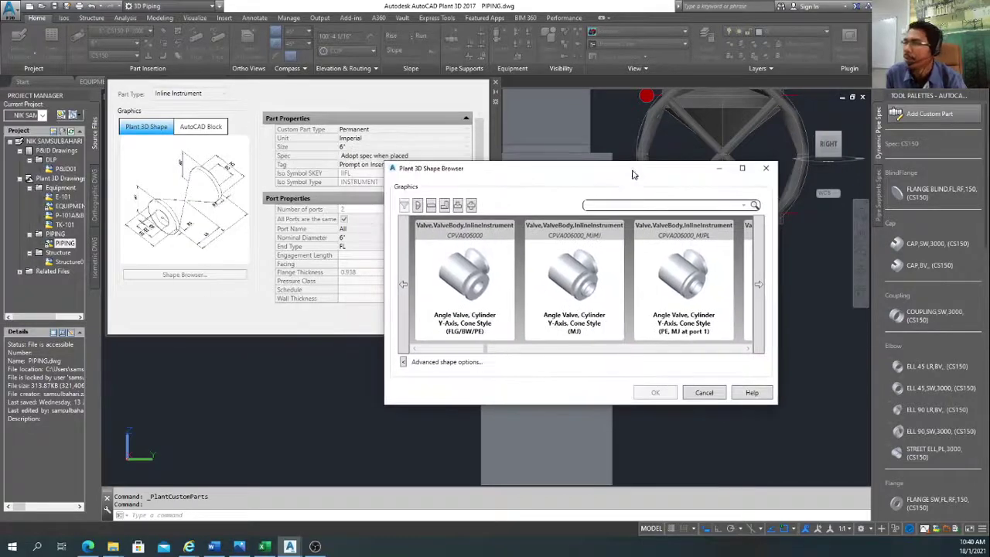
left_click(704, 393)
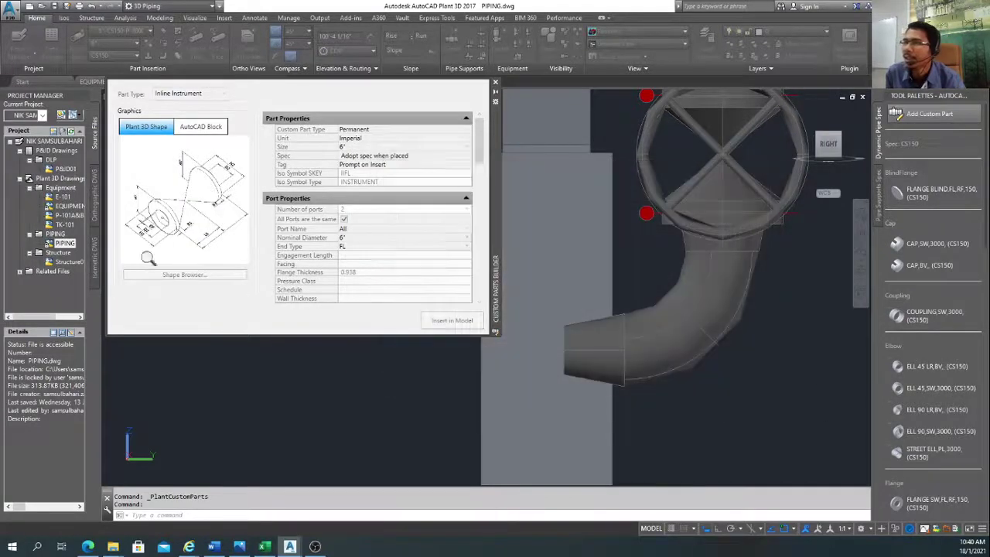
left_click(183, 277)
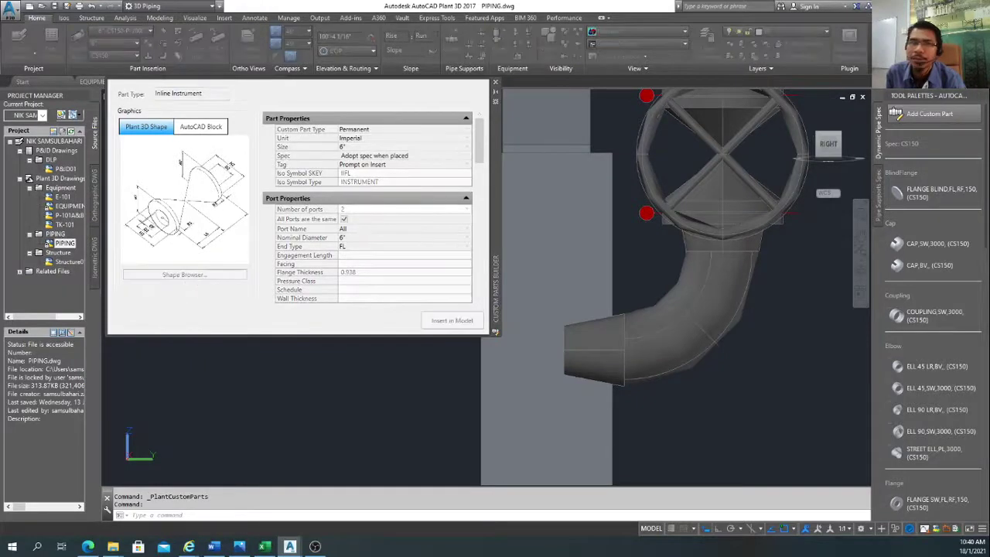
left_click_drag(339, 164, 750, 170)
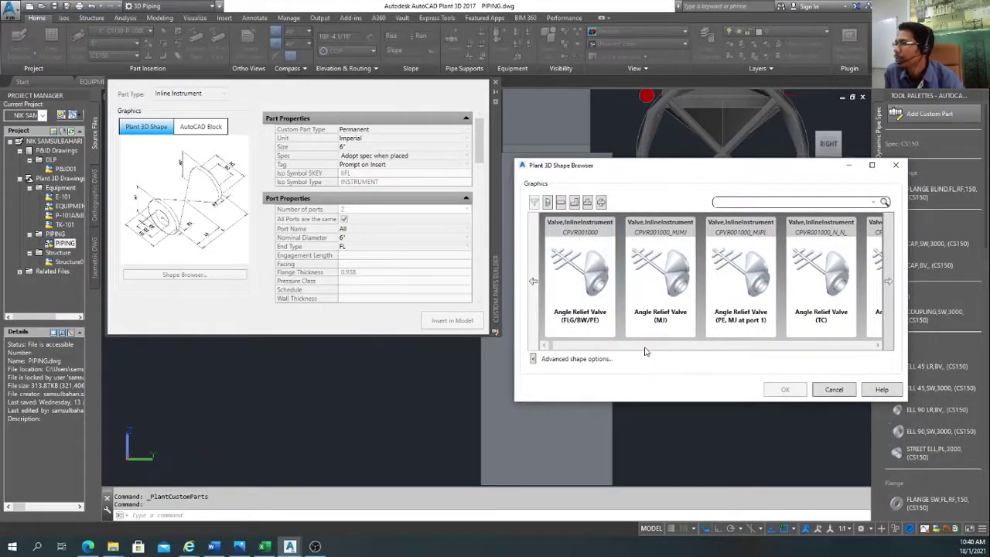
left_click(687, 346)
left_click(860, 348)
left_click(865, 350)
left_click(867, 351)
left_click(868, 351)
left_click(870, 351)
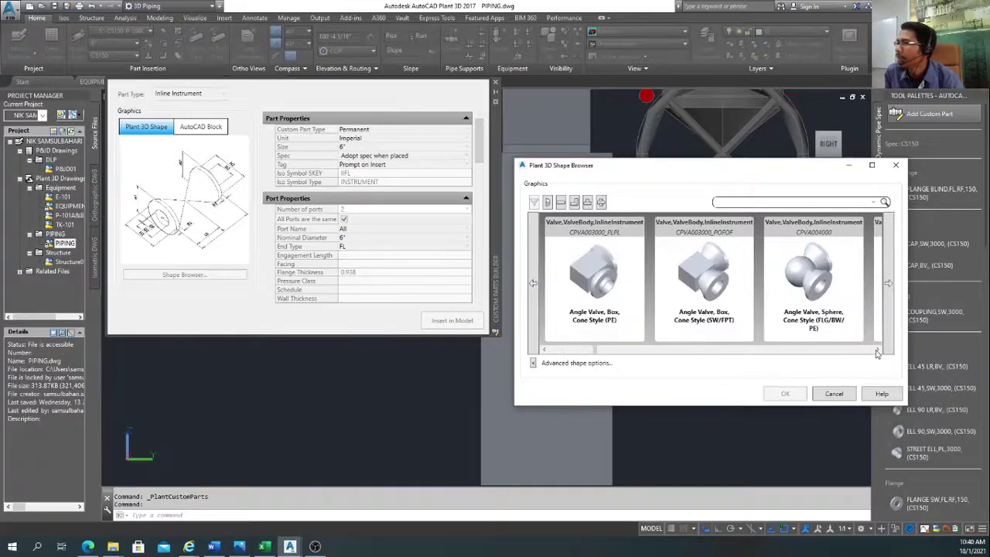
left_click(822, 351)
left_click(804, 352)
left_click(787, 352)
left_click(787, 352)
left_click(787, 352)
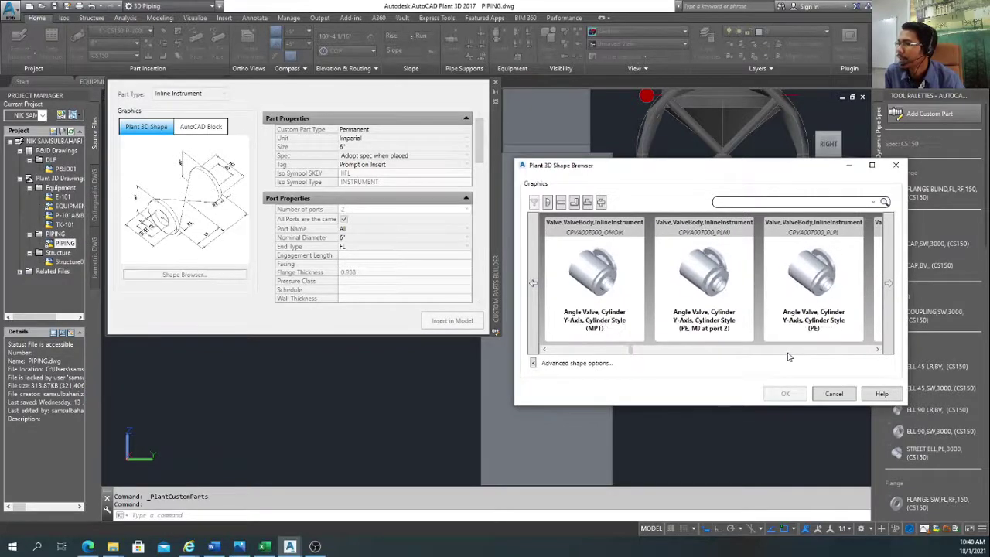
left_click(787, 352)
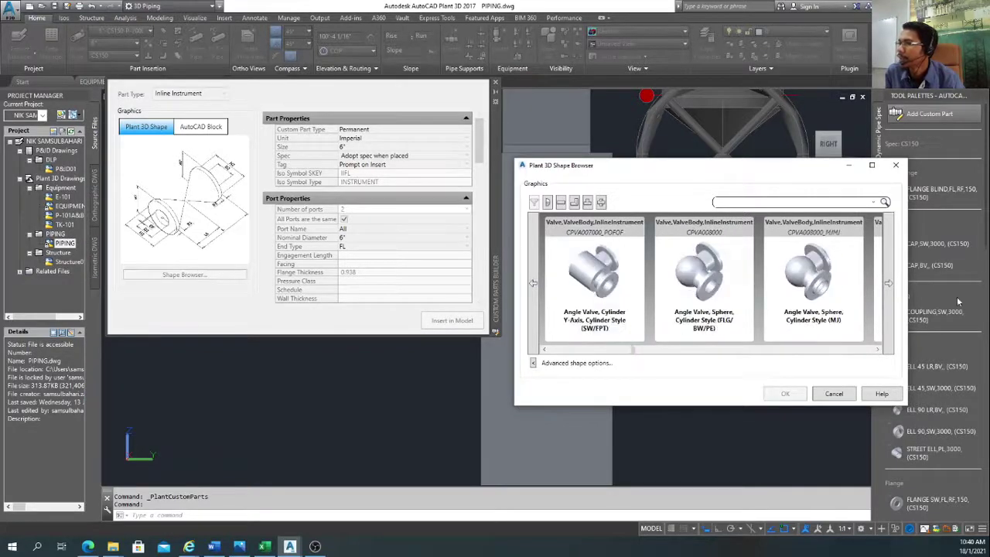
left_click(833, 389)
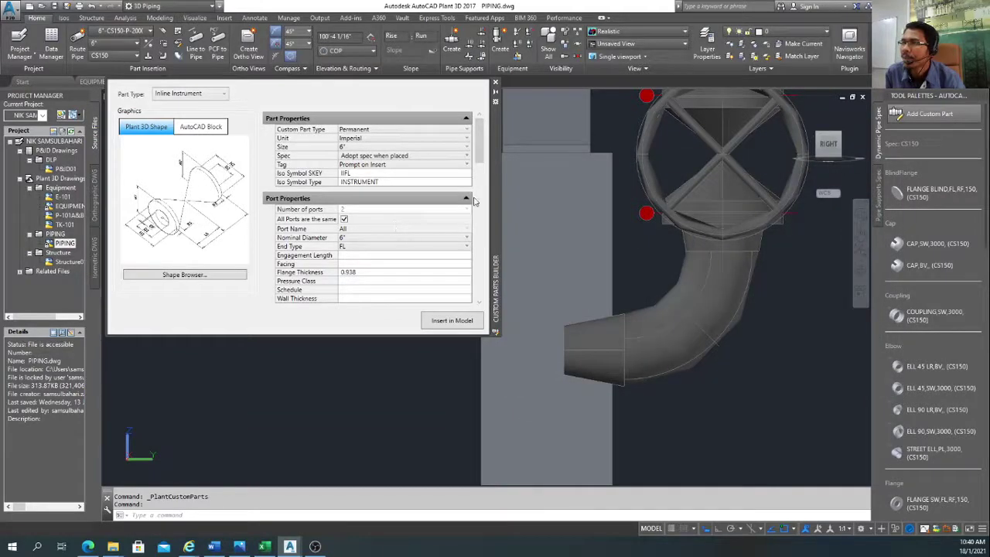
Step: Set the custom instrument's valve operator to Diaphragm With Handwheel
scroll(457, 232, "down", 5)
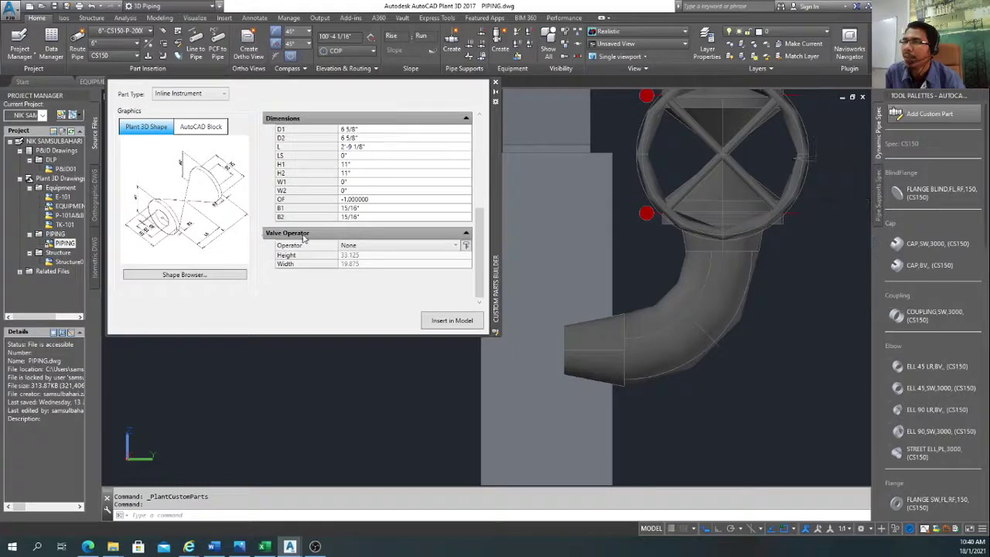
mouse_move(477, 249)
left_mouse_down()
mouse_move(480, 151)
mouse_move(484, 257)
left_mouse_up()
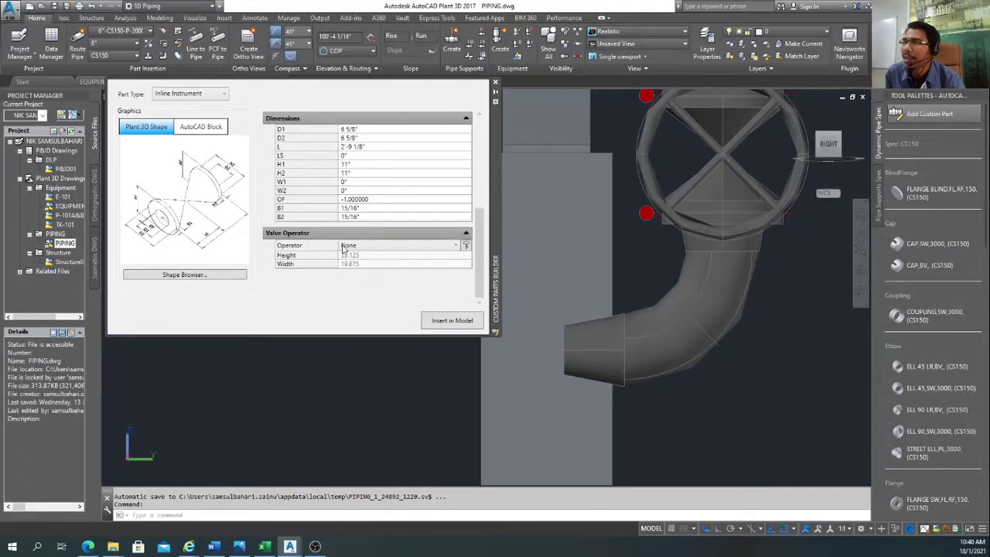
left_click(457, 244)
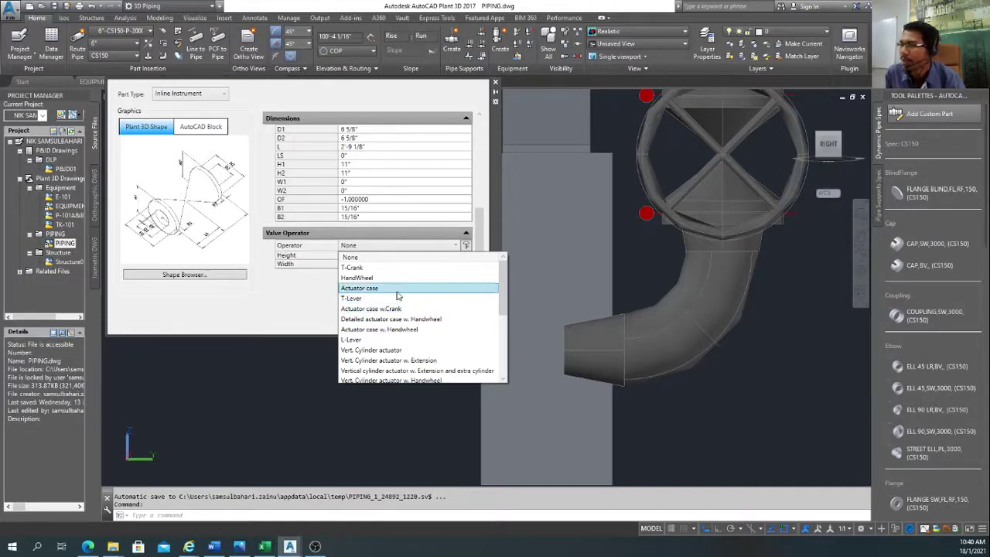
scroll(408, 325, "down", 5)
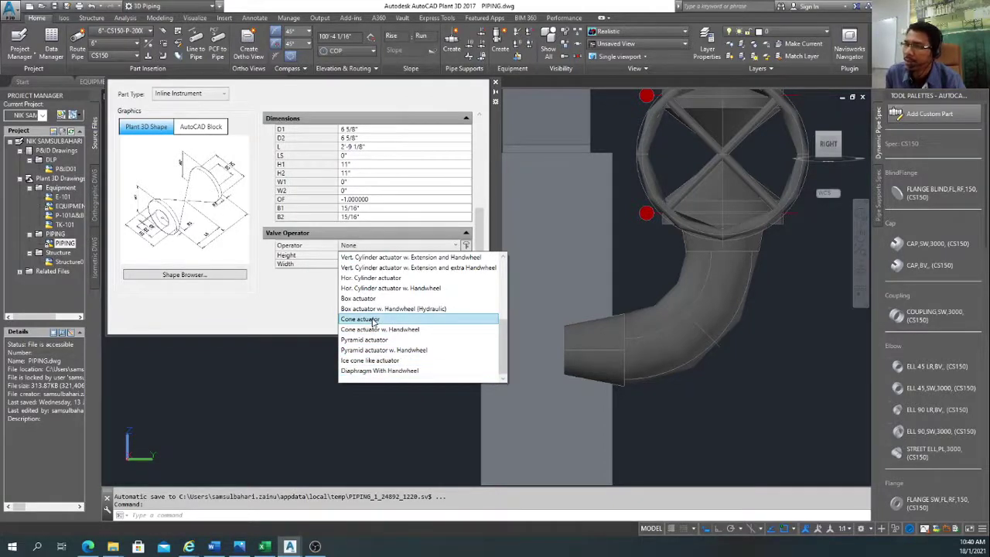
left_click(383, 370)
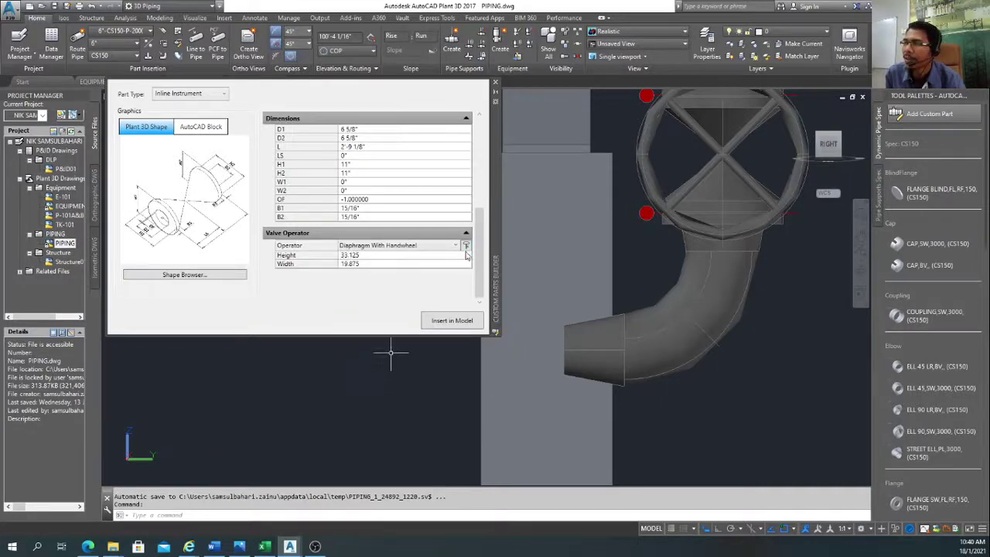
Step: Insert the custom inline instrument at the reducer's open end and enter 100 as its tag area
left_click(445, 324)
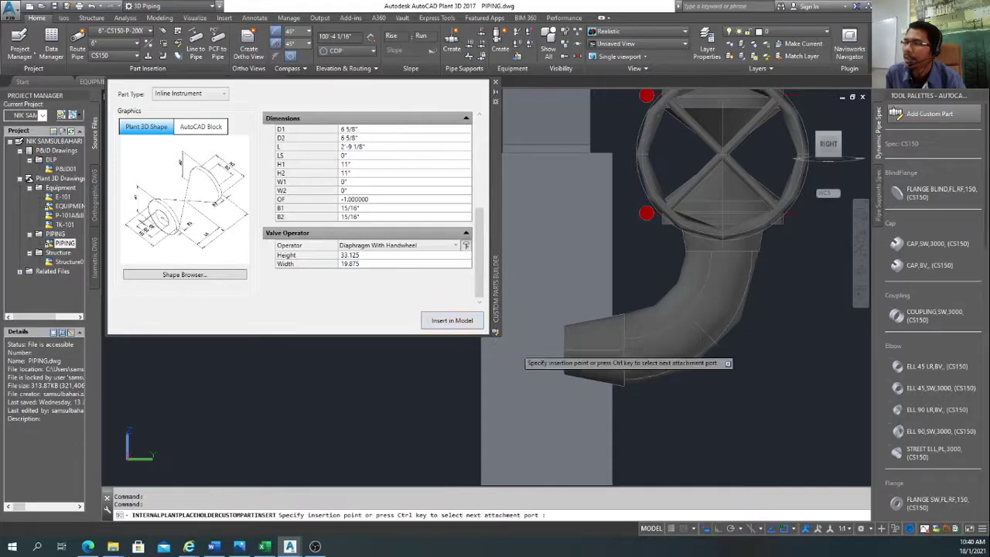
scroll(541, 364, "down", 2)
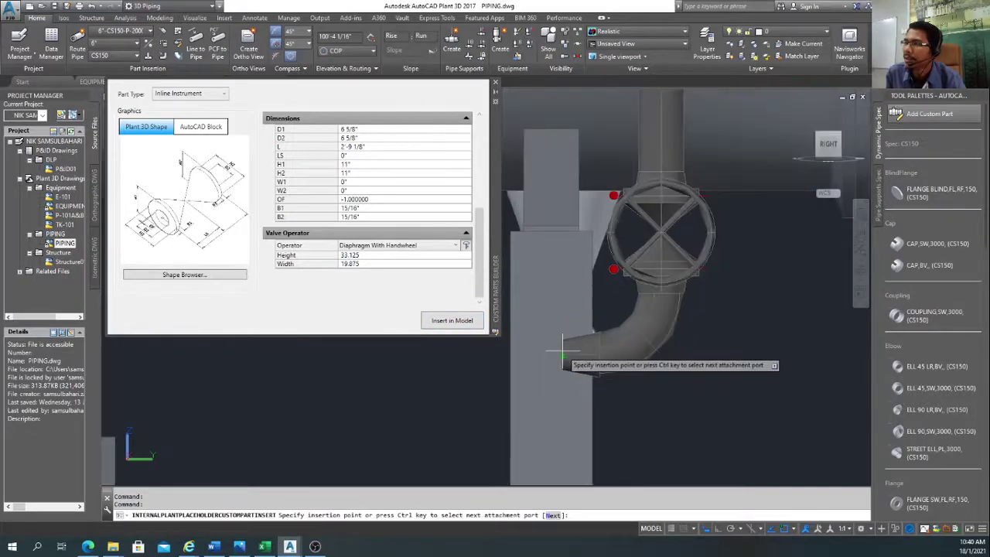
scroll(557, 356, "down", 2)
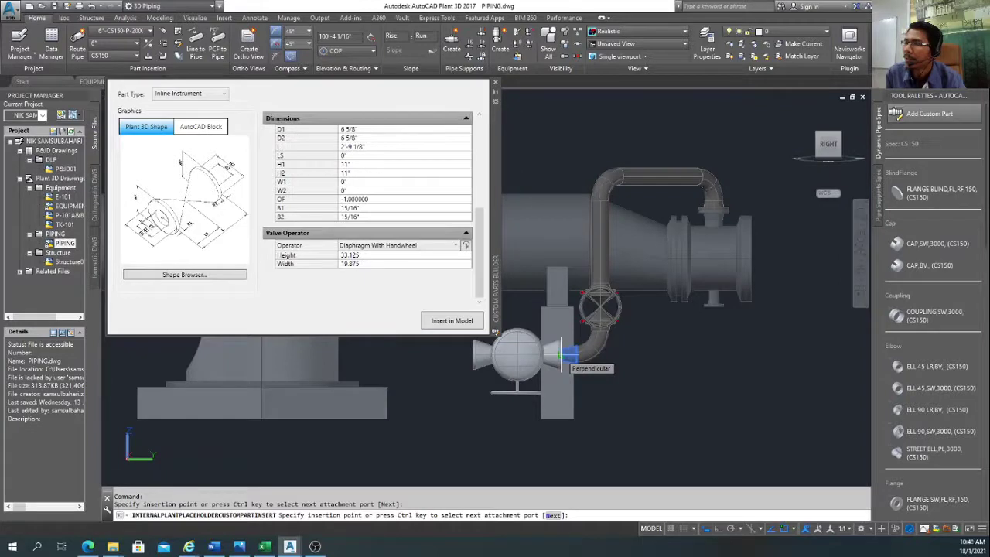
scroll(558, 355, "up", 4)
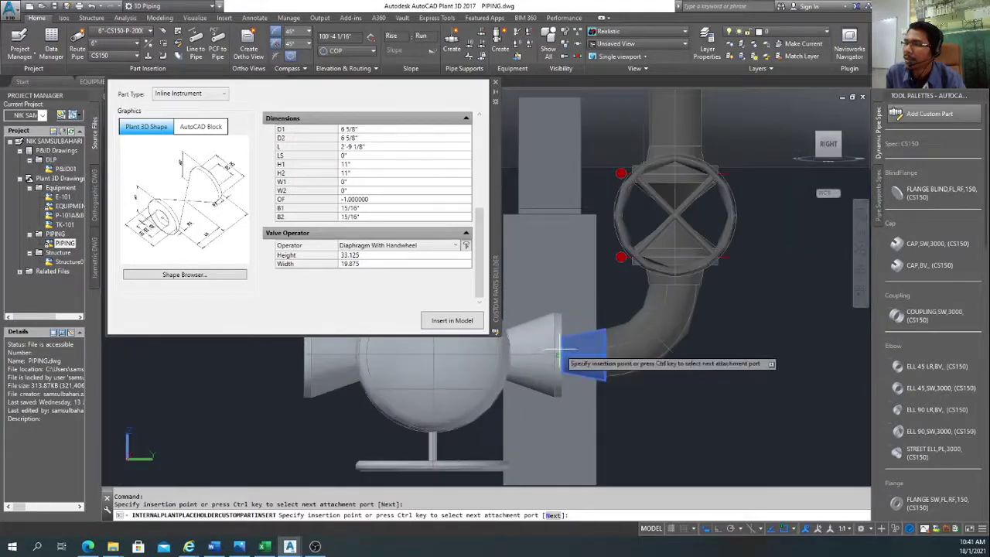
left_click(558, 356)
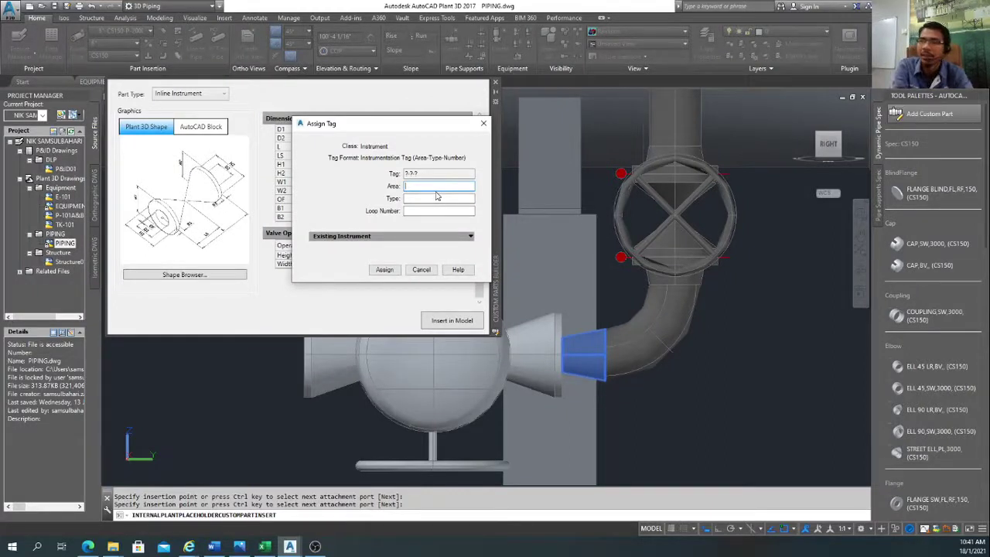
type("100")
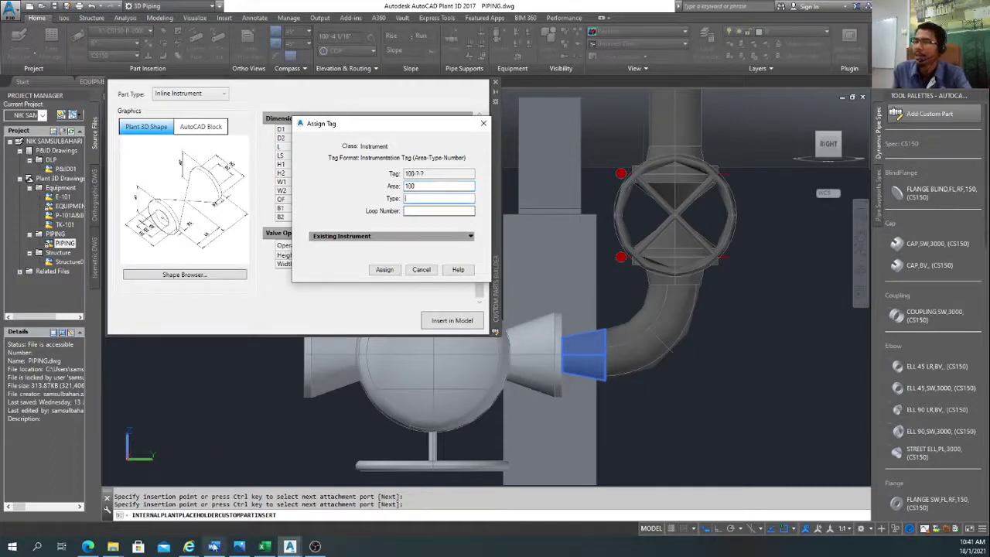
Step: Switch to the Photos app and examine the control valve's tag on line 6"-CS150-P-2000 in PnID edited.jpg
left_click(239, 546)
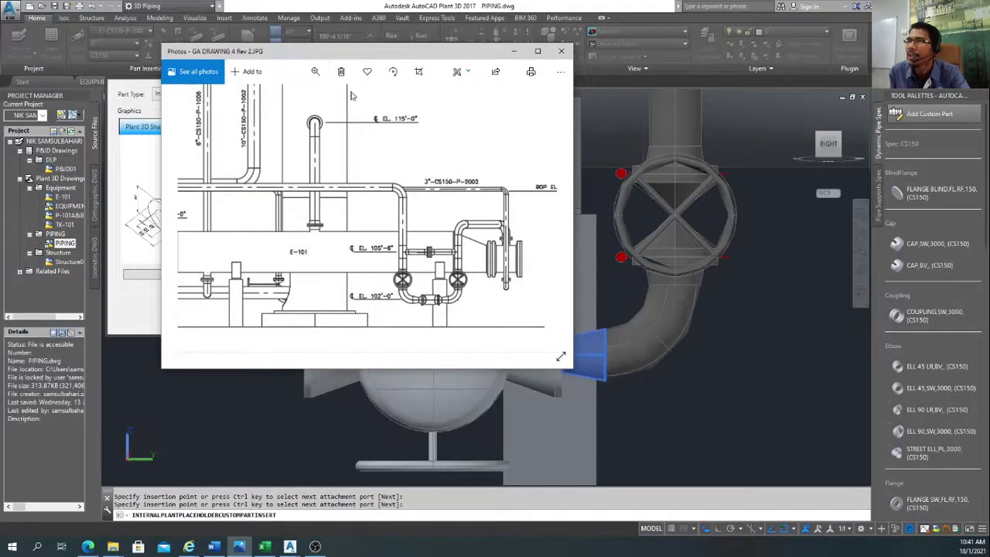
left_click(314, 71)
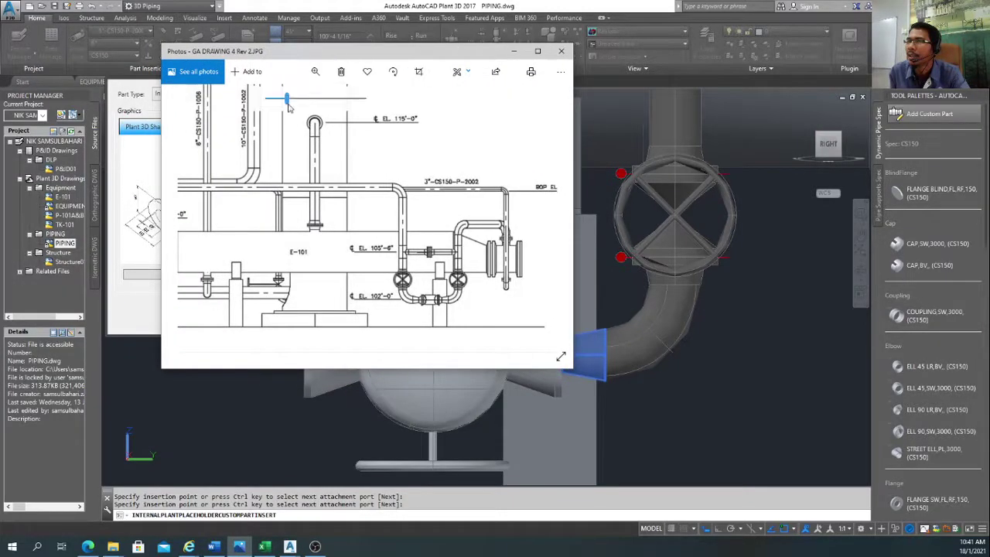
left_click_drag(291, 98, 266, 98)
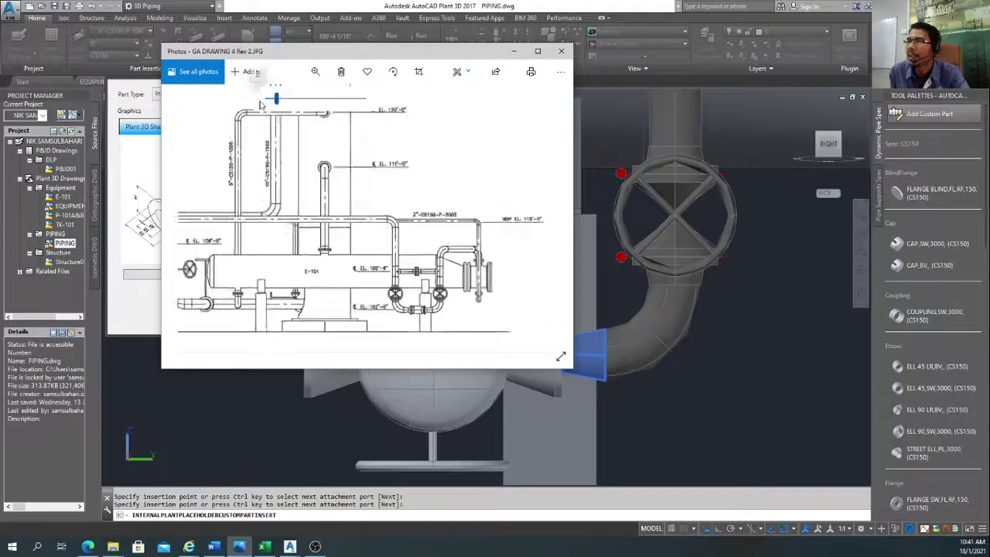
left_click(550, 222)
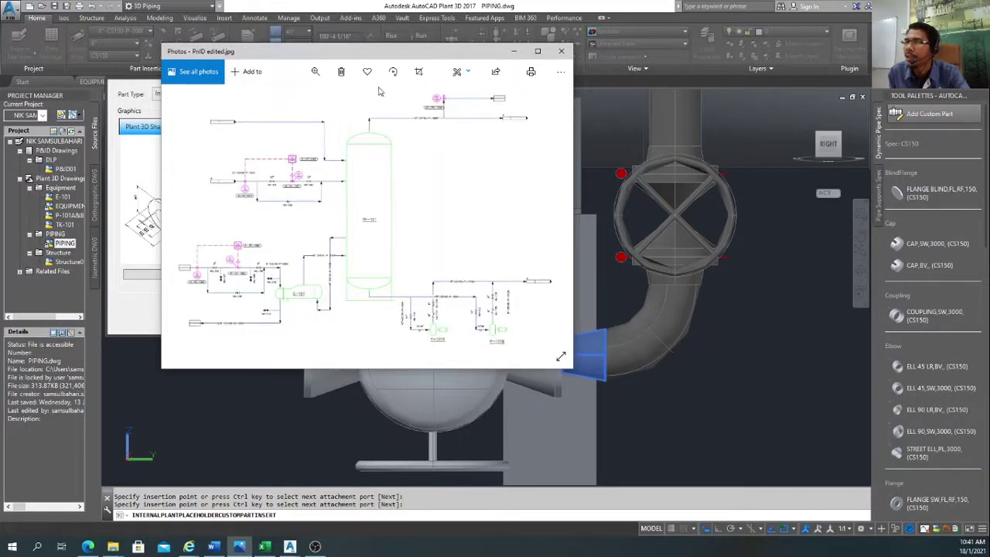
left_click(315, 71)
left_click_drag(268, 99, 287, 99)
left_click_drag(253, 231, 518, 135)
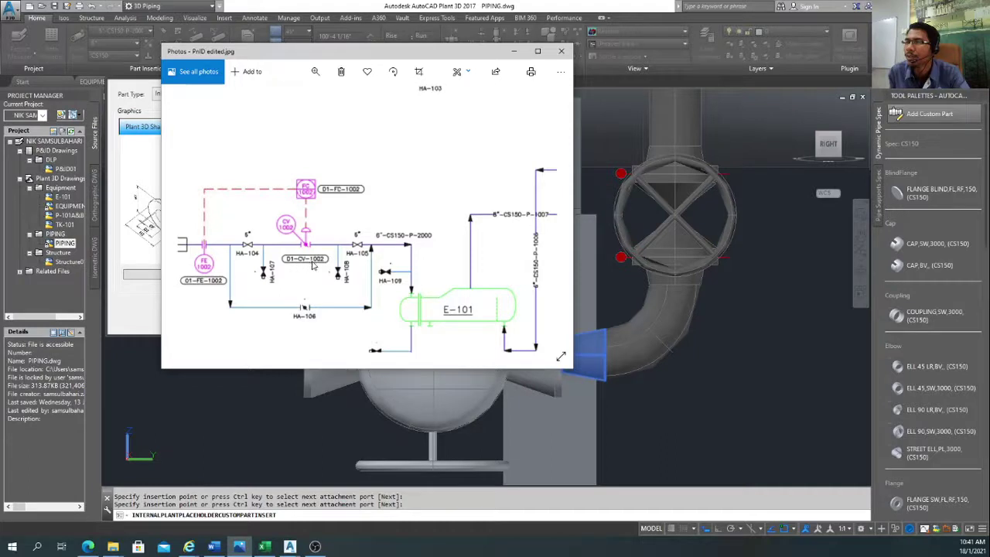
Step: Return to Plant 3D and assign the control valve's tag with area 01, type CV and loop number 1002
left_click(561, 51)
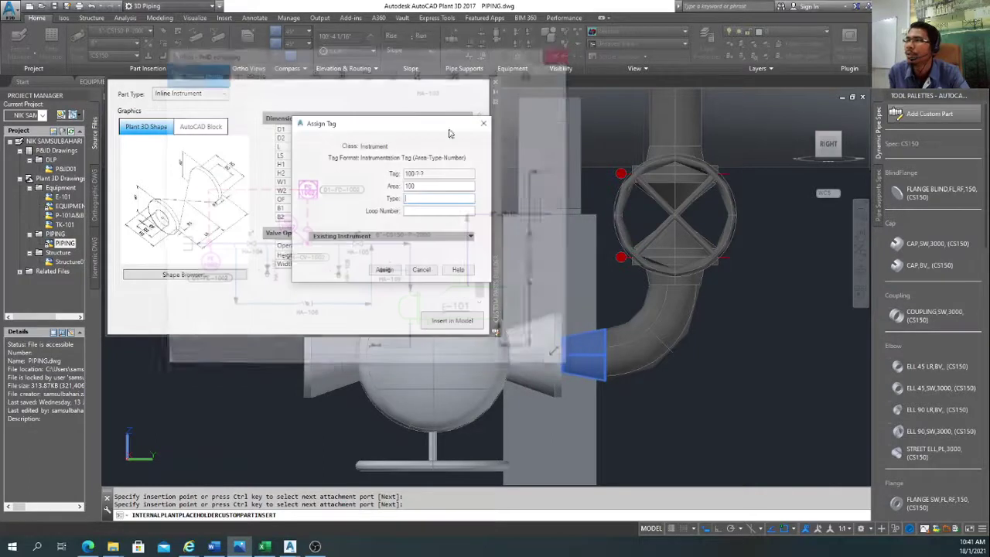
left_click_drag(433, 186, 382, 186)
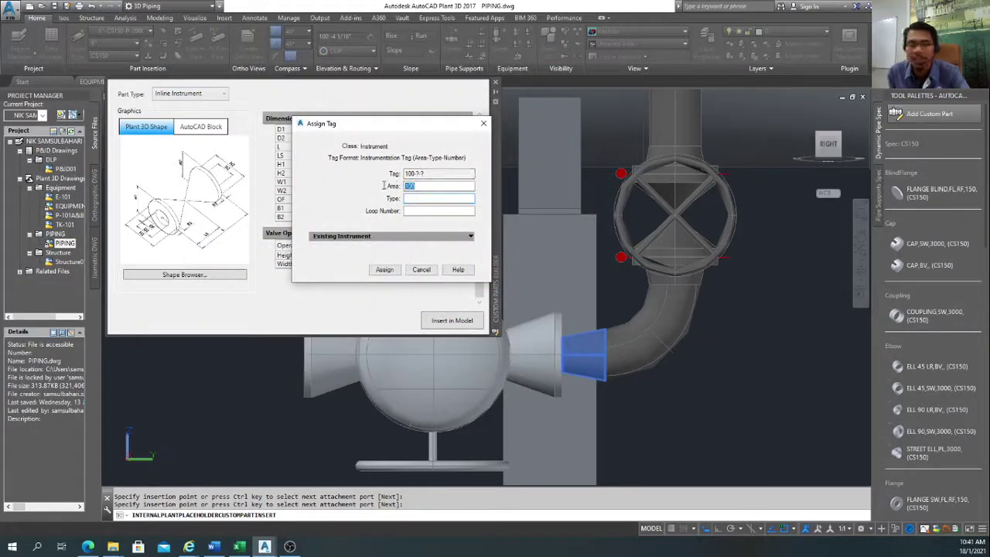
type("01")
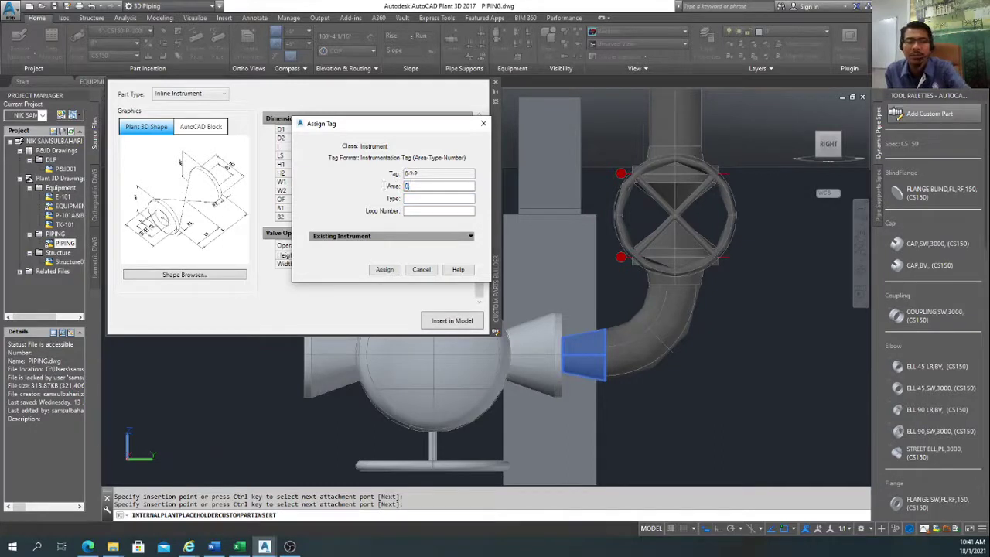
left_click(416, 199)
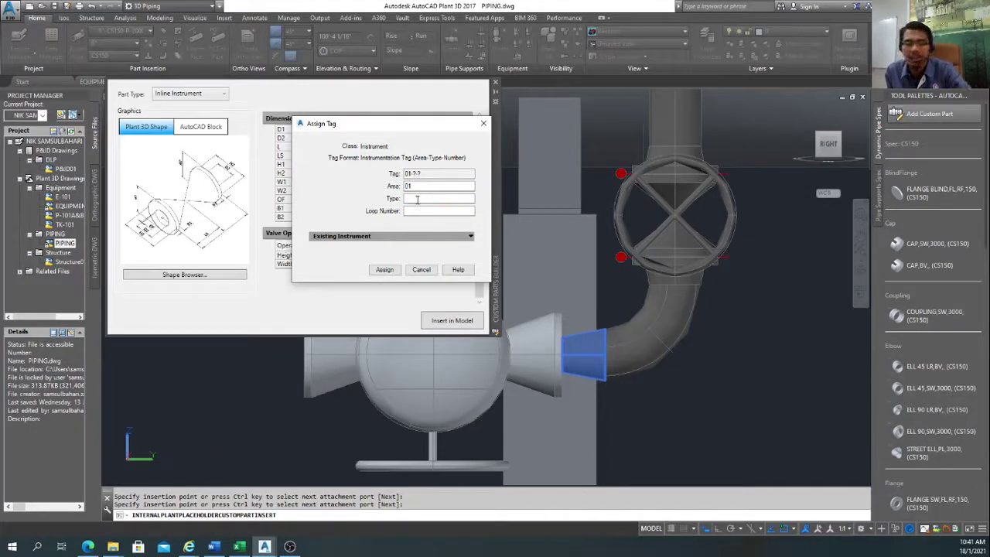
type("CV")
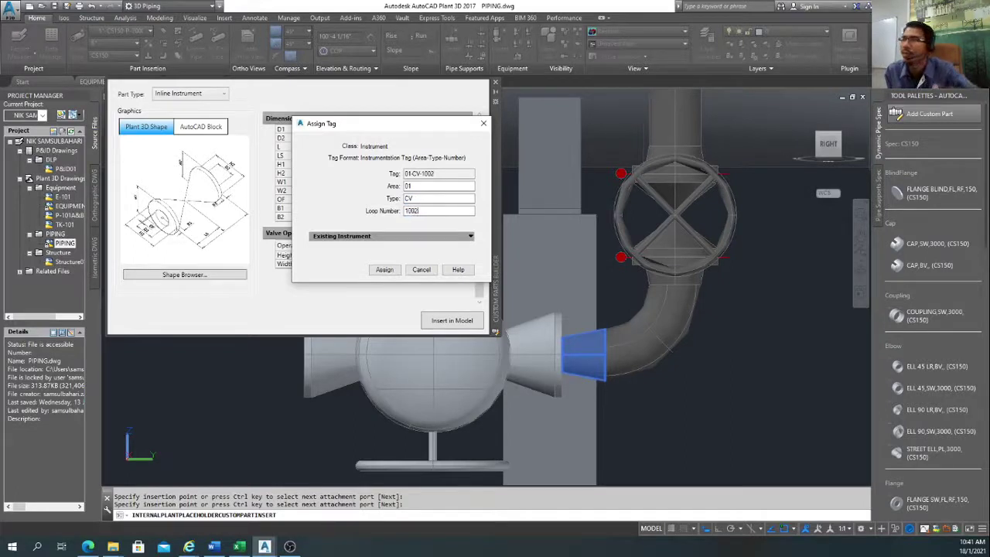
left_click(384, 270)
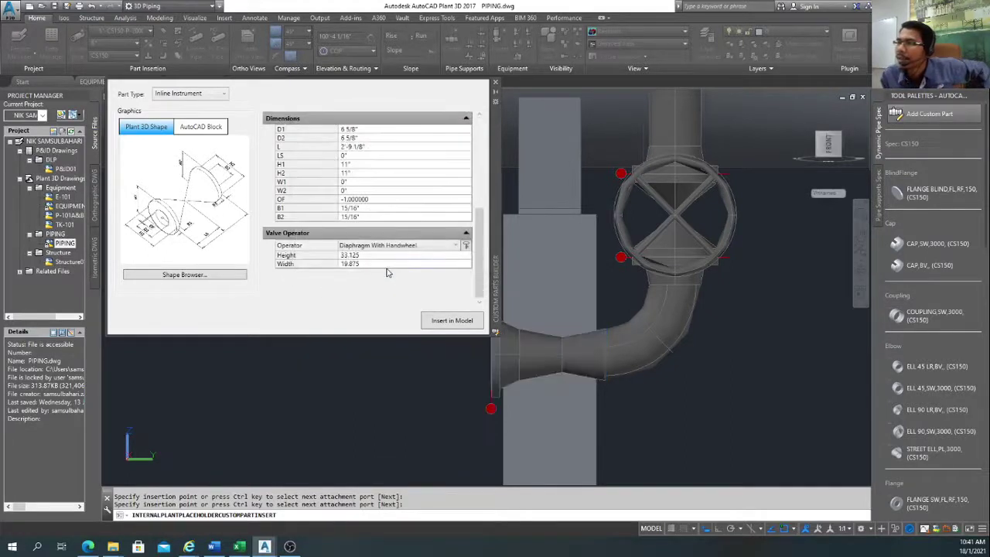
Step: Place the control valve with the default -90 rotation angle, end the insertion and close the Custom Parts Builder
left_click(491, 408)
scroll(491, 402, "down", 5)
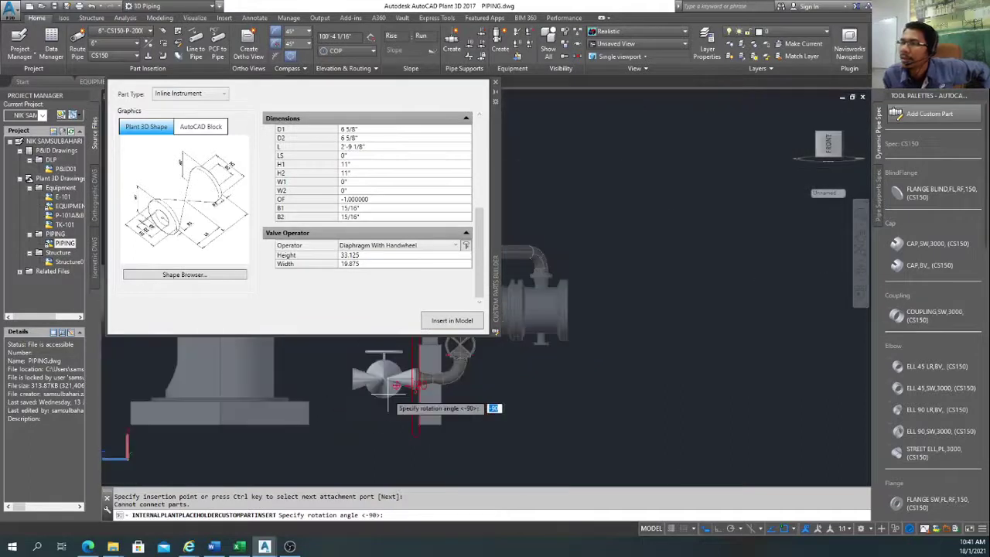
key("Return")
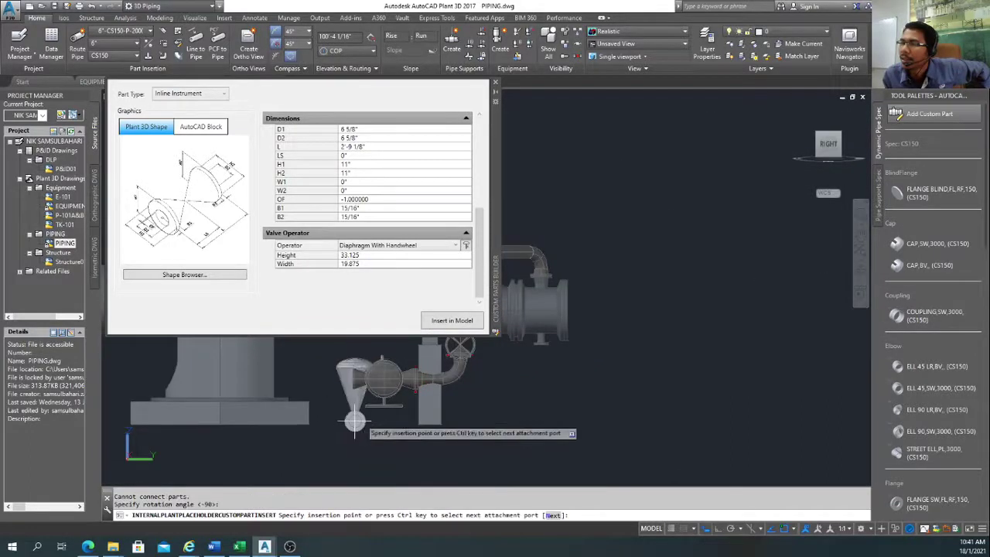
key("Escape")
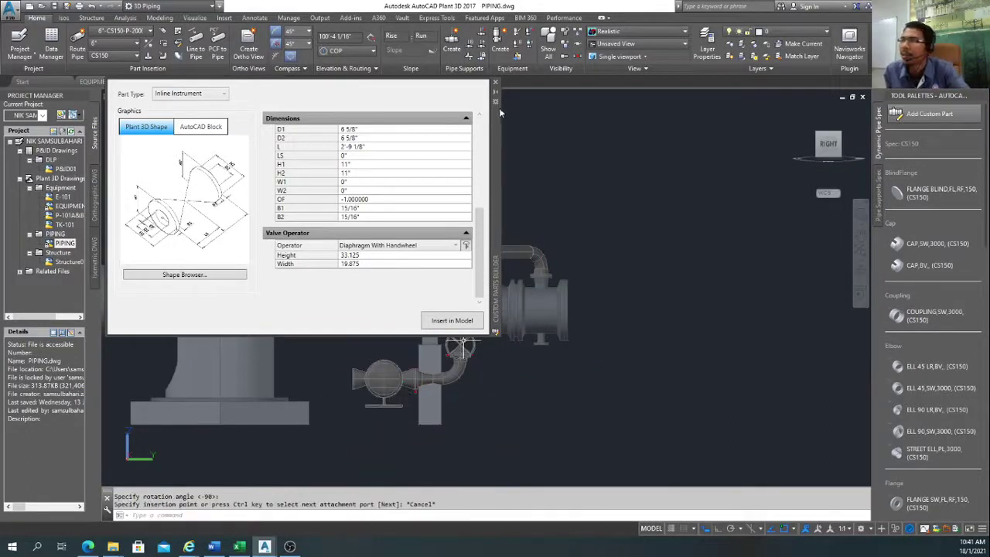
left_click(495, 83)
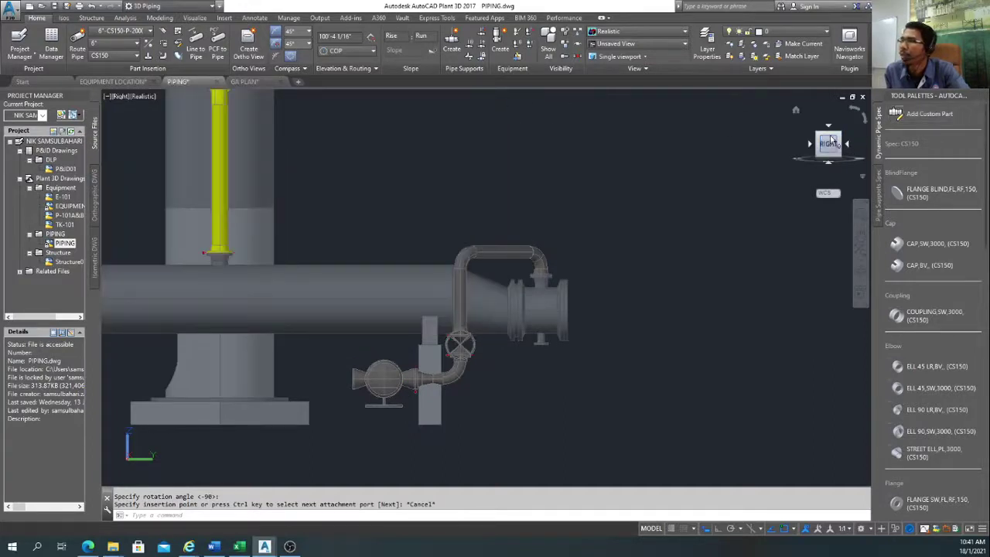
Step: Rotate the inserted control valve about the pipe axis so its diaphragm operator points upward
left_click(823, 136)
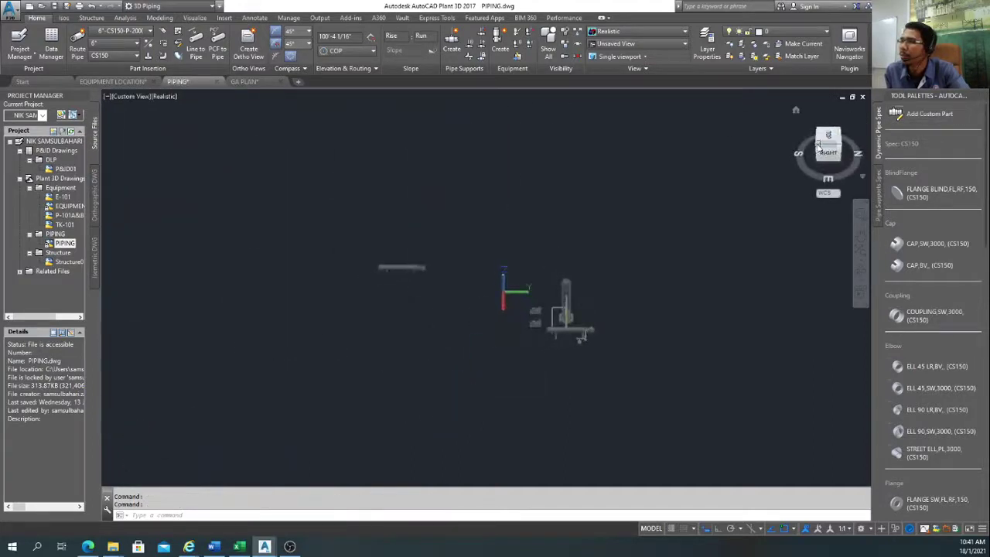
left_click(818, 147)
scroll(563, 335, "up", 10)
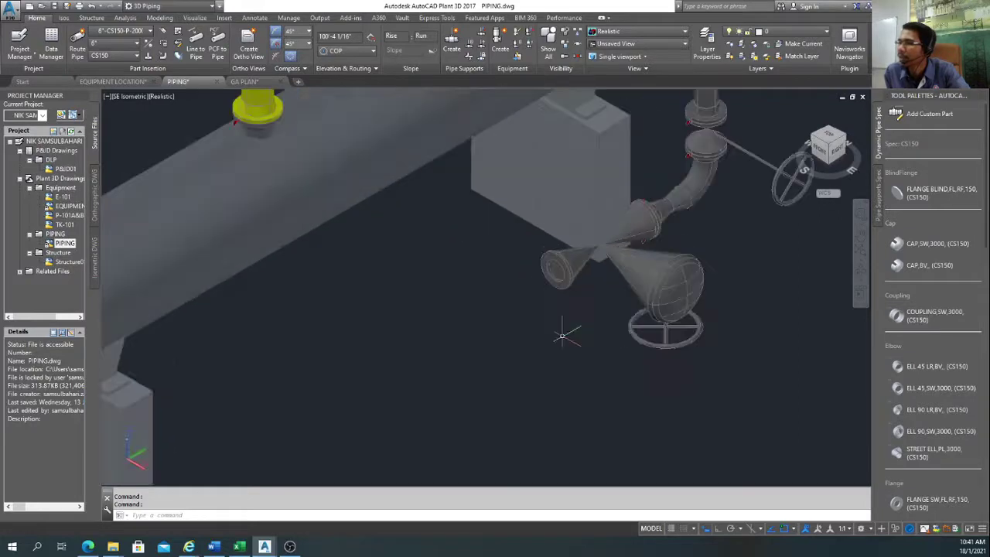
left_click(639, 284)
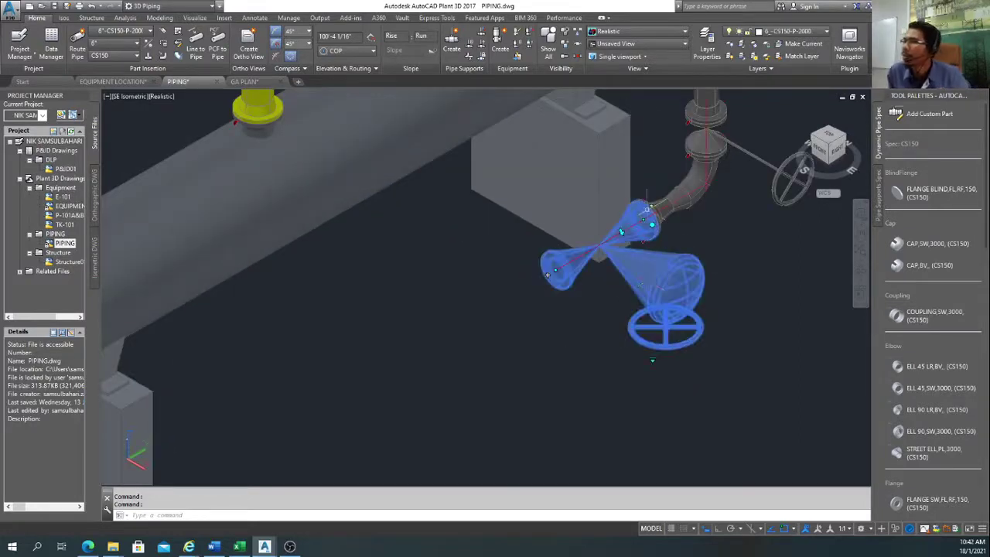
scroll(657, 220, "up", 5)
scroll(666, 232, "down", 4)
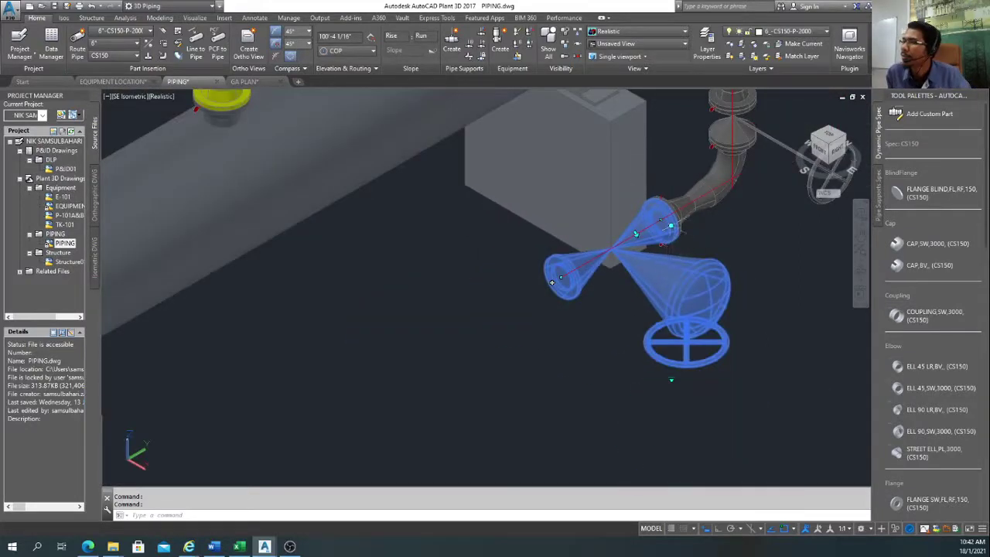
left_click(671, 226)
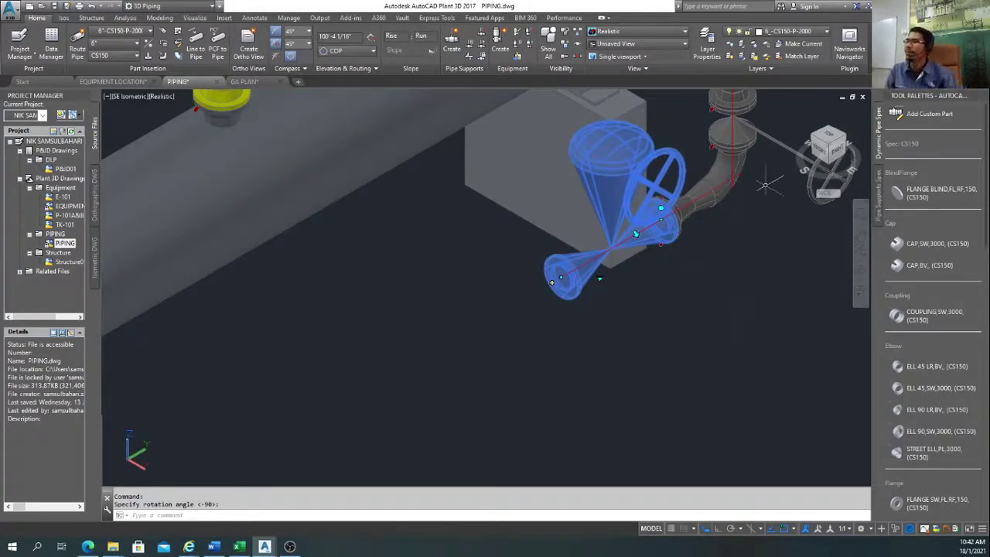
Step: Delete the inserted control valve and the mating flange between it and the reducer
left_click(845, 137)
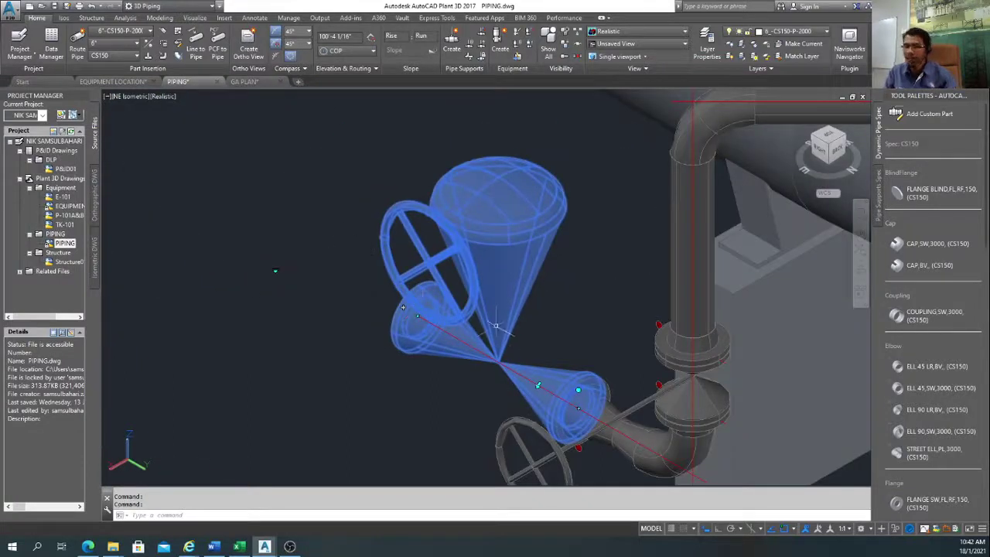
key("Escape")
left_click(569, 403)
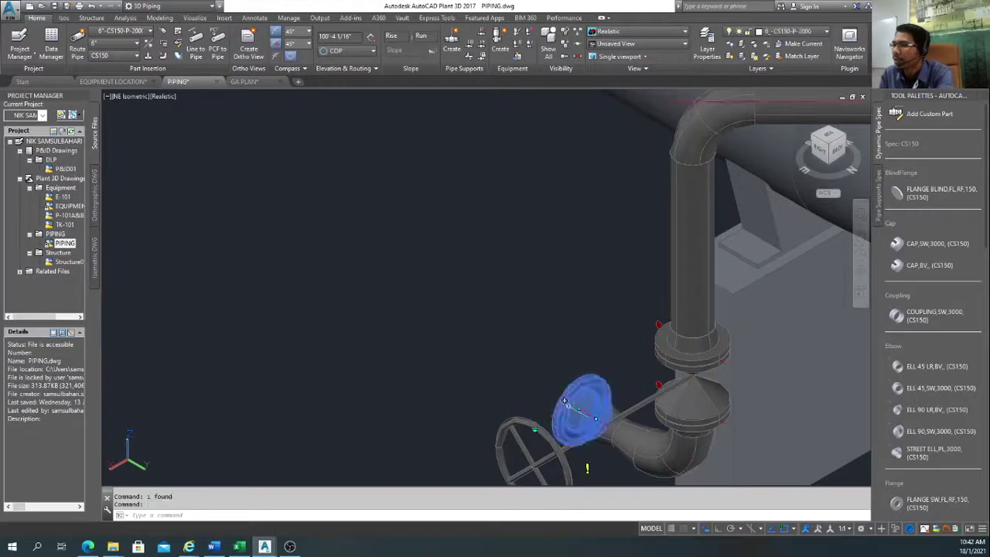
key("Delete")
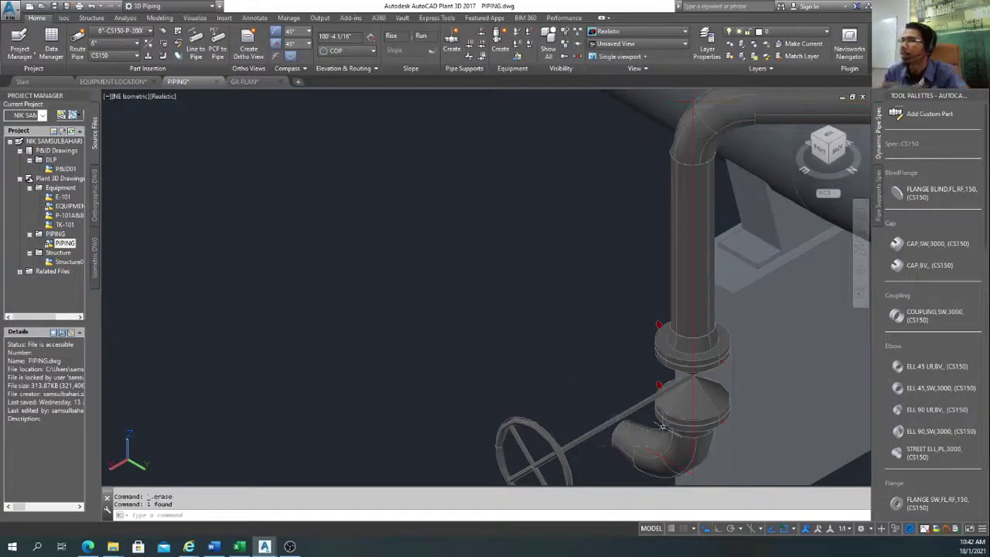
Step: Reopen the Custom Parts Builder for the inline instrument and open the size choices in its part properties
left_click(920, 113)
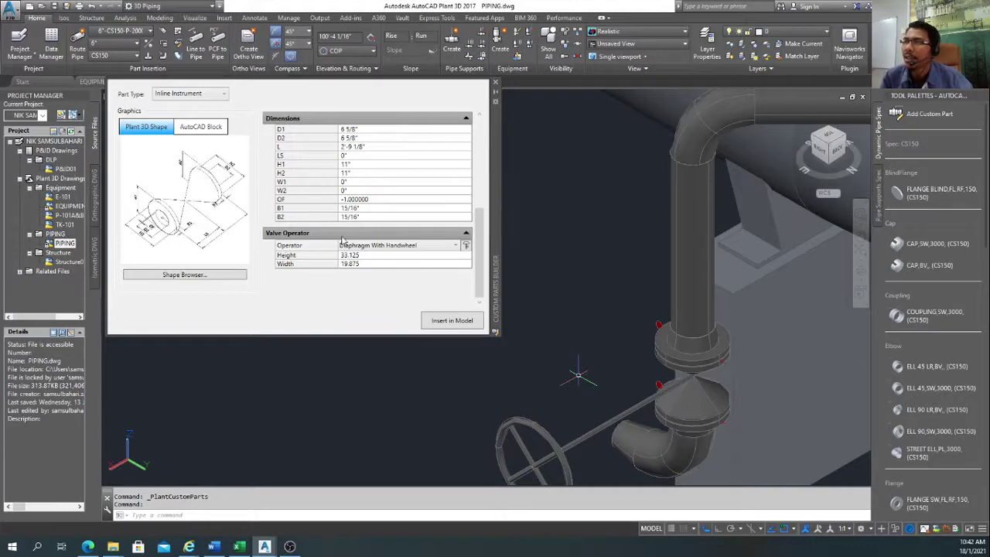
scroll(478, 219, "up", 3)
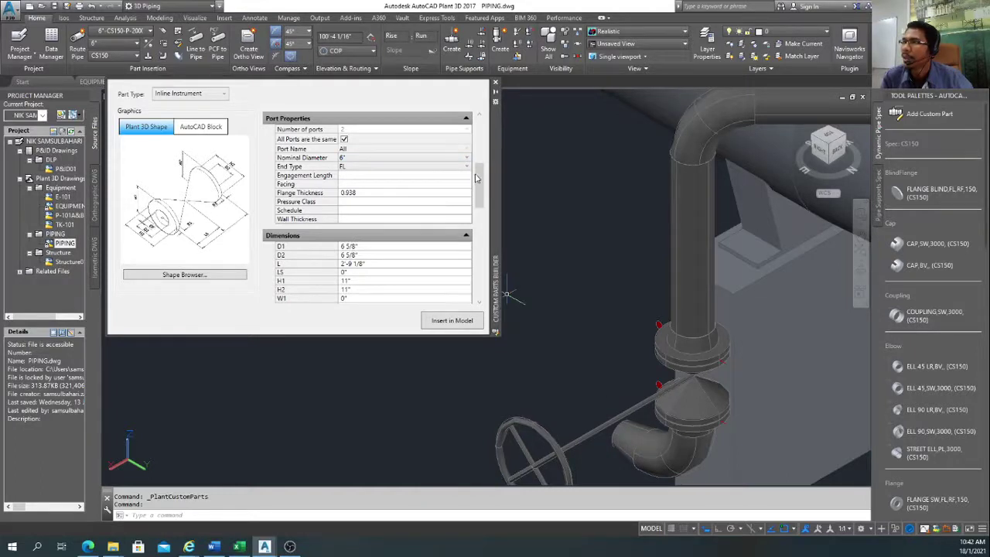
left_click_drag(480, 179, 479, 133)
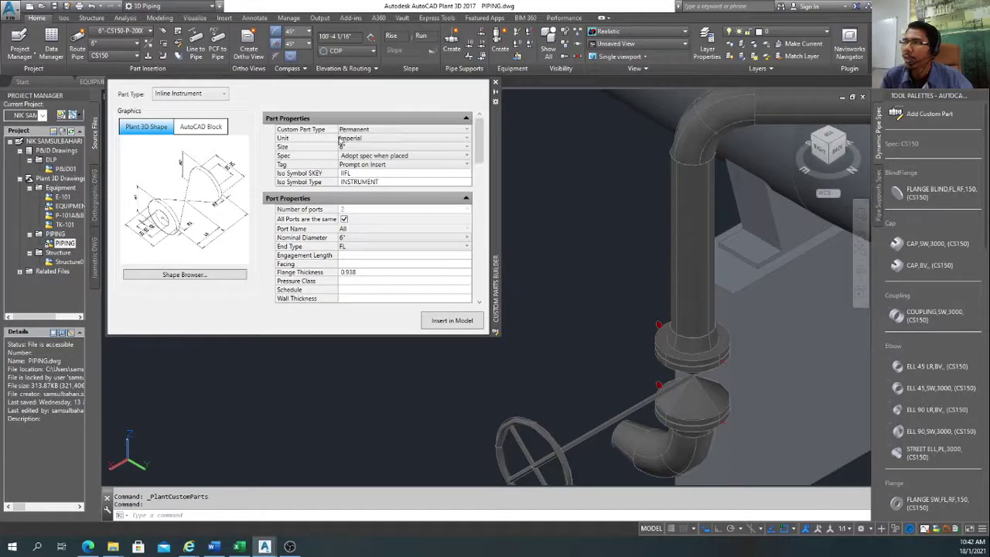
left_click(376, 147)
scroll(369, 168, "up", 1)
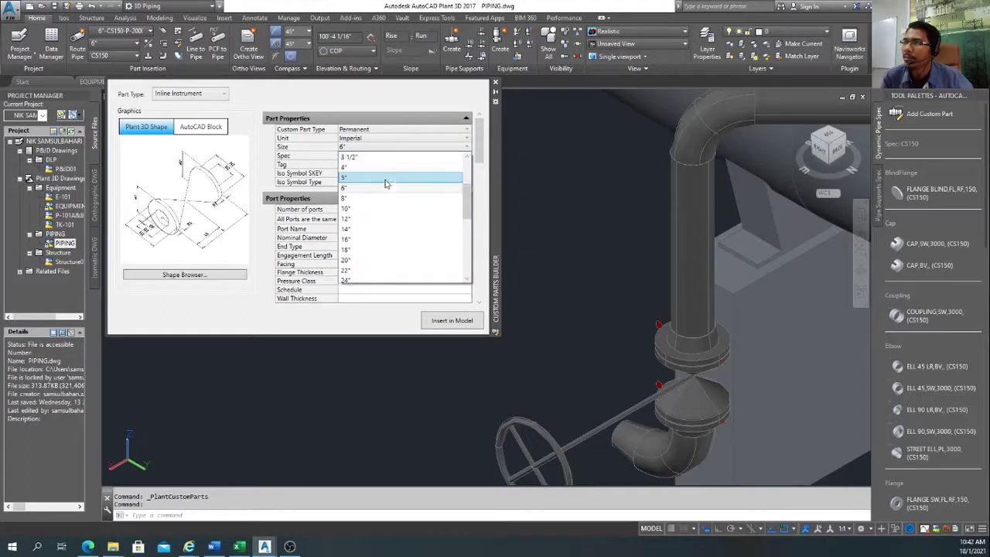
Step: Insert a 4" inline instrument at the open reducer below the gate valve, assign tag 01-CV-1002, point its actuator up, and close the parts builder
left_click(367, 173)
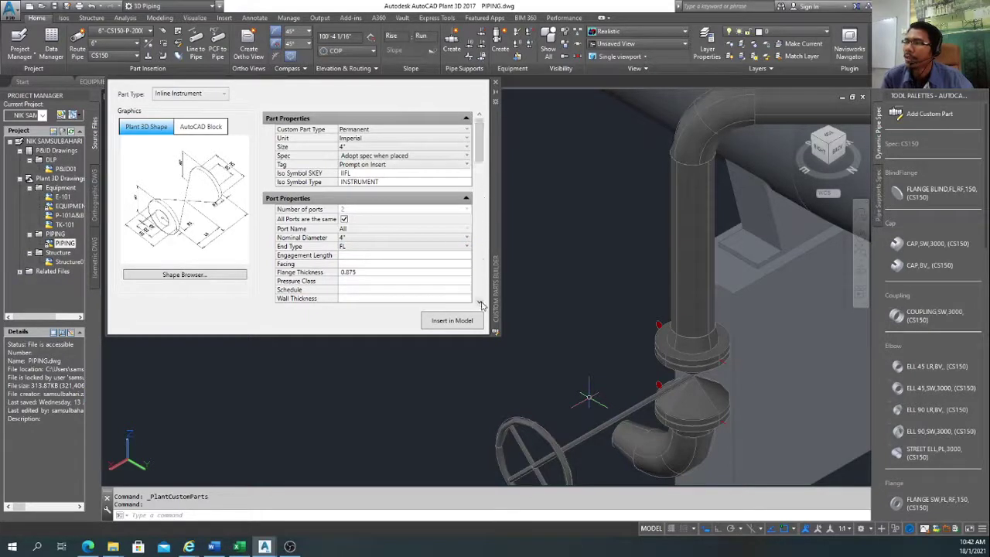
scroll(480, 304, "down", 6)
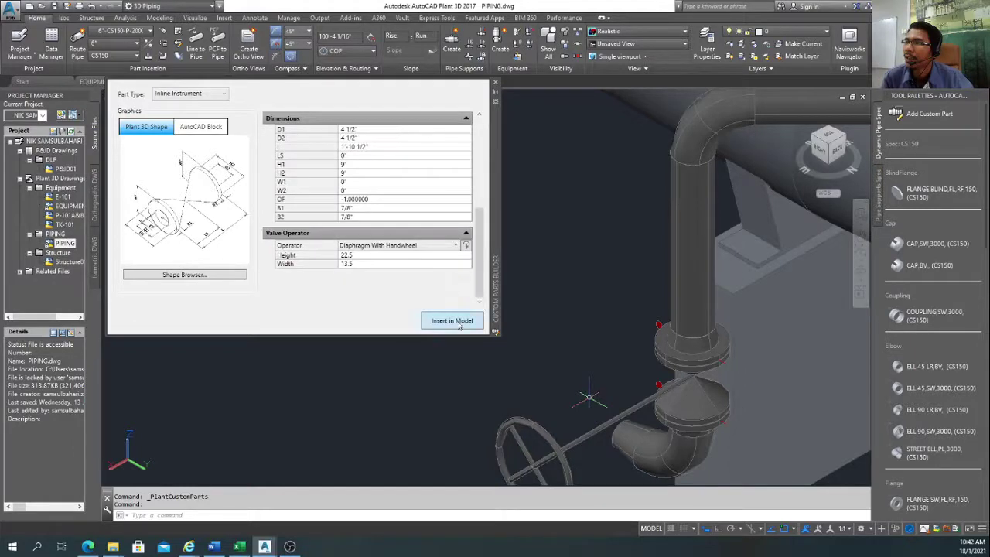
left_click(460, 321)
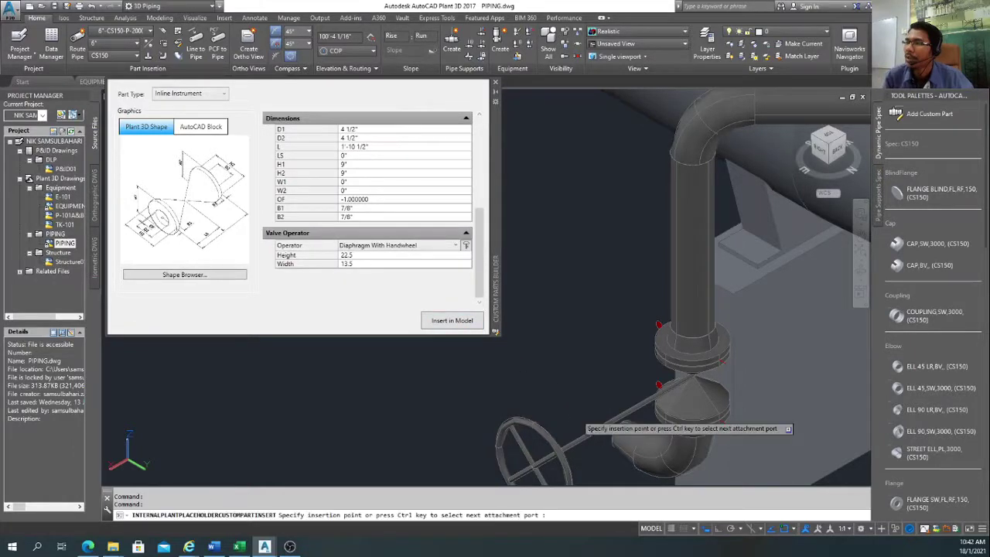
left_click(622, 438)
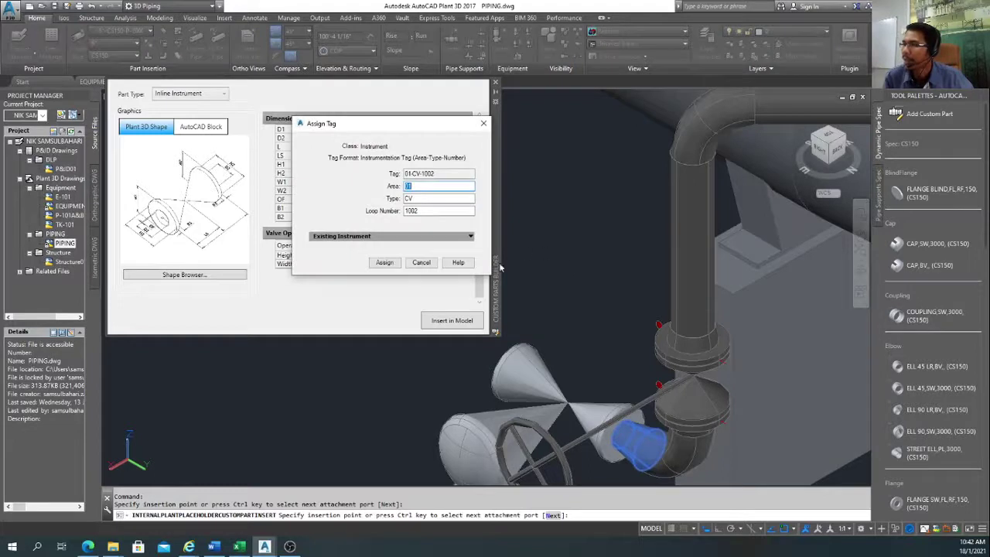
left_click(384, 263)
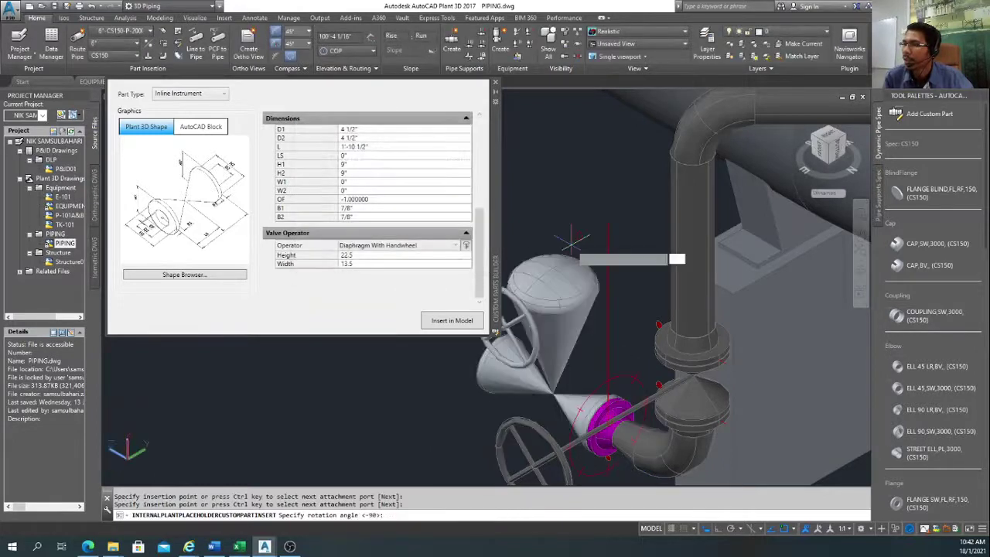
left_click(561, 209)
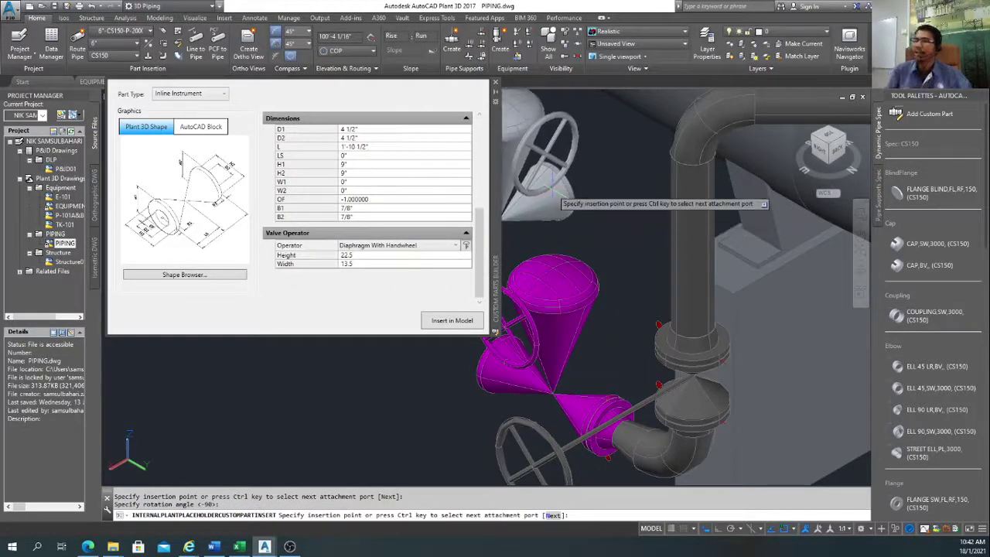
key("Escape")
scroll(572, 240, "down", 4)
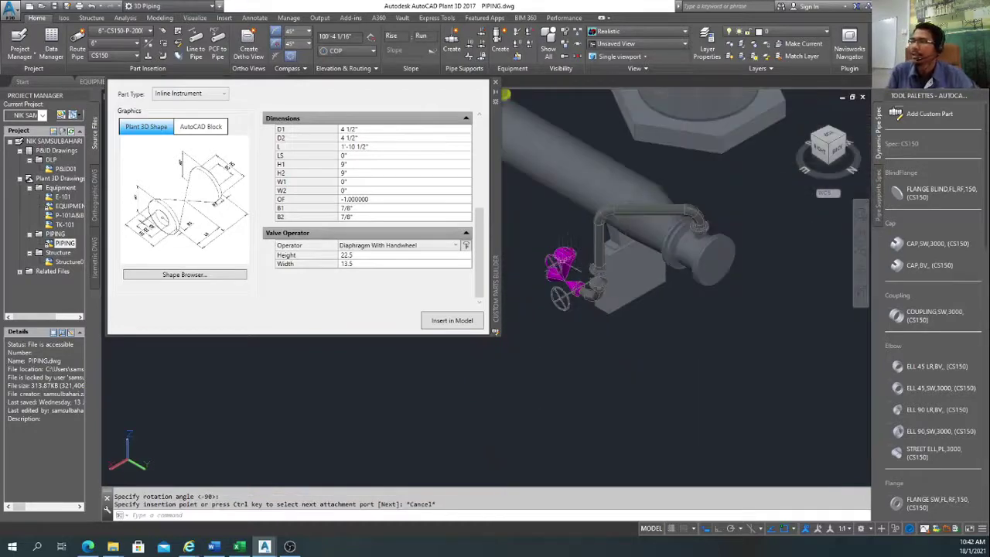
scroll(560, 251, "up", 2)
middle_click_drag(538, 300, 600, 303)
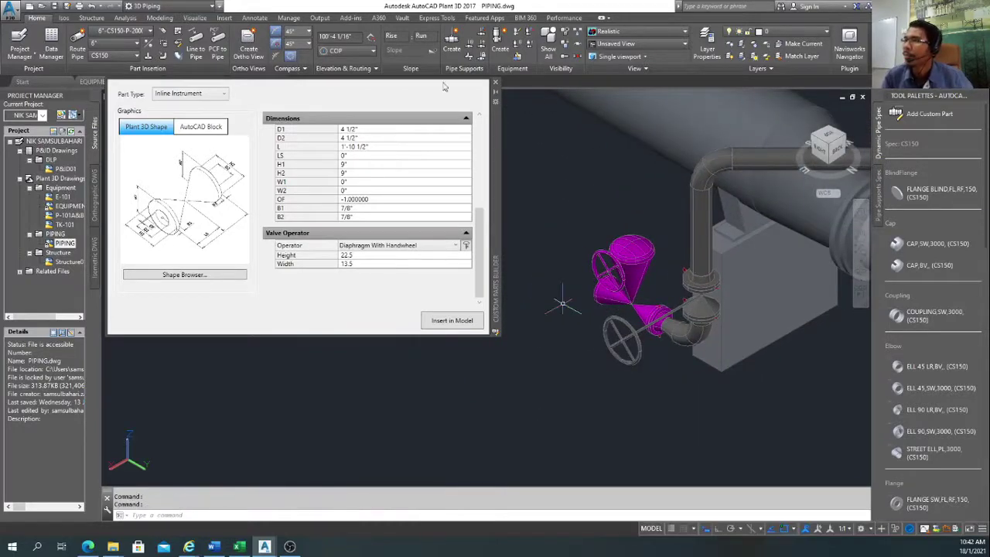
left_click(497, 83)
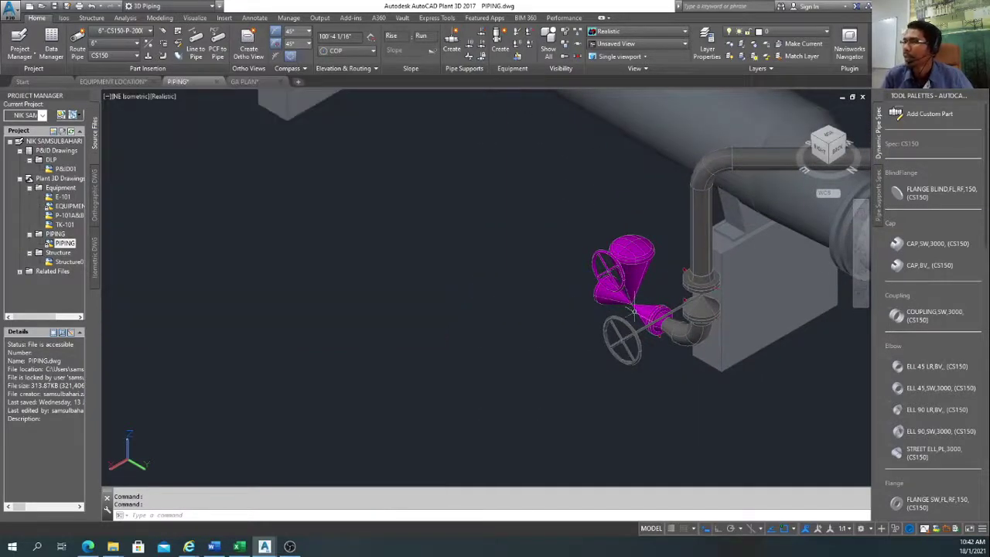
Step: From a southeast isometric view, attach a concentric BV reducer (CS150) to the free flanged end of the magenta control valve
left_click(817, 137)
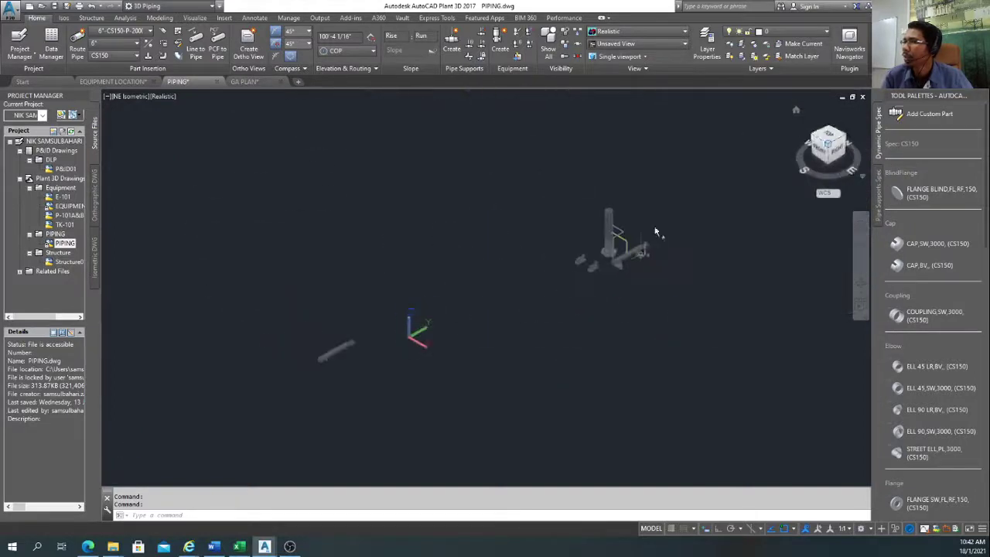
scroll(676, 217, "up", 4)
scroll(675, 217, "up", 8)
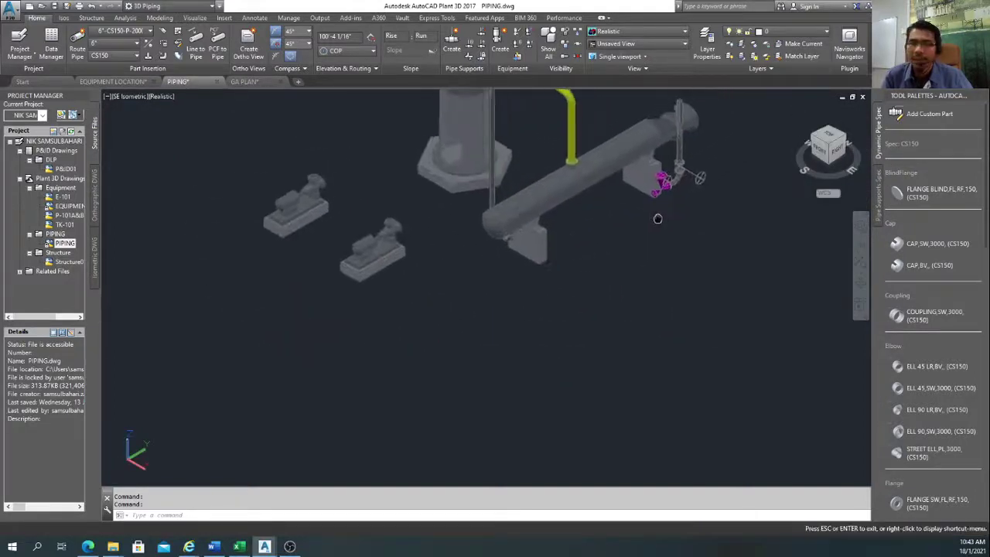
scroll(613, 250, "up", 3)
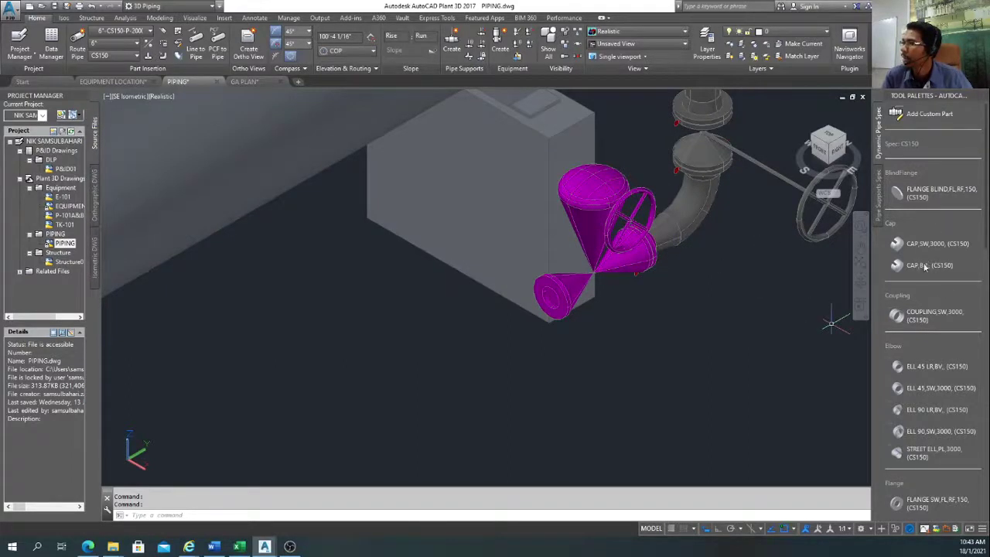
scroll(920, 329, "down", 5)
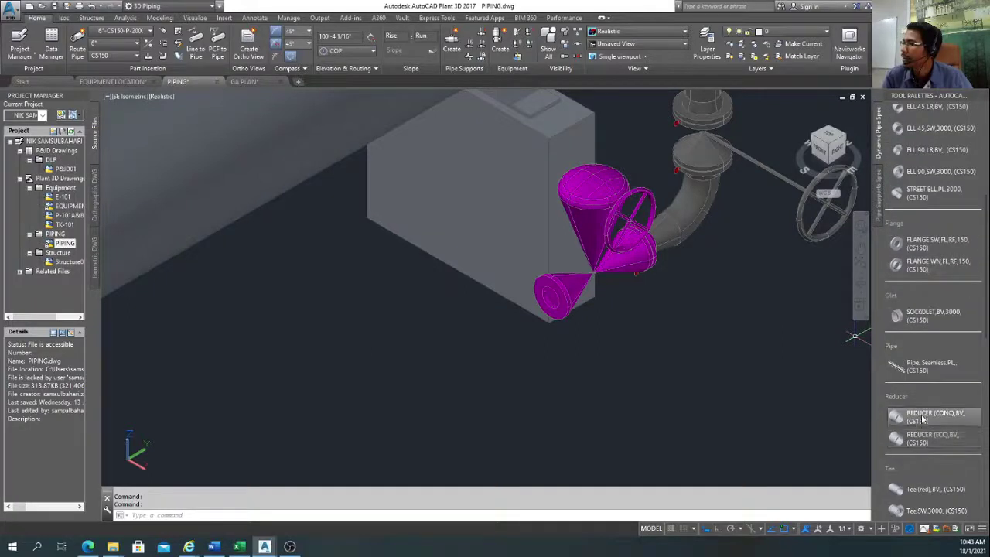
left_click(922, 417)
key("ctrl")
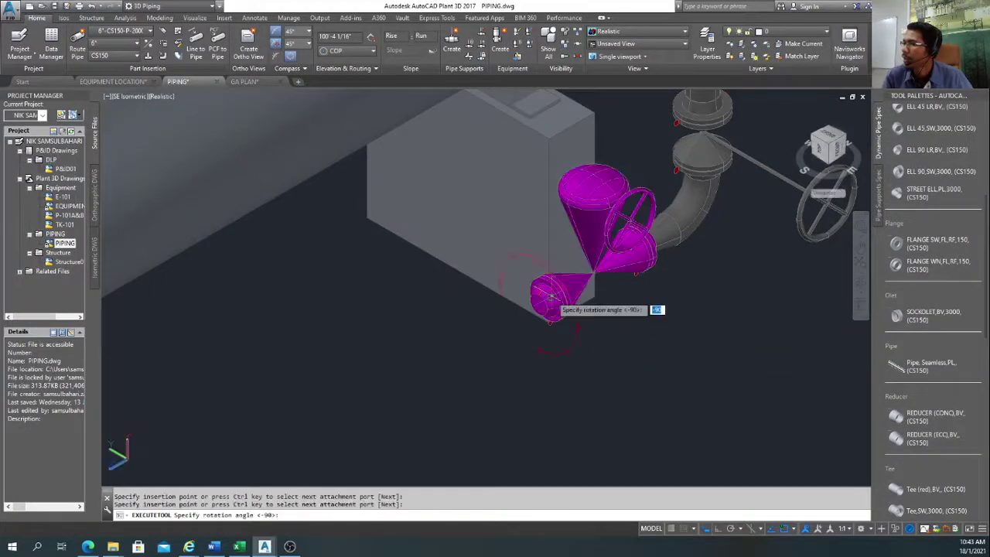
left_click(548, 297)
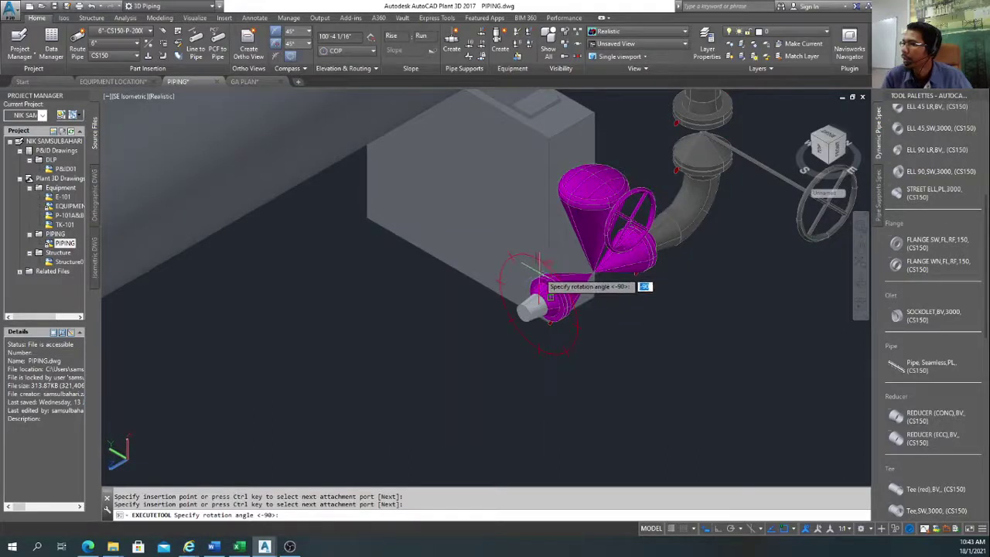
left_click(549, 296)
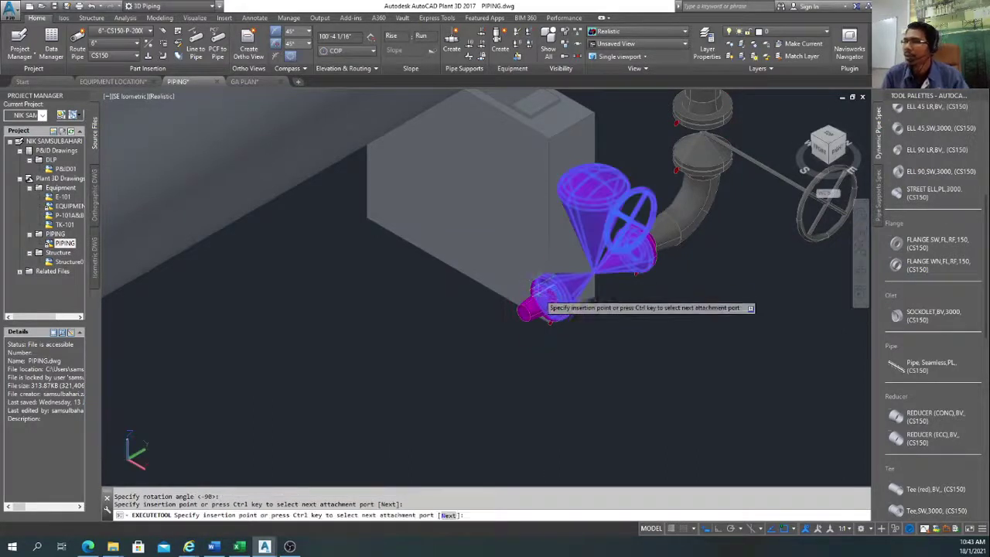
key("Escape")
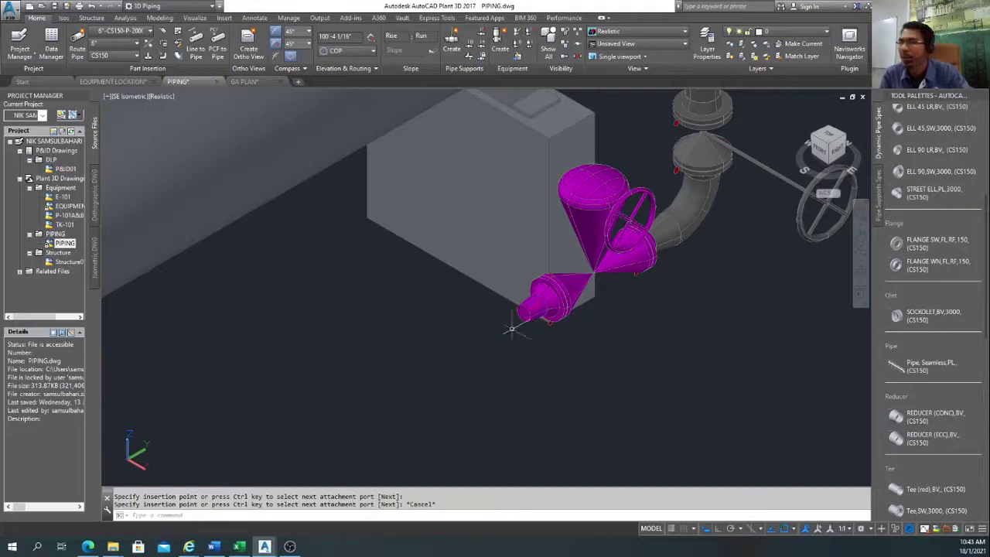
Step: Substitute the new reducer with the 6"x4" REDUCER (CONC), BW, ASME B16.9
scroll(507, 324, "up", 5)
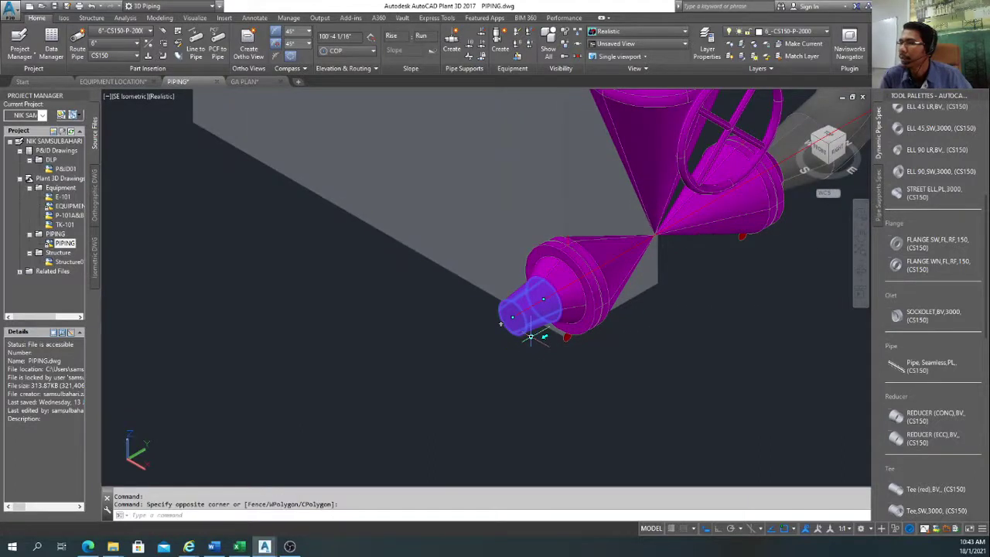
left_click(534, 339)
mouse_move(568, 366)
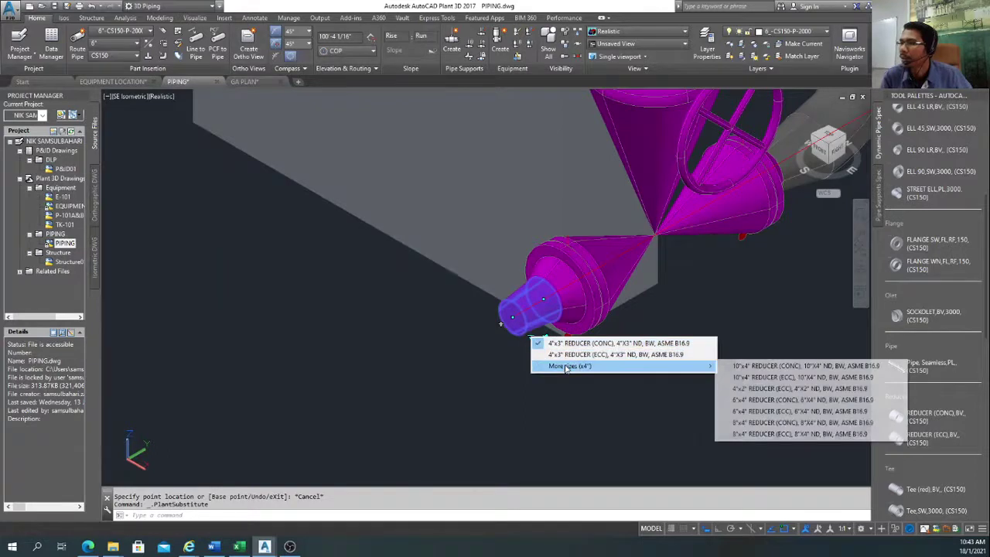
left_click(766, 402)
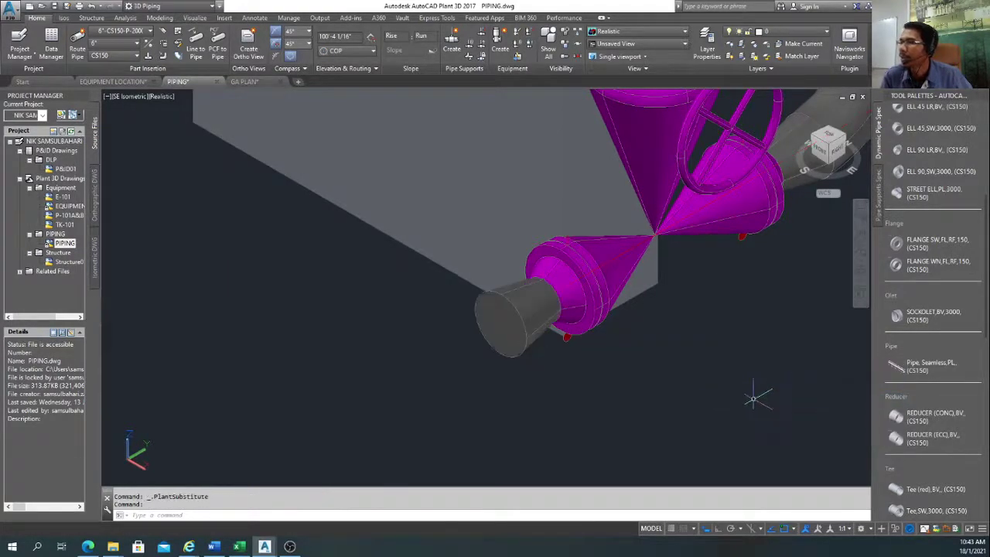
Step: Route a pipe from the reducer's wide end vertically up above the horizontal vessel, and continue it horizontally along the vessel towards the tower
scroll(755, 397, "down", 3)
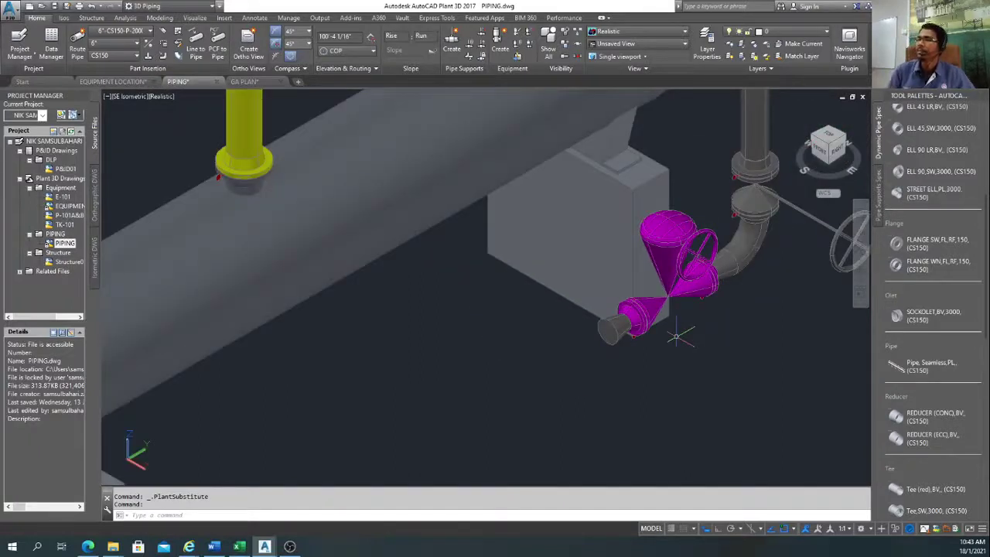
left_click(600, 334)
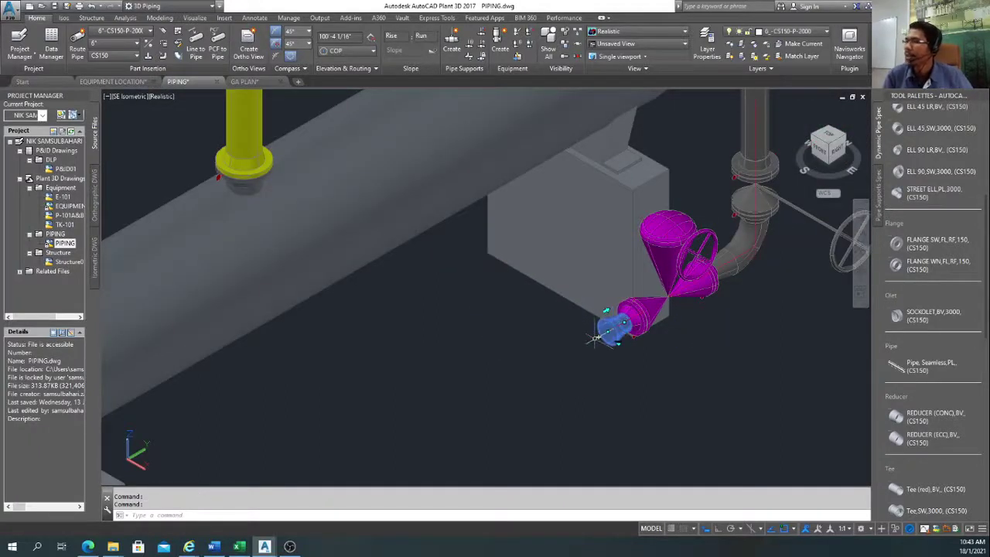
left_click(596, 337)
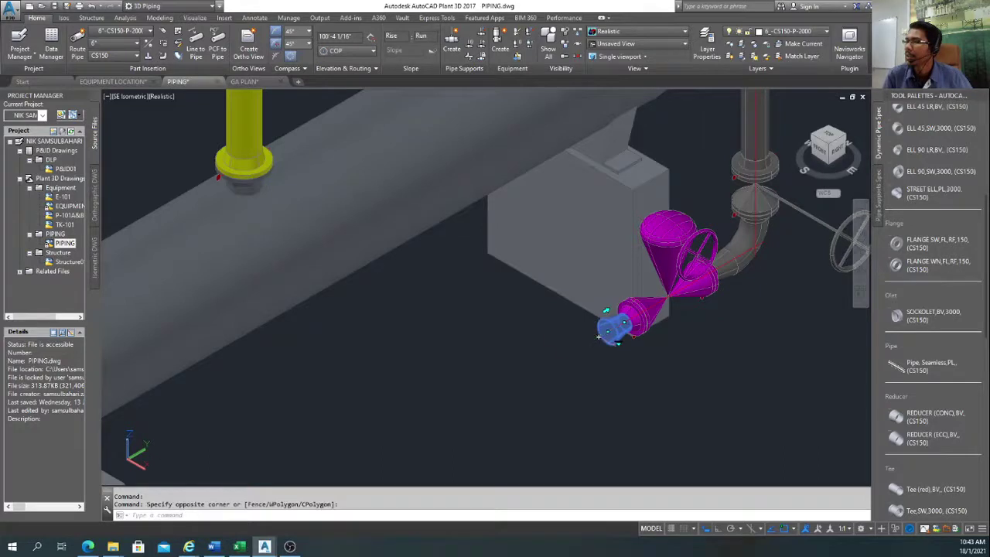
left_click(598, 335)
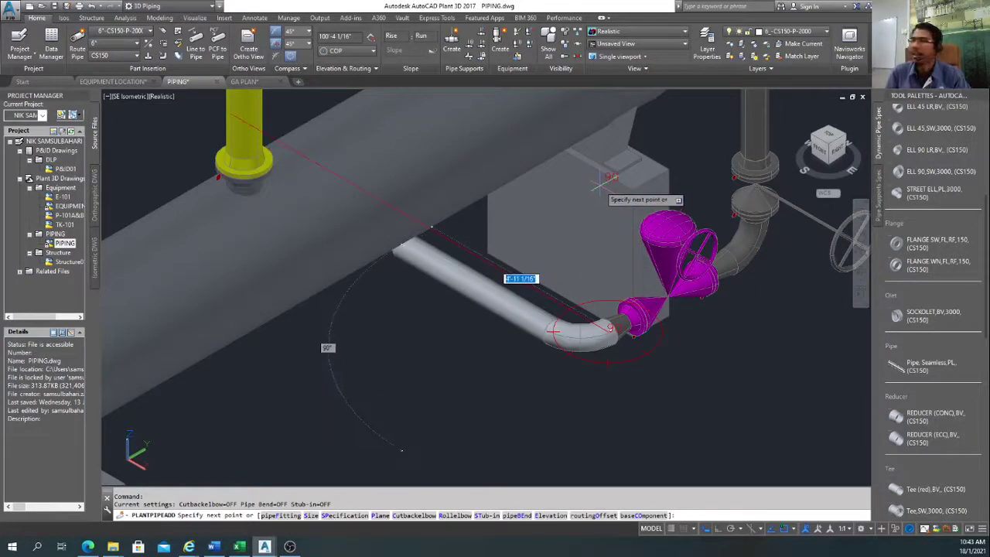
right_click(652, 139, "ctrl")
scroll(633, 133, "down", 4)
middle_click_drag(633, 139, 626, 257)
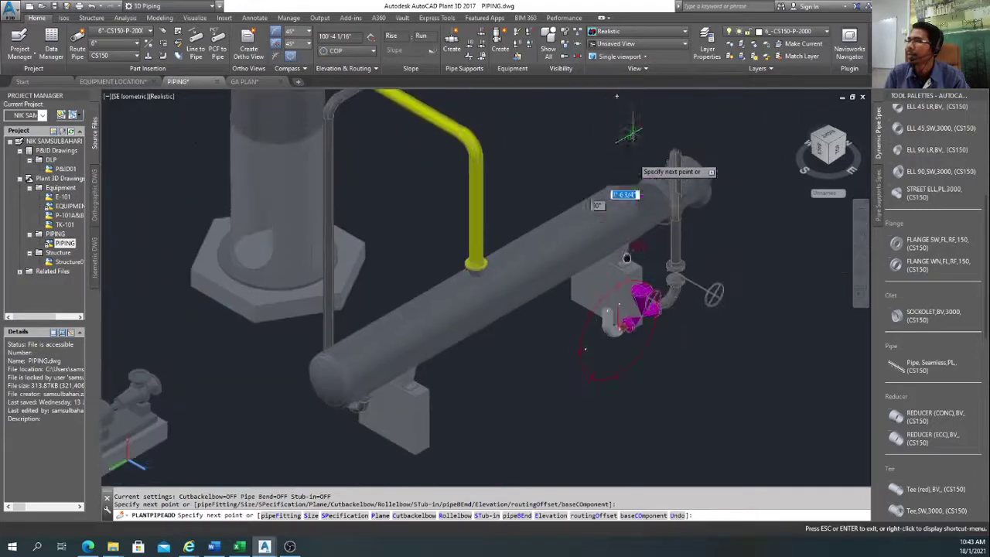
left_click(607, 145)
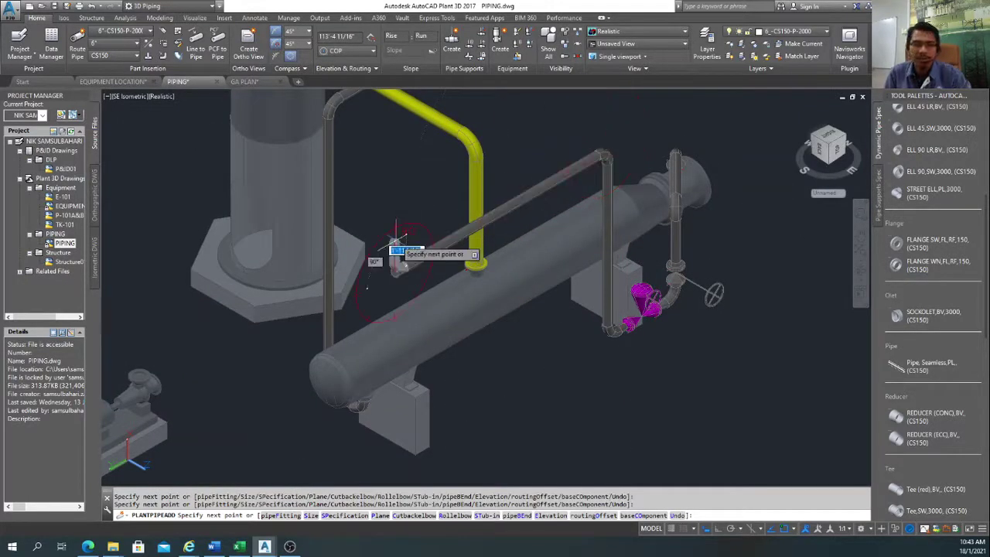
left_click(398, 235)
key("Escape")
Step: Insert a Gate Valve FL, RF, 150 (CS150) in the new vertical pipe just above its bottom elbow, with the handwheel facing away from the vessel
scroll(601, 338, "up", 4)
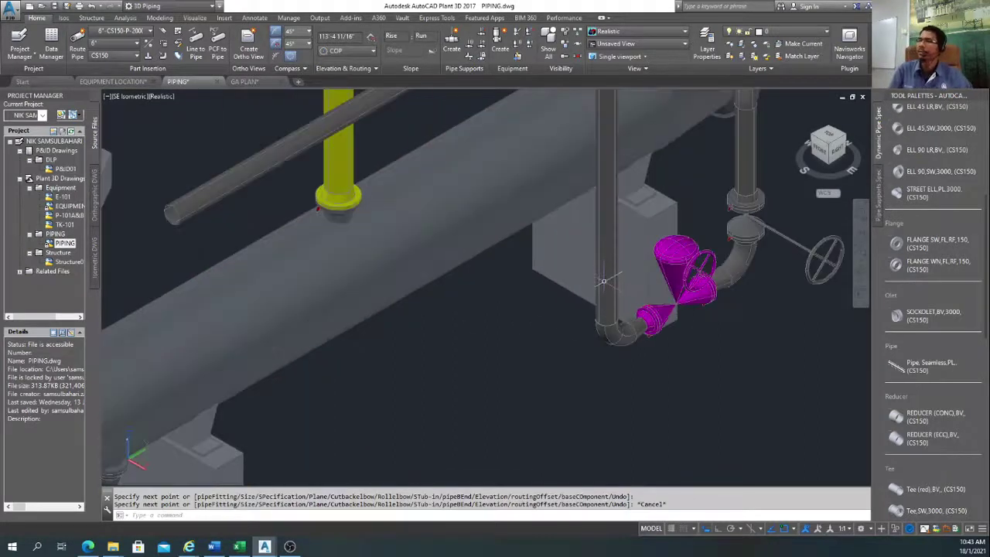
middle_click_drag(553, 324, 457, 359)
scroll(457, 360, "down", 5)
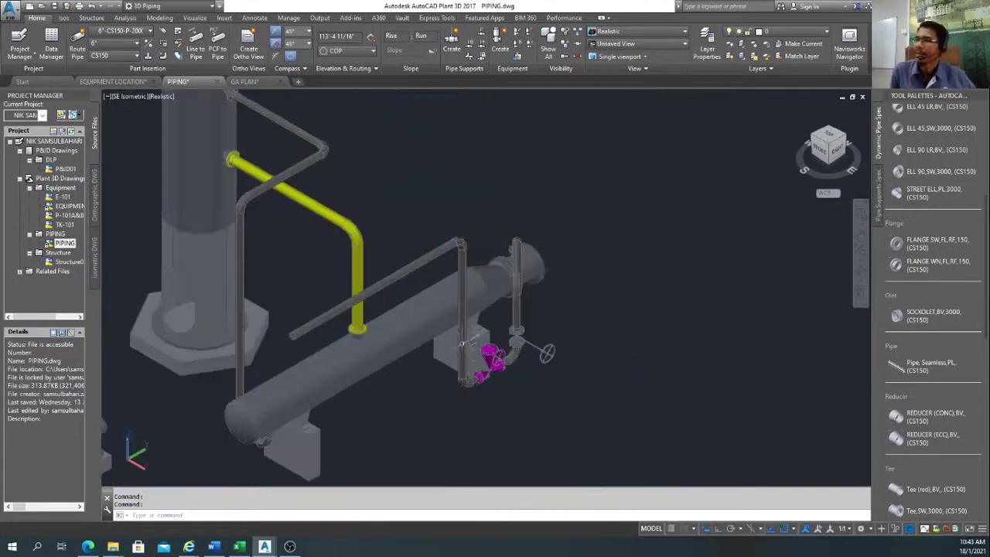
scroll(444, 316, "up", 3)
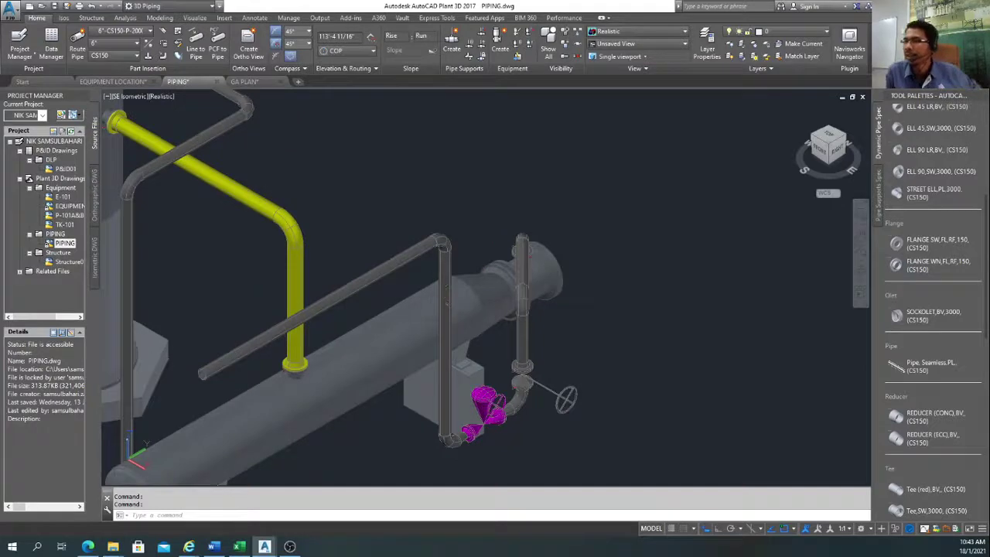
scroll(463, 410, "up", 1)
scroll(468, 412, "up", 3)
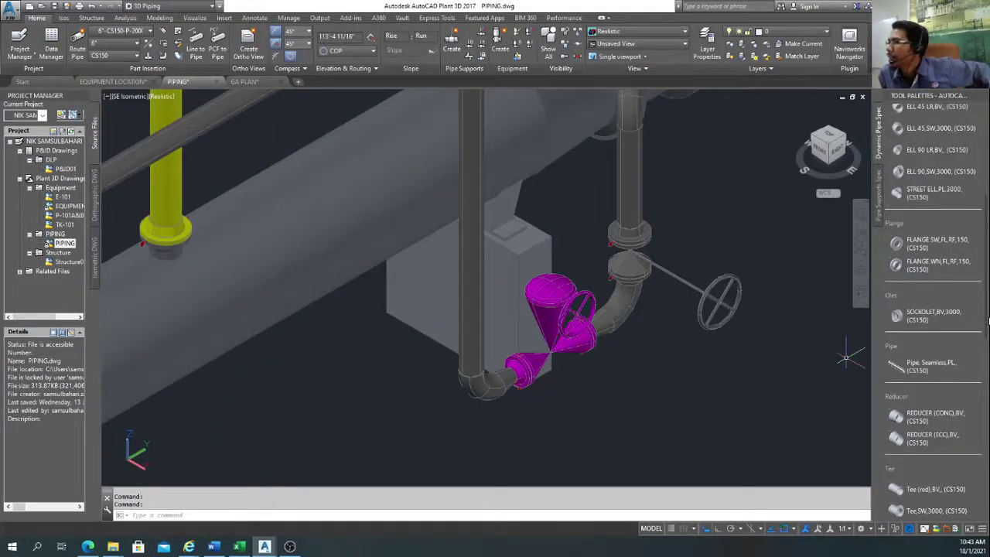
scroll(981, 371, "down", 10)
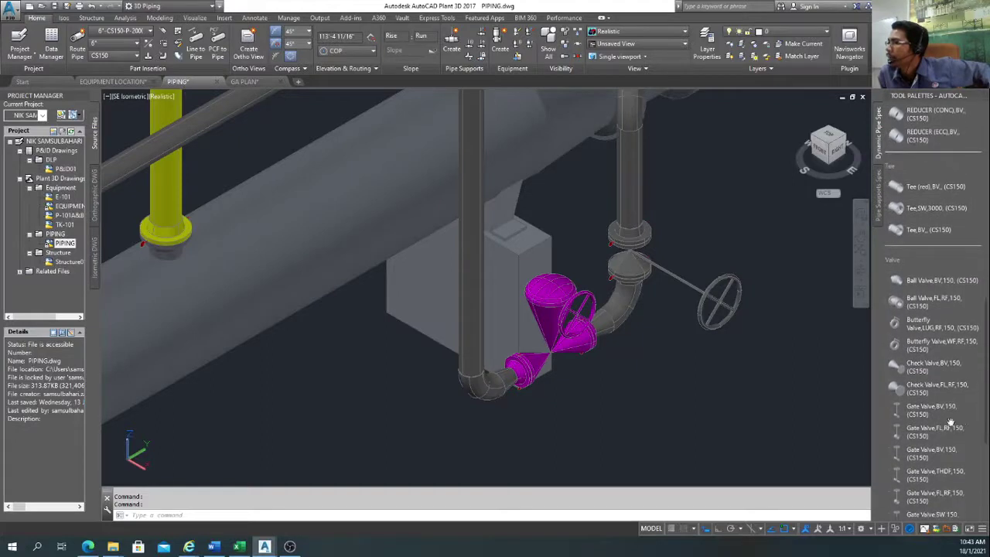
left_click(936, 431)
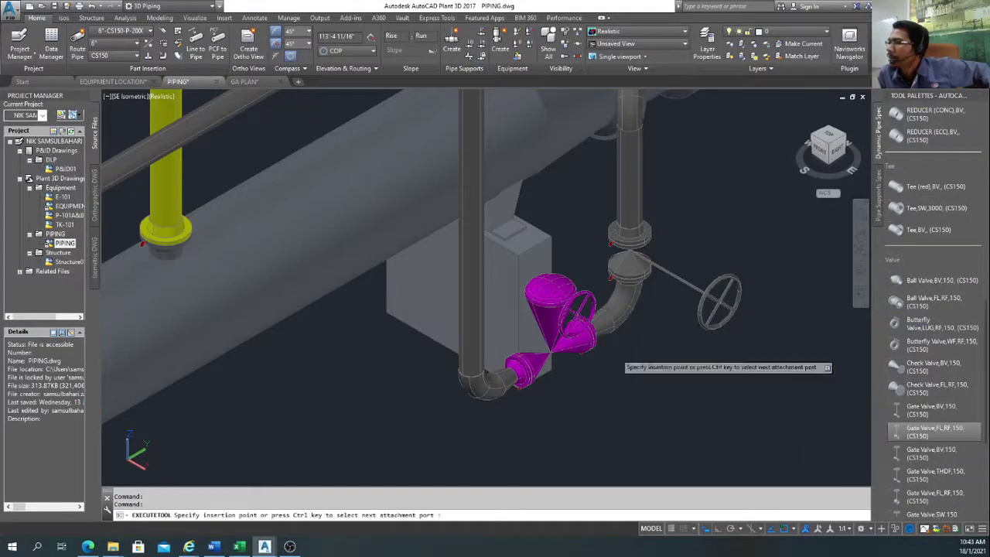
left_click(465, 362)
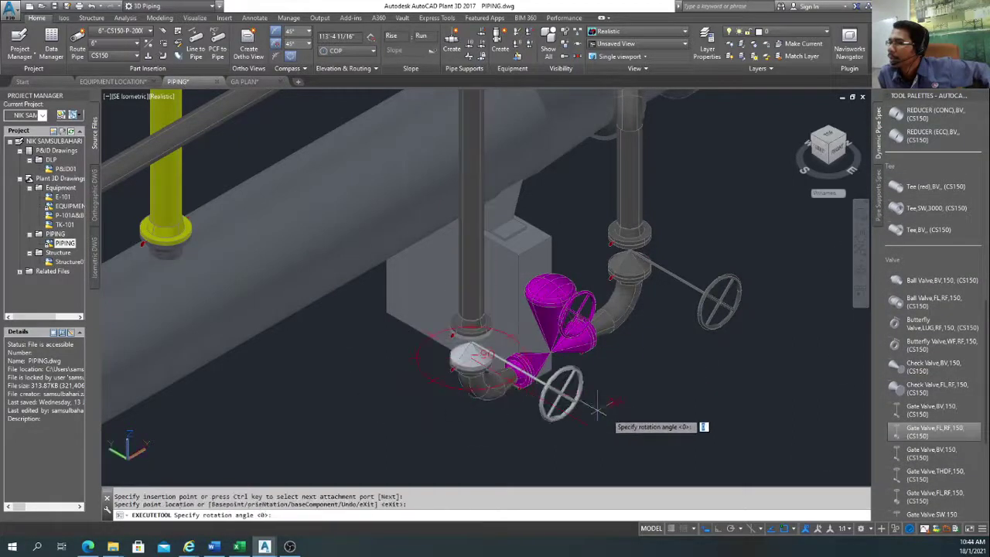
left_click(599, 410)
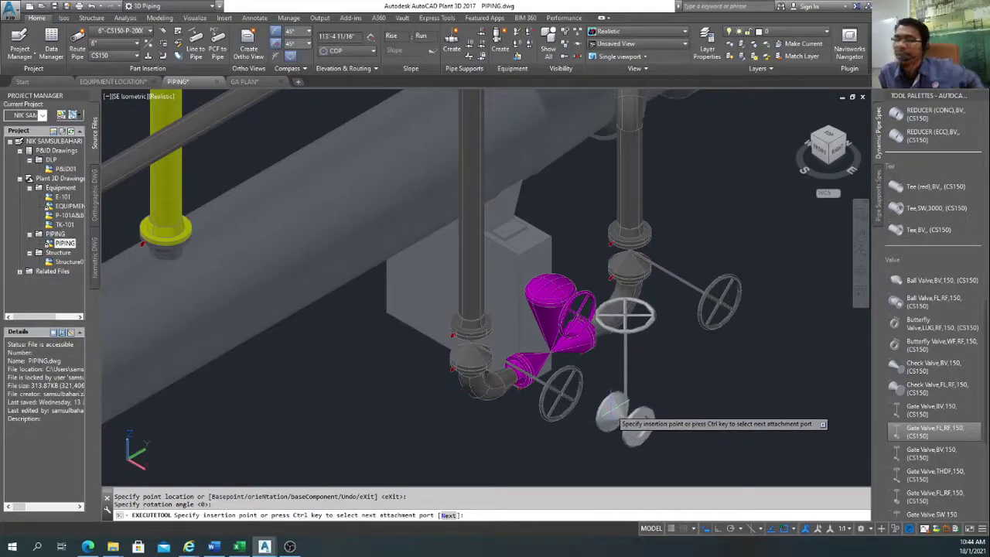
key("Escape")
scroll(610, 401, "down", 5)
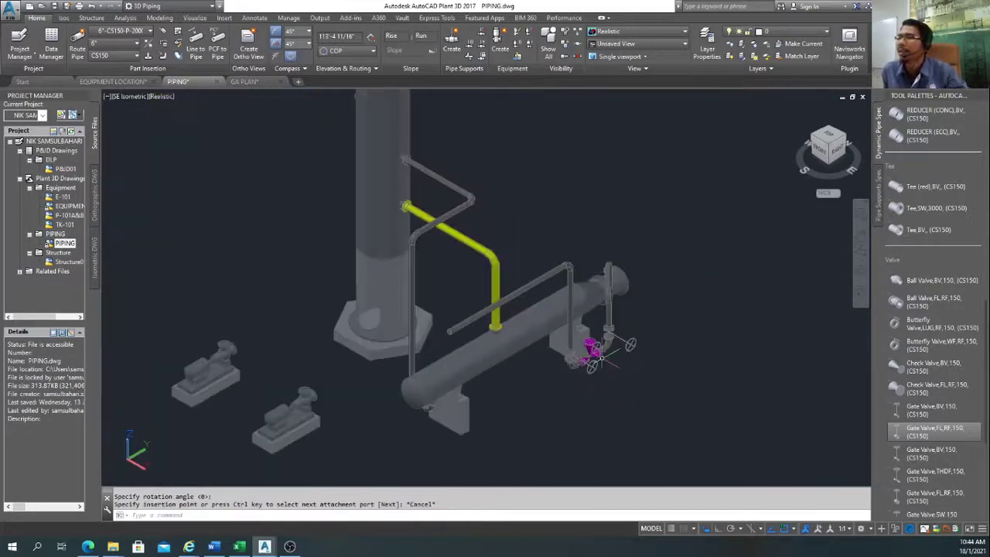
Step: Open the GA DRAWING 4 Rev 2 elevation in Photos at full size and check the bypass line's elevation at the control valve station
scroll(607, 352, "up", 3)
scroll(671, 362, "up", 3)
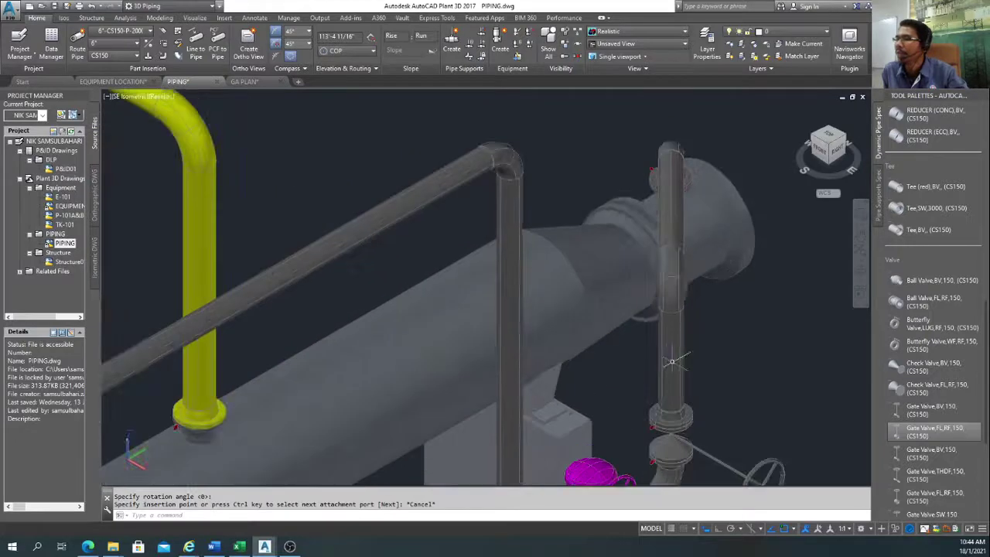
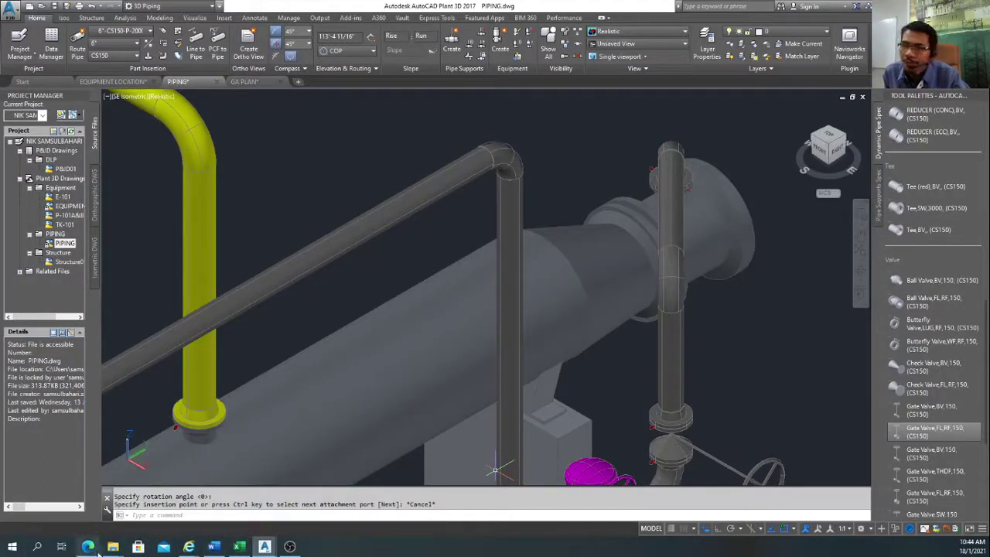
mouse_move(113, 546)
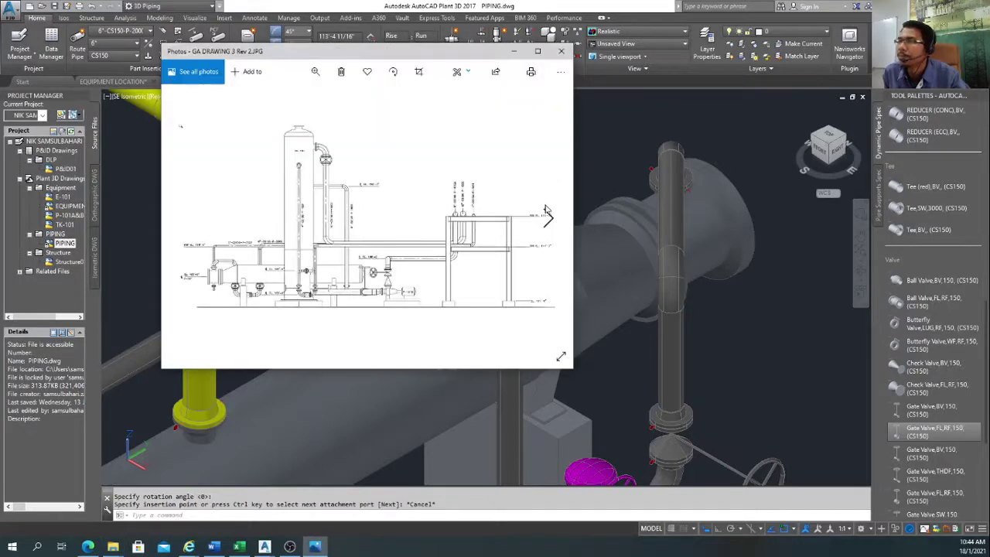
left_click(548, 215)
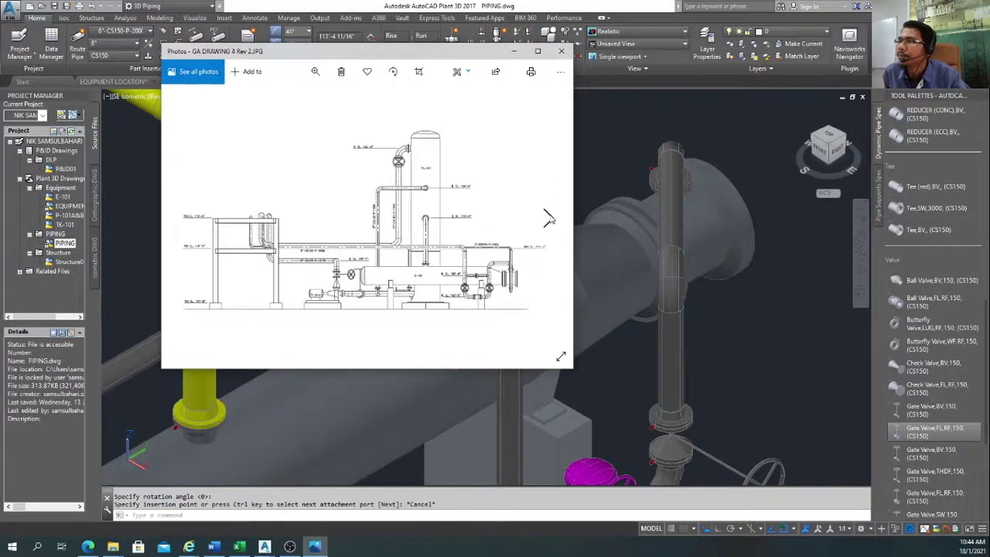
left_click(538, 51)
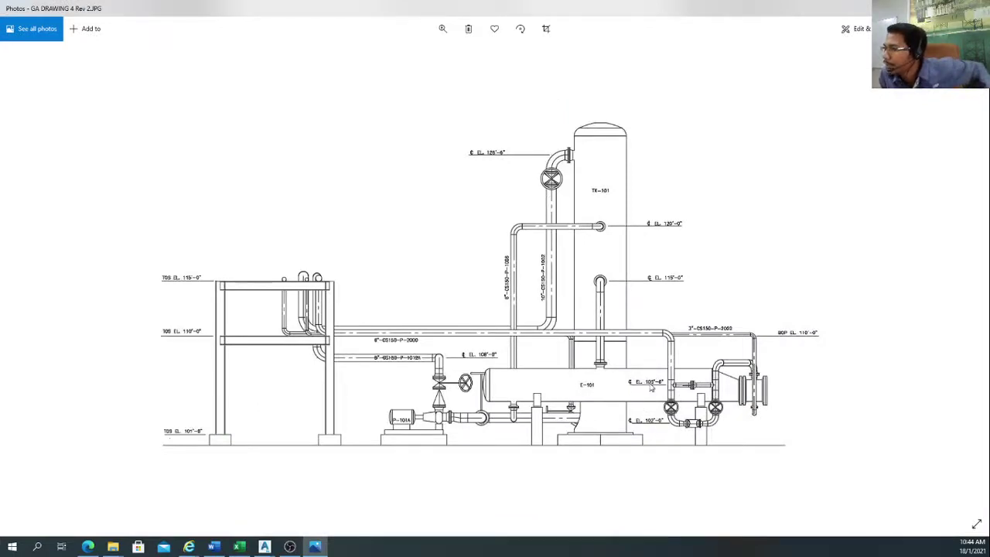
key("alt+Tab")
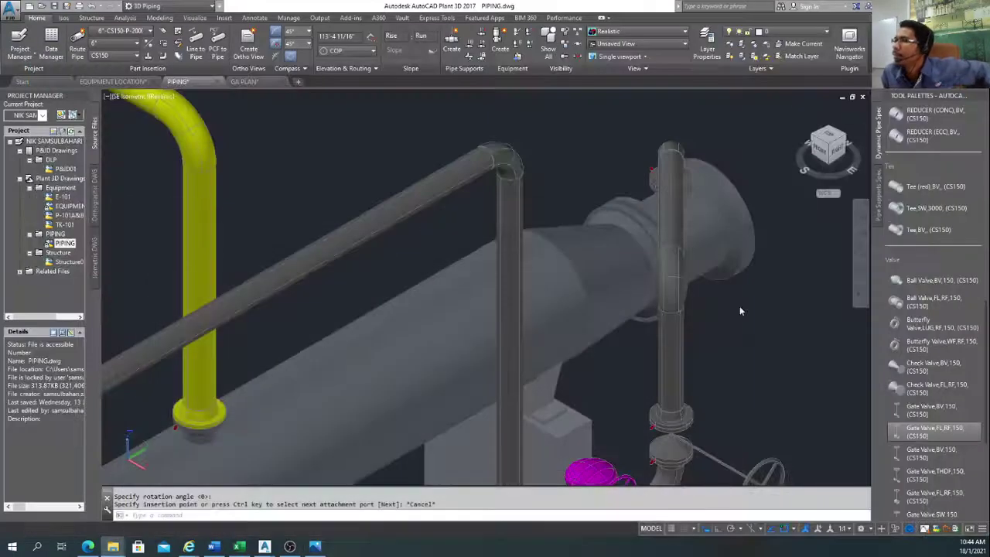
left_click(674, 352)
scroll(668, 374, "down", 4)
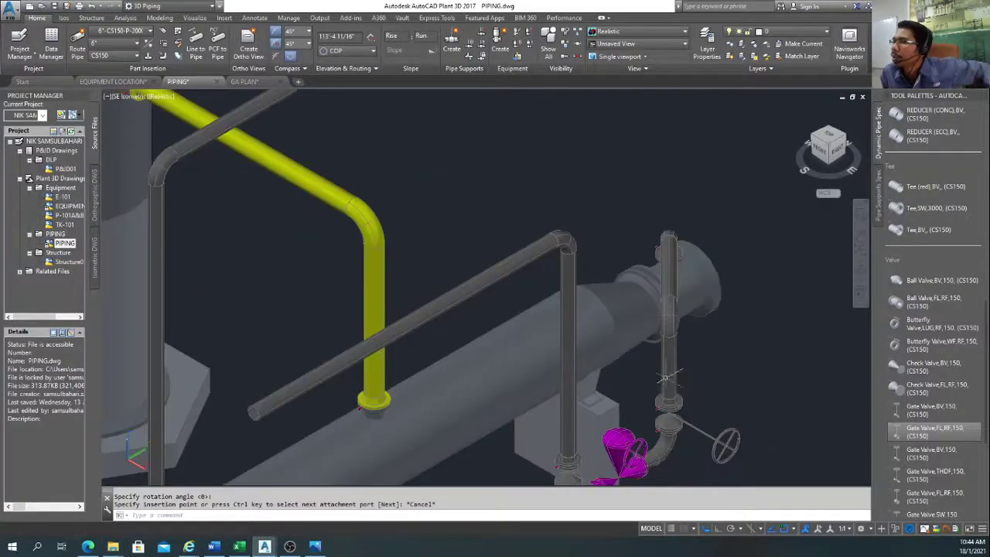
scroll(668, 377, "up", 3)
scroll(645, 359, "up", 2)
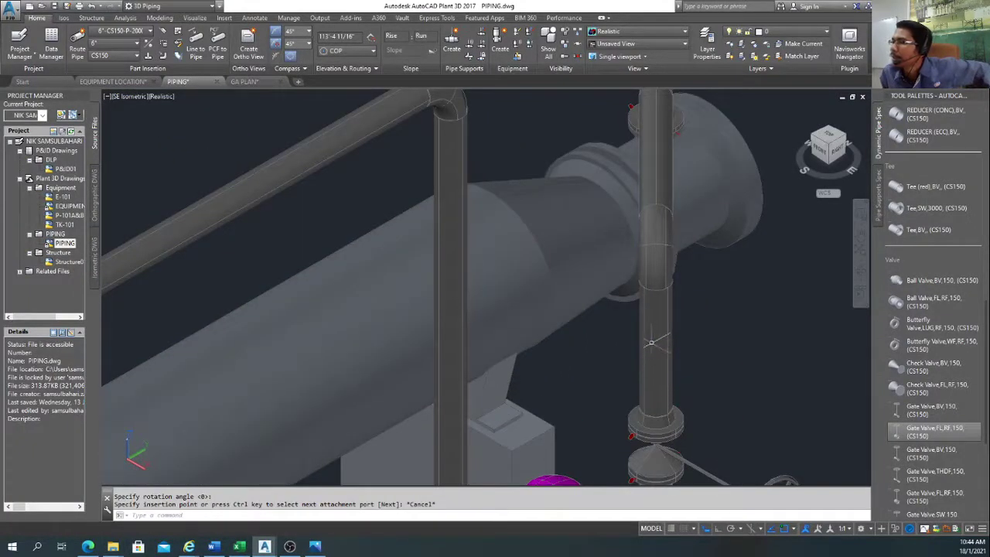
left_click(77, 42)
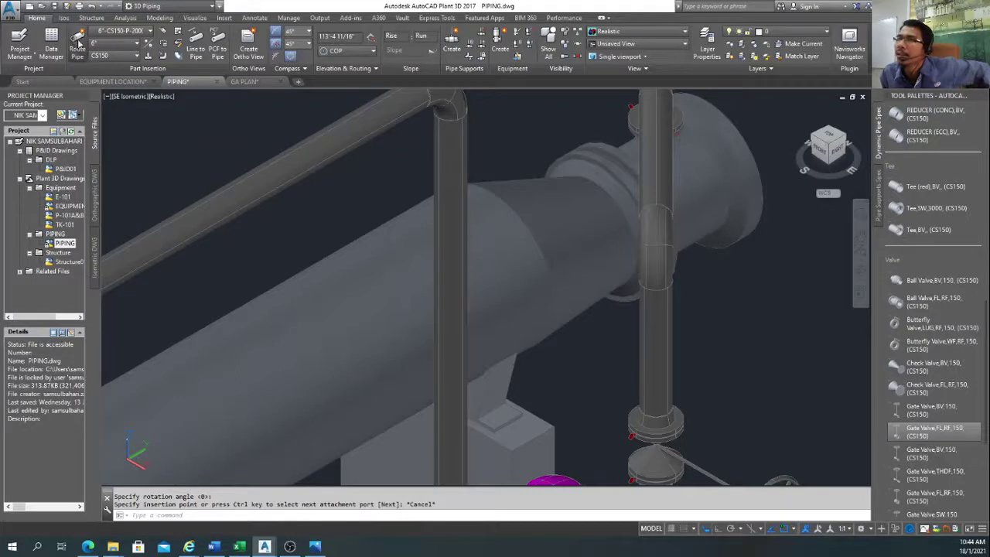
left_click(655, 345)
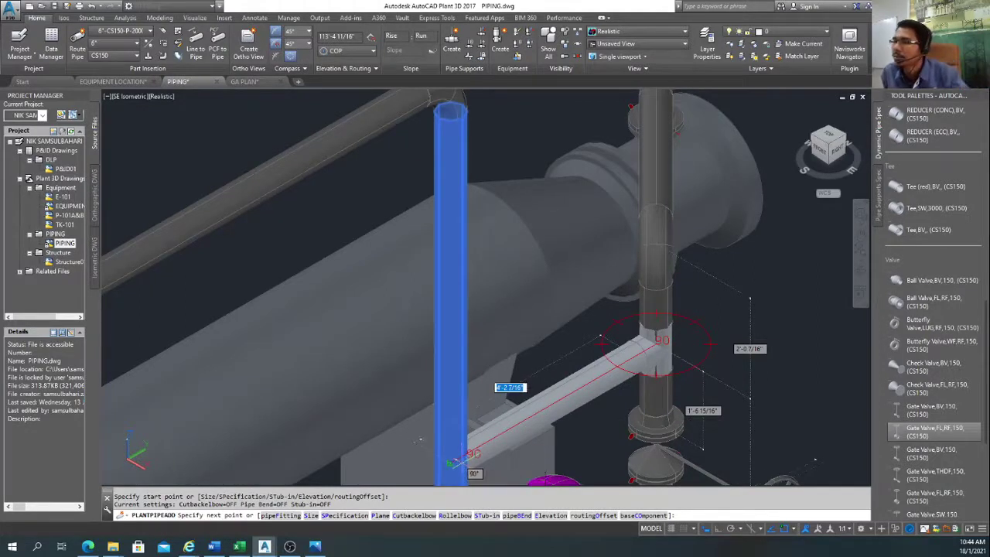
key("Escape")
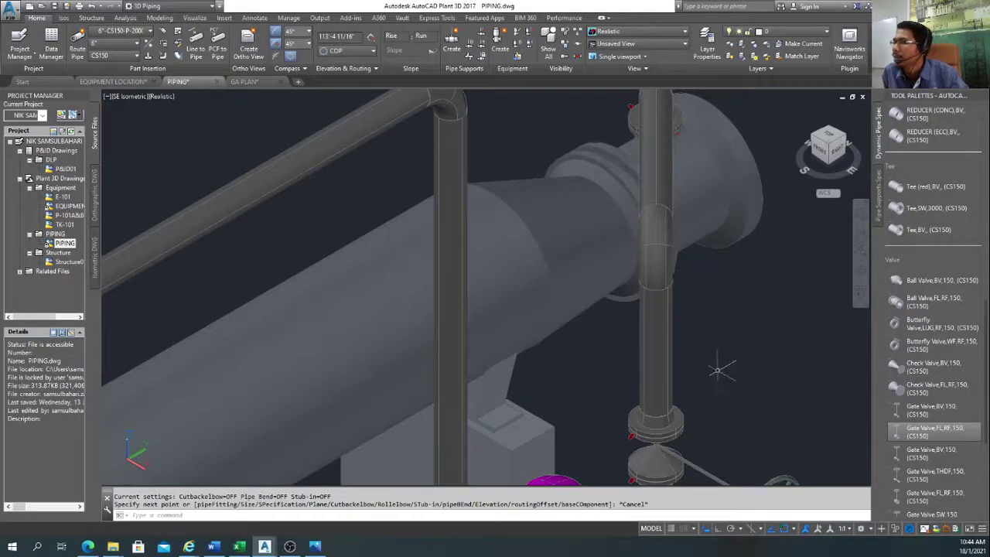
Step: Insert a Tee (red), BV (CS150) above the gate valve in the vertical pipe nearest the vessel's flanged end, branch facing the other vertical pipe
middle_click_drag(717, 371, 683, 282)
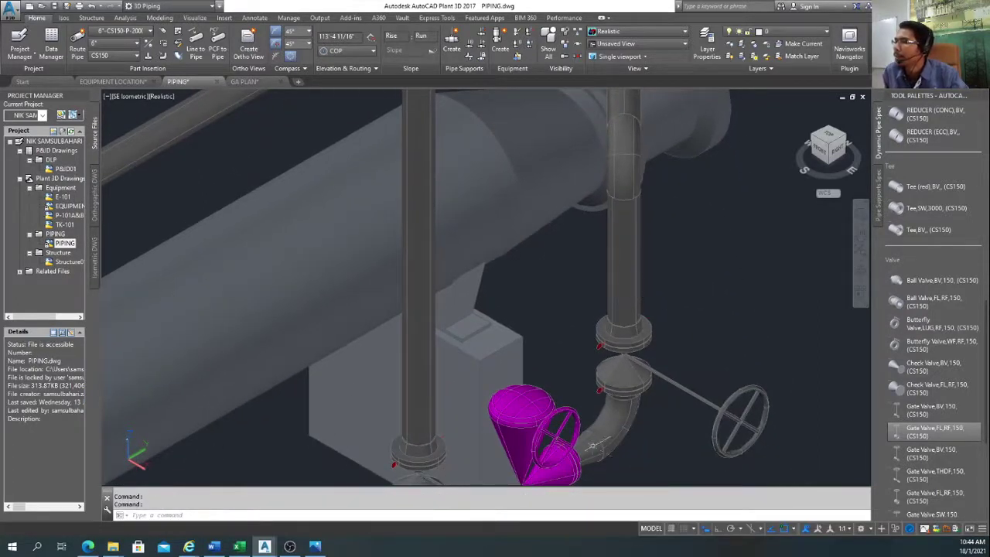
middle_click_drag(592, 446, 615, 365)
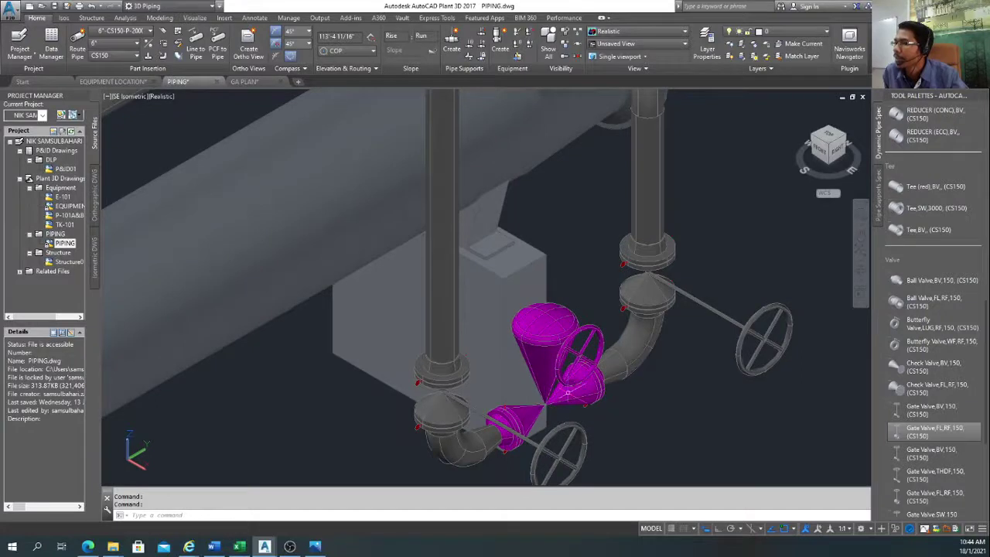
middle_click_drag(568, 393, 579, 442)
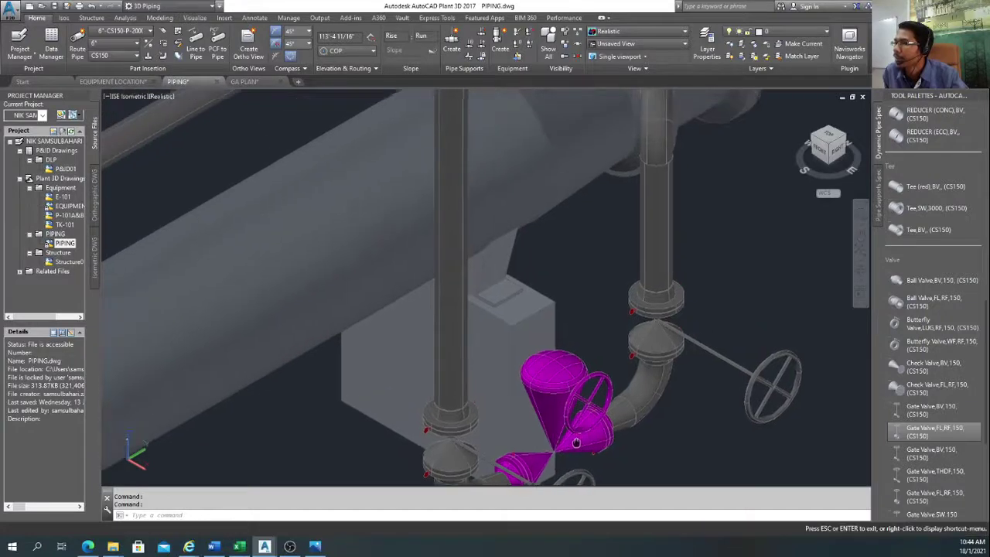
left_click(932, 186)
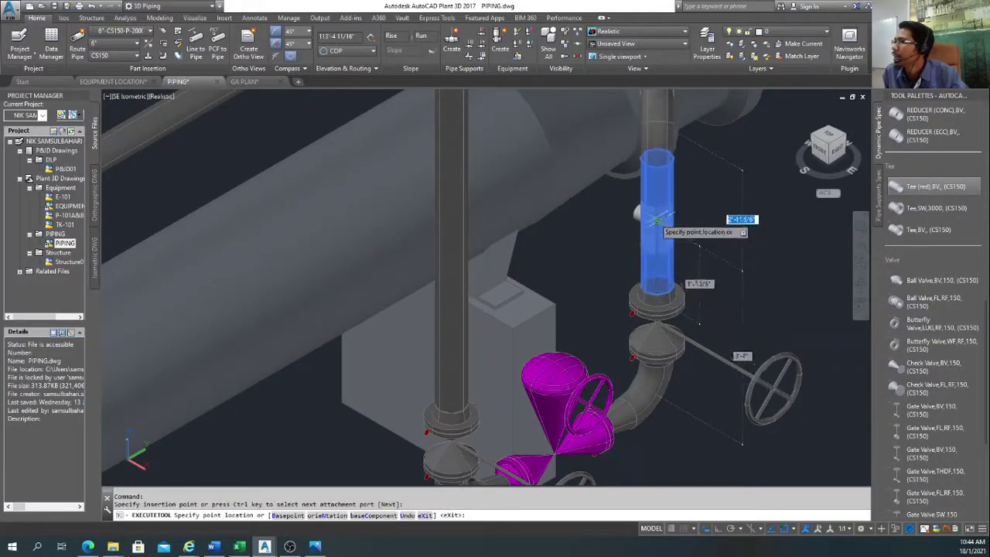
left_click(656, 224)
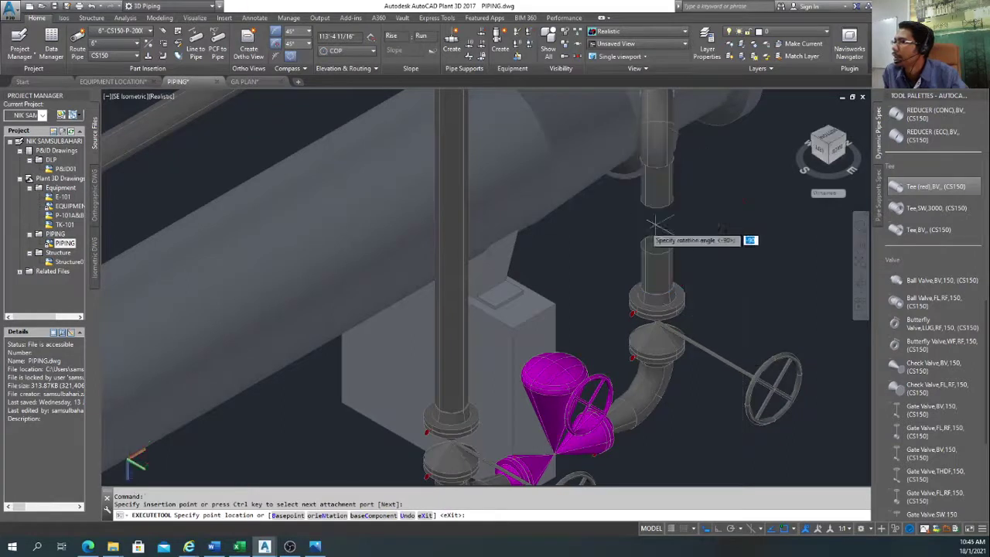
left_click(579, 260)
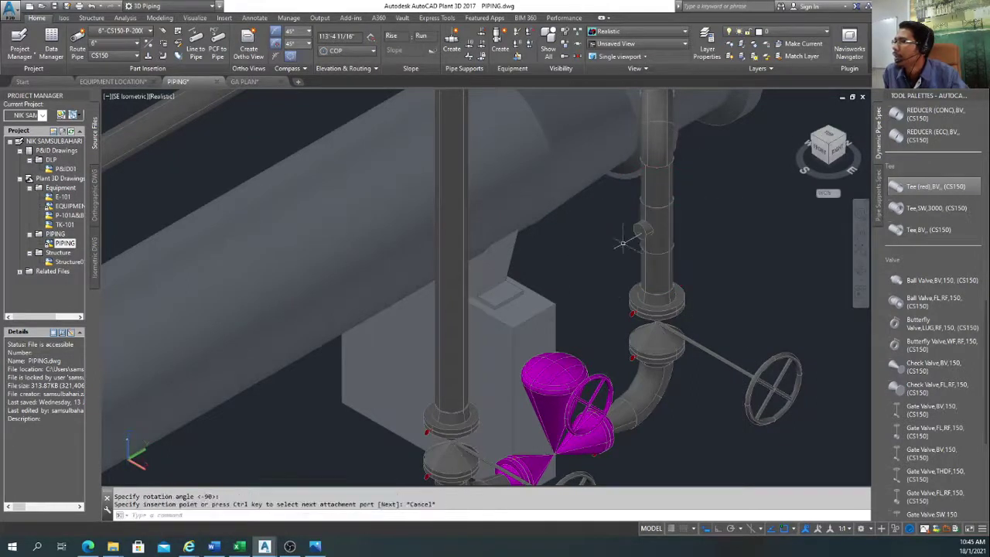
key("Escape")
Step: Substitute the new tee with the 6"x4" TEE (RED), BW, ASME B16.9
left_click(656, 224)
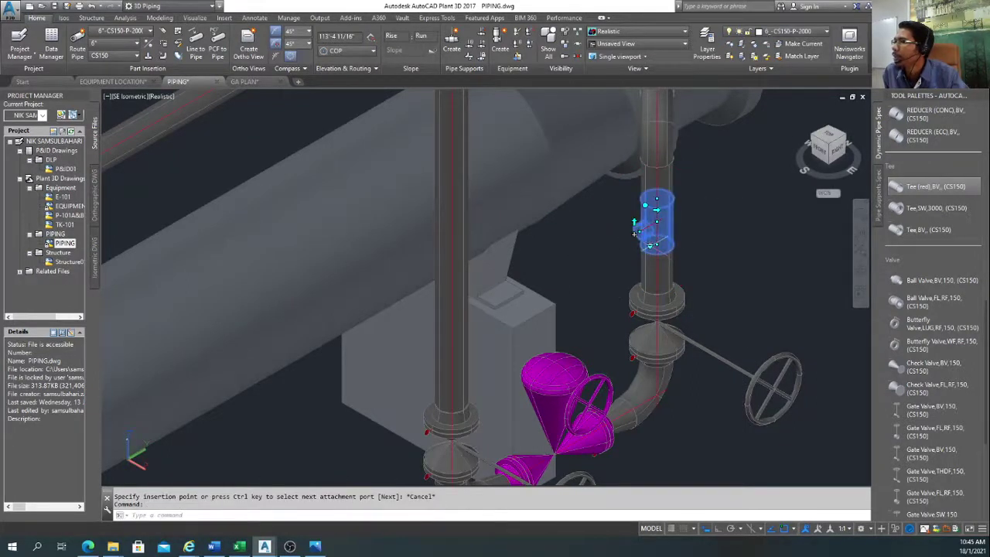
left_click(652, 246)
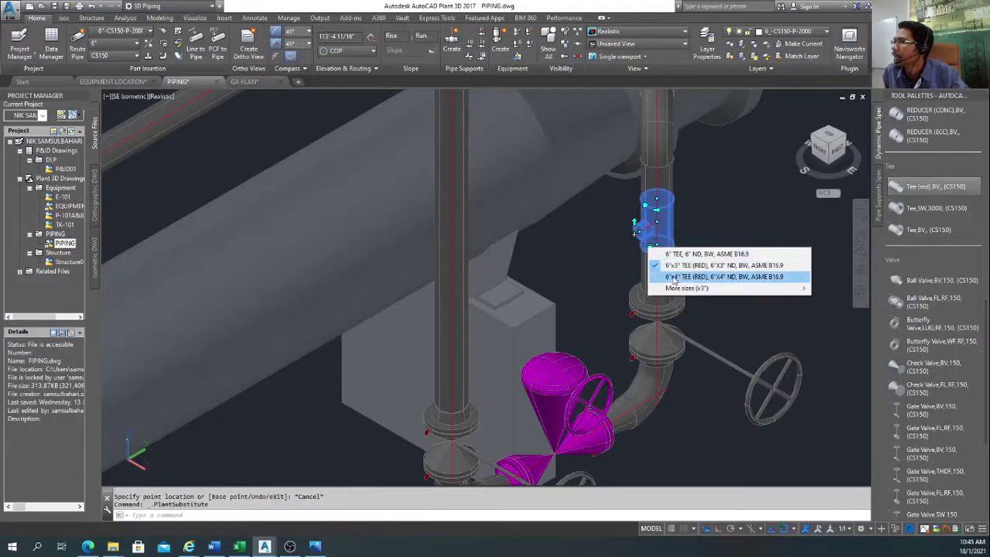
left_click(673, 277)
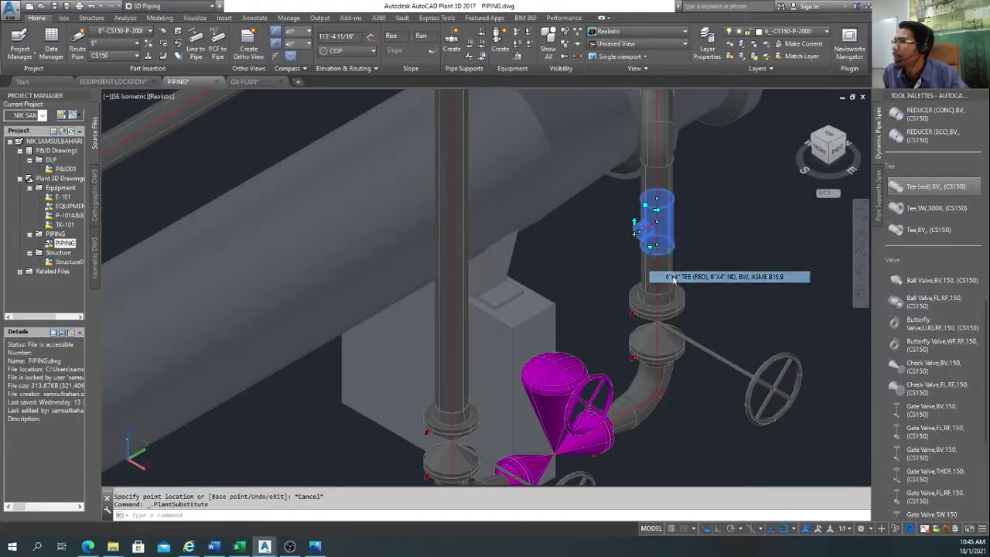
Step: Route a 4" bypass pipe from the reducing tee's branch straight into the opposite vertical pipe above its gate valve
left_click(648, 226)
left_click(640, 229)
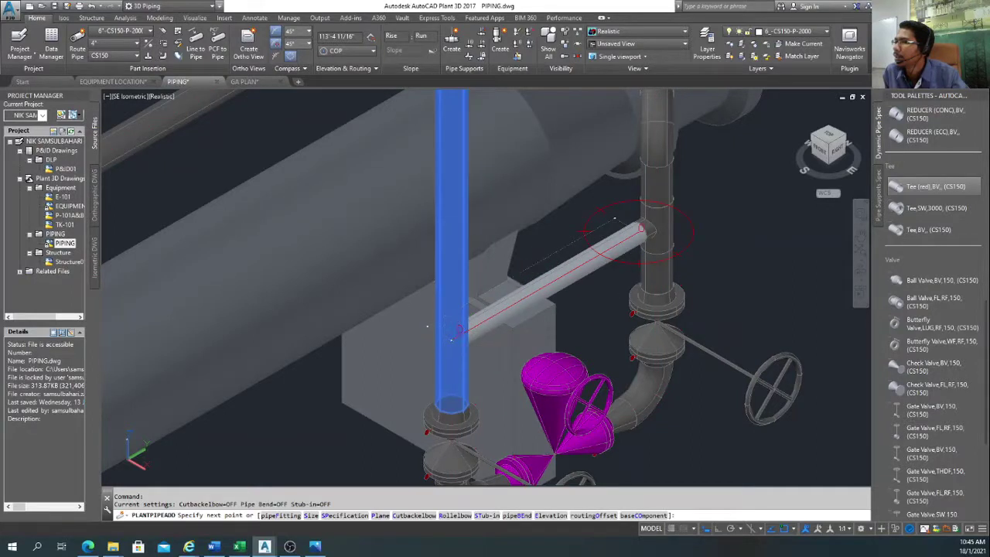
left_click(450, 338)
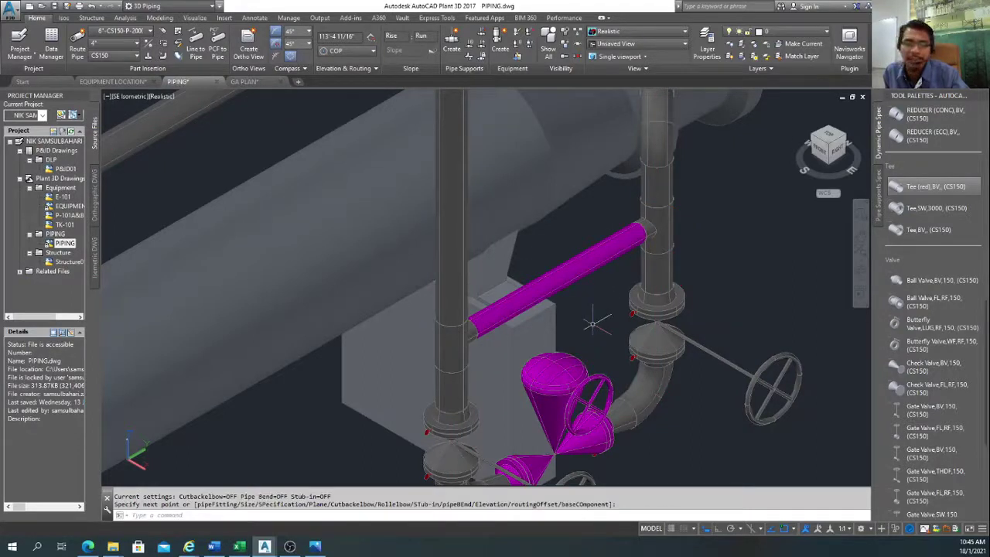
Step: Check the bypass centreline elevation in the GA elevation drawing and set the bypass pipe's COP elevation to 105'6"
left_click(580, 266)
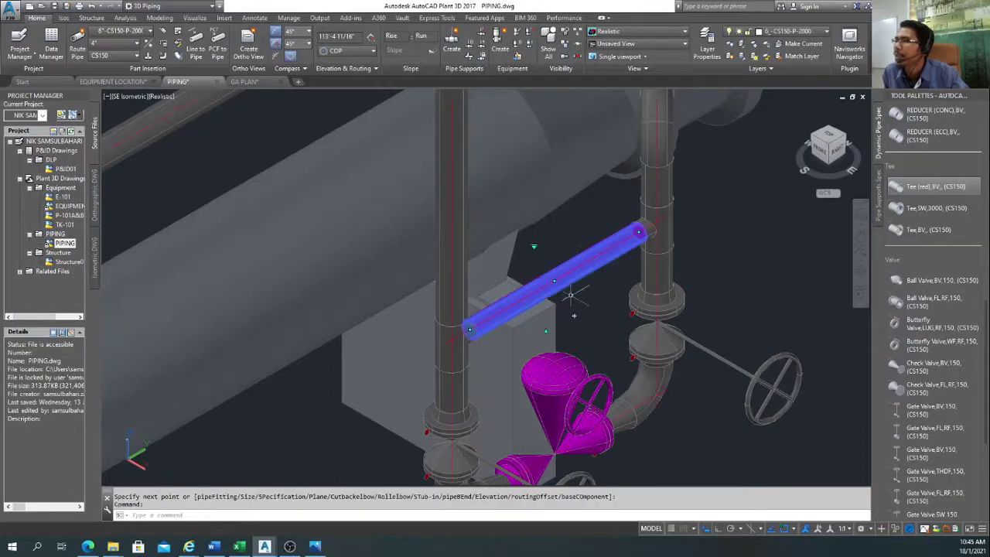
left_click(546, 331)
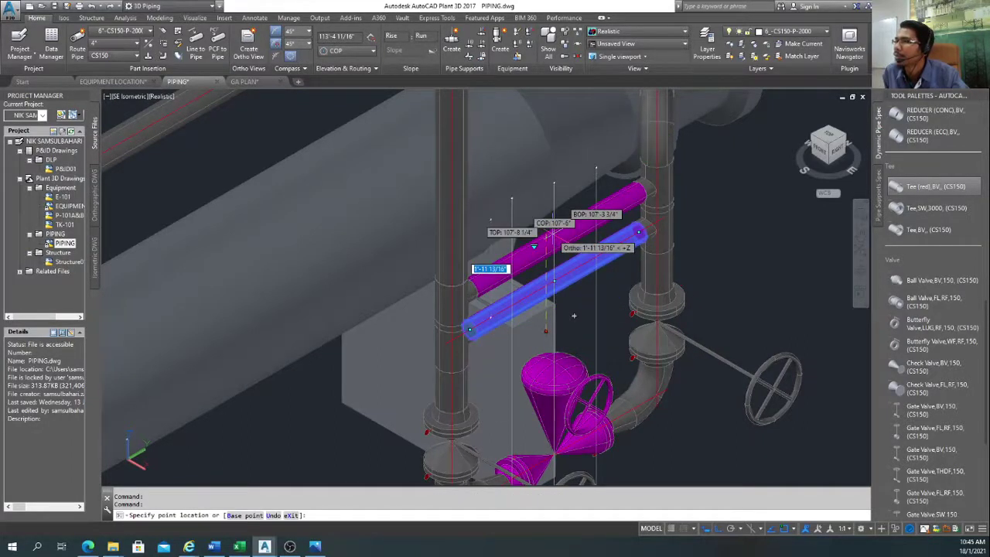
key("Escape")
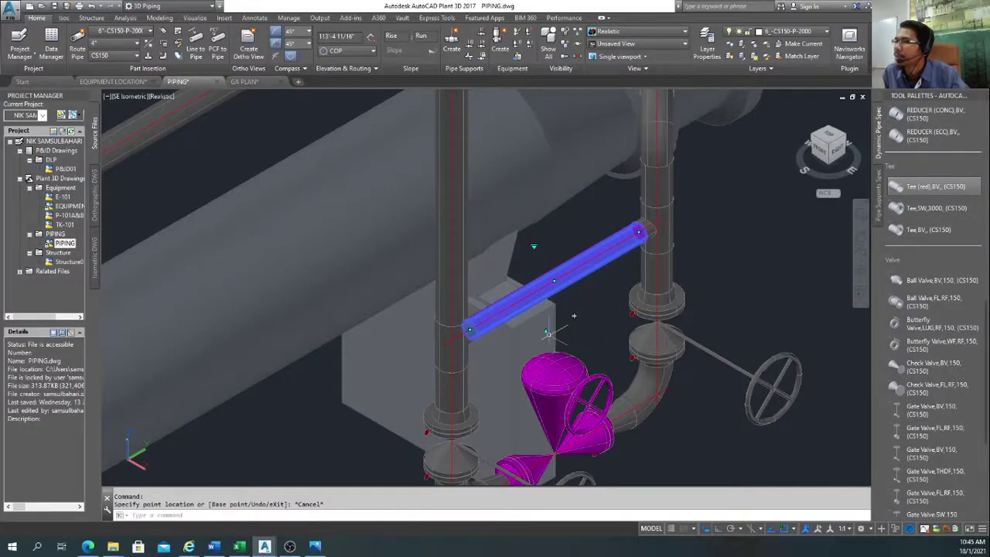
left_click(316, 547)
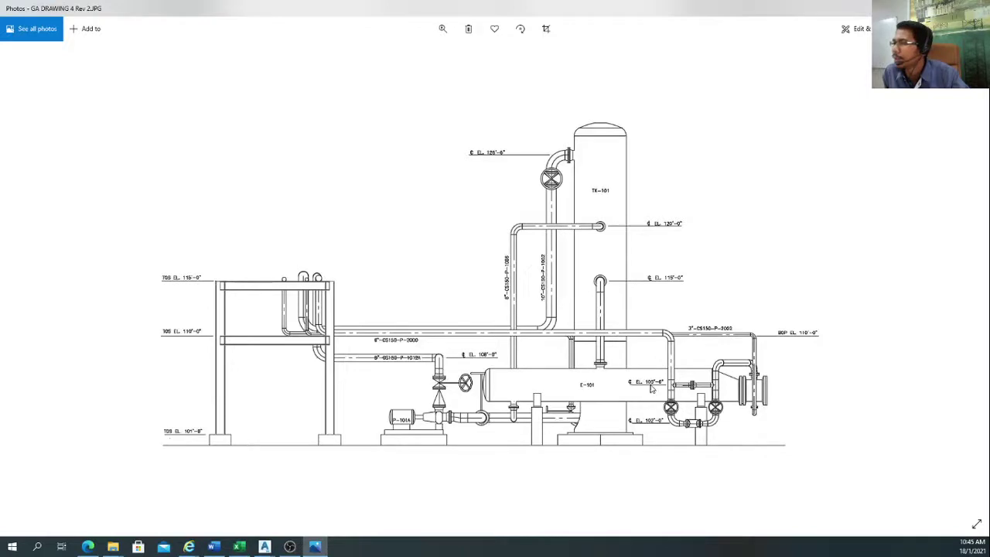
left_click(264, 547)
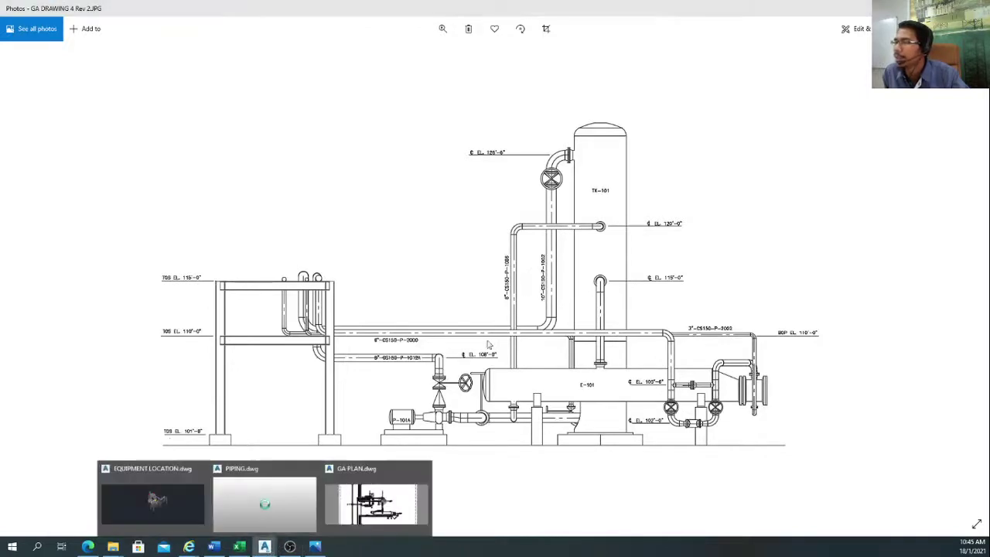
left_click(264, 501)
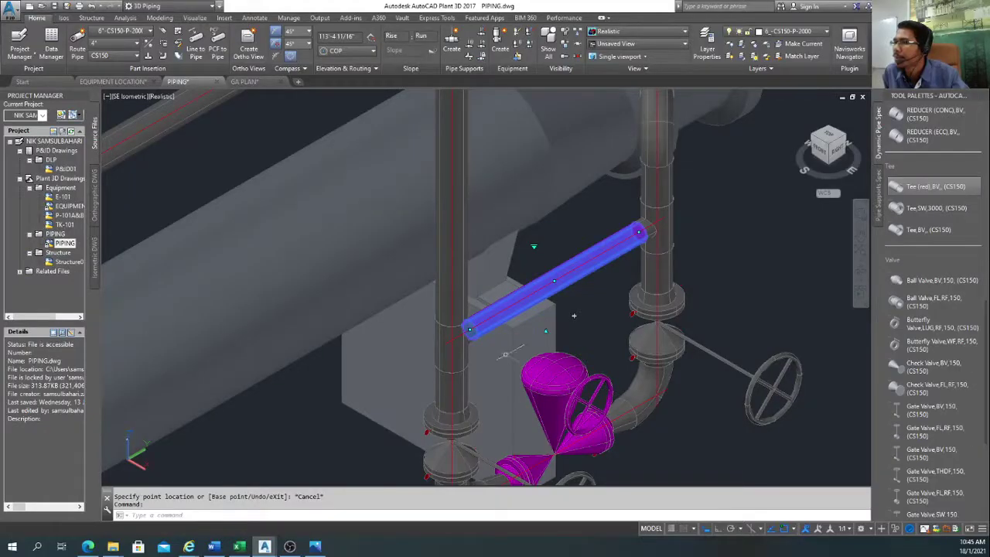
left_click(546, 331)
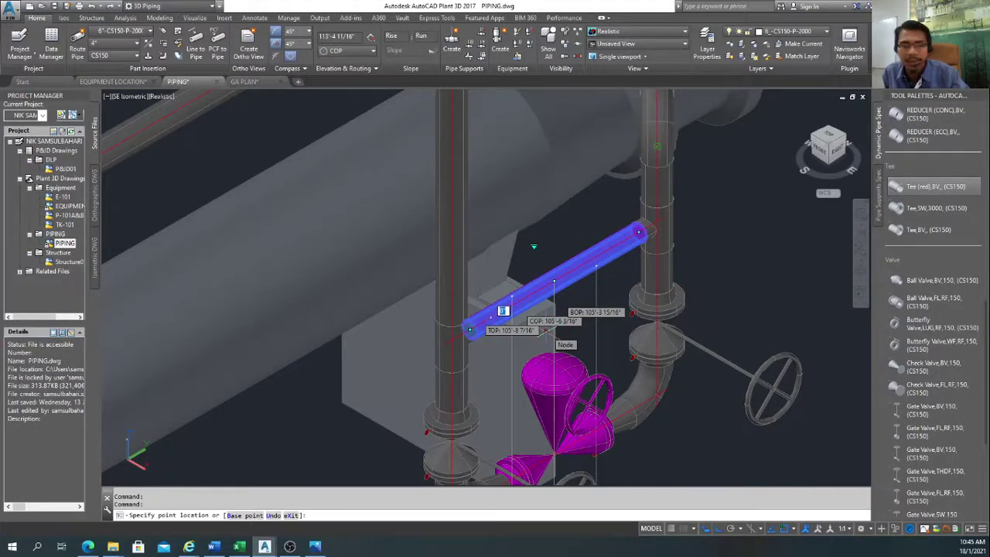
key("Tab")
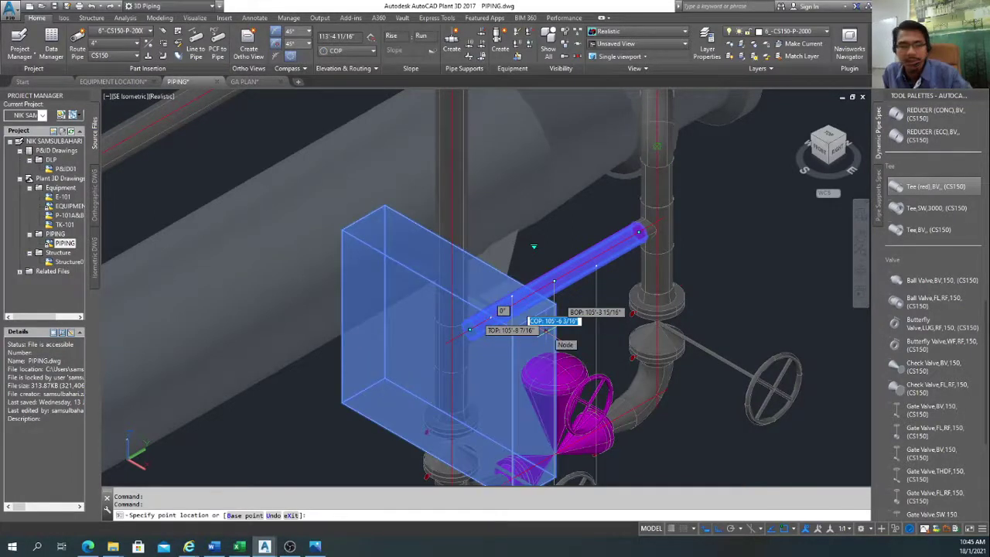
type("105'6")
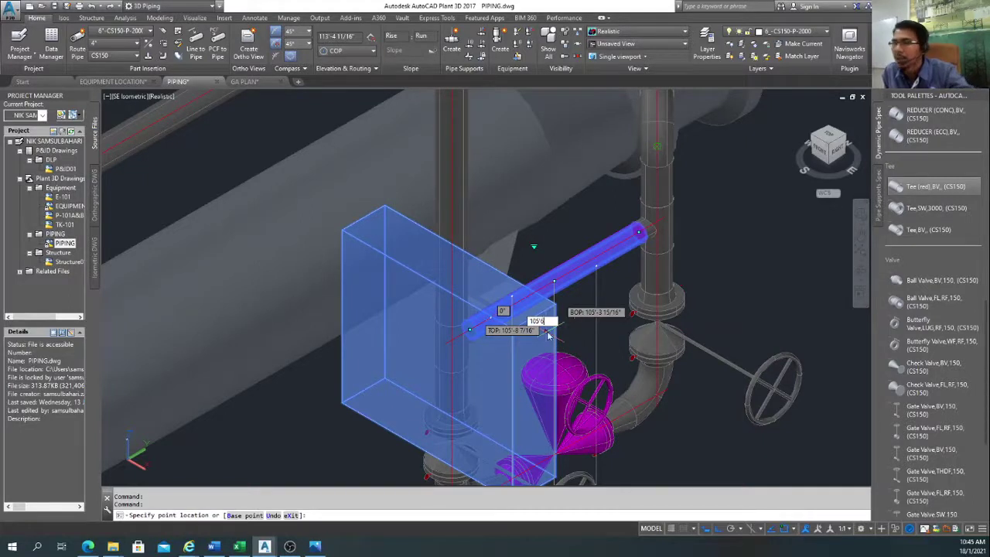
key("Return")
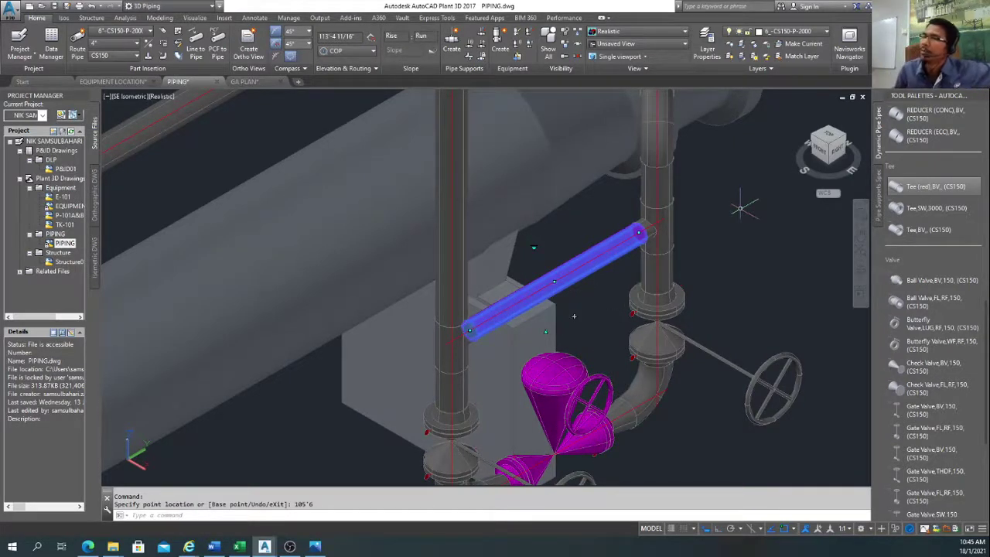
Step: Switch to the GA elevation drawing image and circle the TOS EL. 110'-0" and BOP EL. 110'-0" labels with a thin pen
scroll(740, 207, "down", 4)
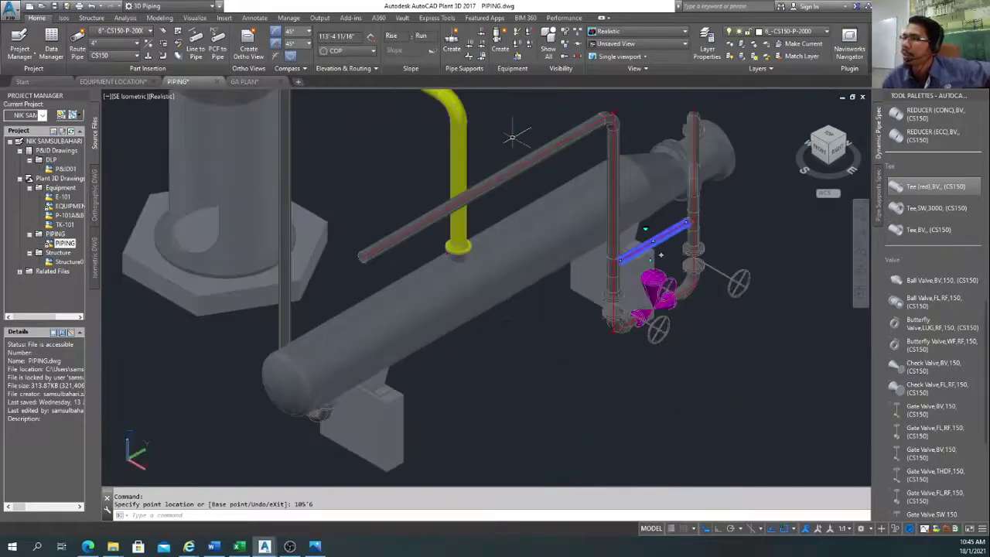
left_click(315, 546)
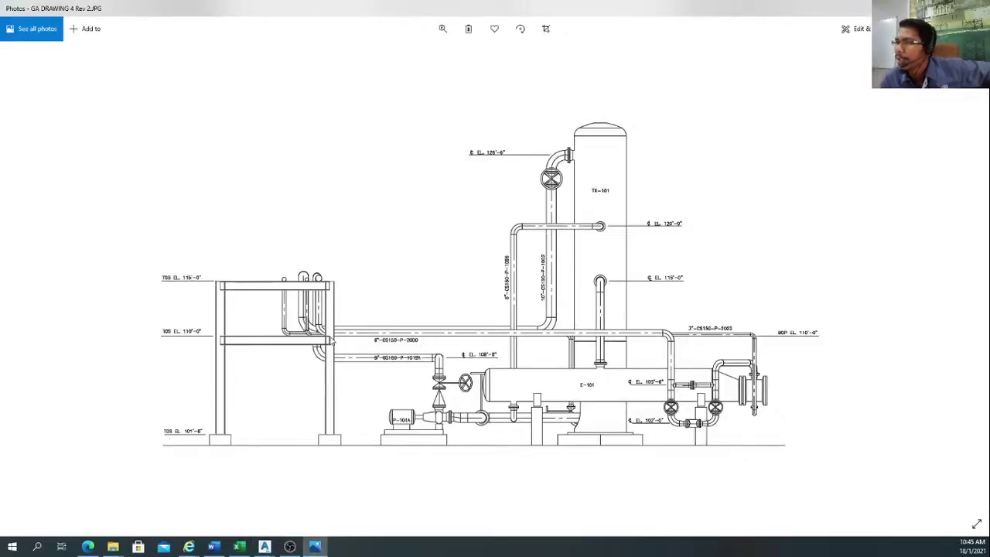
left_click(442, 29)
left_click_drag(396, 61, 402, 56)
left_click(855, 29)
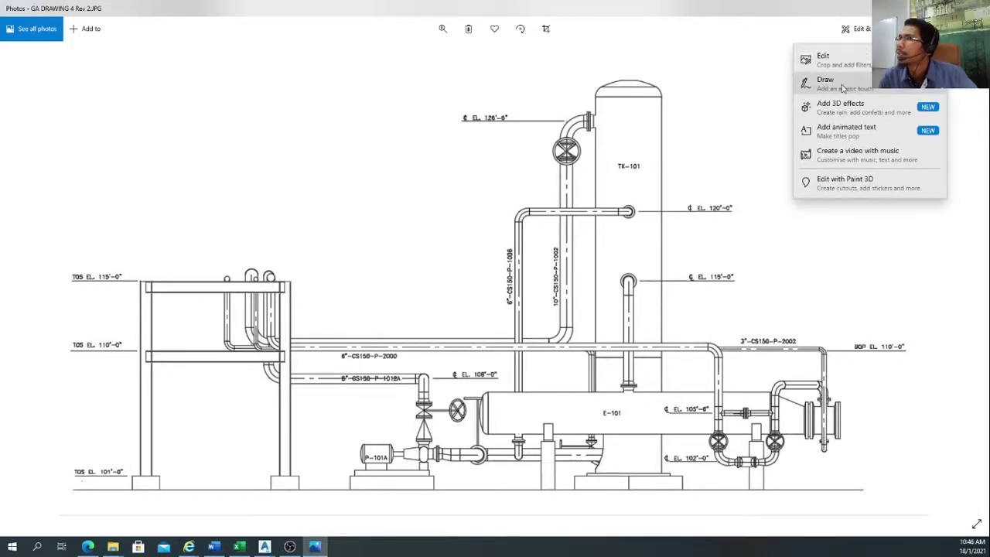
left_click(843, 88)
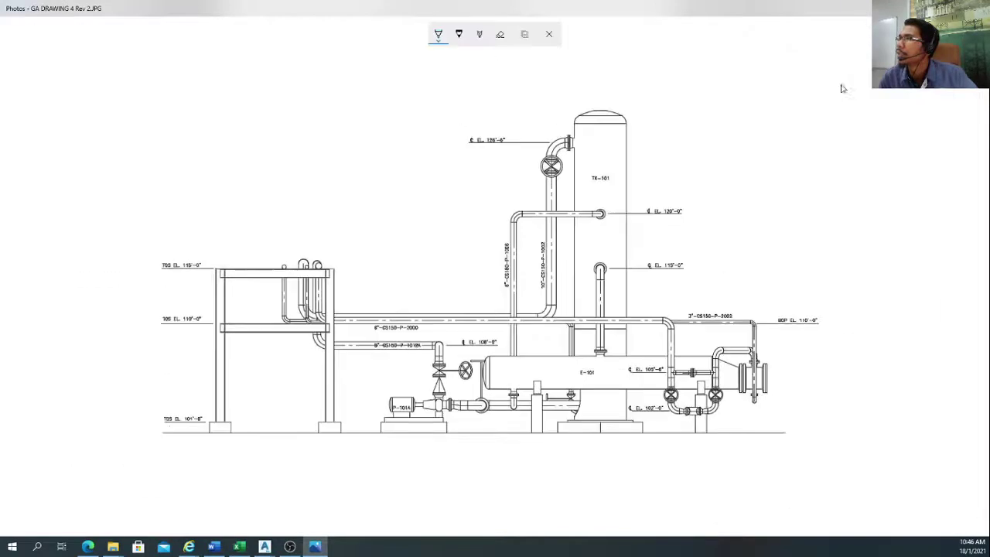
left_click(459, 36)
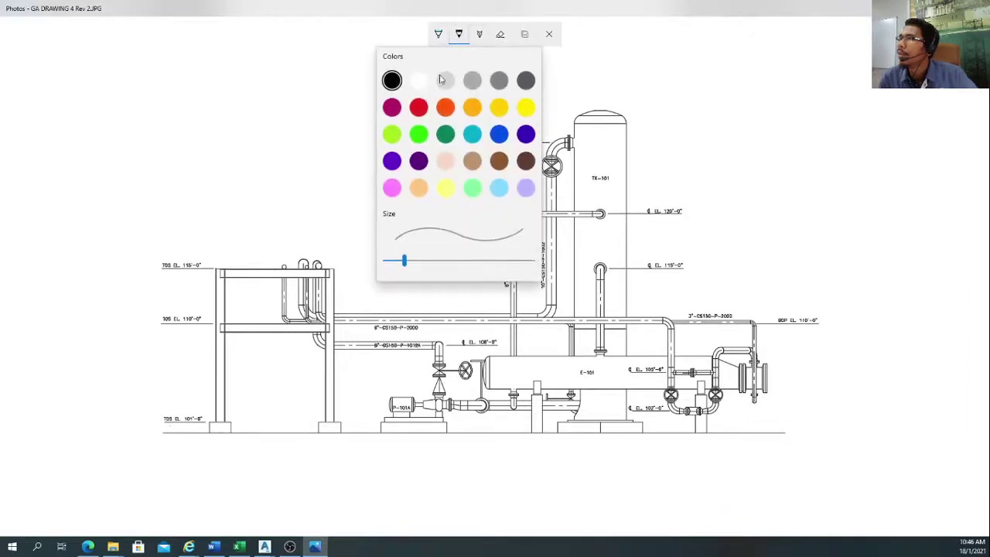
left_click_drag(404, 261, 394, 260)
left_click(419, 83)
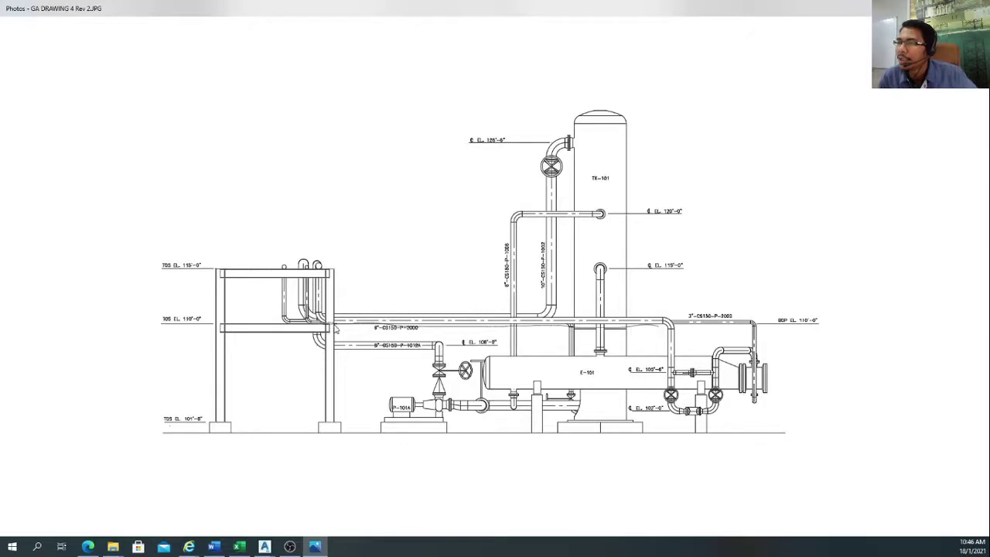
left_click_drag(190, 311, 151, 309)
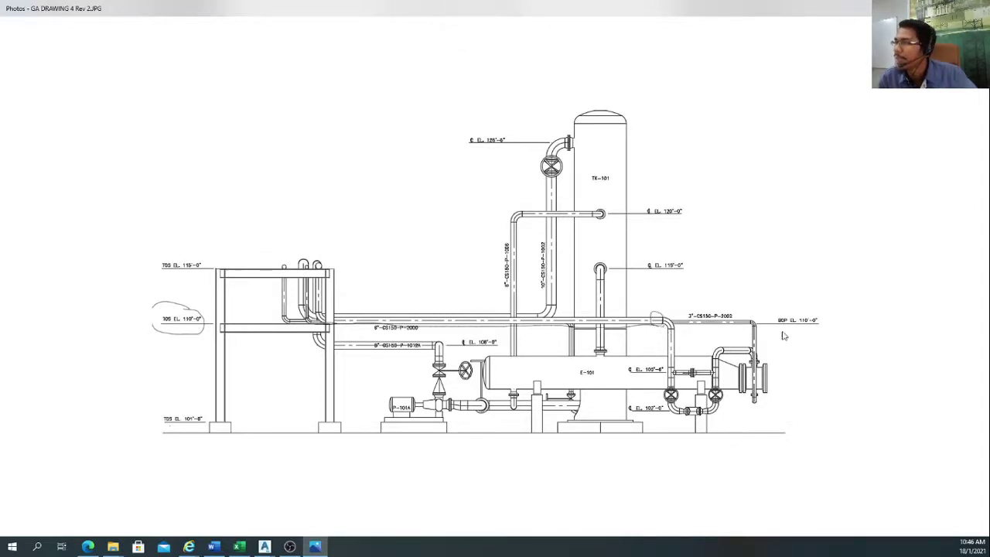
mouse_move(807, 330)
left_mouse_down()
mouse_move(811, 318)
mouse_move(793, 314)
mouse_move(804, 333)
left_mouse_up()
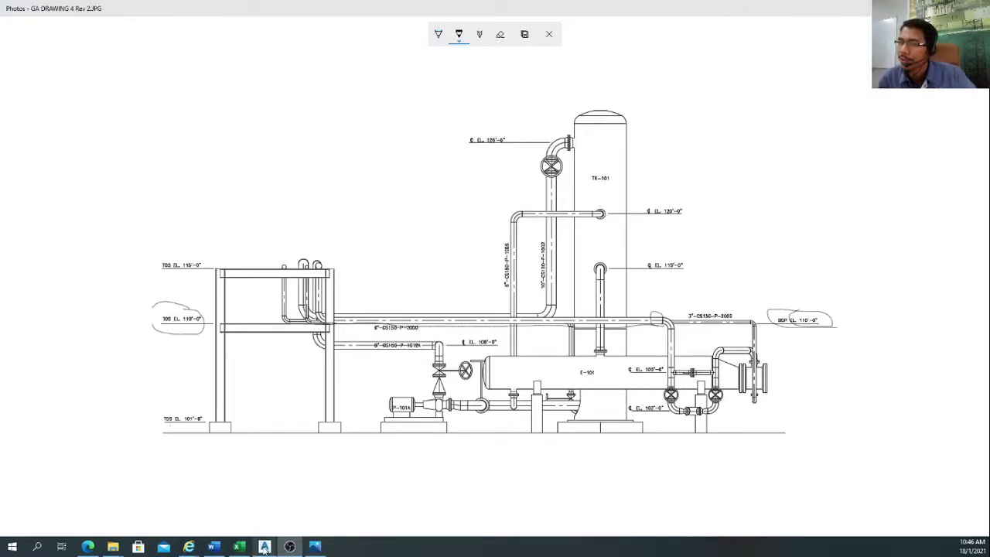
Step: Switch to AutoCAD Plant 3D and set the BOP elevation of the long horizontal pipe above the vessel to 110'
mouse_move(263, 547)
left_click(264, 503)
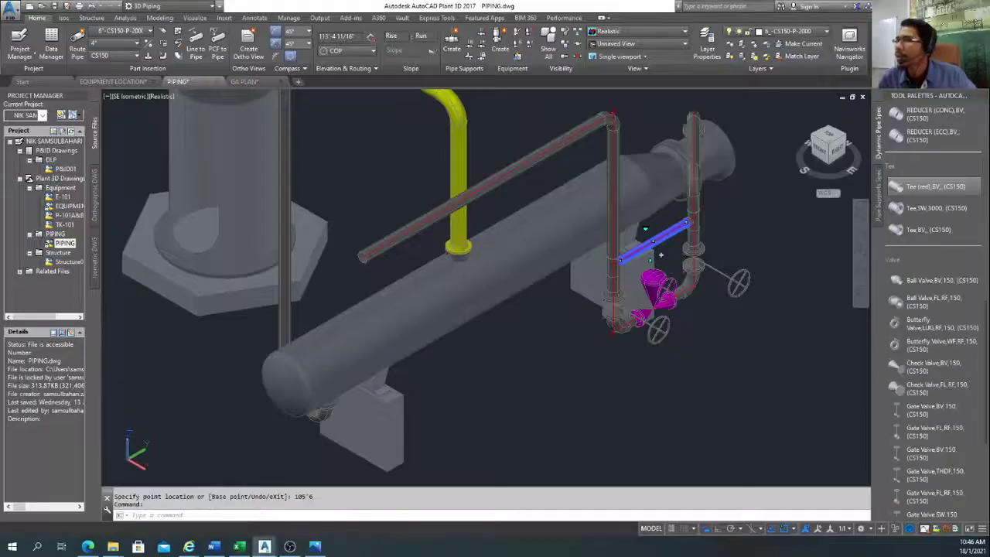
left_click(531, 216)
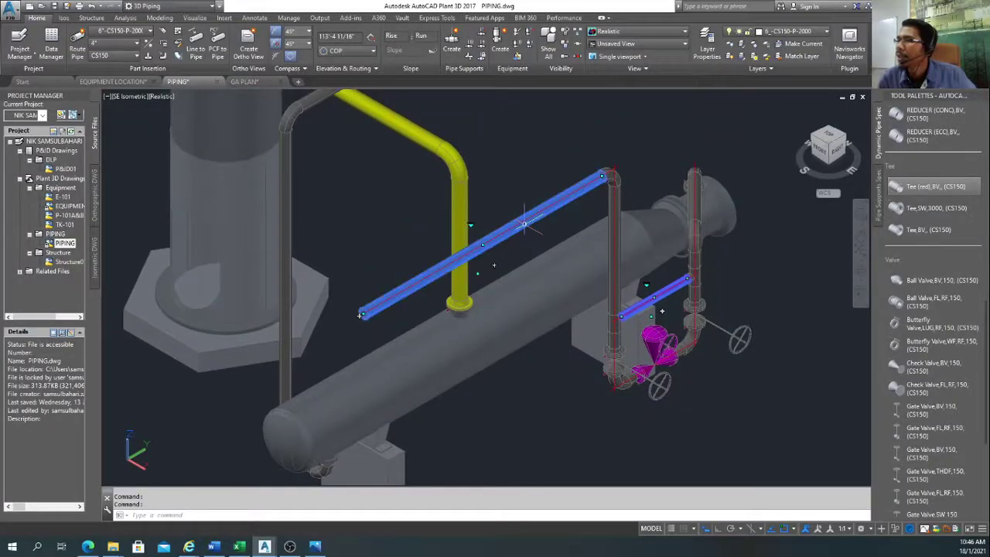
left_click(475, 273)
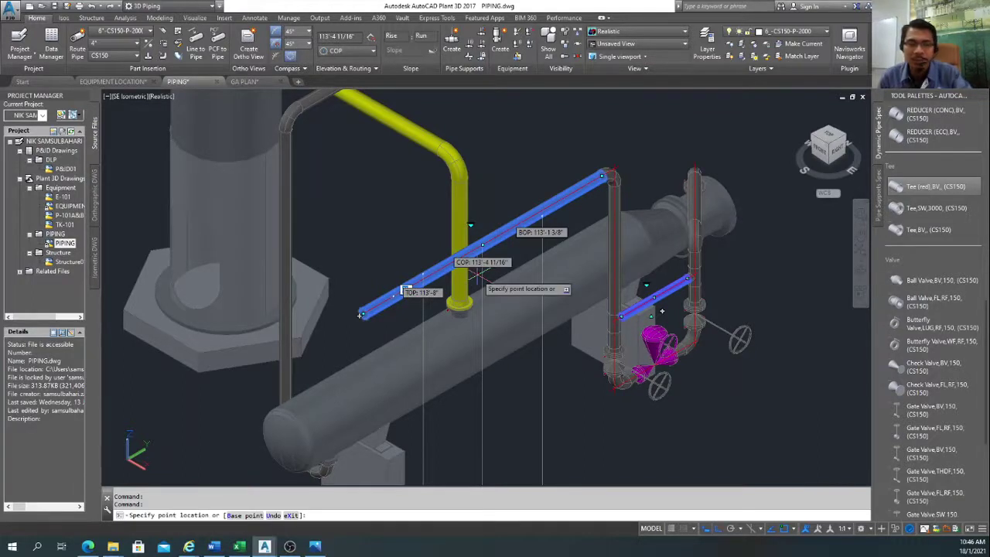
key("Tab")
key("Tab")
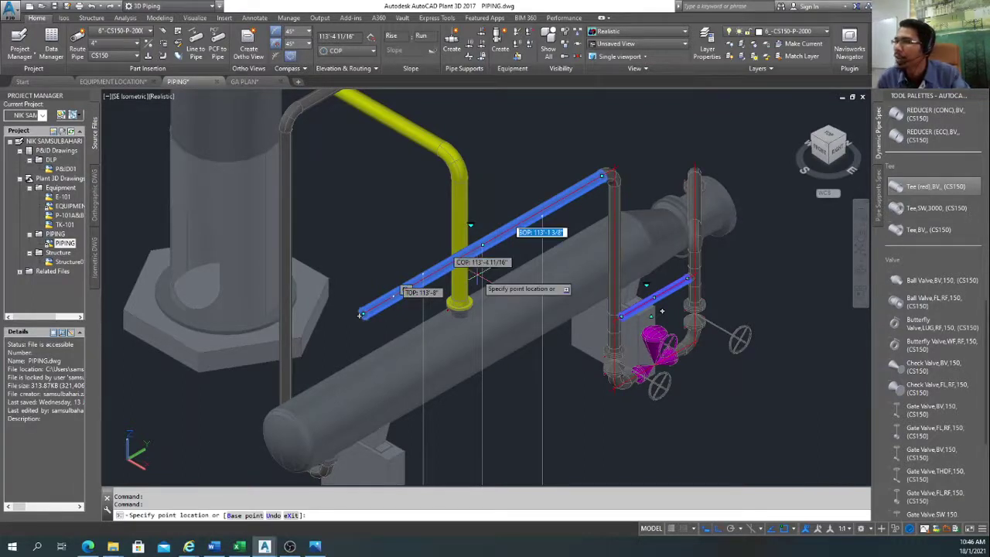
type("110")
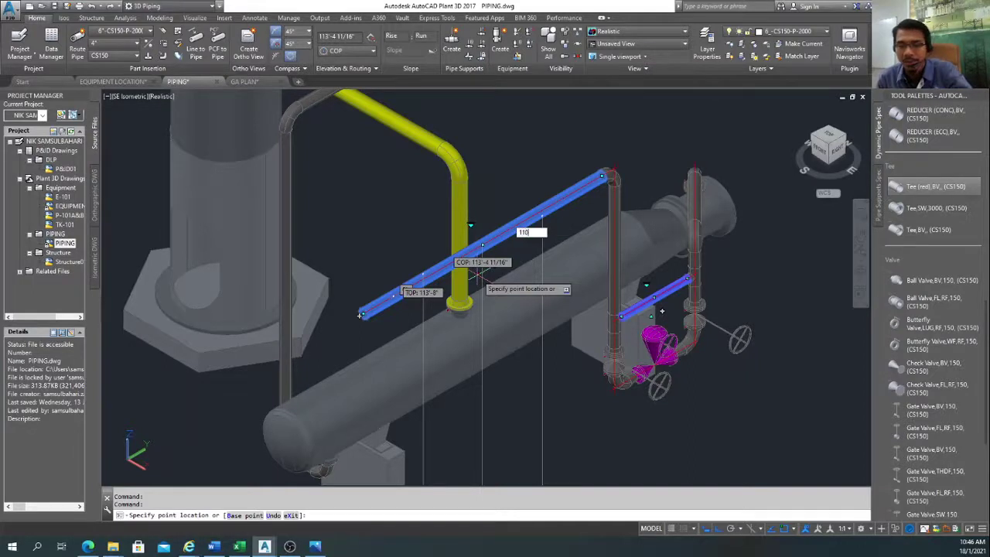
type("'")
key("Return")
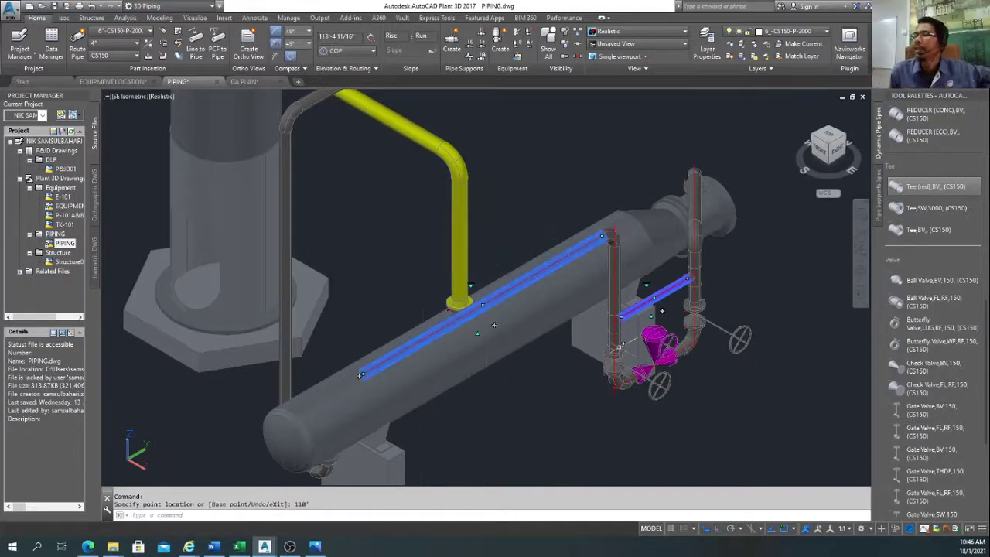
scroll(661, 313, "up", 2)
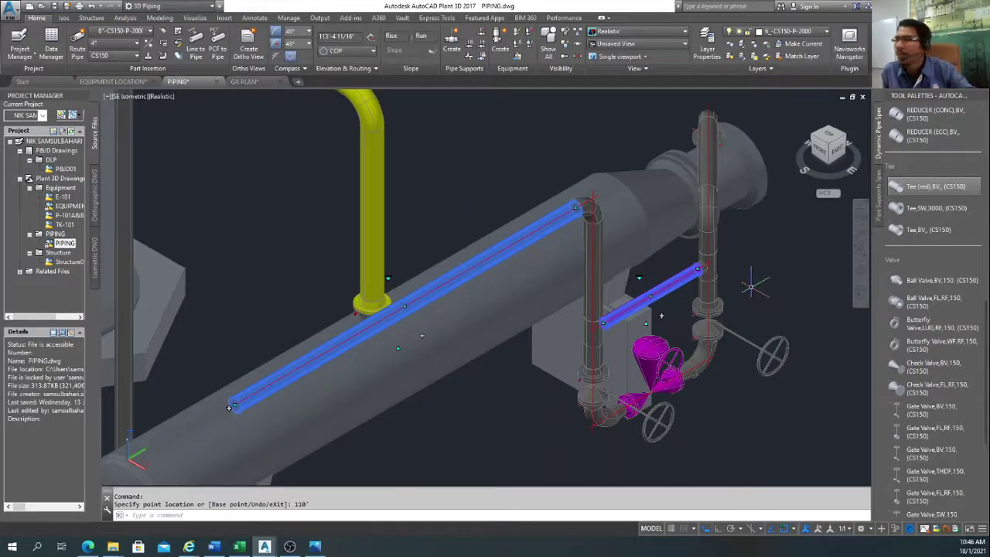
key("Escape")
Step: Insert a Gate Valve,FL,RF,150 (CS150) near the middle of the 4" bypass pipe with its handwheel pointing down
scroll(661, 293, "up", 2)
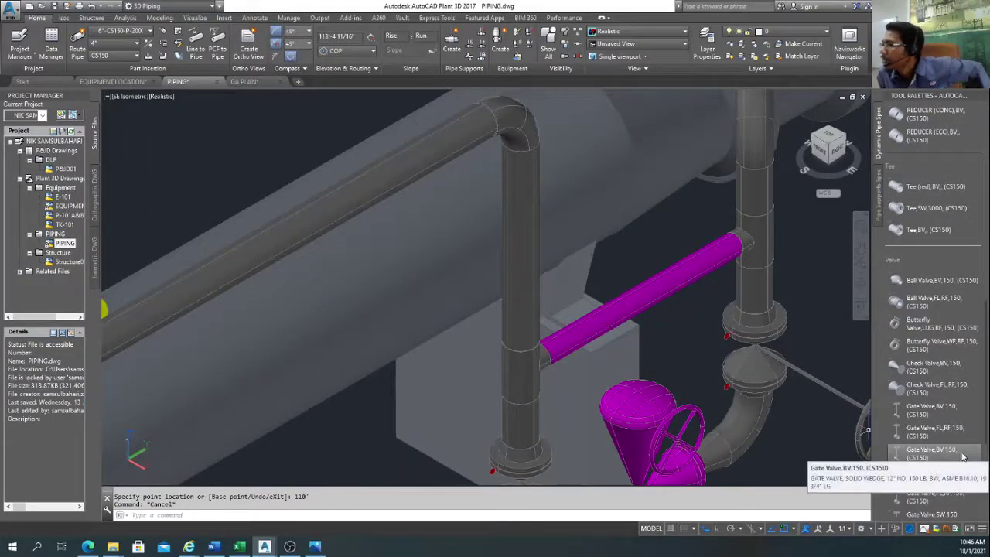
left_click(935, 432)
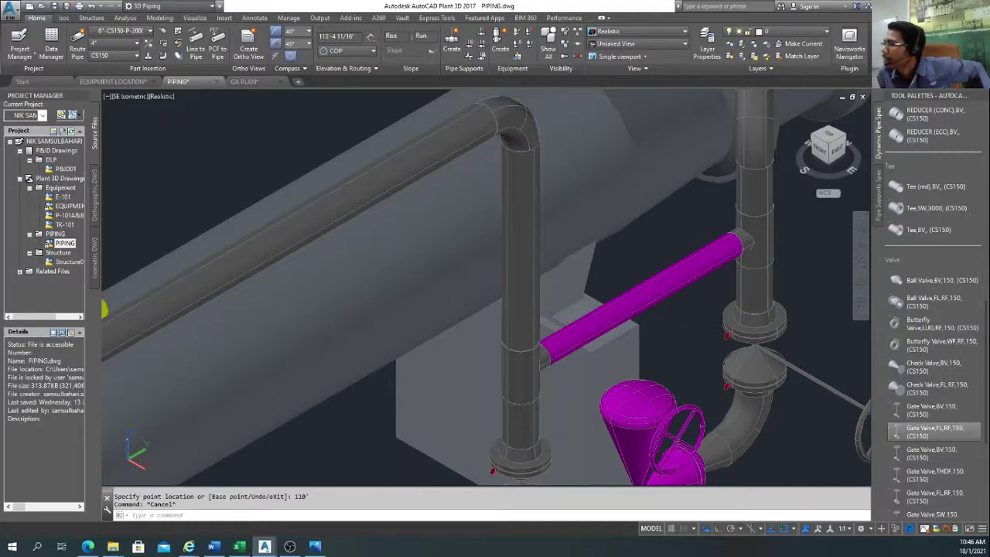
left_click(633, 293)
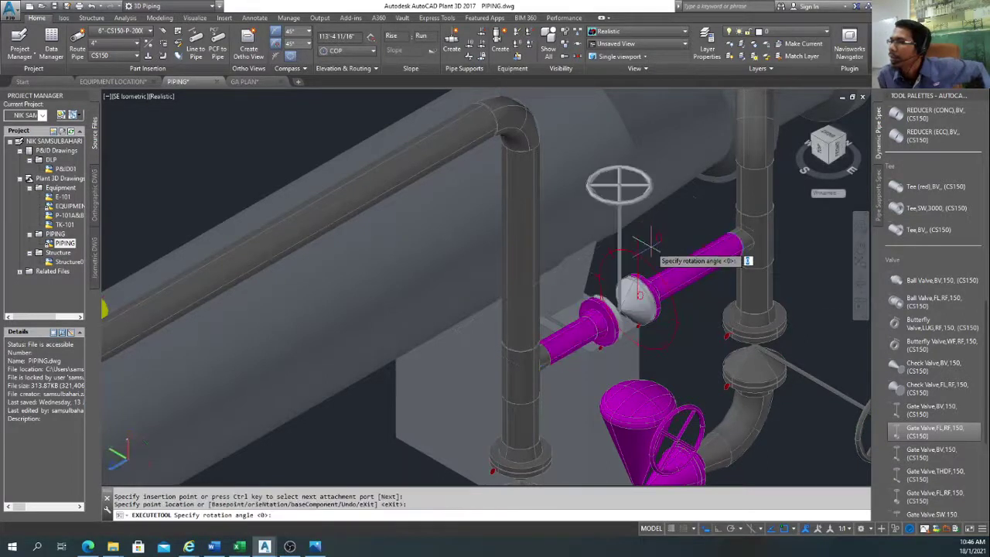
left_click(742, 398)
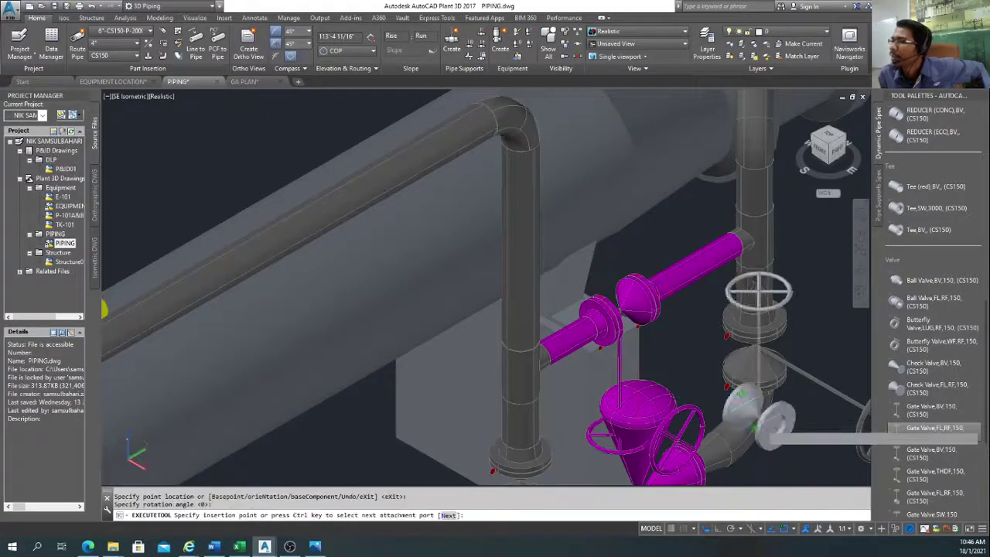
key("Escape")
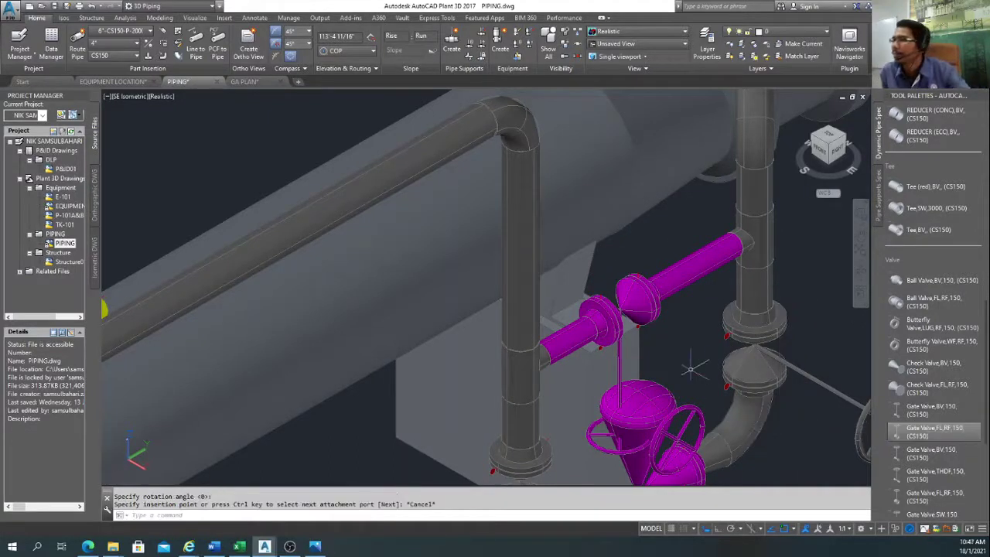
Step: Rotate the bypass line's gate valve about the pipe axis to adjust its handwheel direction
left_click(619, 362)
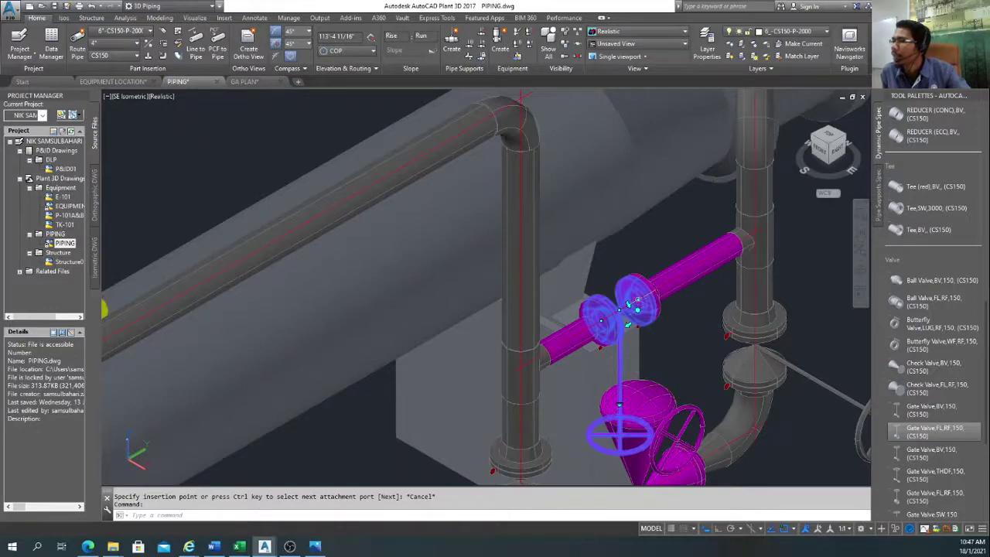
left_click(637, 307)
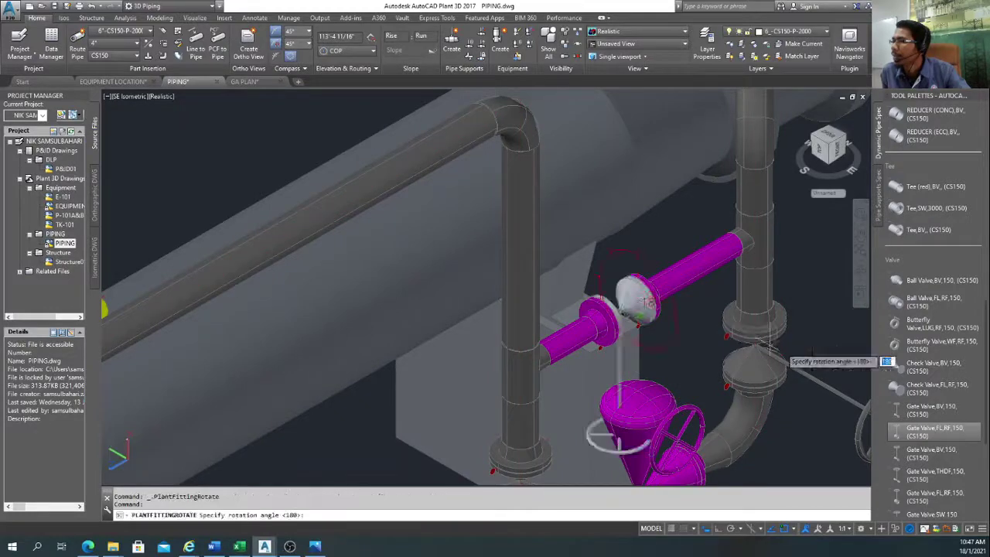
left_click(842, 361)
key("Escape")
scroll(826, 429, "down", 4)
middle_click_drag(807, 437, 792, 315)
scroll(679, 347, "down", 4)
scroll(630, 331, "down", 3)
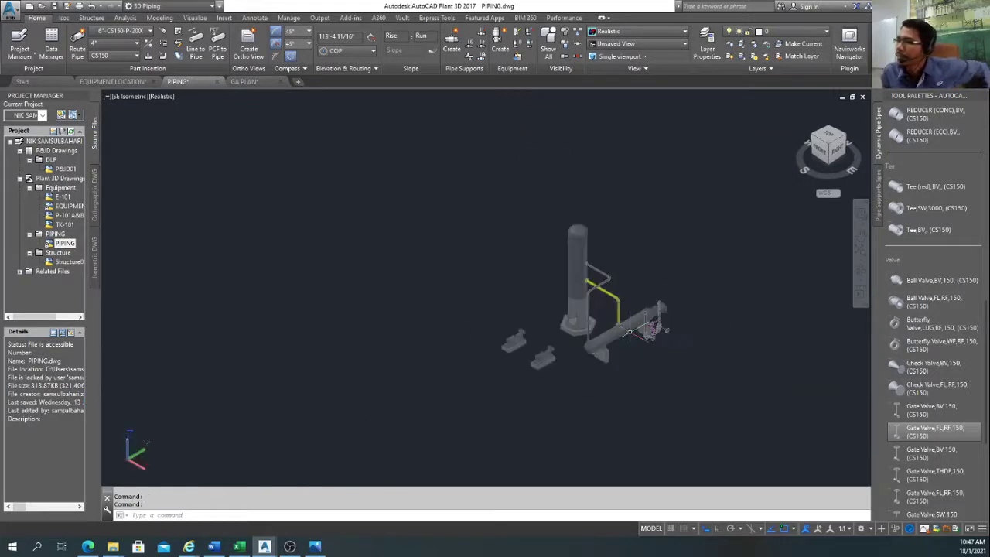
scroll(630, 331, "up", 5)
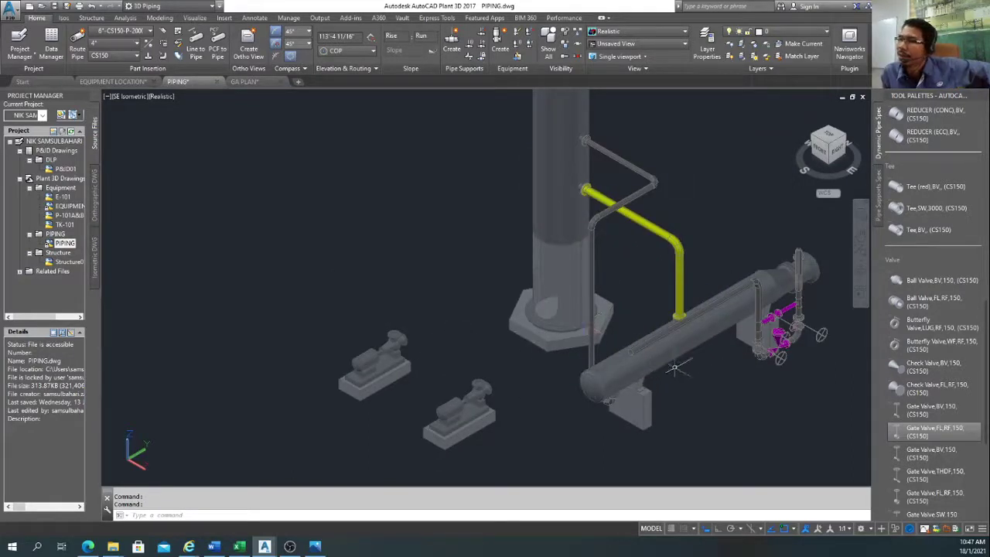
scroll(633, 354, "down", 4)
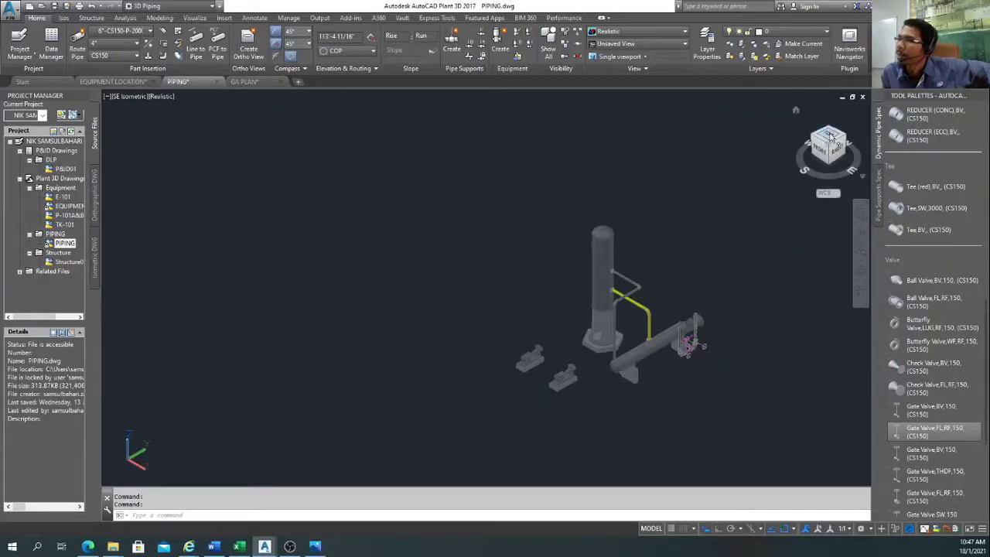
scroll(636, 346, "up", 5)
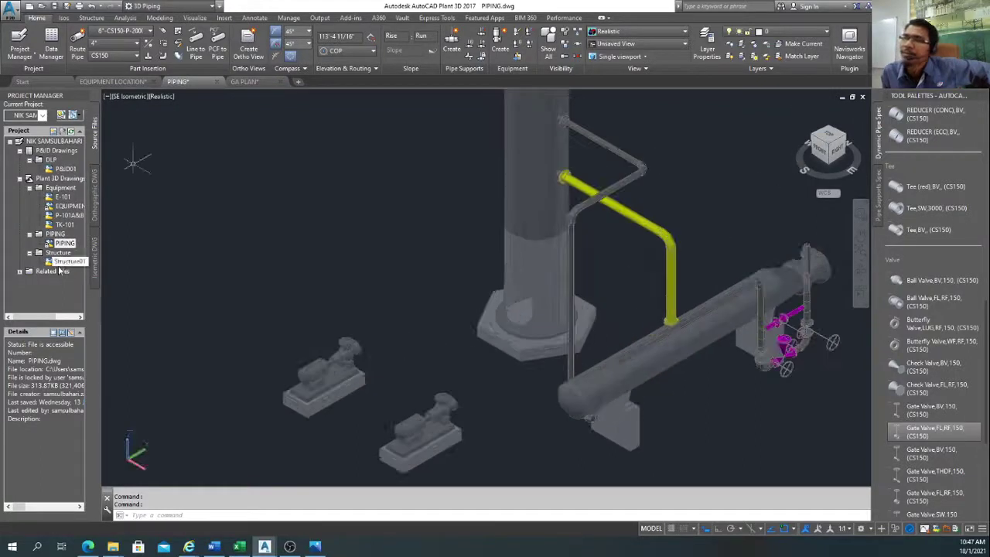
Step: Open the Structure01 drawing from the project and inspect the pipe rack in the SW isometric view
left_click(62, 264)
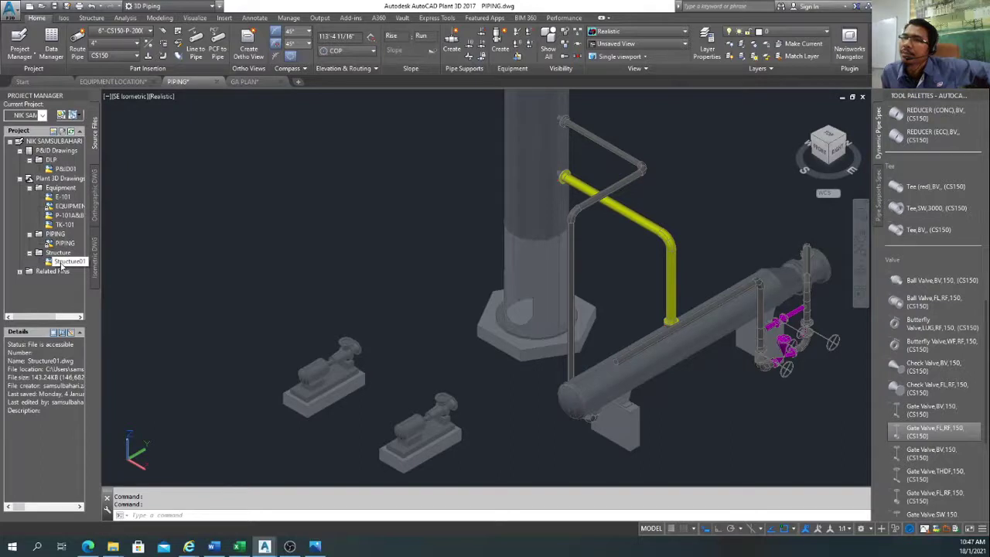
double_click(61, 264)
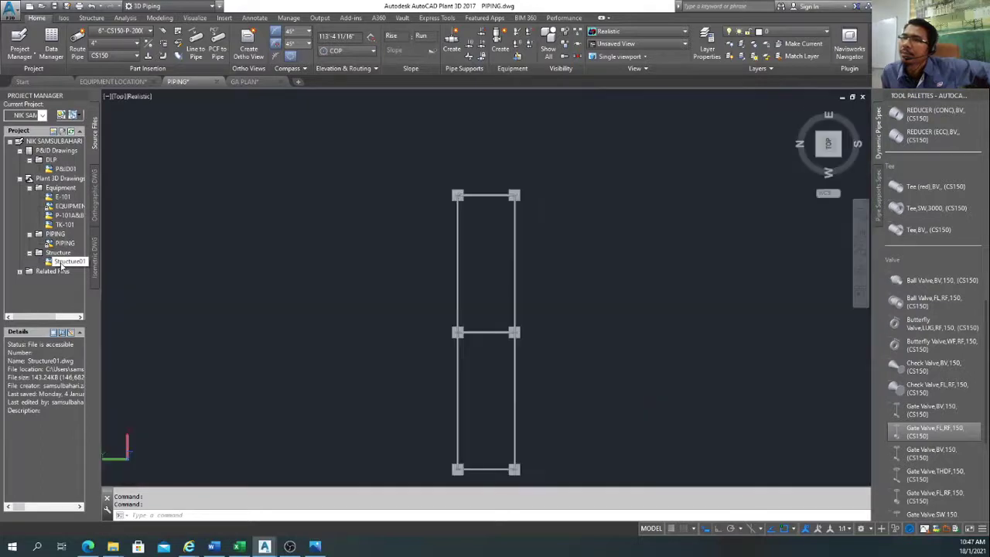
left_click(822, 155)
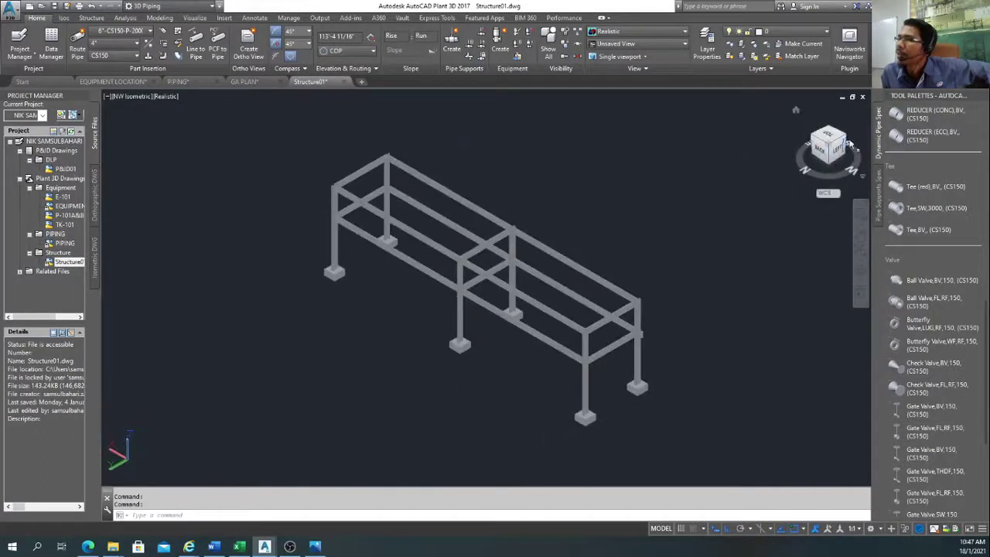
left_click(846, 142)
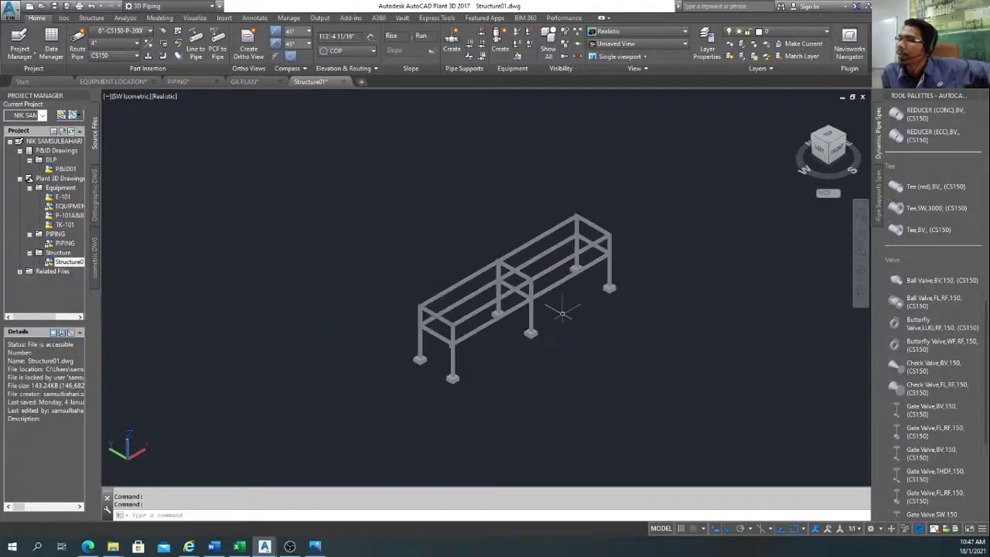
Step: Switch to the PIPING drawing, start attaching an external reference and browse to the Structure folder in Plant 3D Models
left_click(179, 81)
scroll(381, 284, "down", 3)
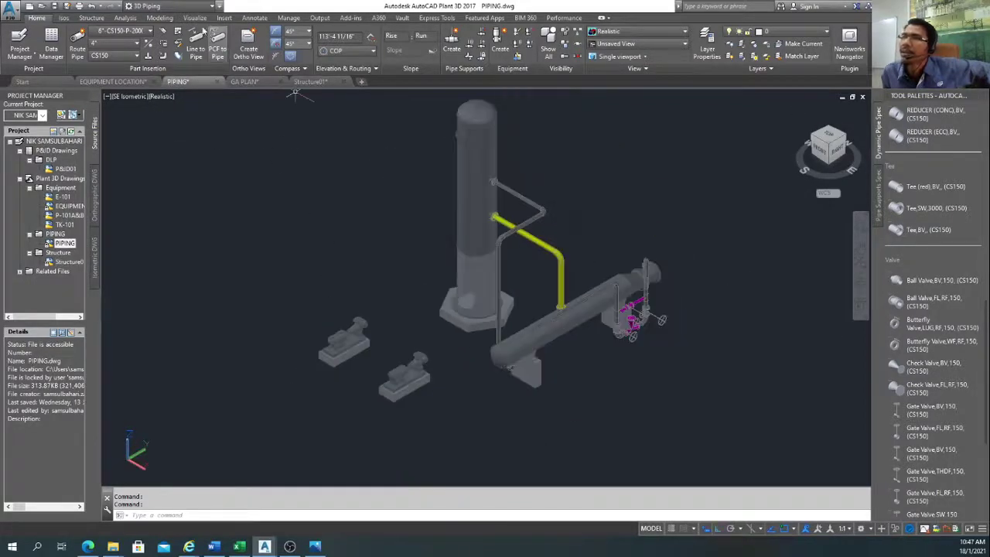
left_click(224, 17)
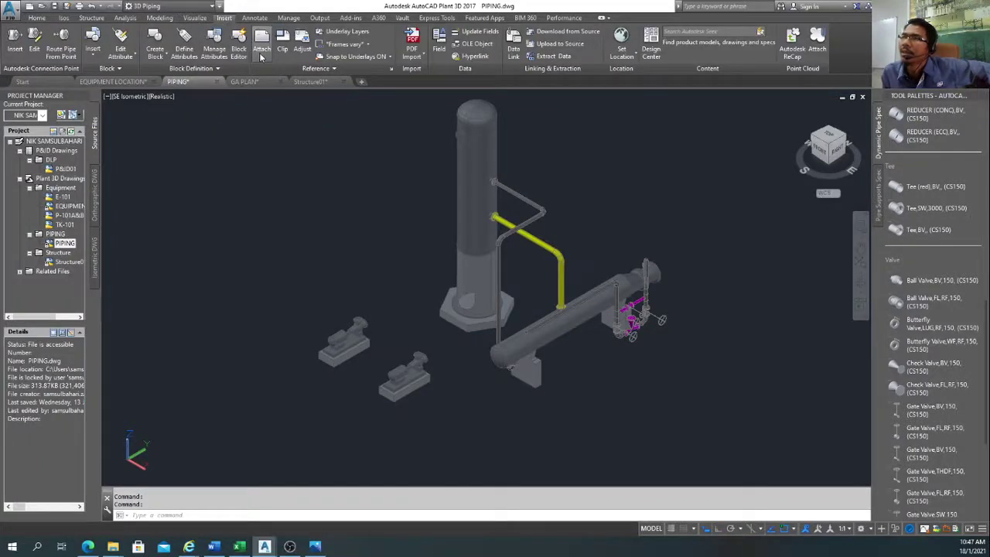
left_click(262, 48)
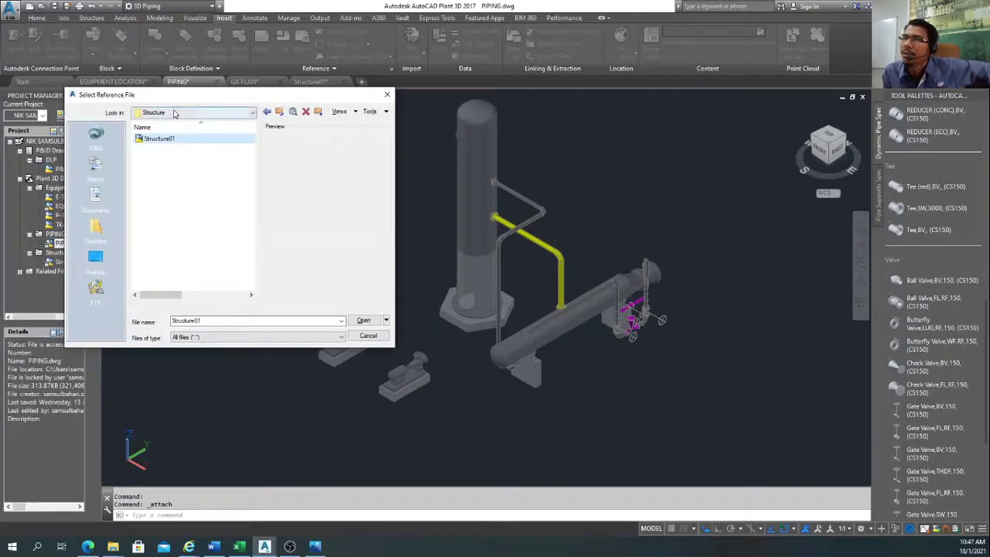
left_click(174, 114)
left_click(229, 191)
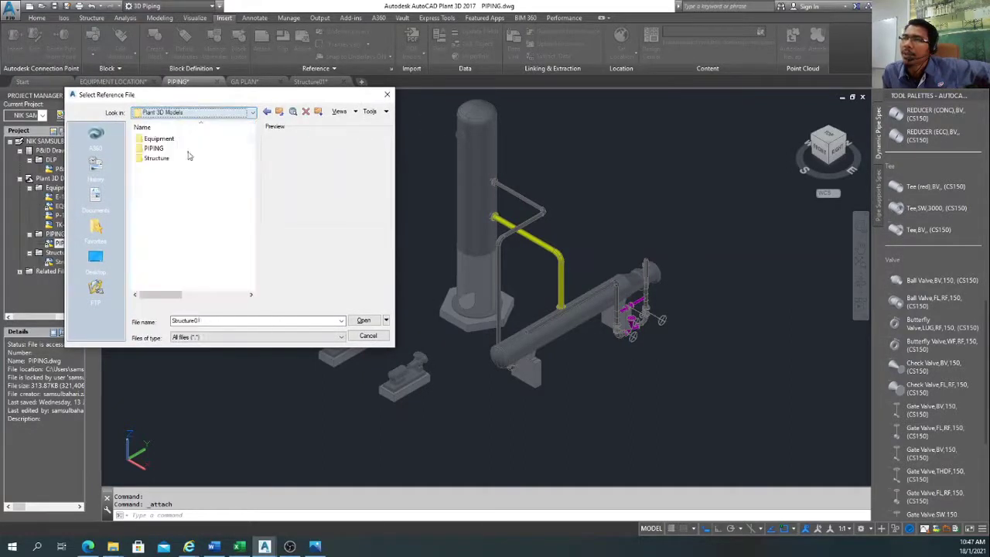
double_click(156, 158)
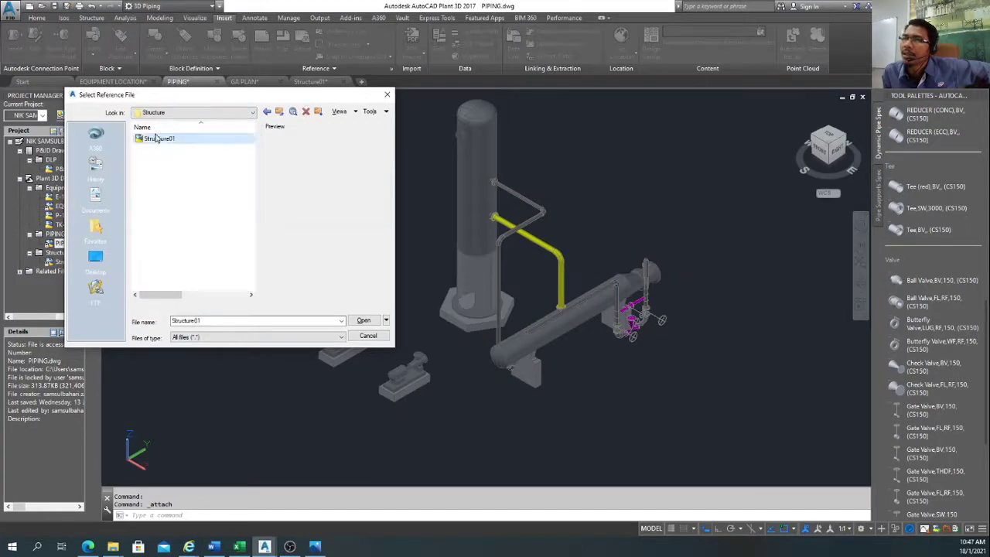
Step: Filter the reference file list to all image files and restore the filter to all files
left_click(189, 345)
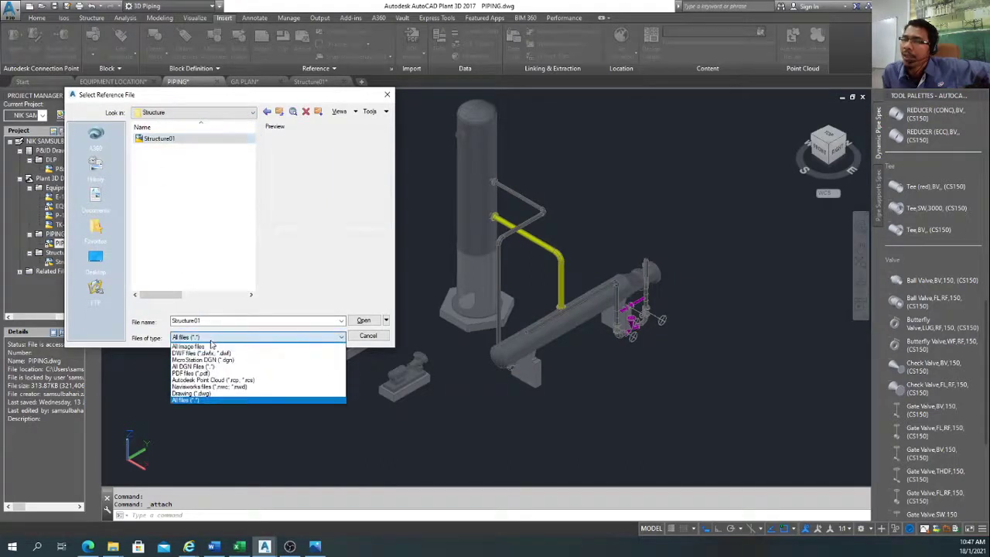
left_click(186, 400)
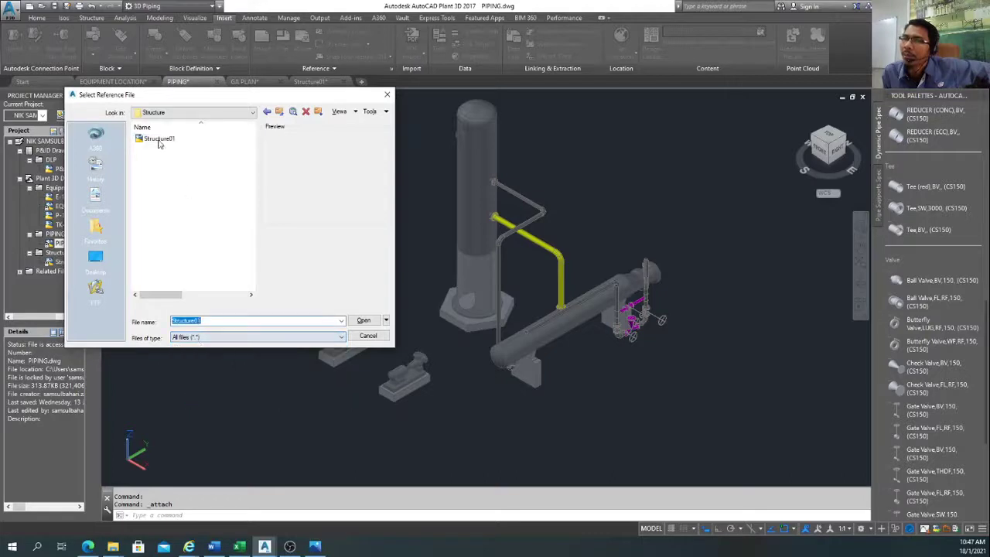
left_click(219, 335)
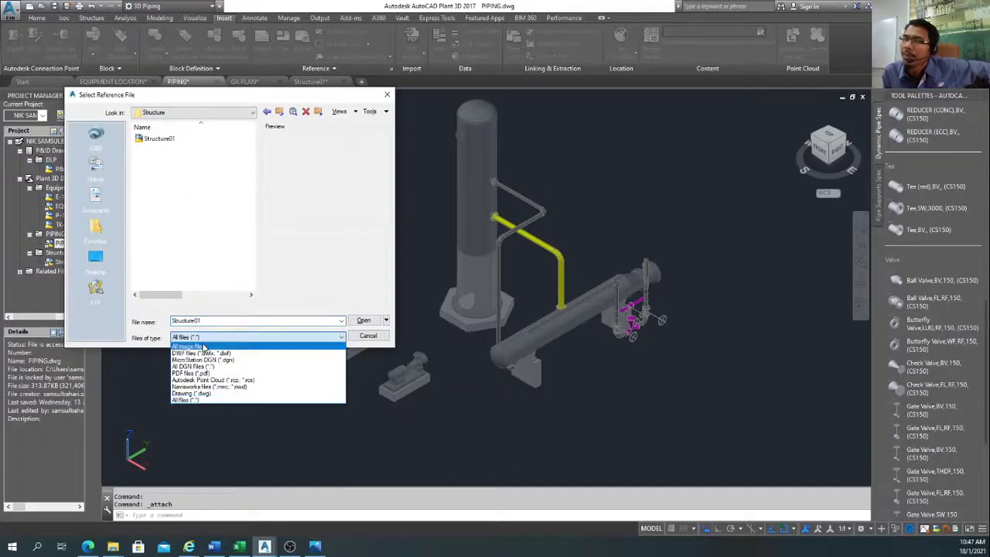
left_click(200, 350)
left_click(214, 337)
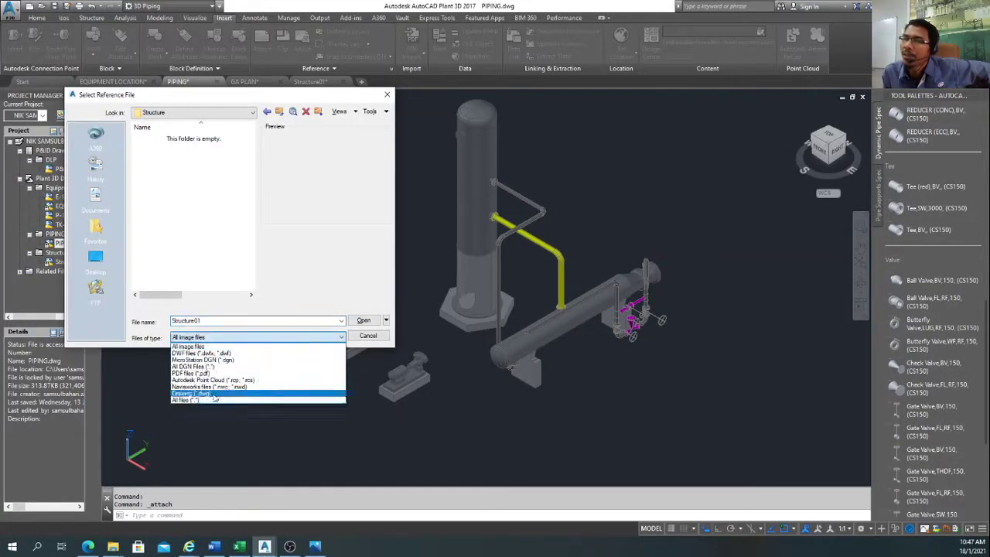
left_click(189, 400)
Step: Try to attach Structure01 as an external reference with a relative path, scale 1 and insertion point 0, 0, 1440
left_click(159, 140)
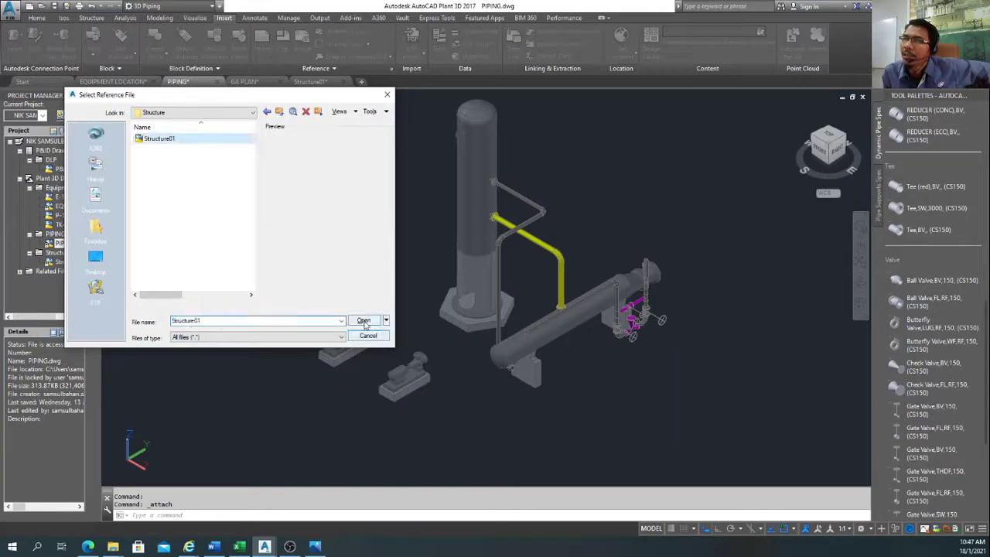
left_click(365, 321)
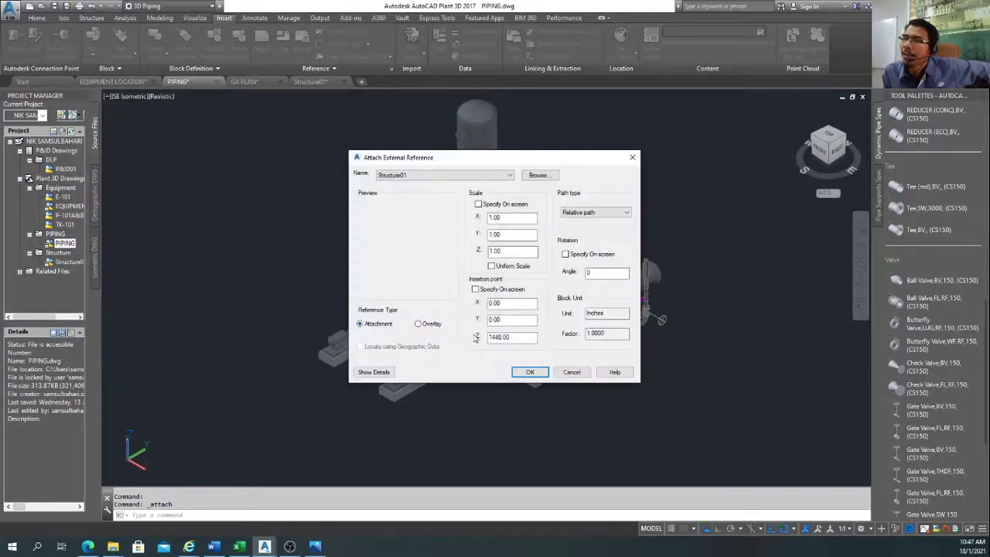
left_click(530, 372)
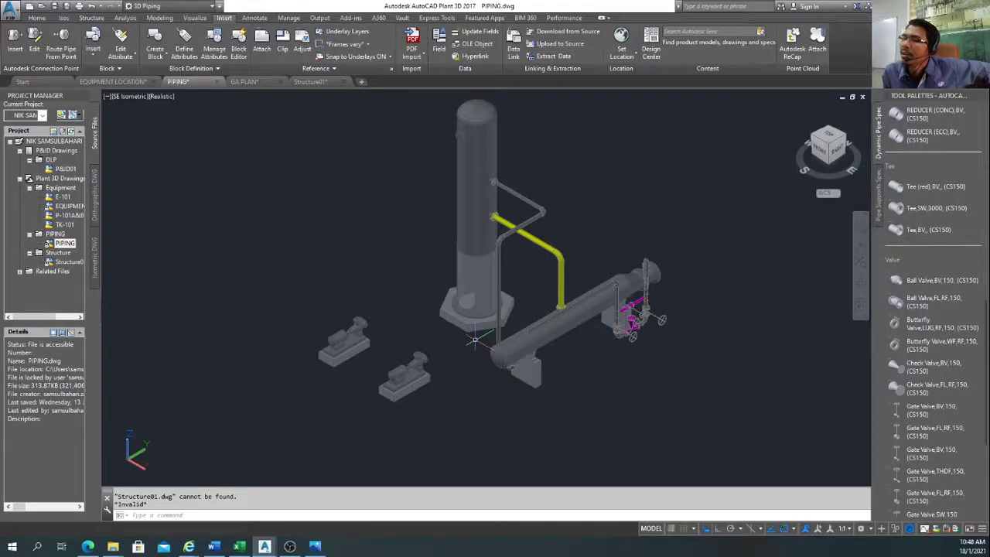
scroll(437, 321, "down", 3)
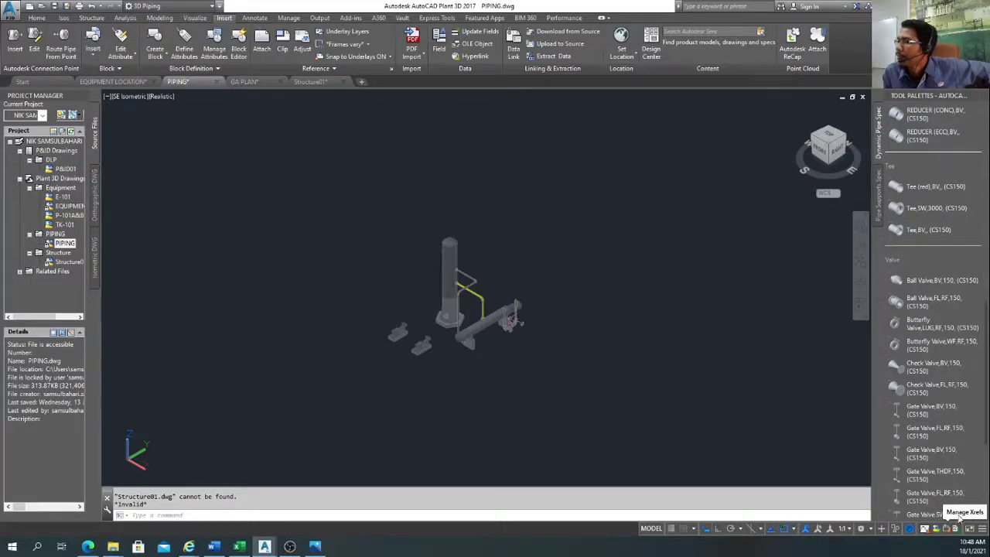
Step: Retry attaching the Structure01 drawing to the piping model, keeping the relative path and the Attachment reference type
left_click(937, 529)
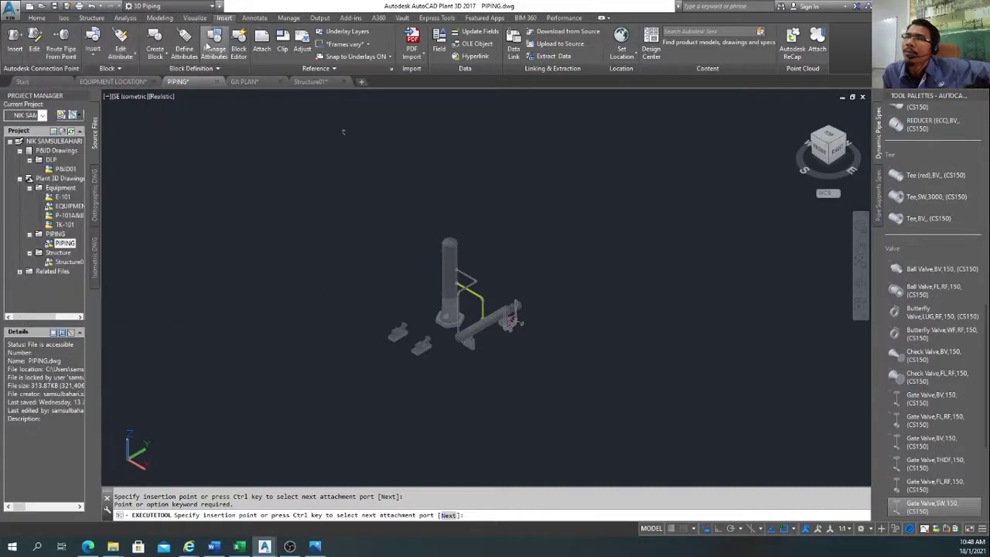
left_click(262, 48)
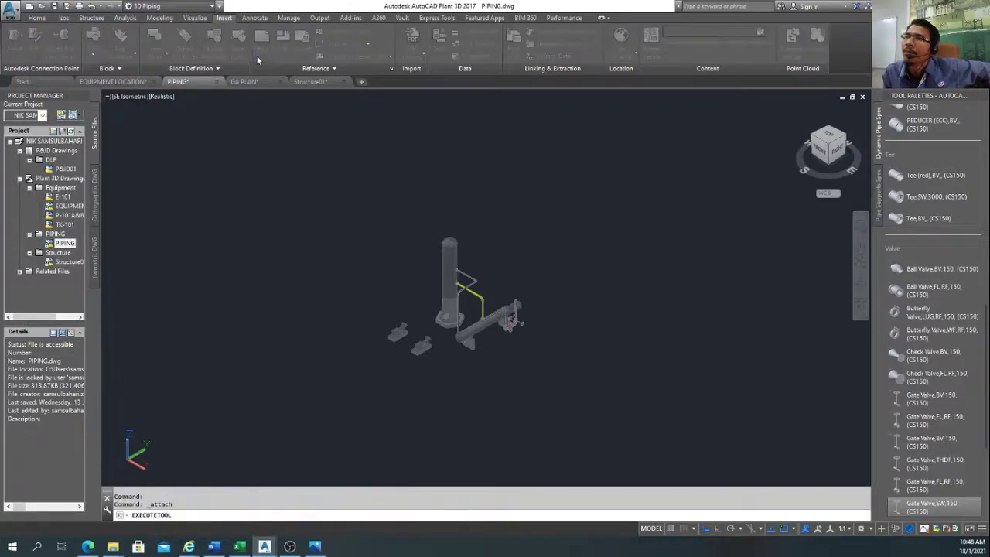
left_click(155, 138)
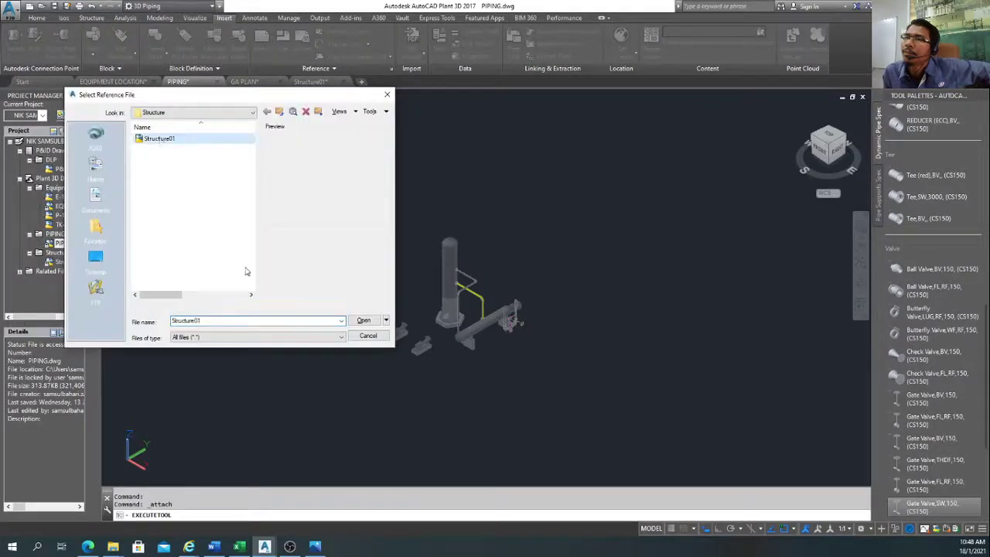
left_click(364, 321)
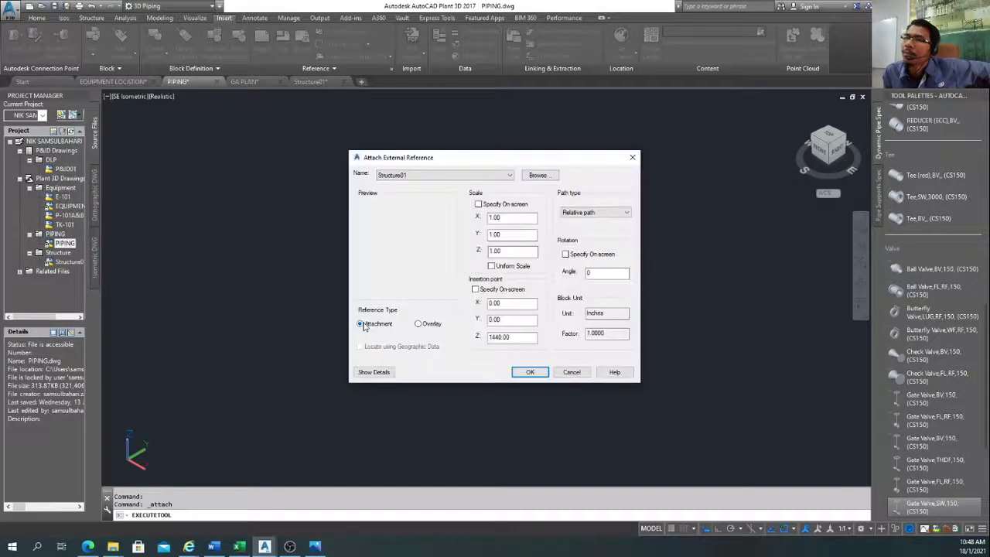
left_click(530, 373)
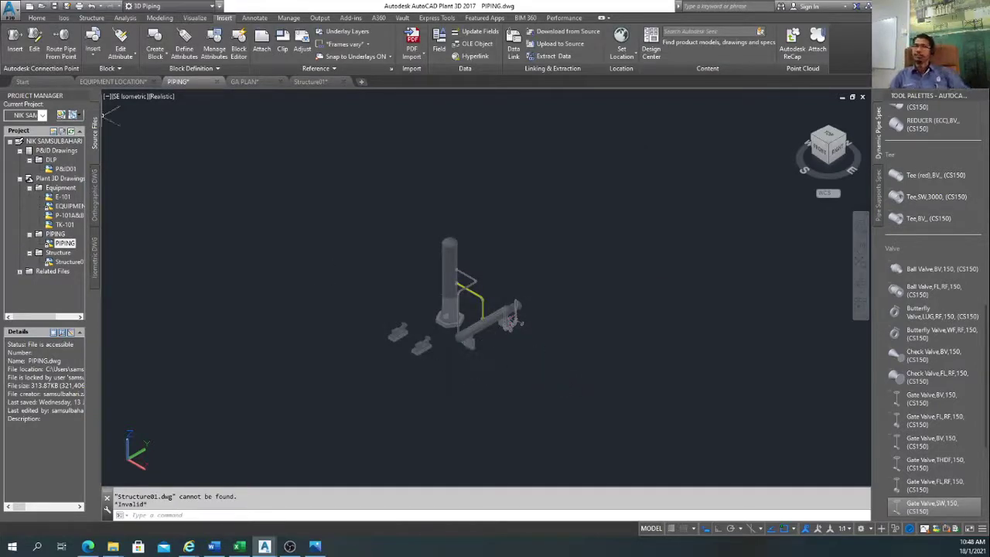
left_click(179, 204)
left_click(224, 223)
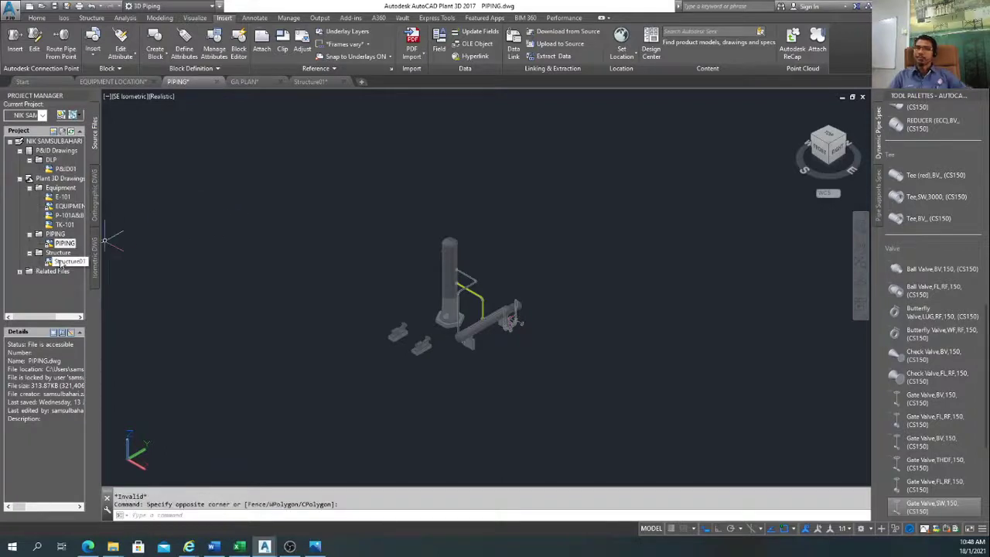
Step: Open the EQUIPMENT LOCATION drawing, select its pipe rack reference and open the referenced source drawing
double_click(68, 205)
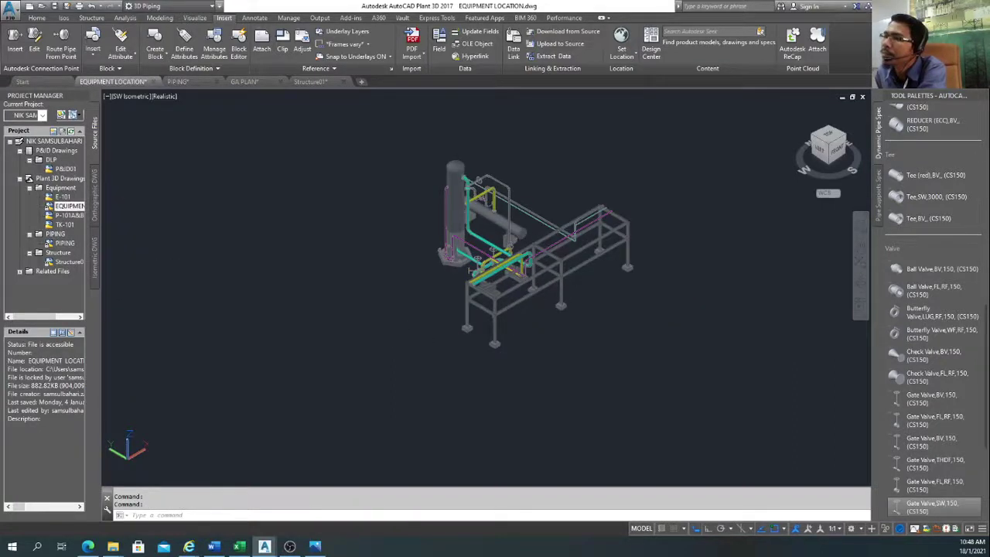
left_click(496, 306)
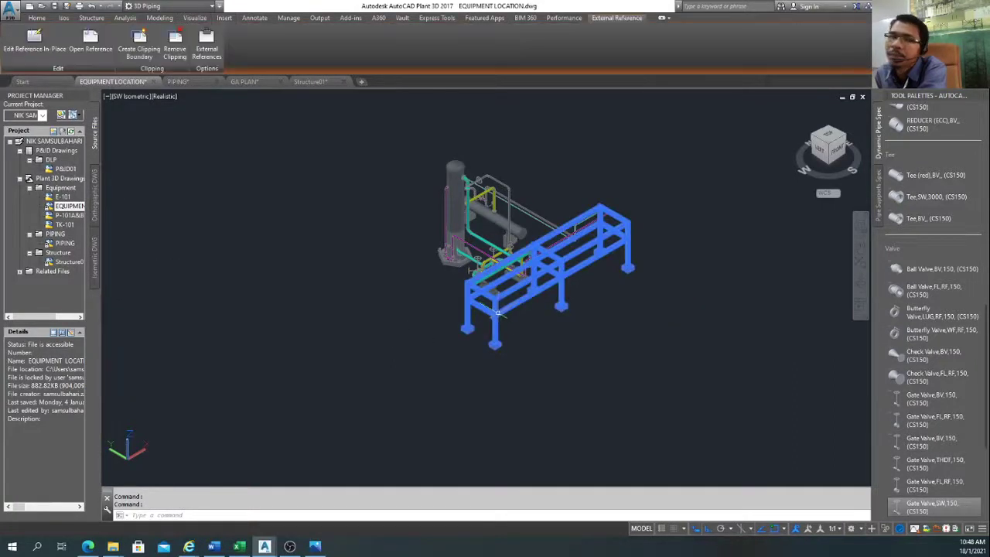
right_click(499, 317)
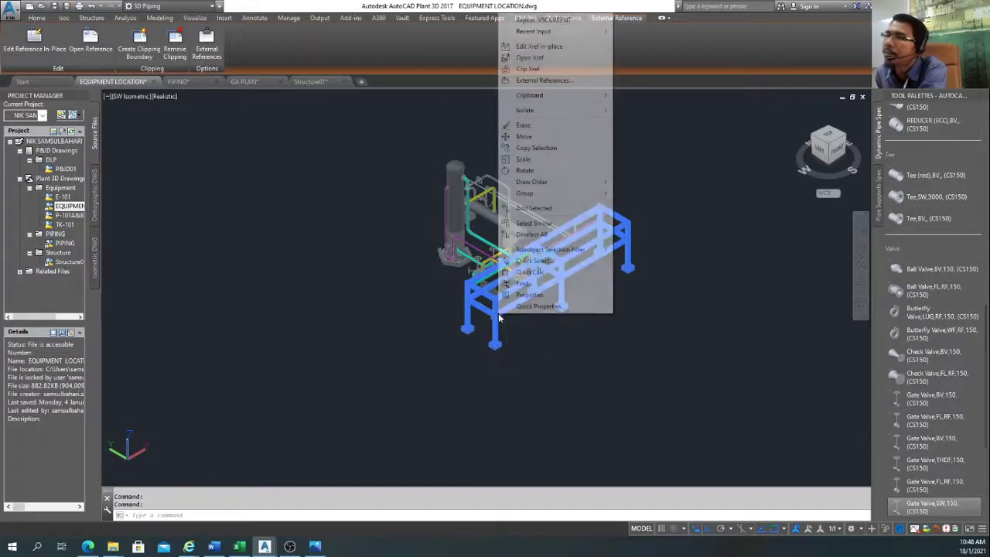
left_click(87, 47)
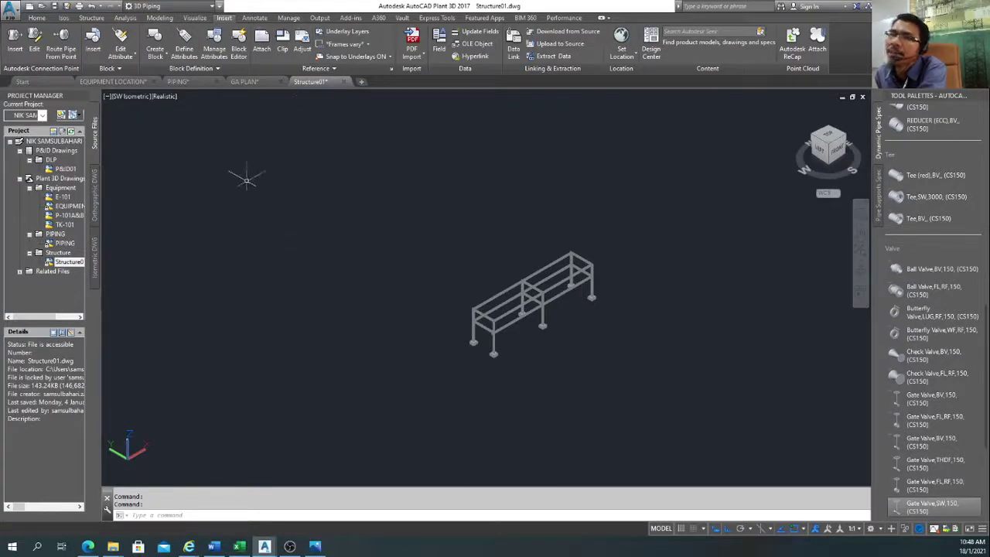
Step: Return to the PIPING drawing and attach Structure01 as an external reference with a full path and insertion point 0, 0, 1440
left_click(178, 81)
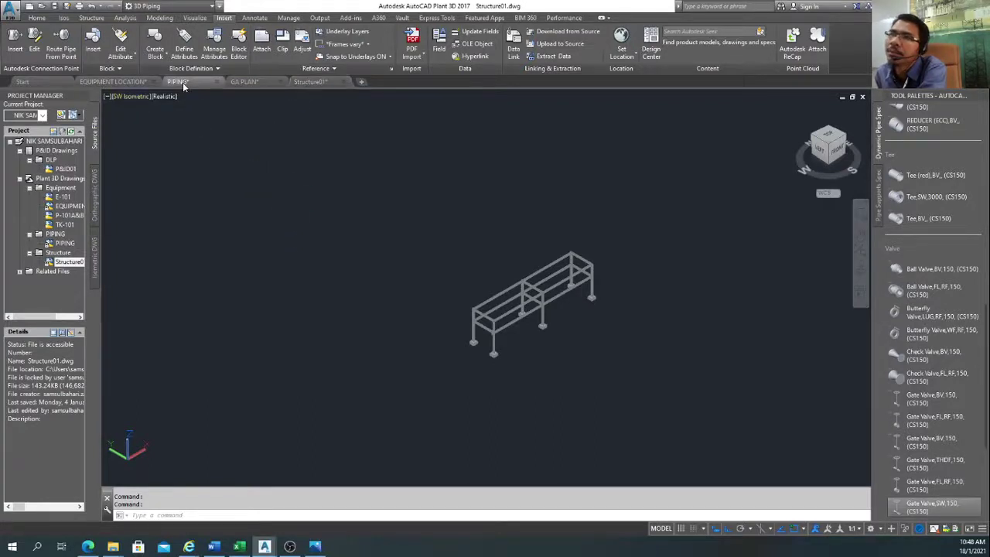
scroll(456, 309, "up", 2)
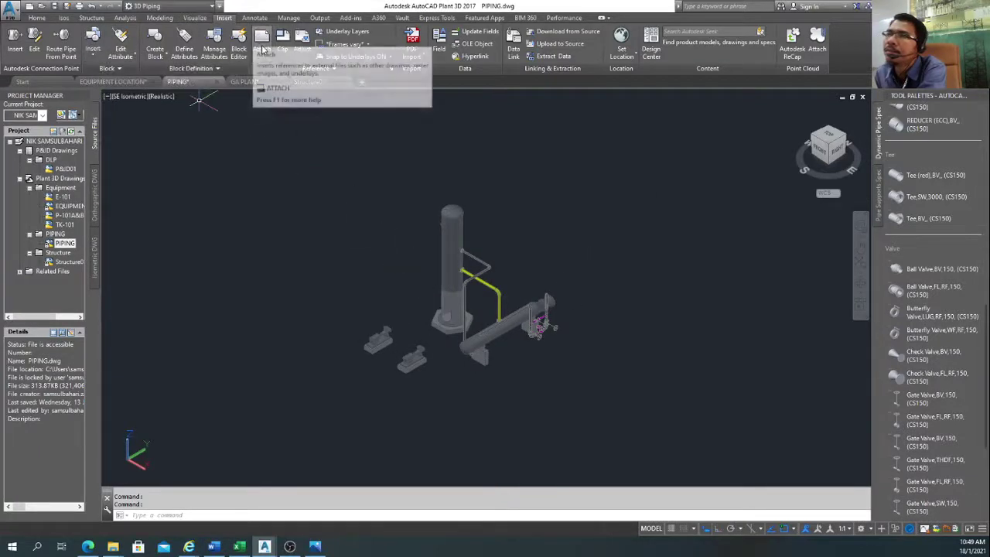
left_click(263, 49)
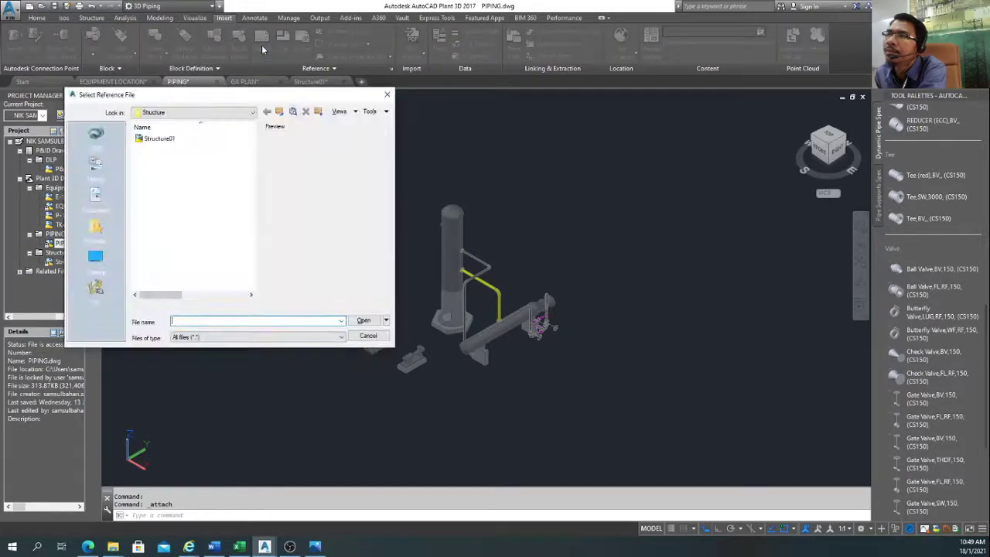
left_click(163, 139)
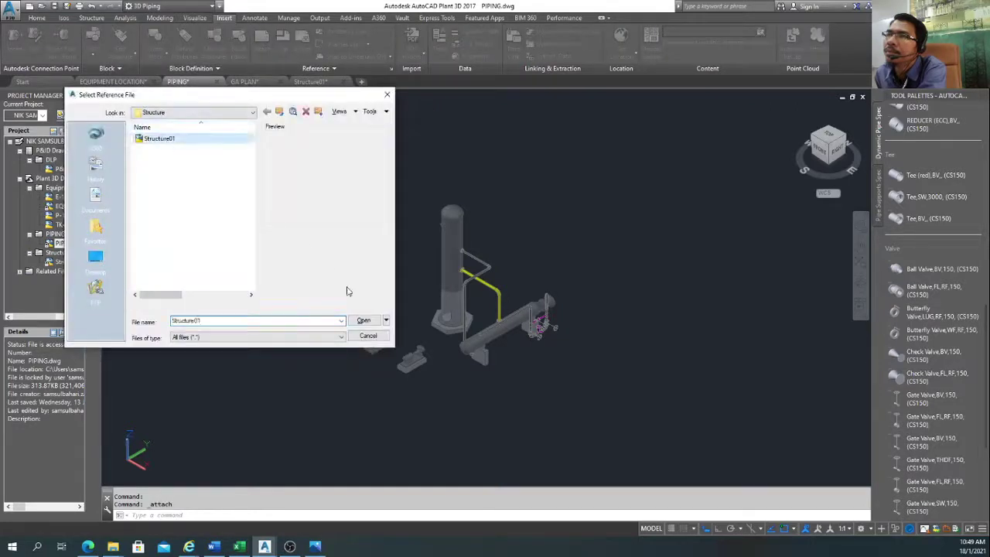
left_click(363, 320)
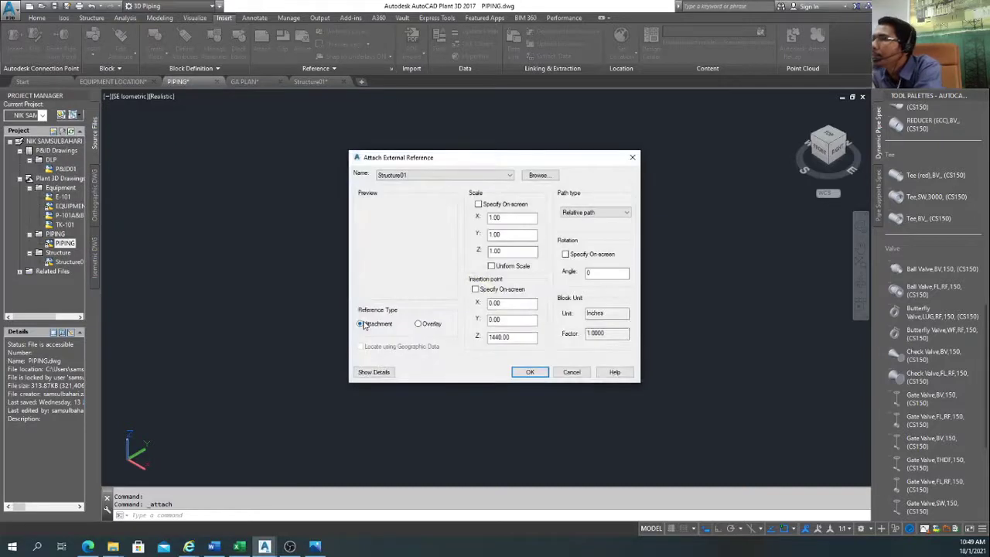
left_click(588, 212)
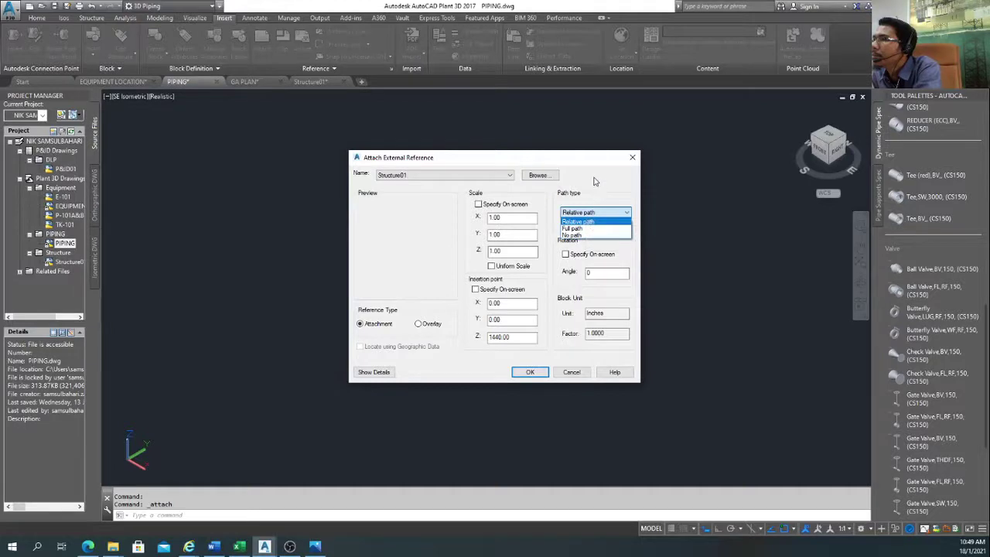
left_click(577, 228)
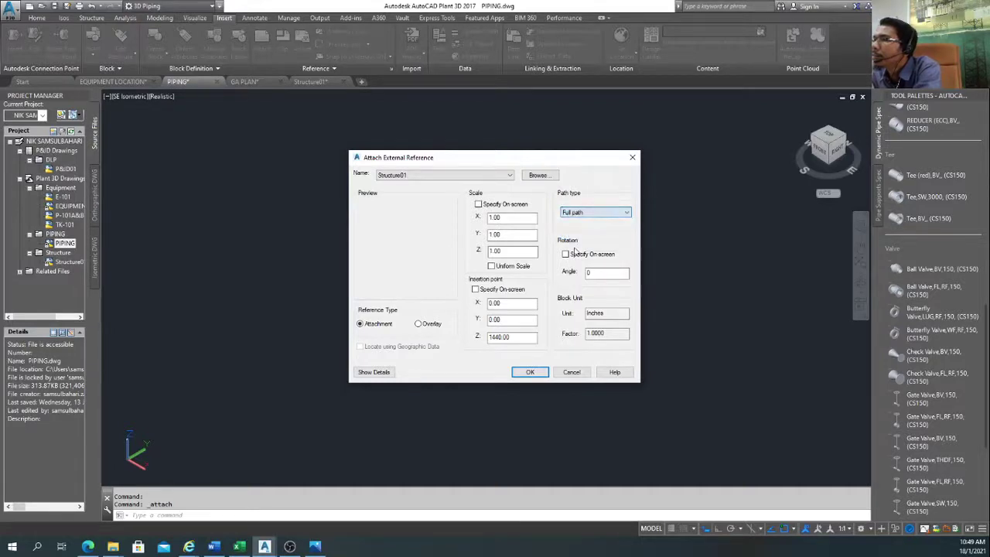
left_click(531, 373)
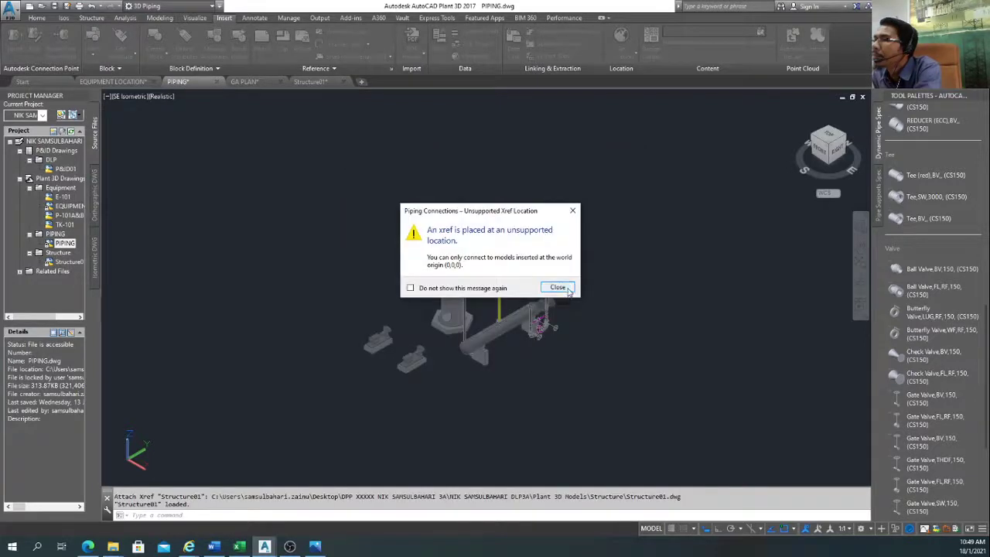
left_click(558, 288)
scroll(472, 381, "down", 3)
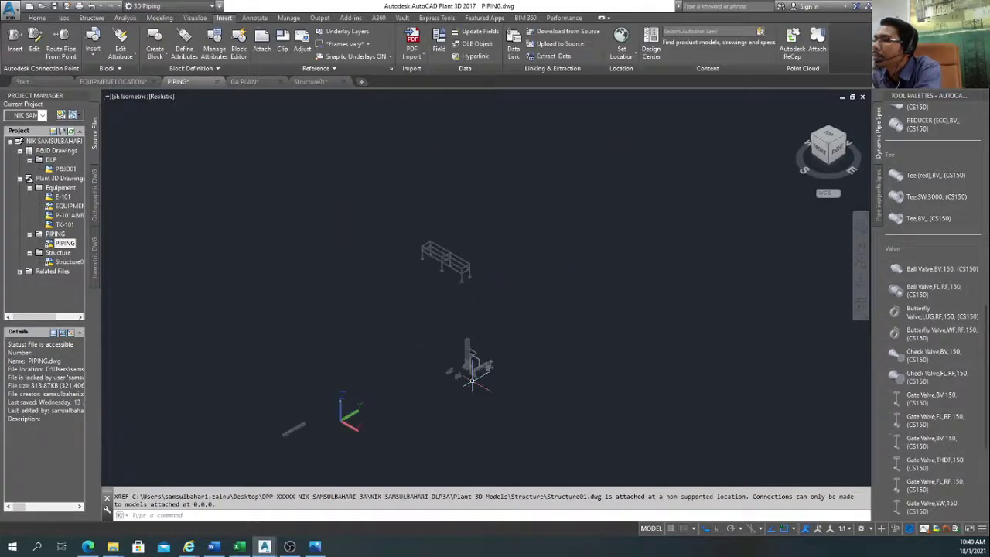
scroll(437, 263, "up", 2)
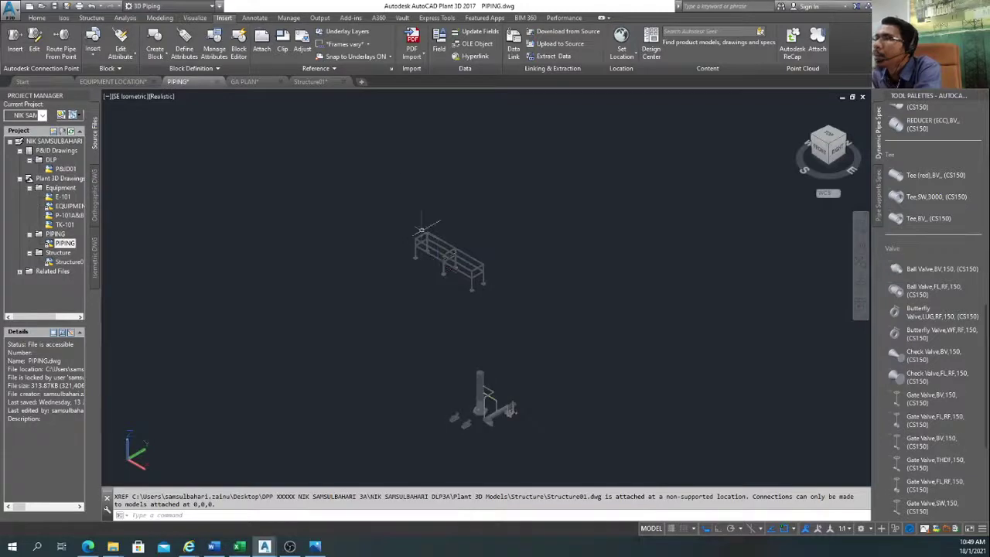
Step: Undo the last operations and review the object snap, snap and grid, and polar tracking settings
left_click(91, 5)
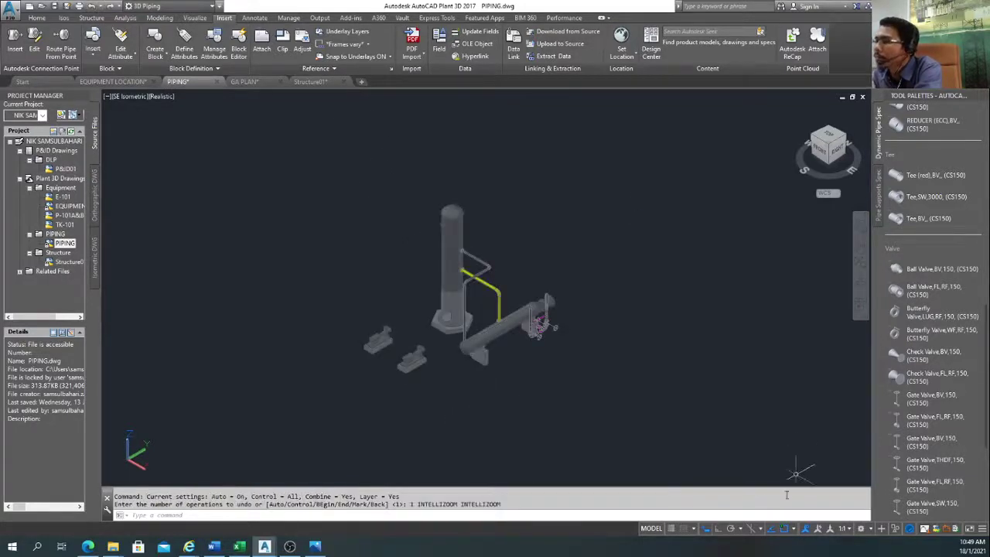
left_click(793, 529)
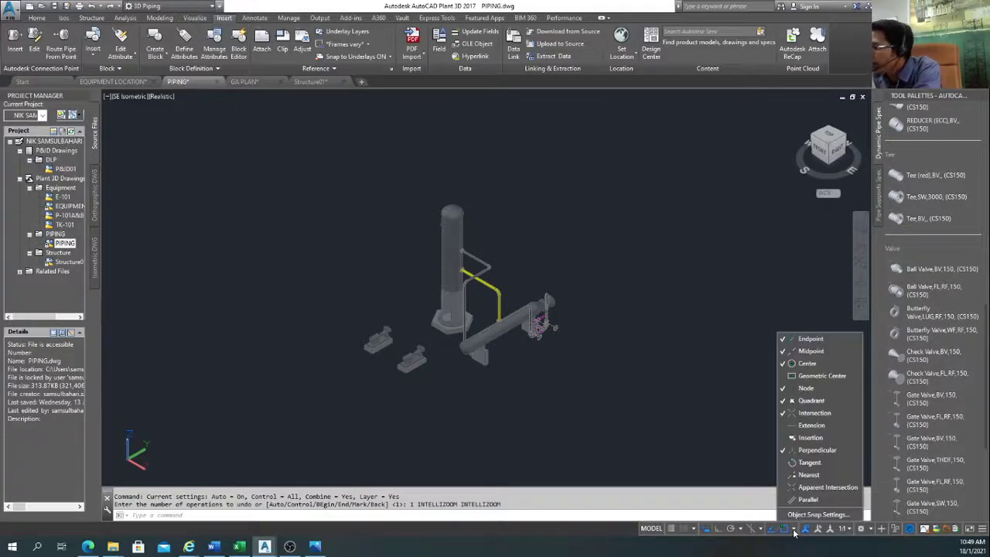
left_click(817, 515)
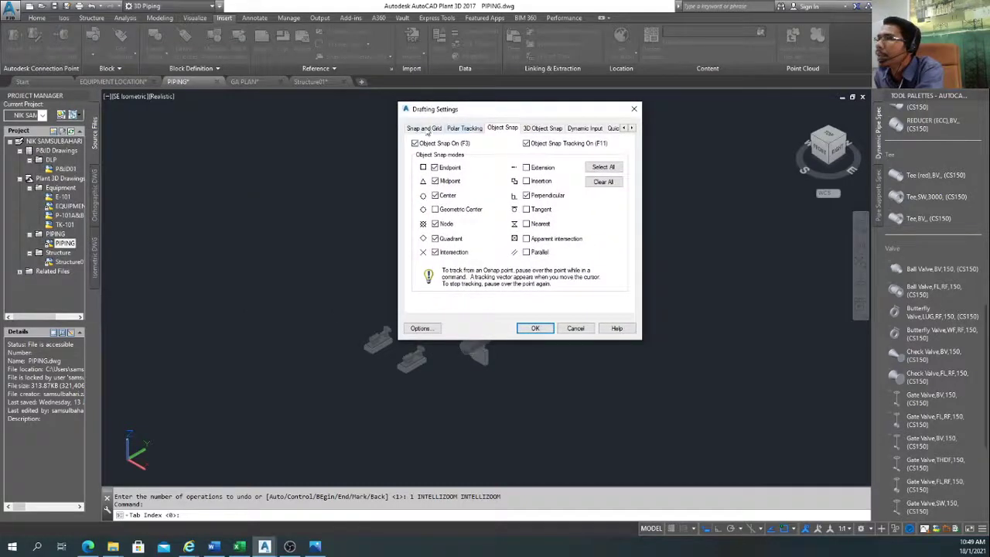
left_click(424, 129)
left_click(468, 128)
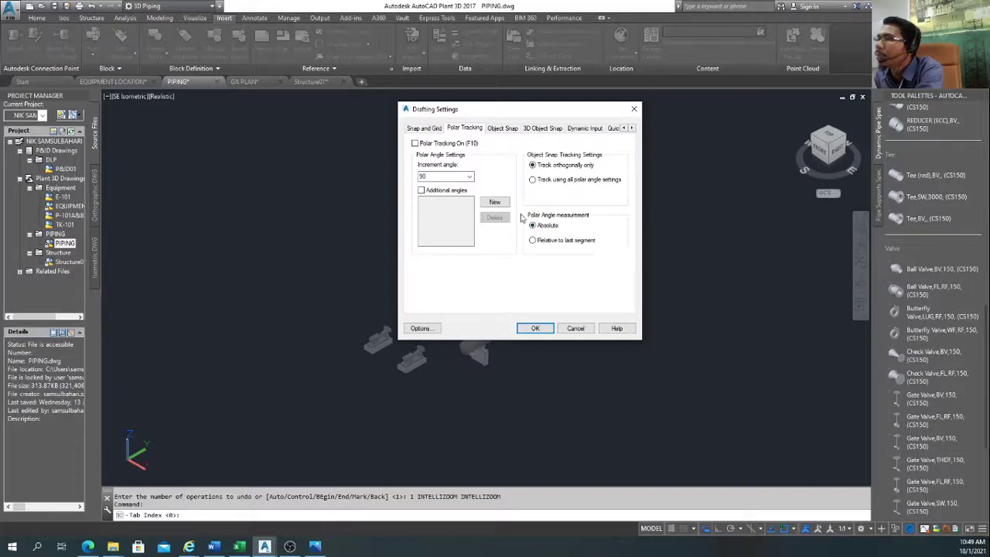
left_click(536, 329)
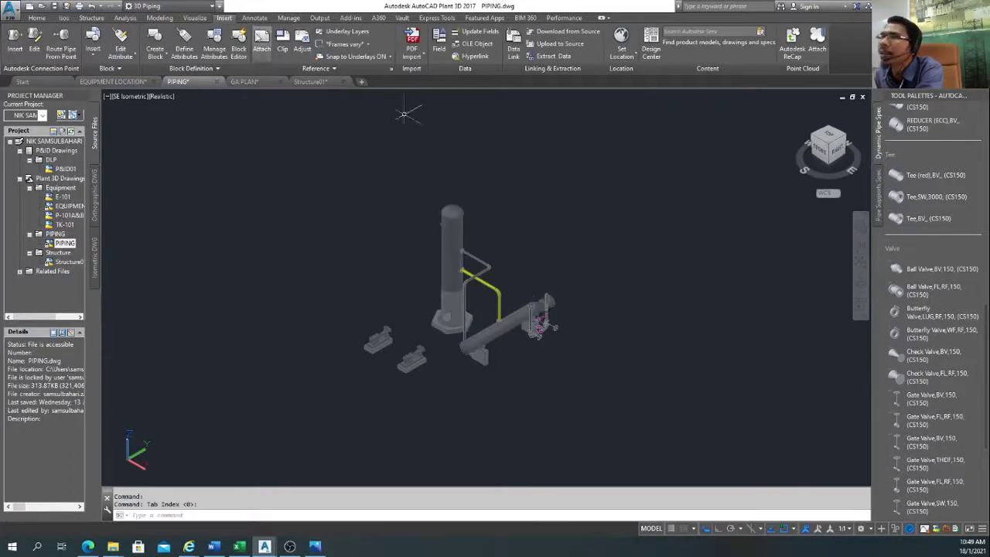
Step: Attach Structure01 as an external reference again with a full path, scale 1 and insertion point 0, 0, 1440
left_click(276, 52)
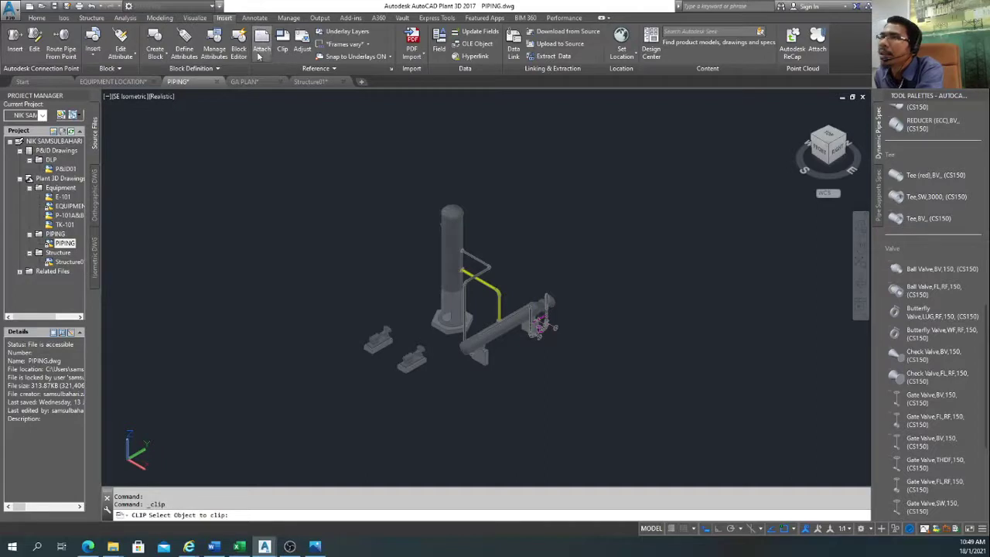
left_click(260, 53)
left_click(159, 138)
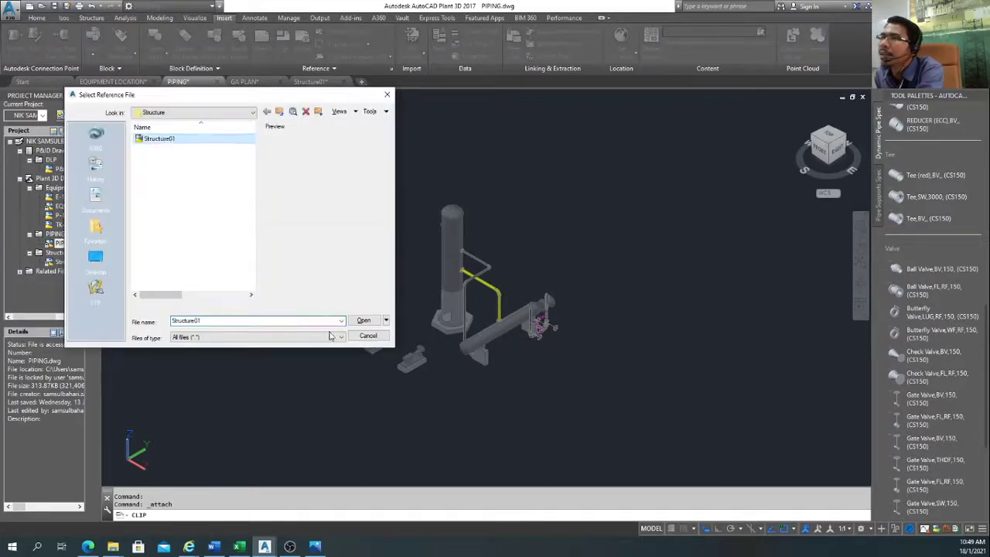
left_click(362, 320)
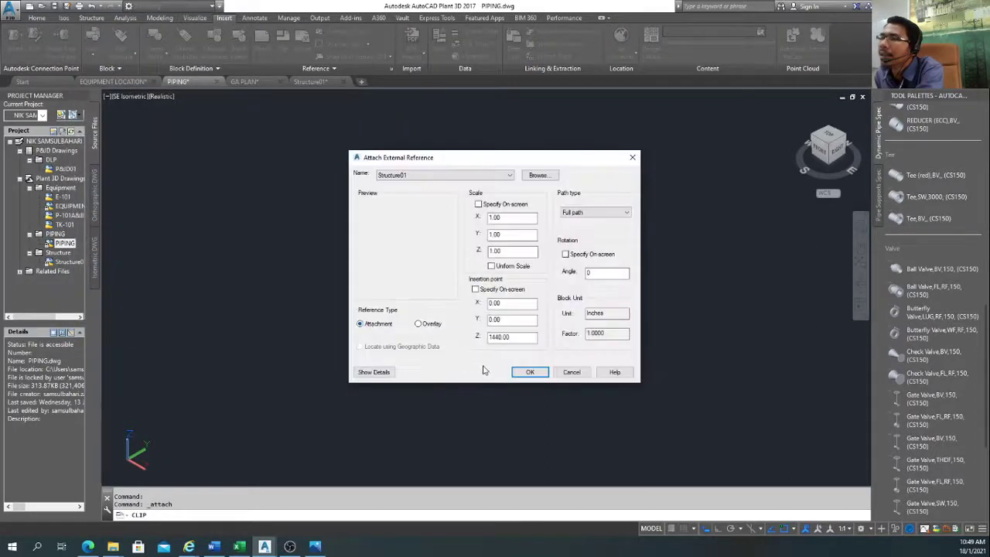
left_click(532, 373)
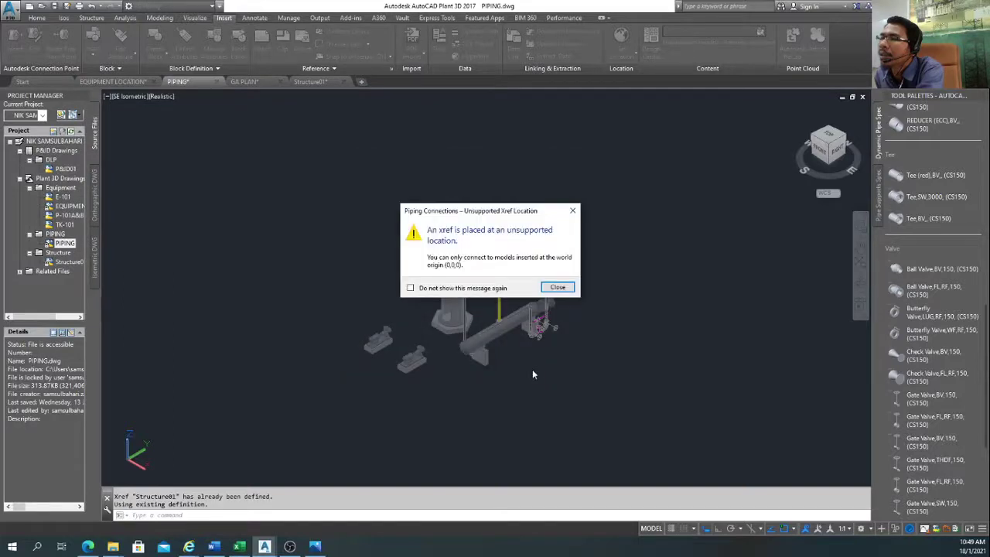
left_click(557, 288)
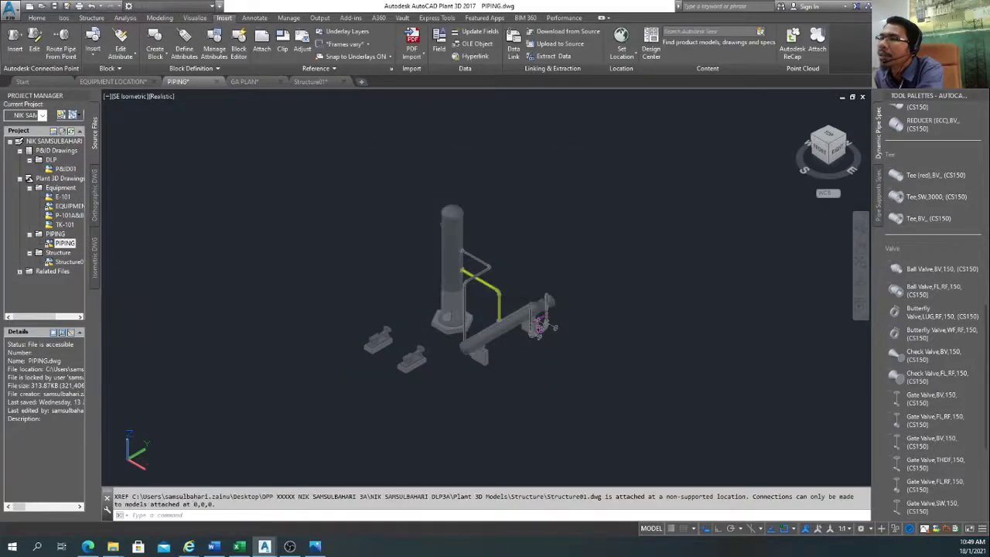
scroll(508, 270, "down", 4)
scroll(475, 193, "up", 2)
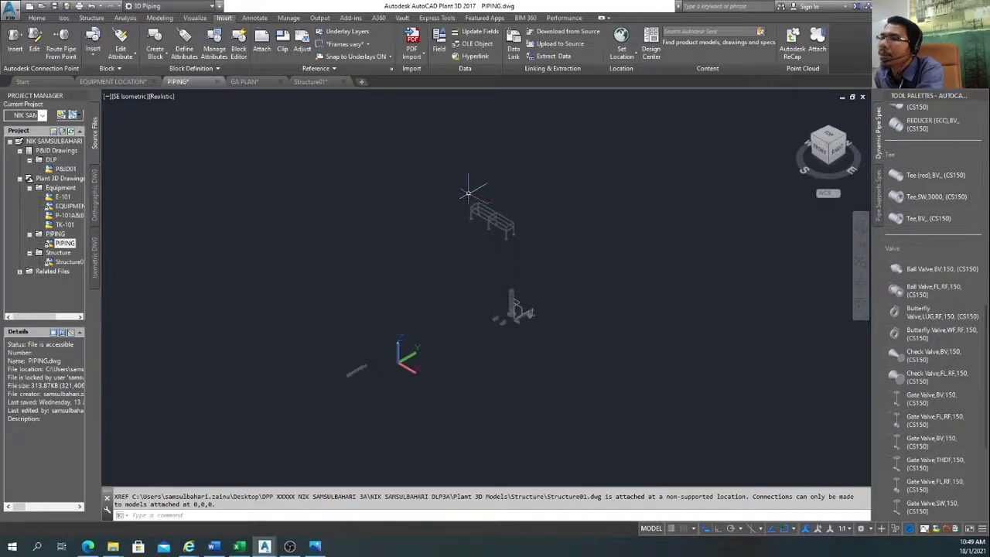
Step: Undo the repeated attachment and delete the misplaced Structure01 pipe rack reference above the equipment
left_click(90, 7)
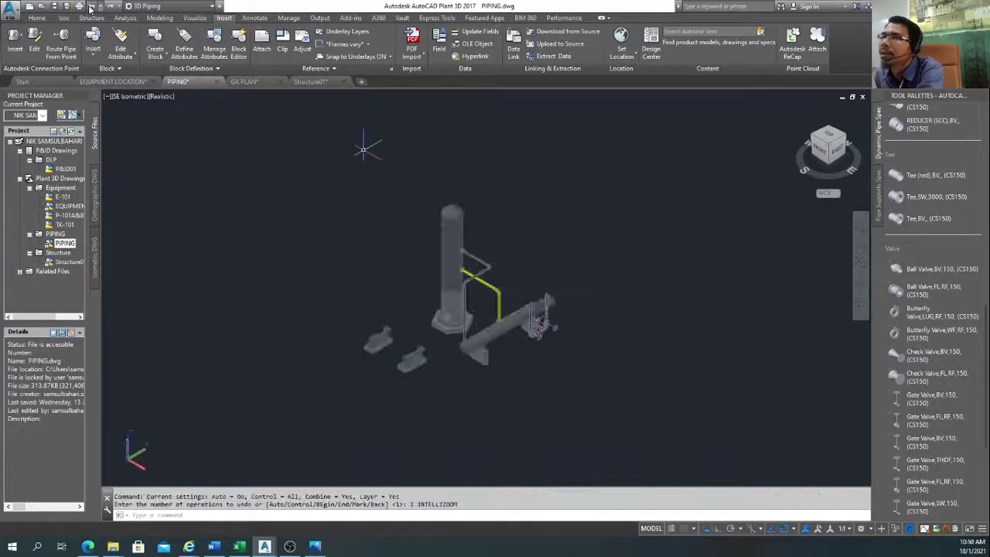
left_click(90, 7)
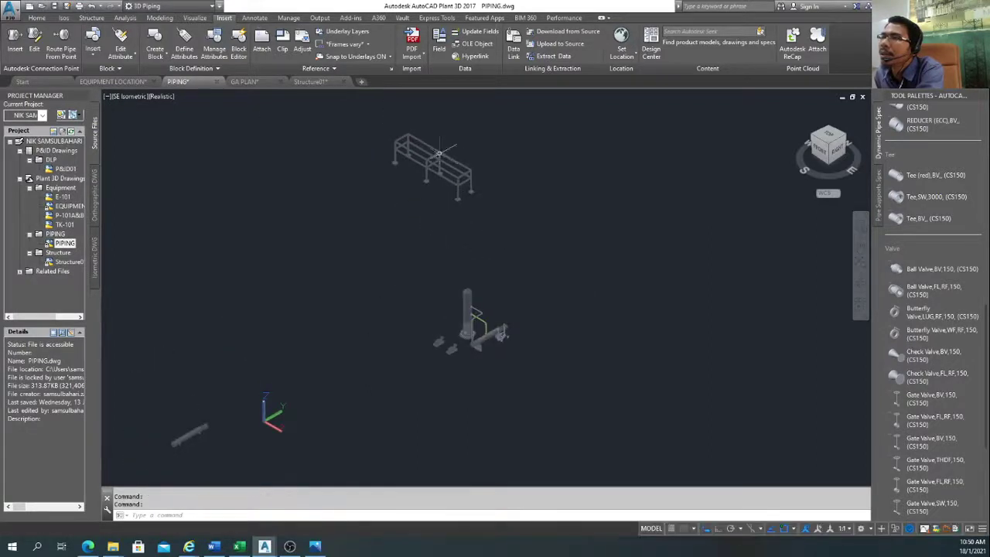
left_click(437, 165)
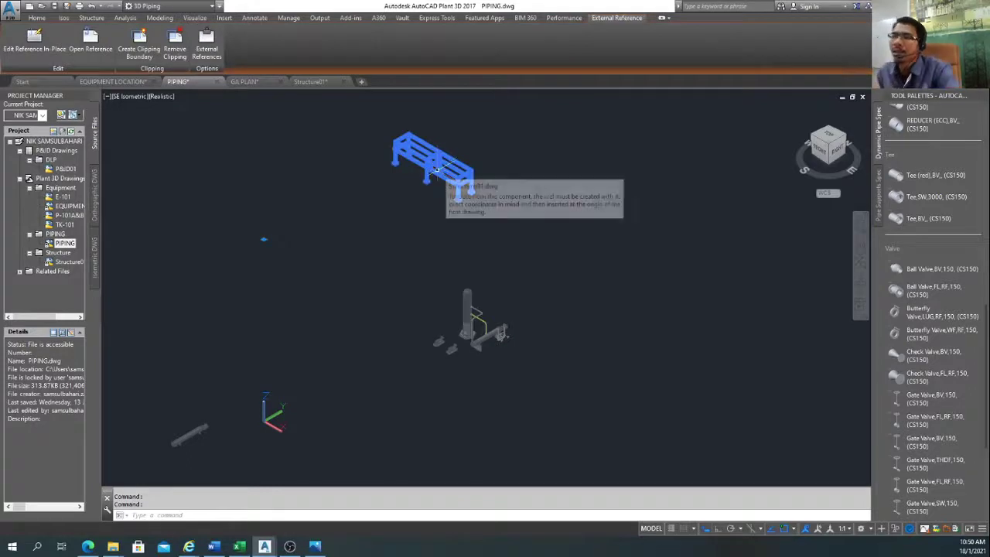
key("Escape")
left_click(441, 168)
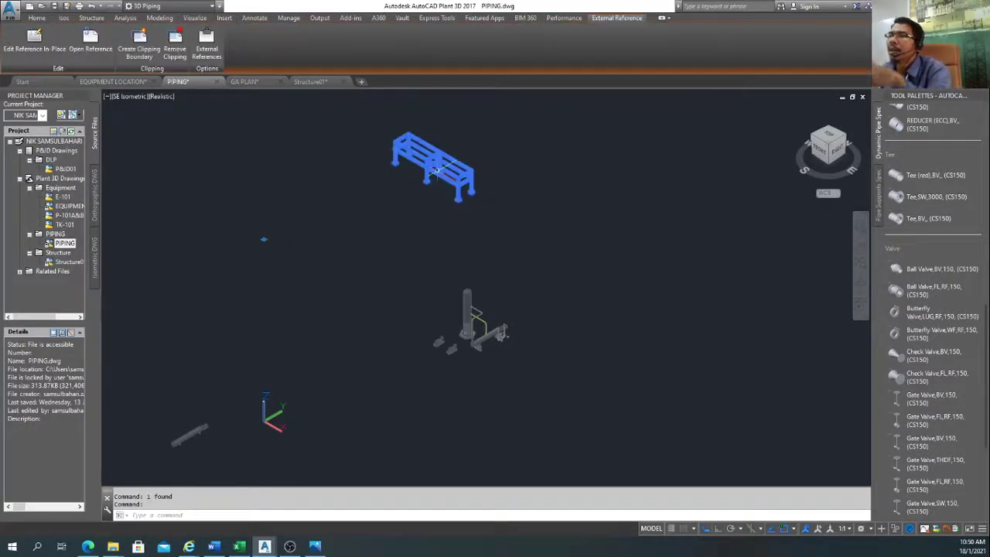
key("Delete")
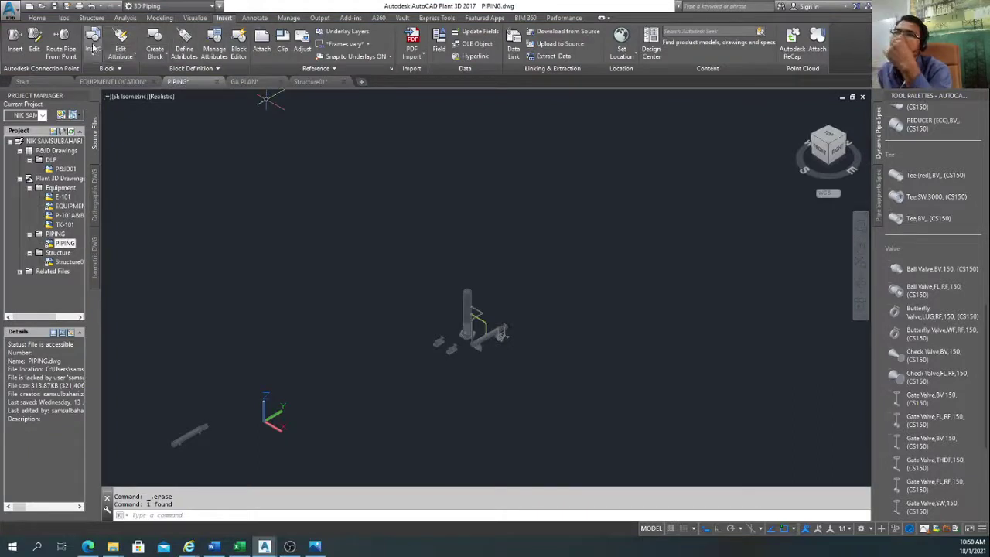
Step: Attach Structure01 with a full path and scale 1, changing the Z insertion value so the rack sits at the world origin
left_click(262, 51)
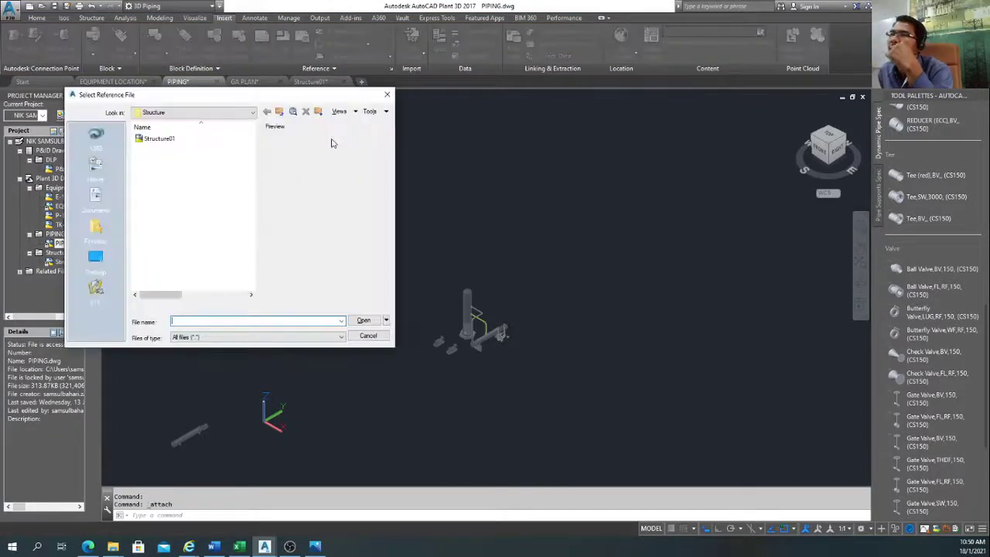
left_click(159, 138)
left_click(365, 320)
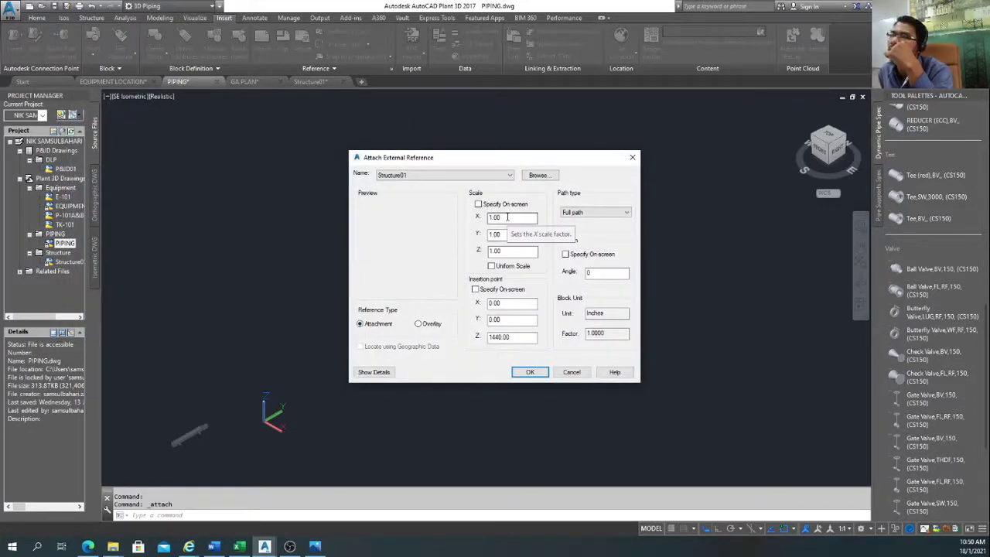
left_click(507, 217)
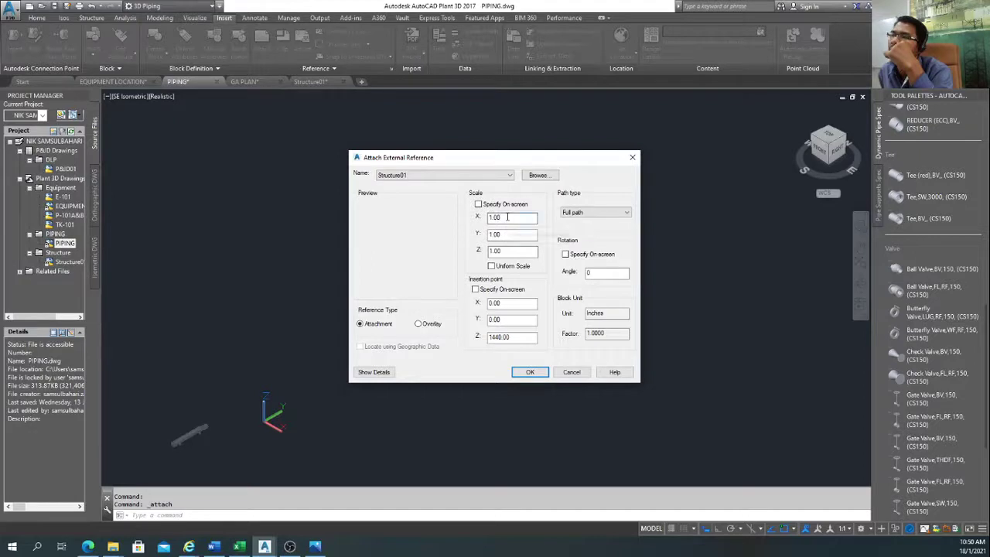
double_click(508, 217)
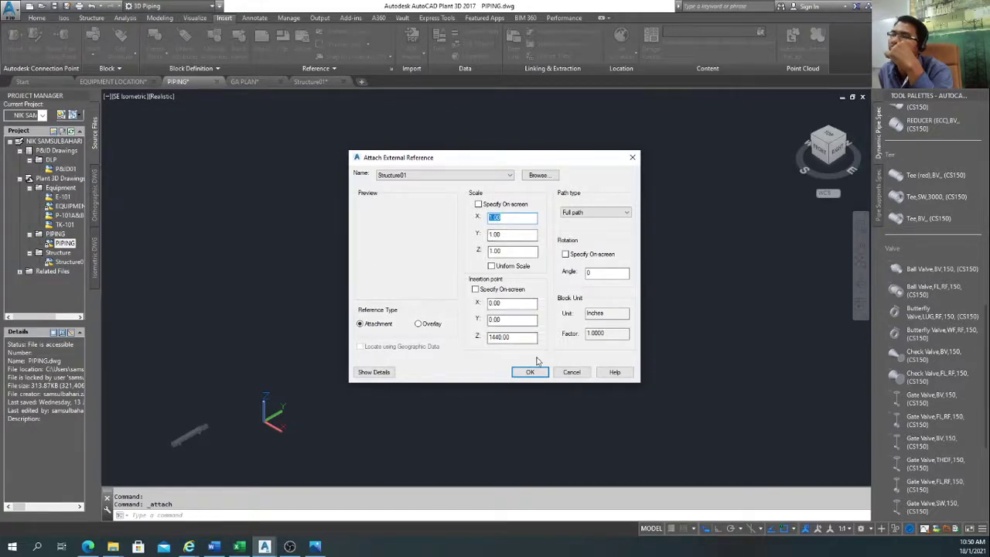
double_click(510, 336)
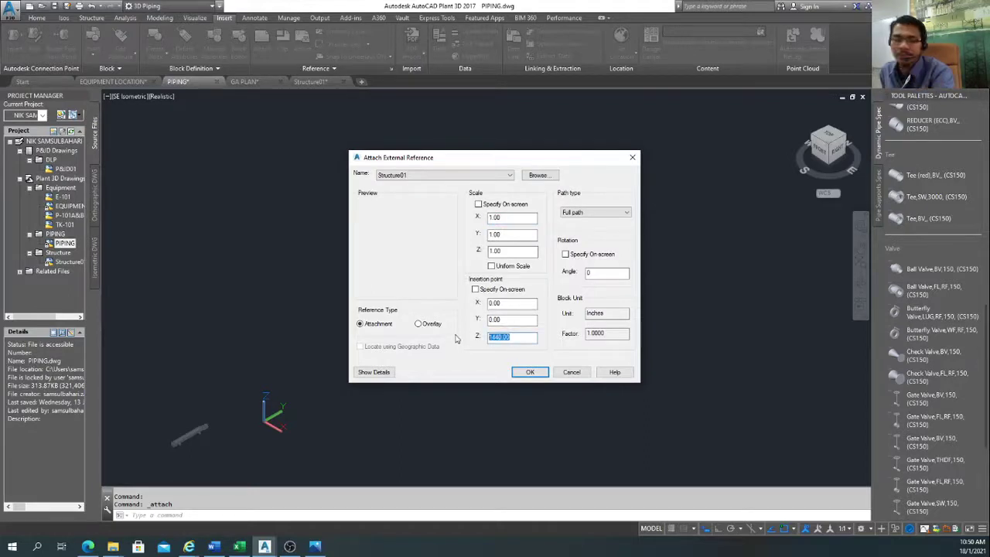
left_click(530, 371)
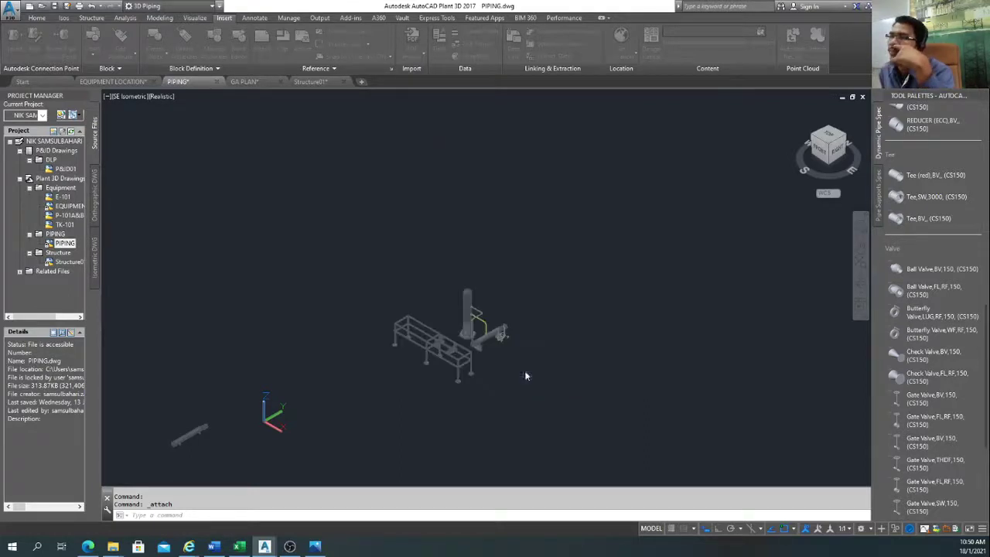
Step: Check the pipe rack's position in top and southeast isometric views, and select the straight pipe running alongside the horizontal exchanger
left_click(832, 138)
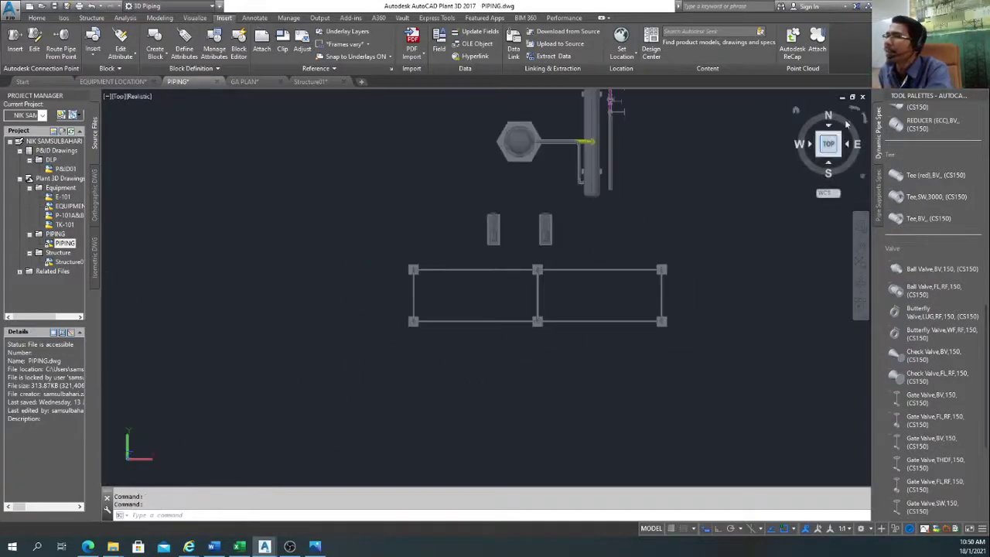
left_click(842, 158)
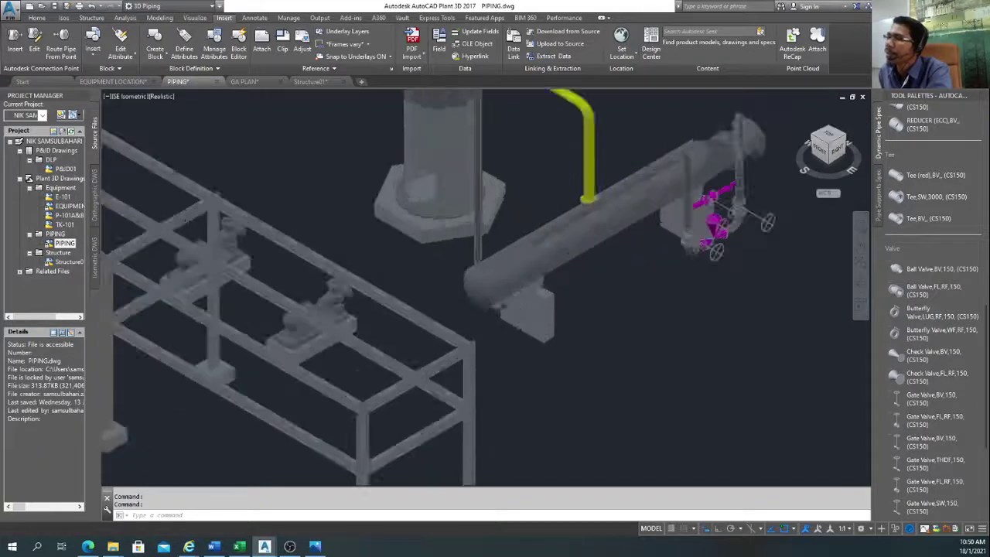
scroll(534, 220, "up", 2)
left_click(530, 216)
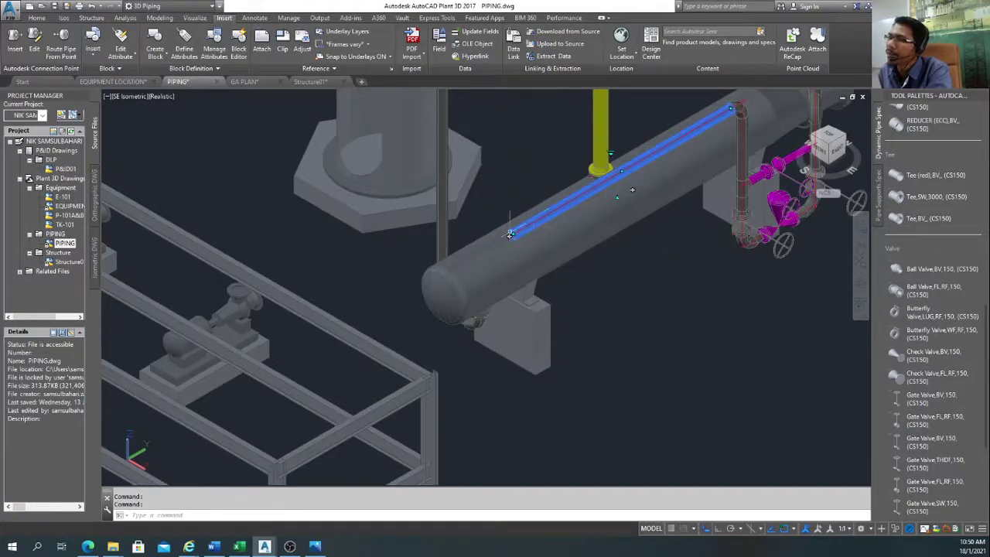
scroll(510, 235, "up", 2)
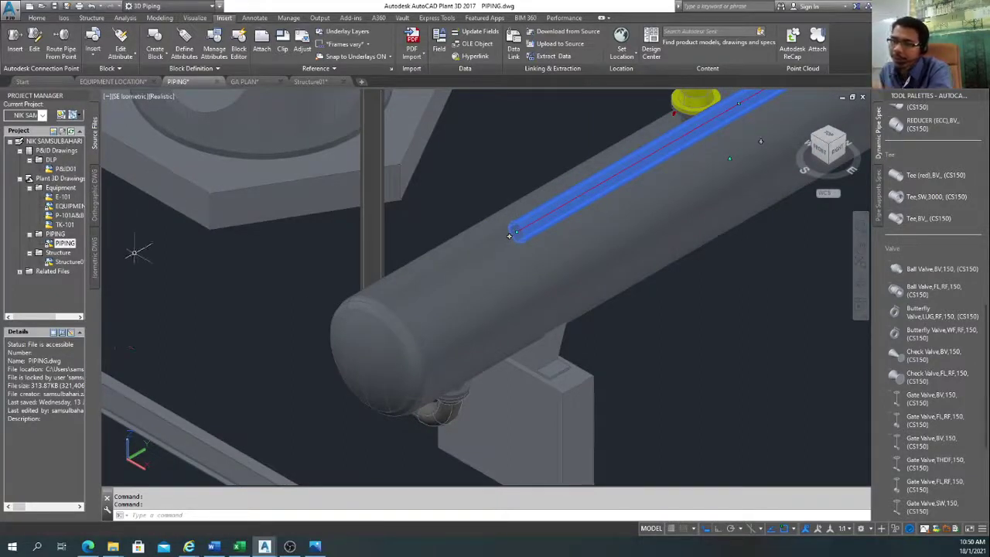
Step: Switch to the GA DRAWING 4 image in Photos, discard its ink markup and fit the whole elevation in view
left_click(314, 547)
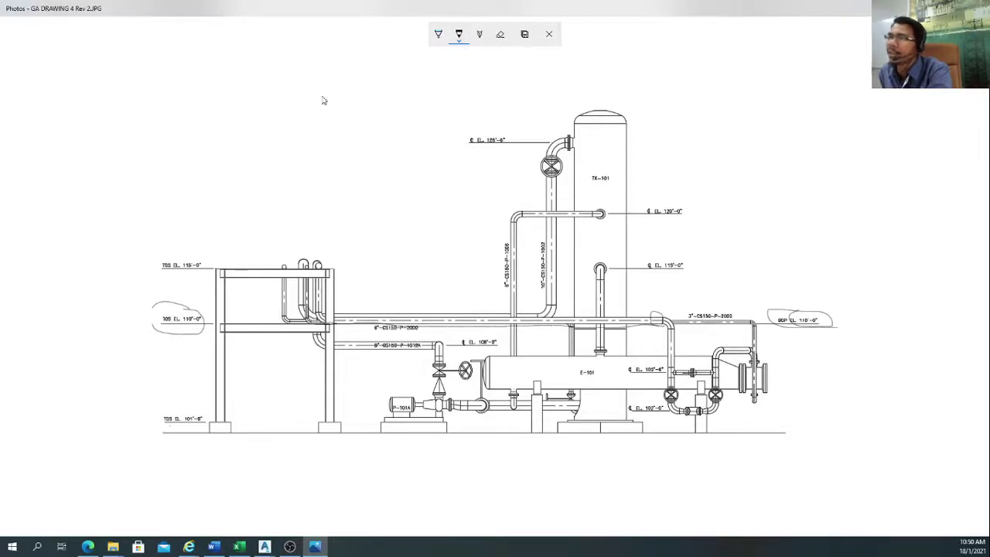
left_click(549, 36)
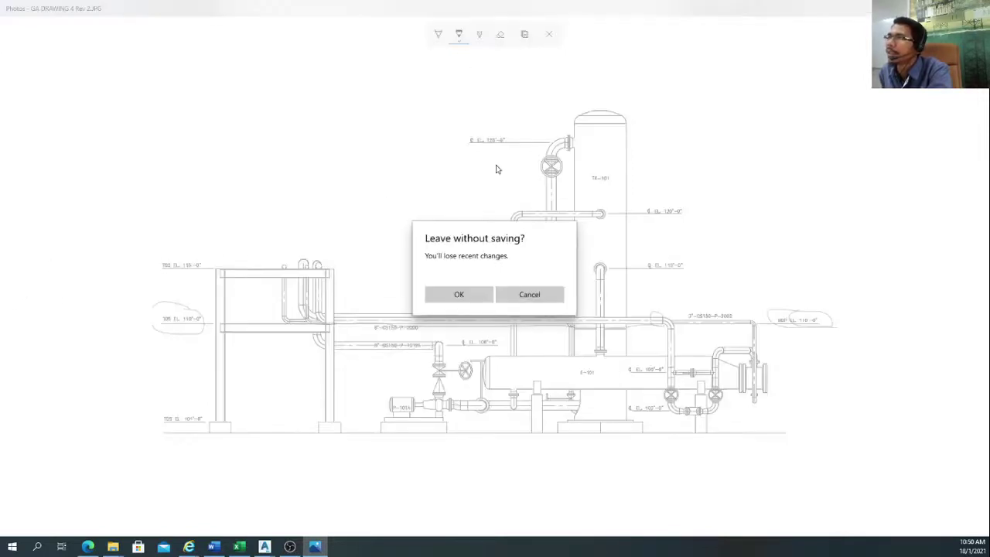
left_click(457, 293)
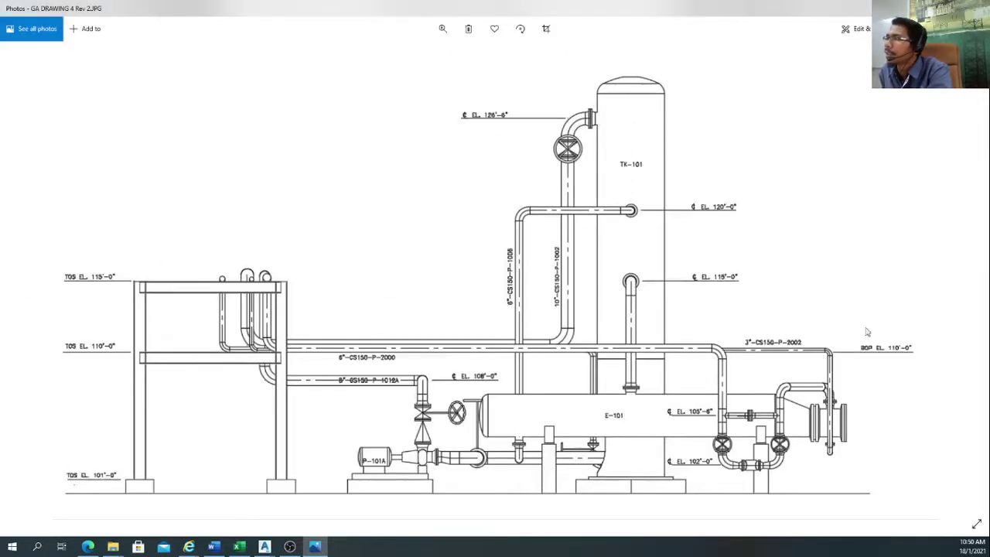
left_click(442, 31)
left_click_drag(401, 55, 380, 59)
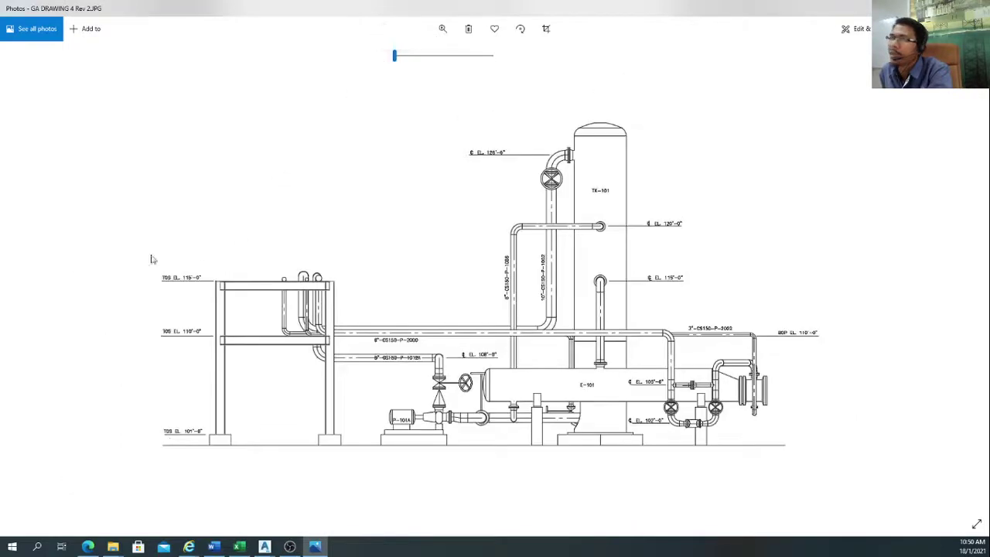
Step: Browse back to the GA DRAWING 1 plan and examine the pipe rack and equipment location table enlarged
left_click(31, 287)
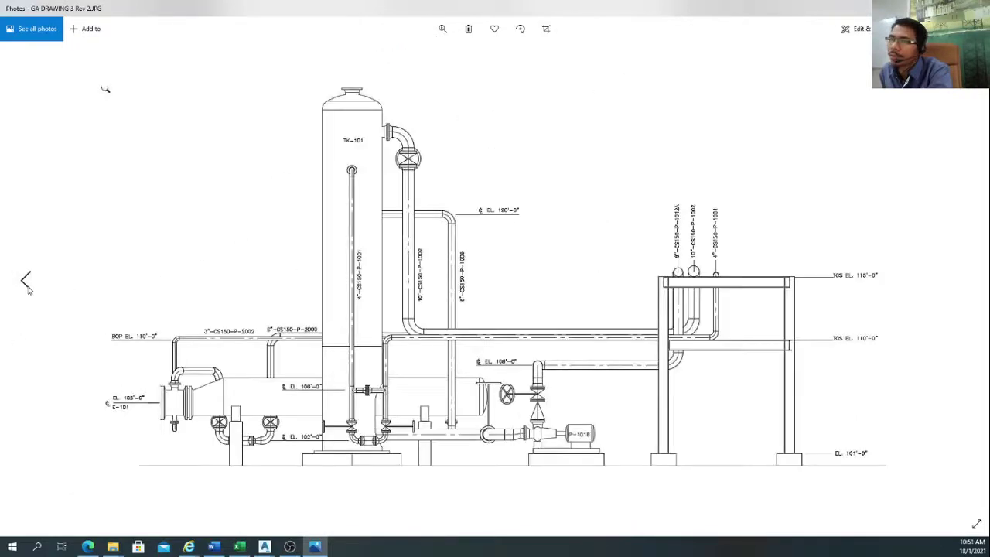
left_click(28, 288)
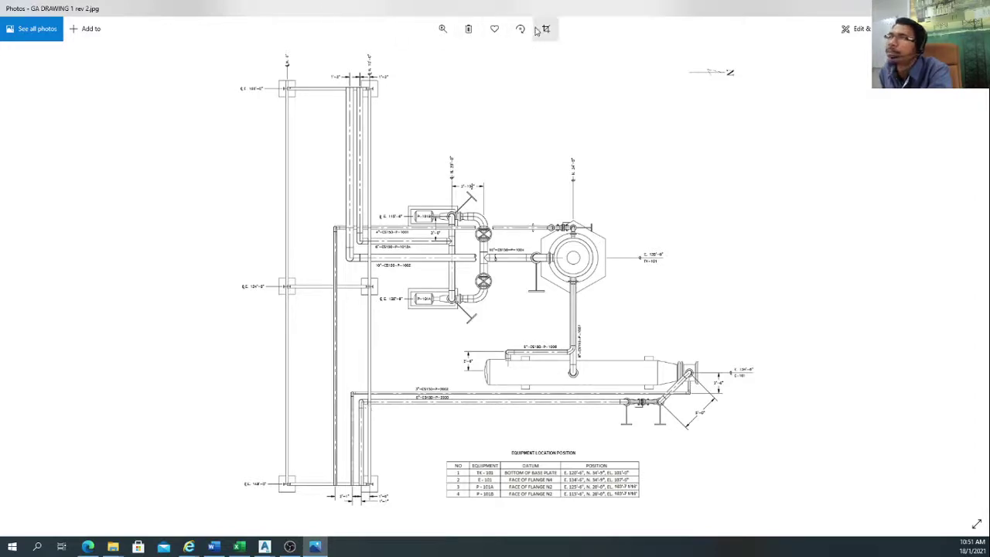
left_click(443, 29)
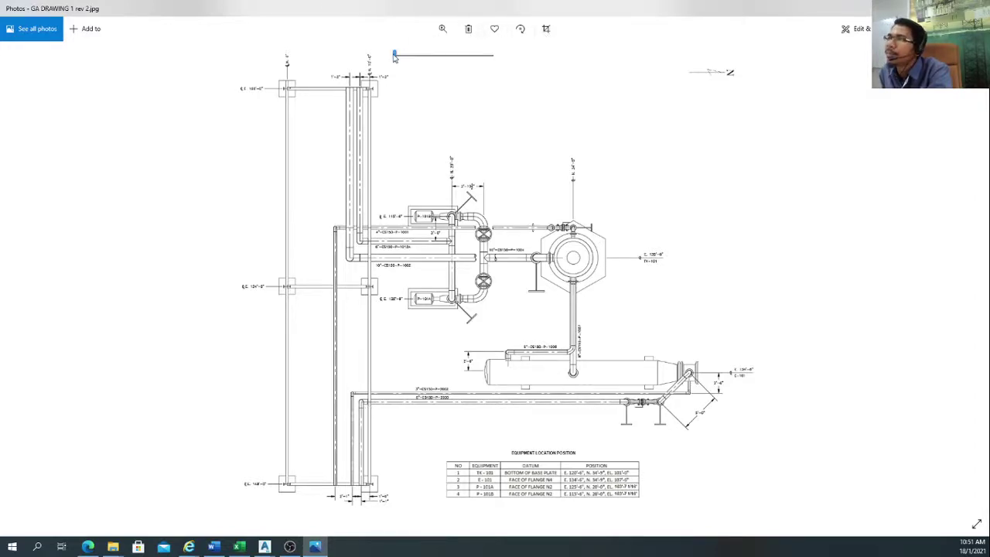
left_click_drag(395, 56, 404, 55)
mouse_move(366, 368)
left_mouse_down()
mouse_move(432, 121)
mouse_move(364, 231)
left_mouse_up()
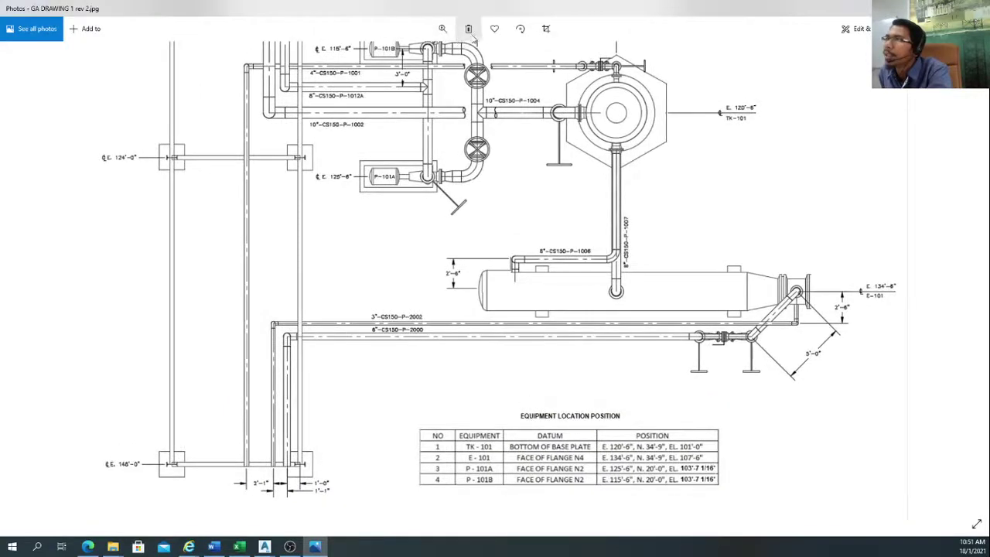
Step: Mark up GA DRAWING 1 in ink, circling the pipe offset dimensions beside the lower rack column and marking the 6" line's turn onto the rack
left_click(856, 29)
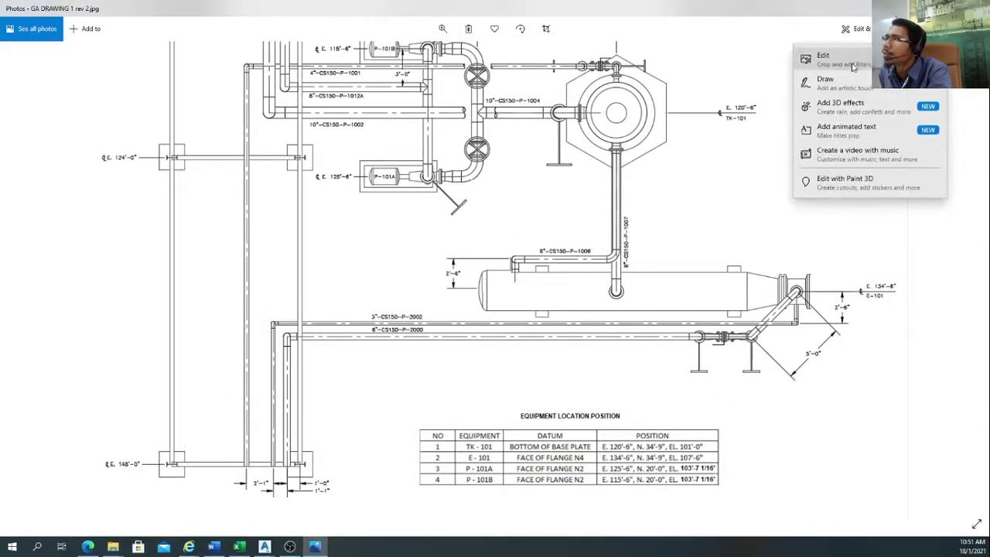
left_click(836, 90)
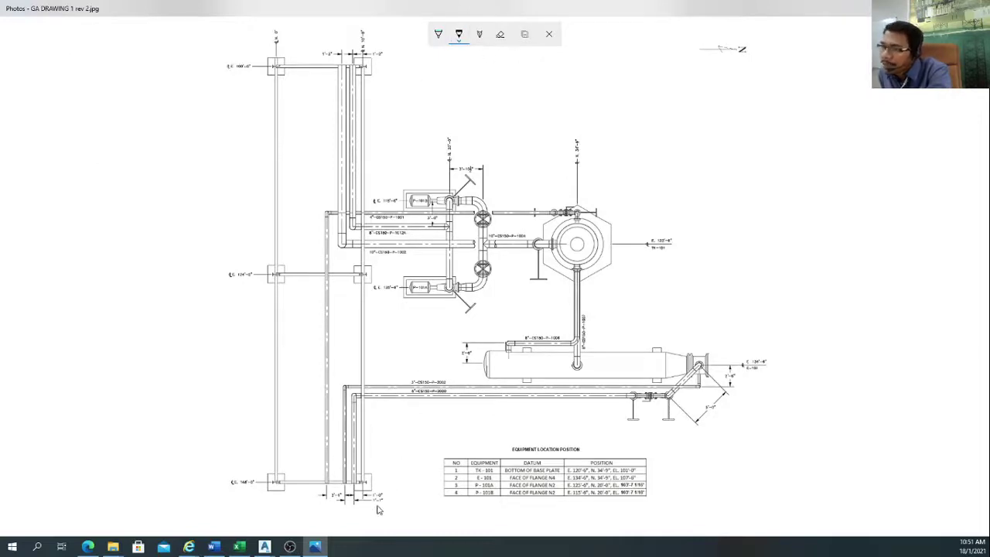
left_click_drag(372, 509, 383, 505)
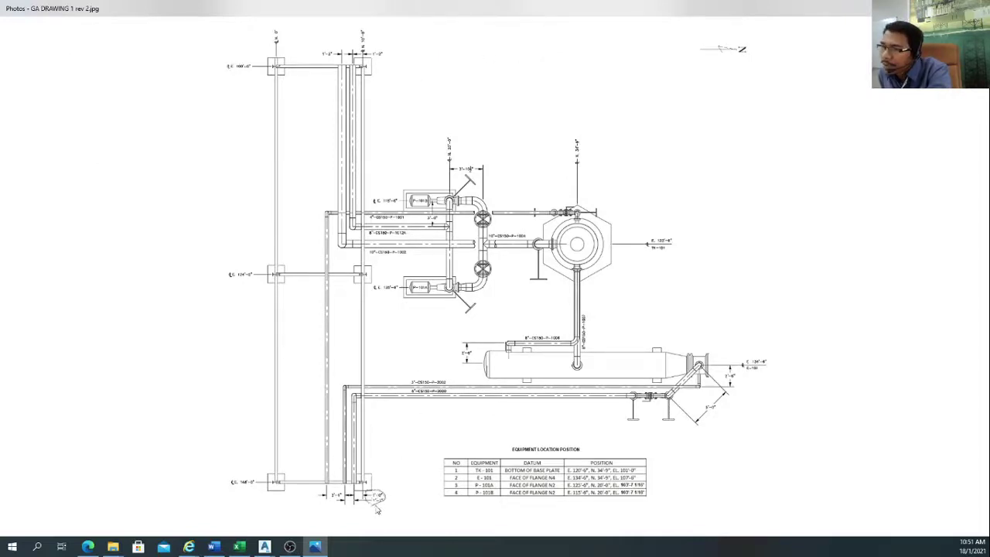
mouse_move(354, 410)
left_mouse_down()
mouse_move(364, 410)
mouse_move(353, 406)
left_mouse_up()
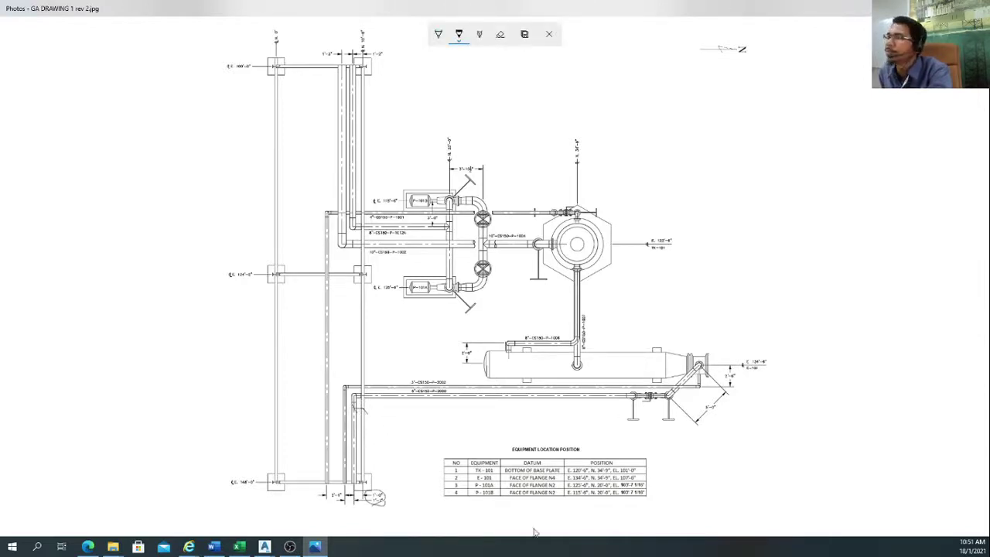
Step: Switch to PIPING.dwg and, in top view, stretch the open end of the straight pipe beside the exchanger to the middle of the rack beam
left_click(264, 546)
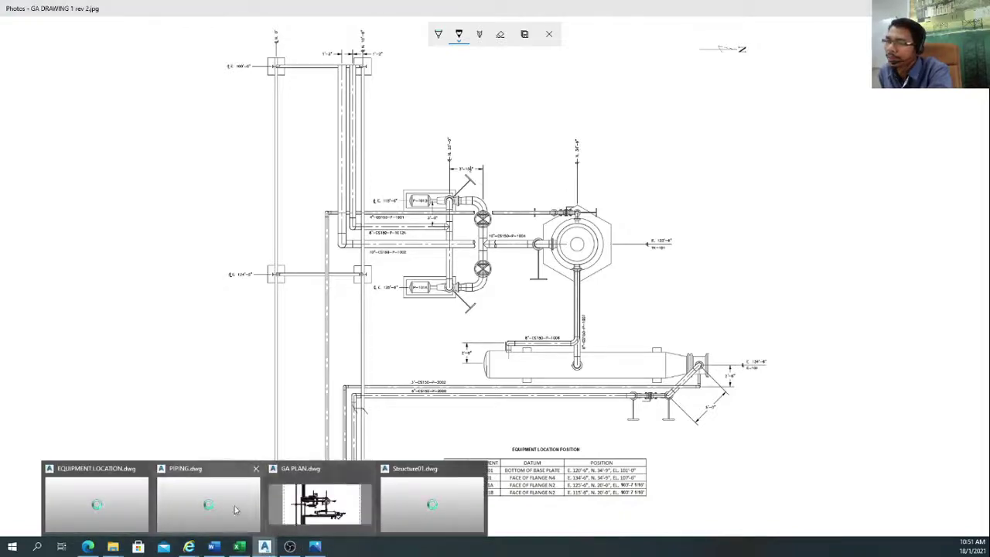
left_click(236, 509)
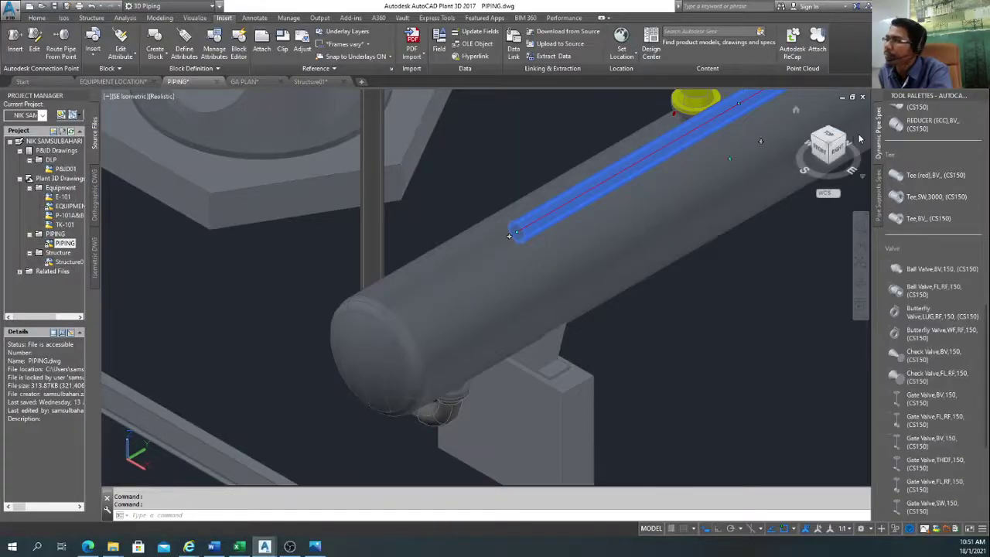
left_click(829, 137)
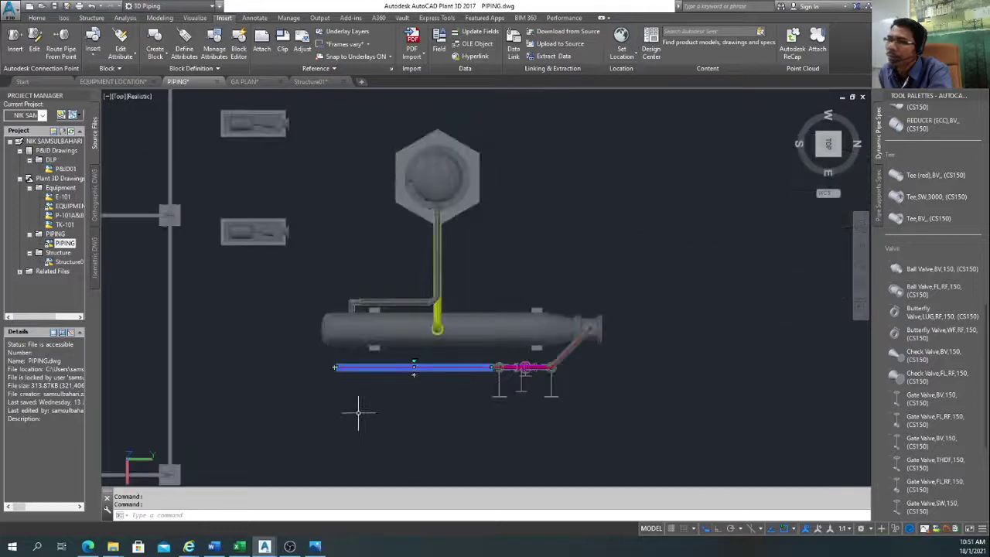
middle_click_drag(304, 407, 464, 371)
scroll(487, 330, "up", 5)
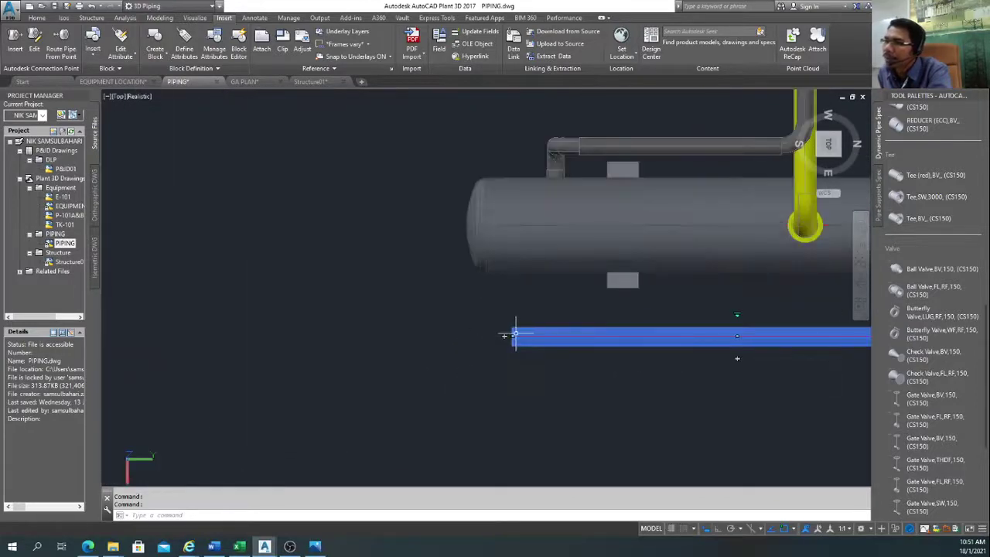
left_click(510, 336)
middle_click_drag(248, 335, 570, 340)
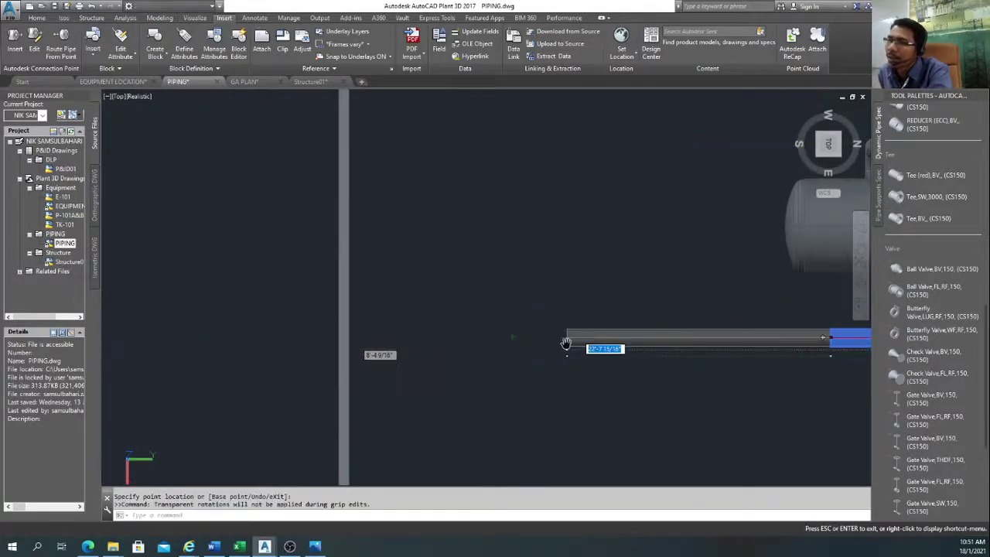
scroll(570, 340, "down", 2)
scroll(433, 339, "up", 8)
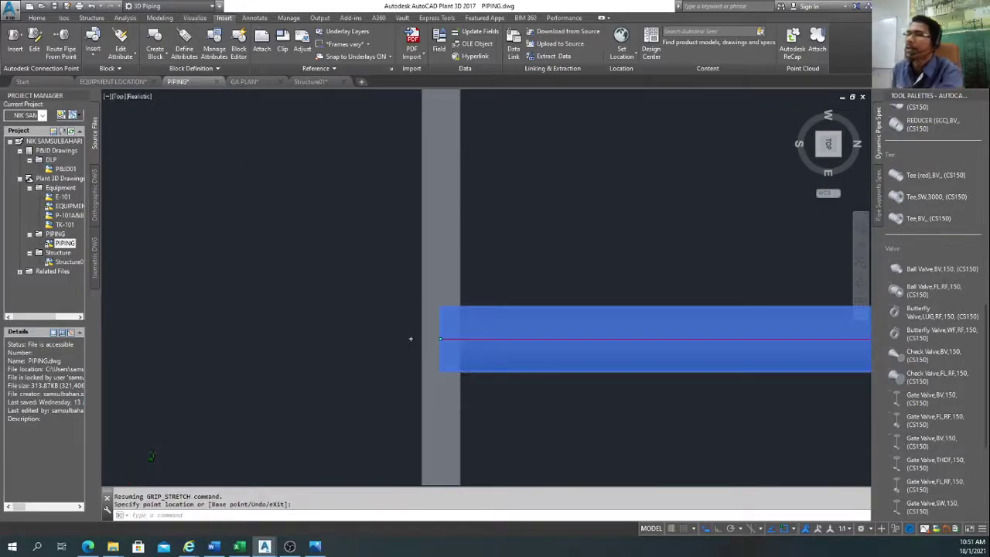
scroll(479, 374, "down", 3)
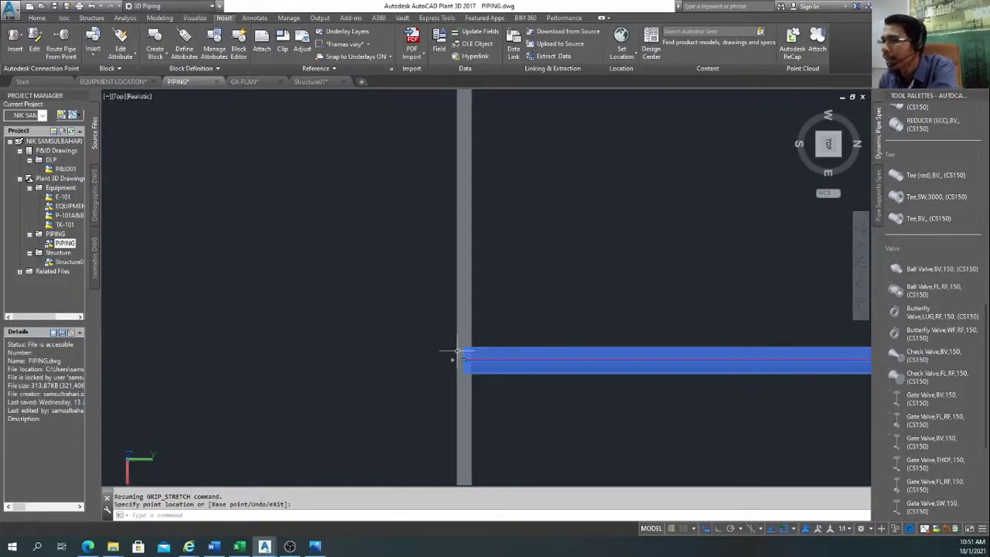
Step: Continue the pipe in the same direction from its open end at the rack beam by 1'1
left_click(453, 359)
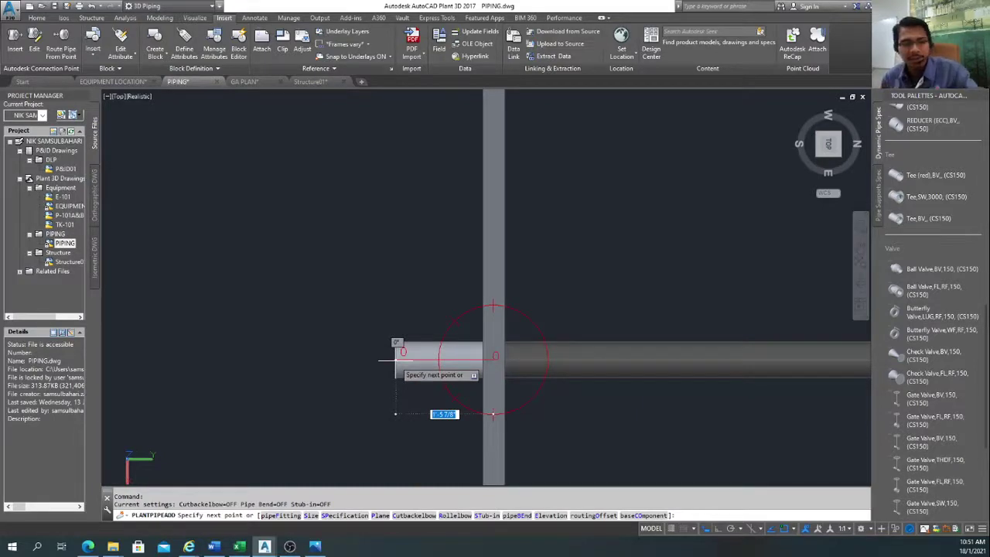
type("1")
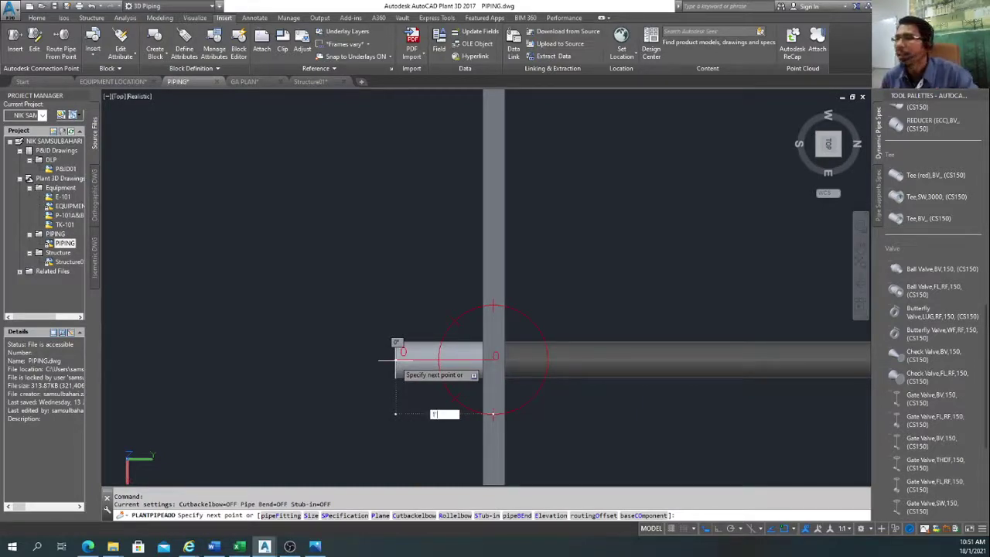
type("'1")
key("Return")
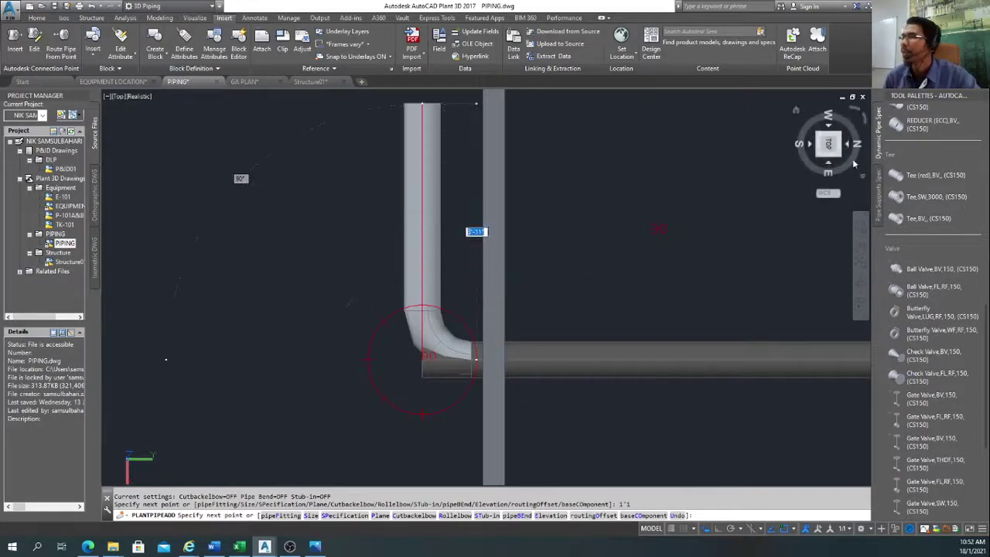
key("Return")
Step: In southeast isometric view, route the pipe about 10' straight up, turn it along the rack and end it beyond the rack's end
left_click(820, 158)
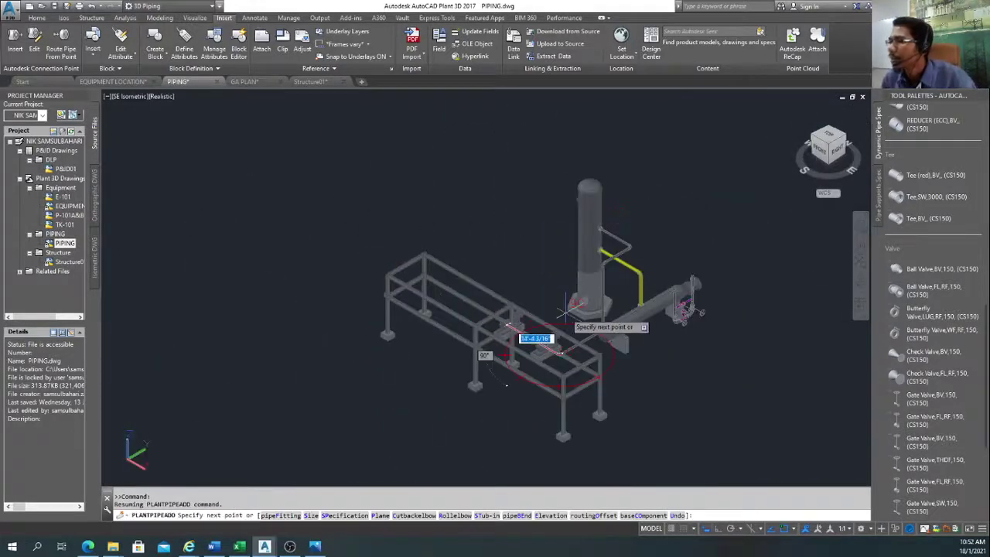
scroll(569, 309, "up", 3)
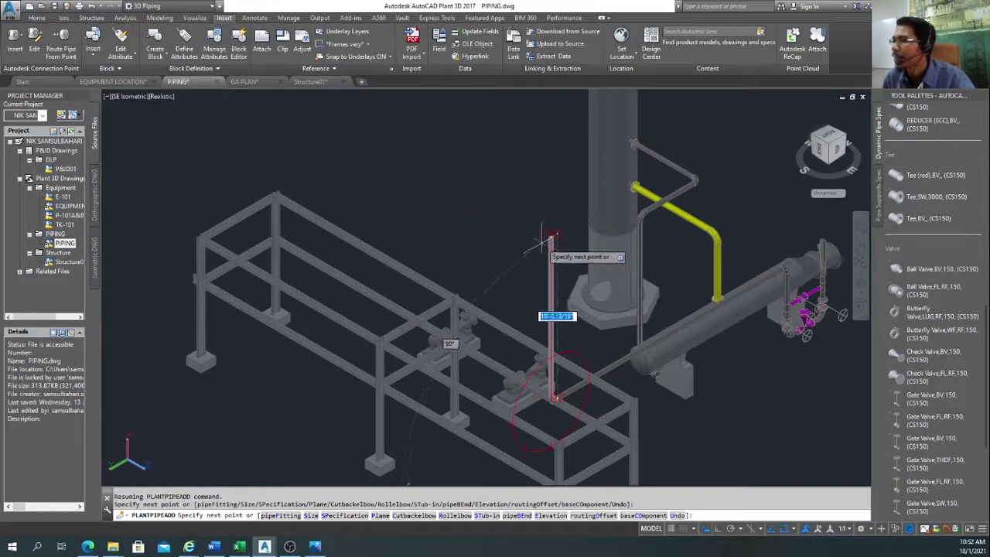
scroll(543, 340, "up", 2)
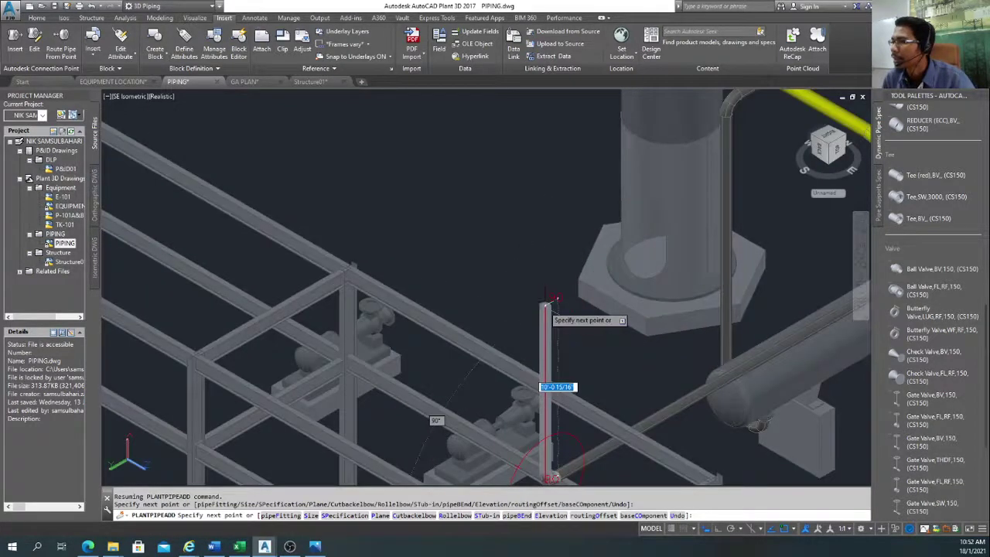
left_click(552, 298)
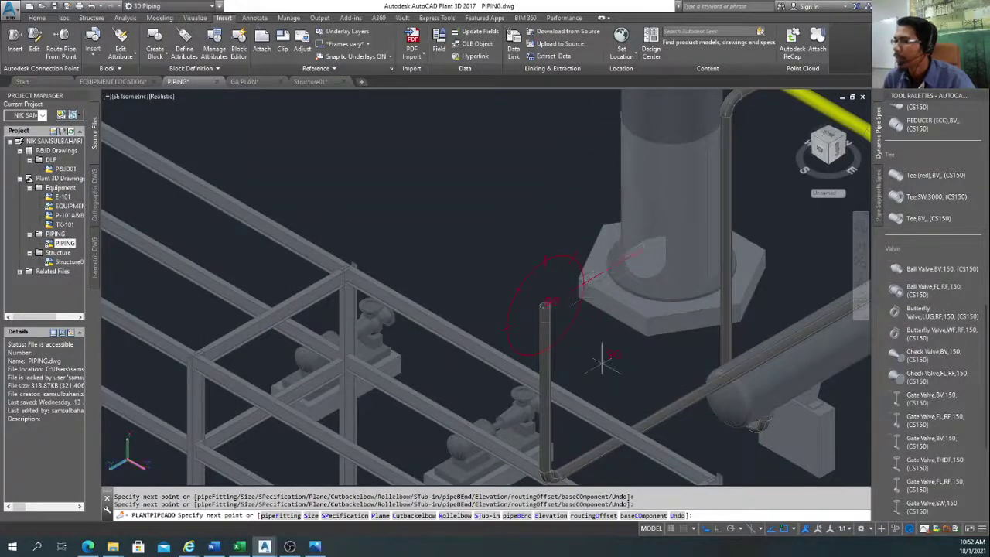
middle_click_drag(696, 415, 582, 285)
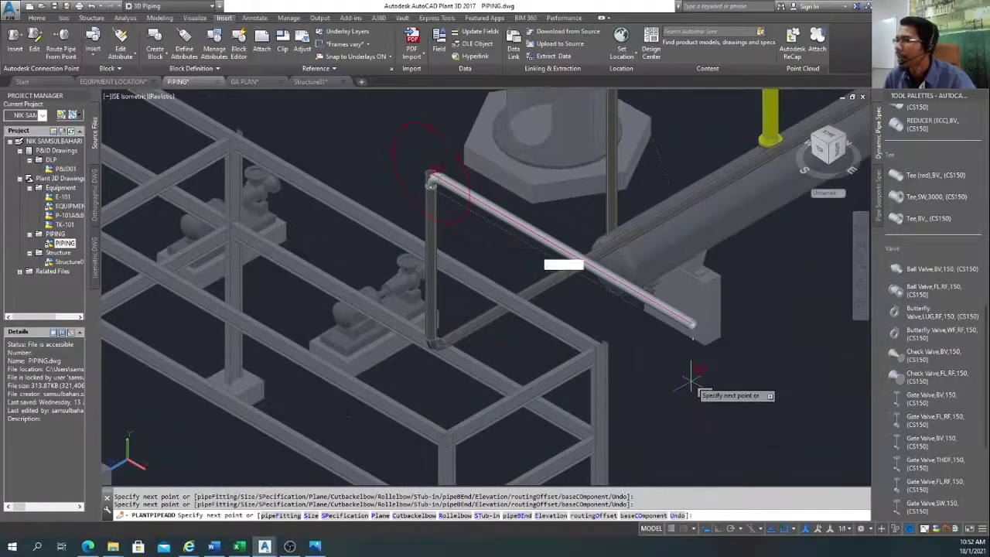
left_click(762, 412)
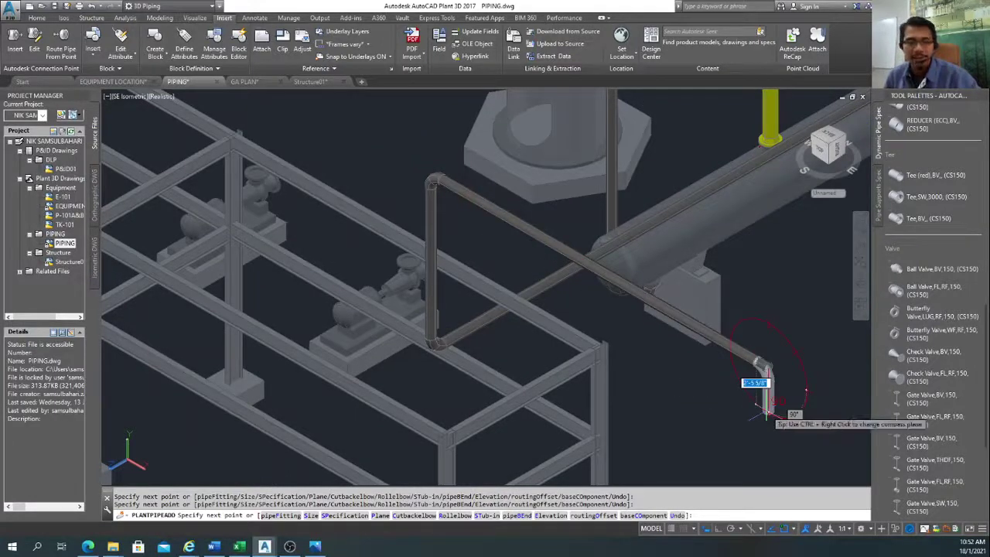
key("Escape")
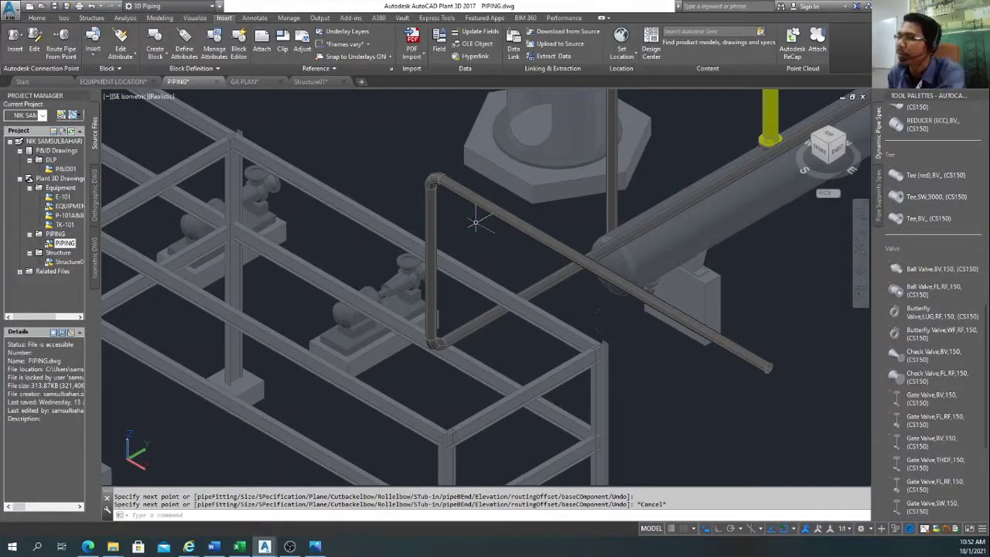
Step: Switch to Photos, discard the ink markup on GA DRAWING 1 and browse to the GA DRAWING 3 elevation to read the rack levels
left_click(314, 547)
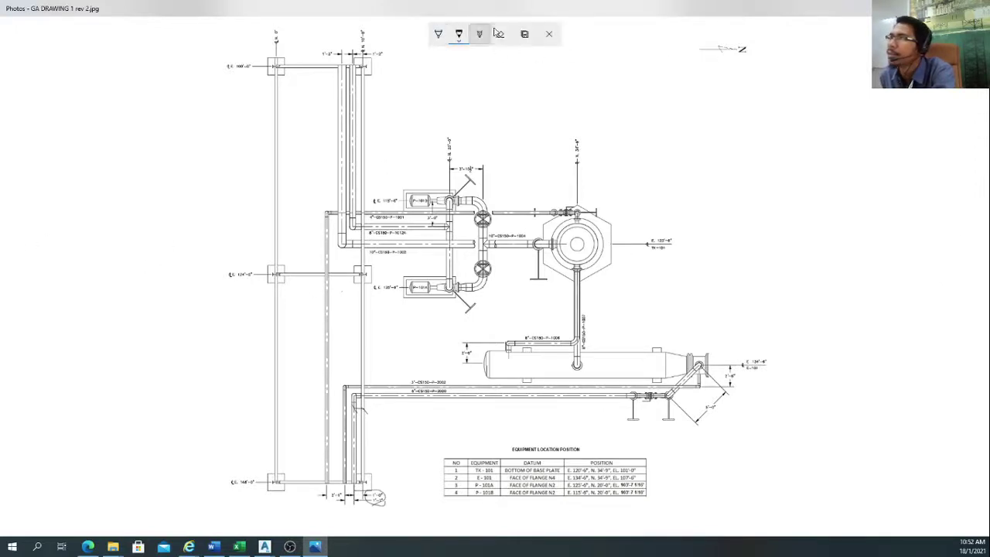
left_click(550, 35)
left_click(466, 297)
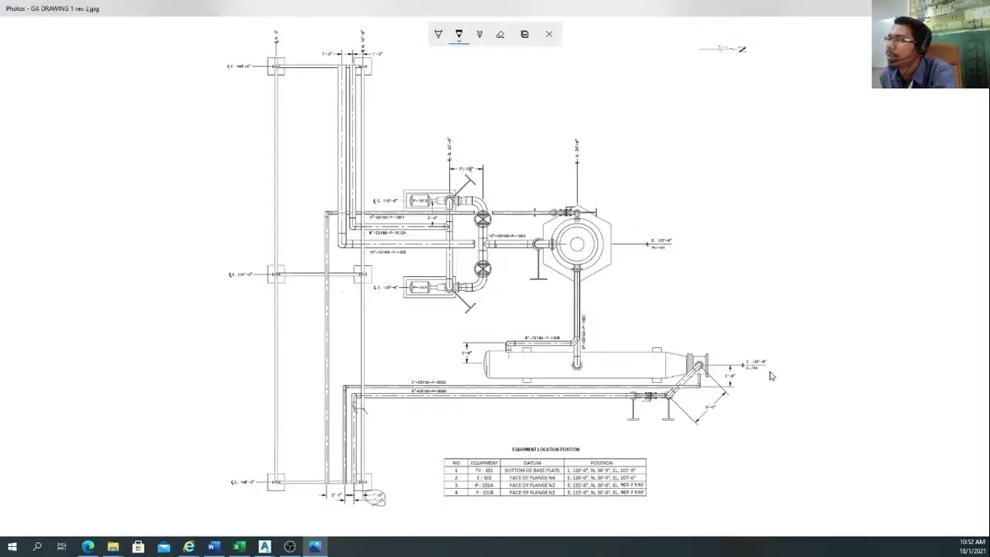
left_click(967, 289)
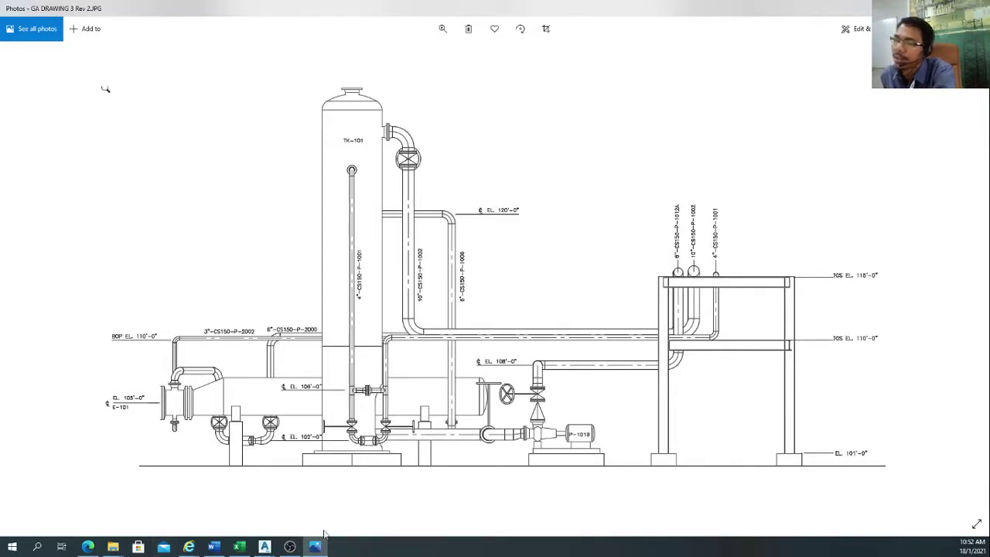
Step: Return to PIPING.dwg and set the bottom-of-pipe elevation of the new horizontal pipe along the rack to 115'
left_click(264, 549)
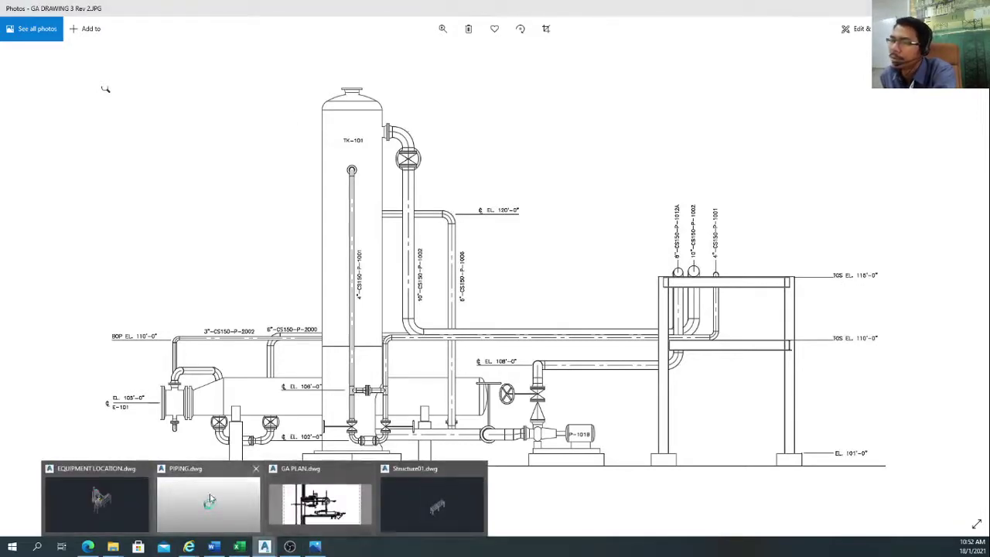
left_click(205, 502)
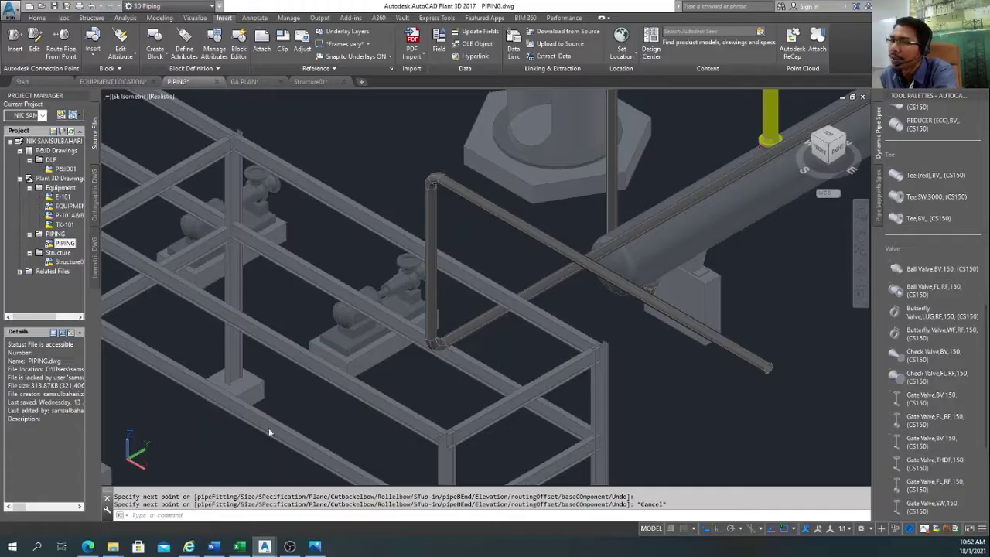
left_click(530, 233)
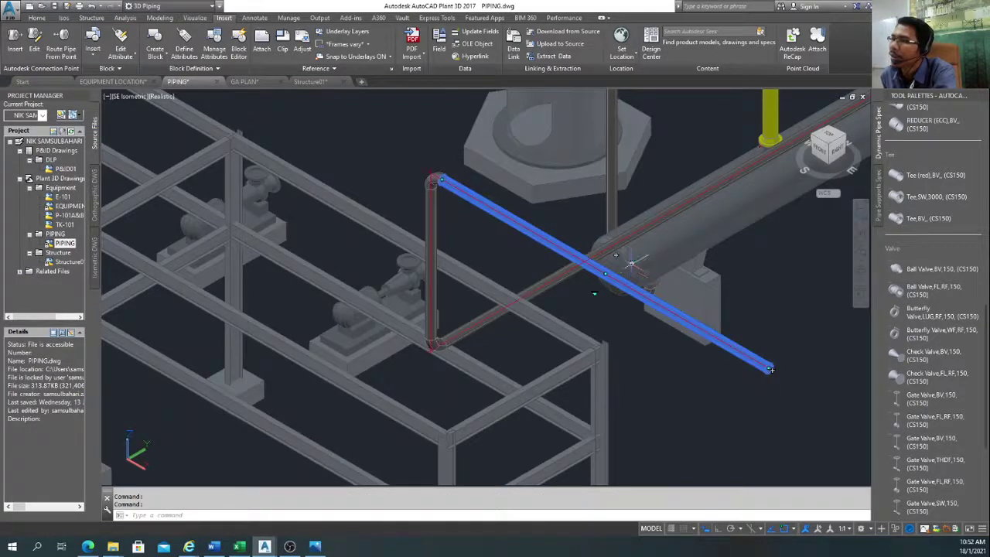
left_click(631, 264)
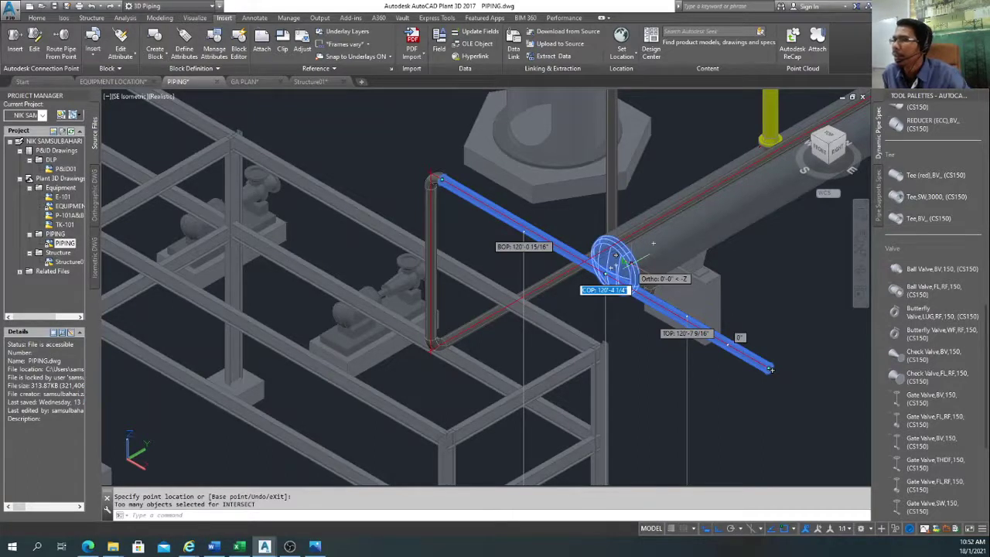
key("Tab")
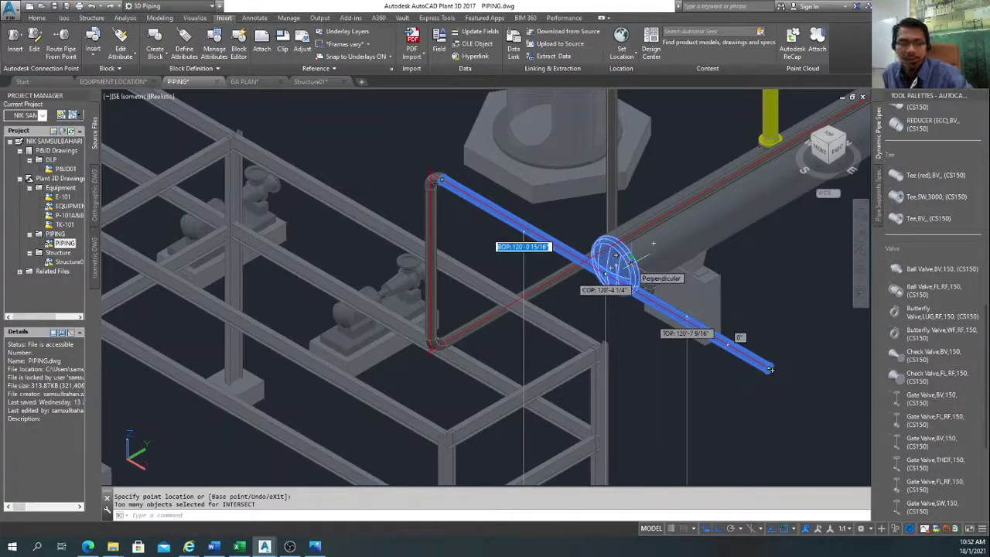
type("115")
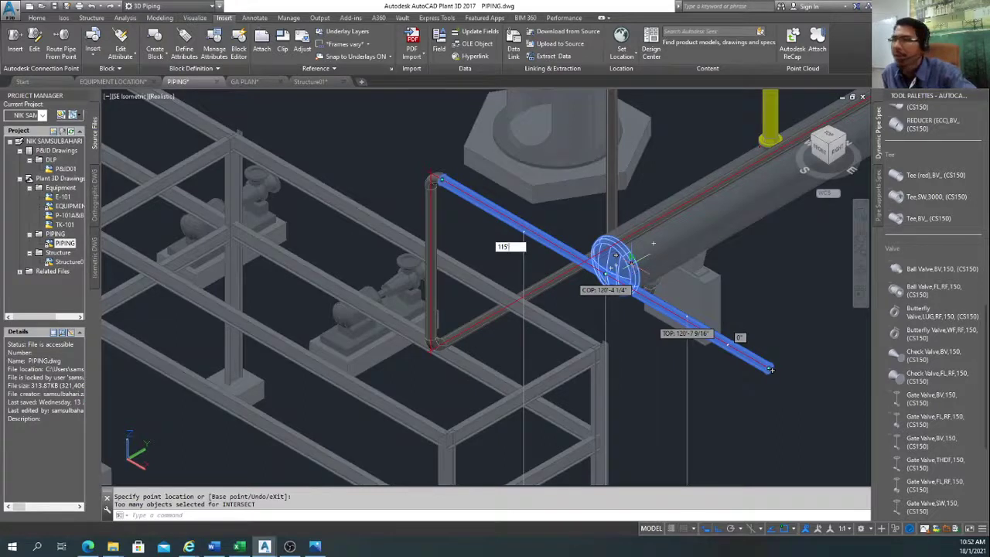
key("Return")
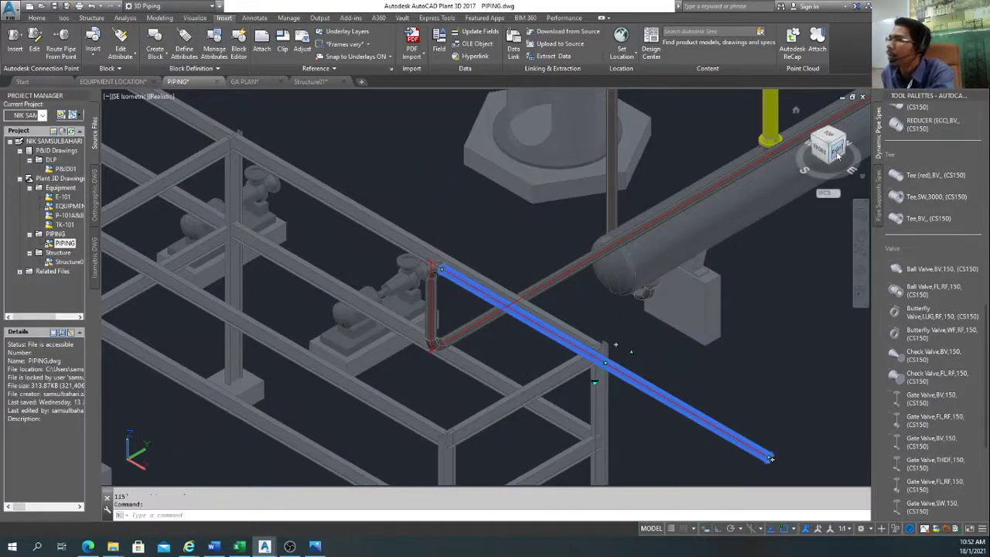
Step: Check the rack pipe from the right side and shorten it in plan view so its open end finishes at the centreline of the rack's end beam
left_click(832, 155)
scroll(463, 286, "up", 5)
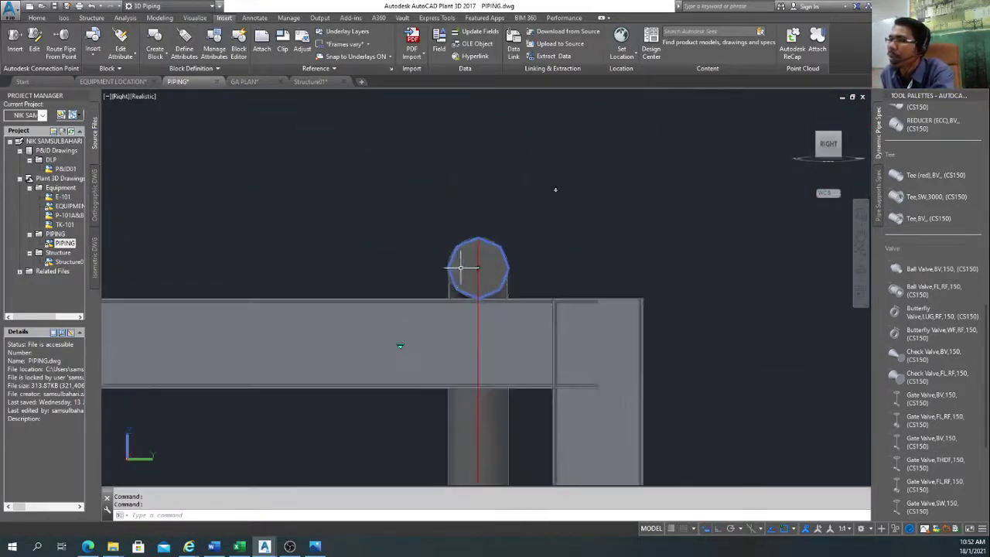
scroll(489, 286, "down", 8)
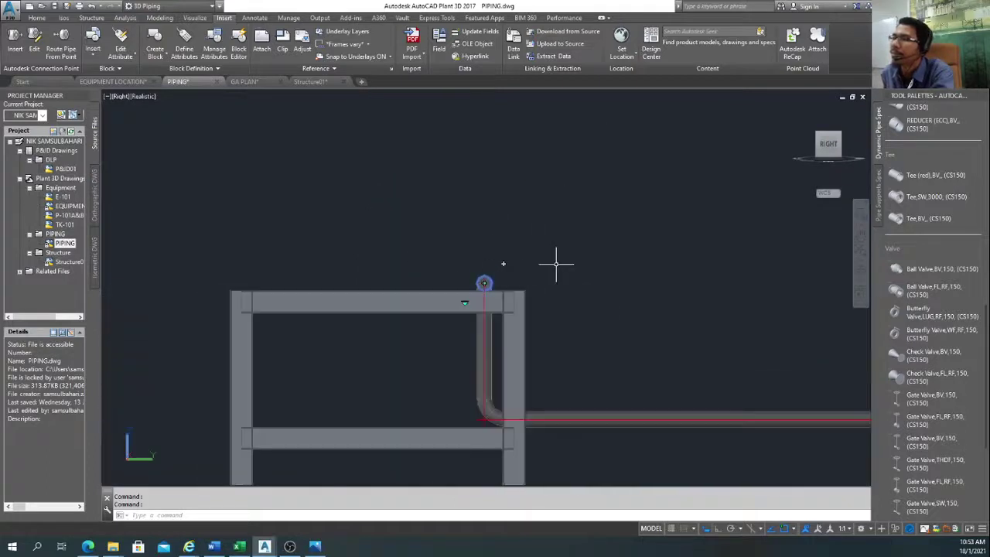
left_click(556, 264)
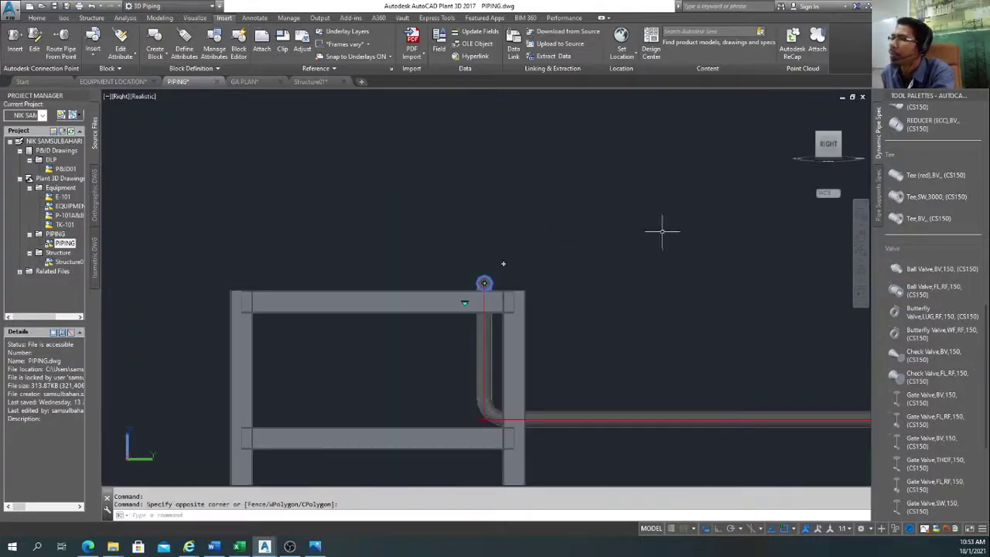
left_click(818, 138)
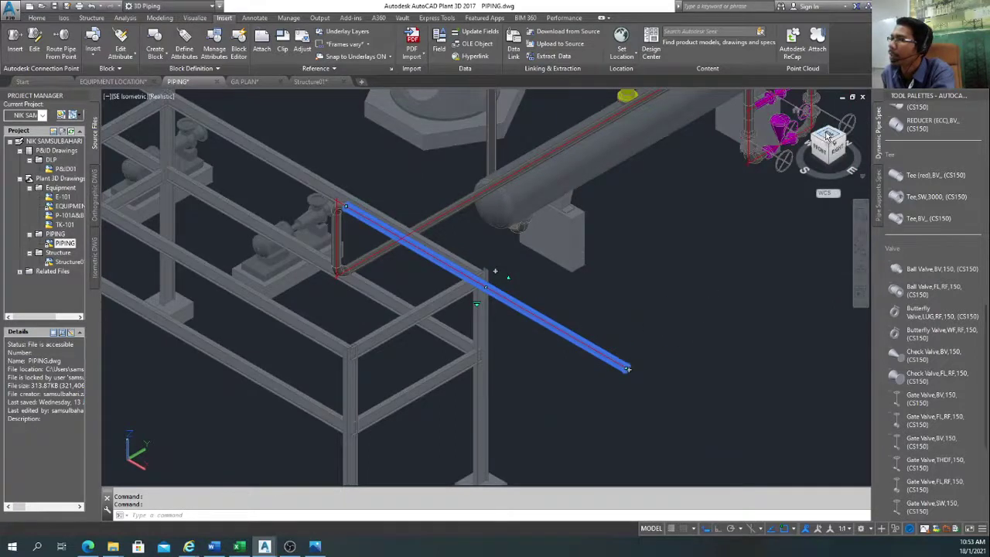
left_click(829, 136)
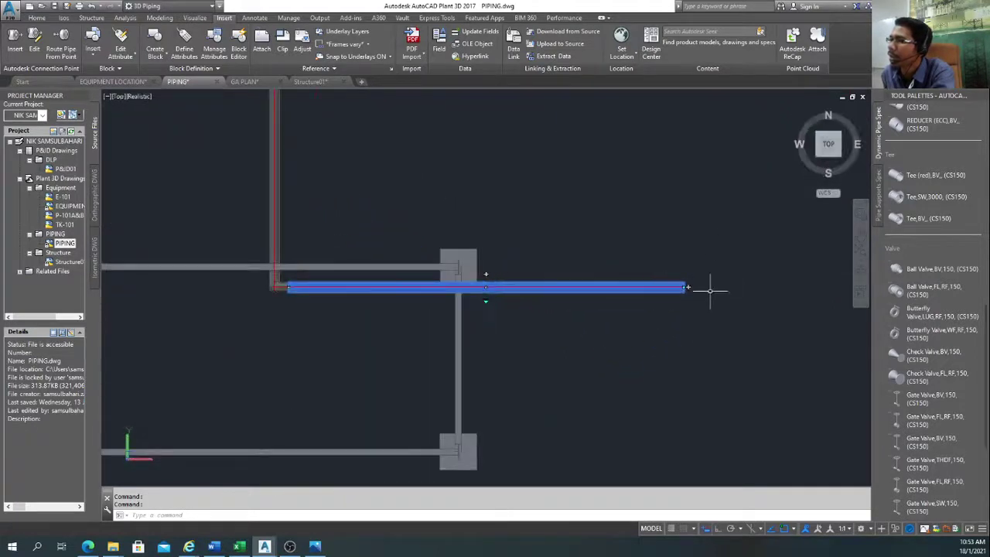
scroll(692, 287, "up", 5)
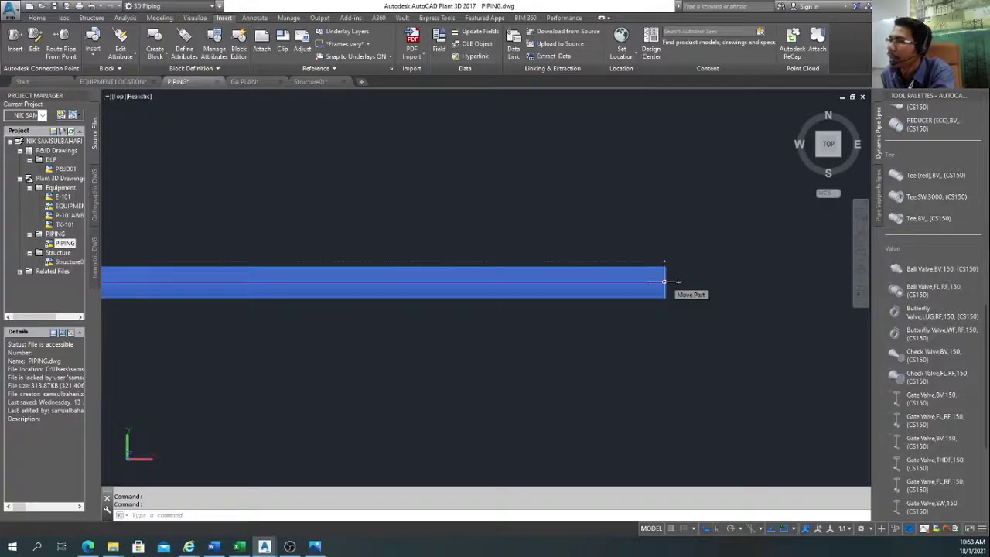
scroll(663, 281, "down", 3)
left_click(664, 280)
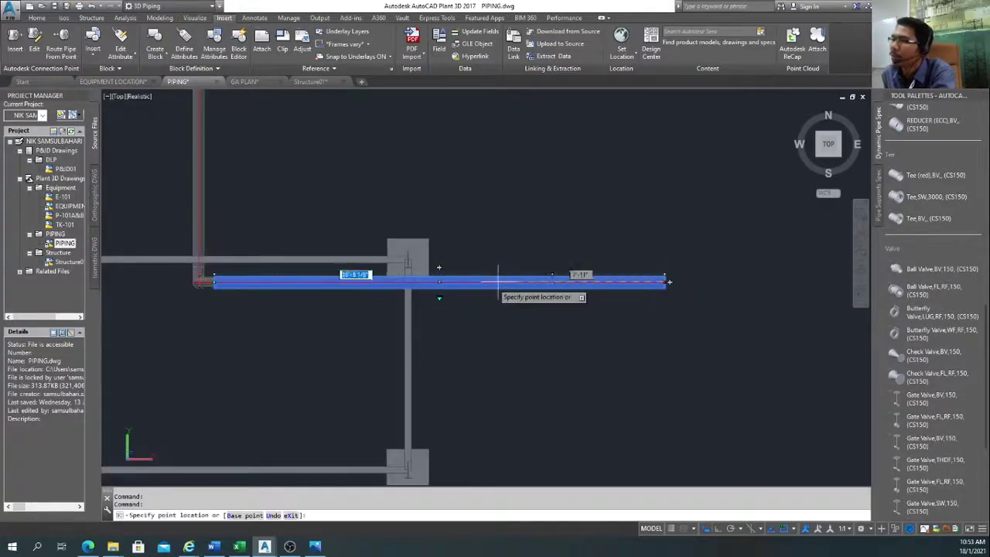
scroll(498, 280, "up", 5)
scroll(410, 302, "down", 2)
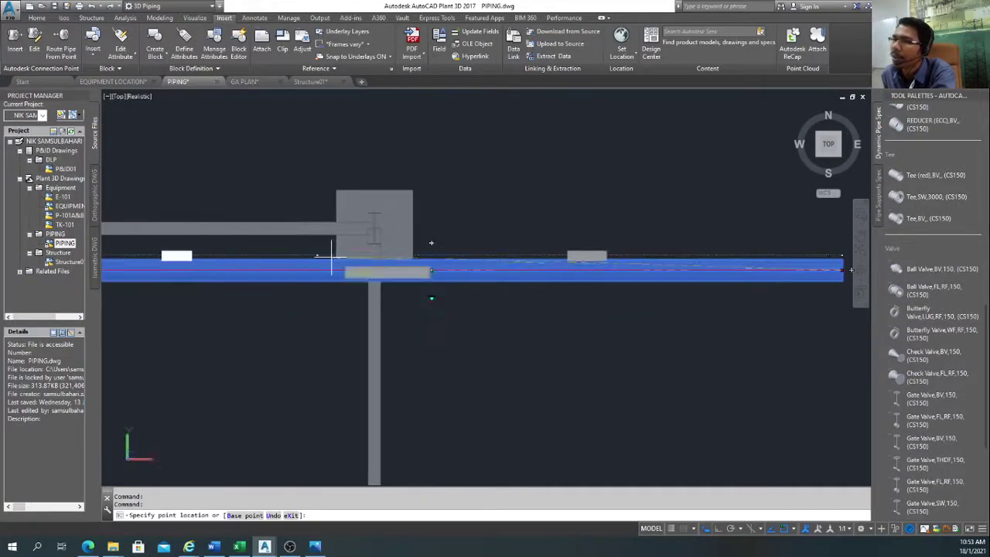
left_click(375, 270)
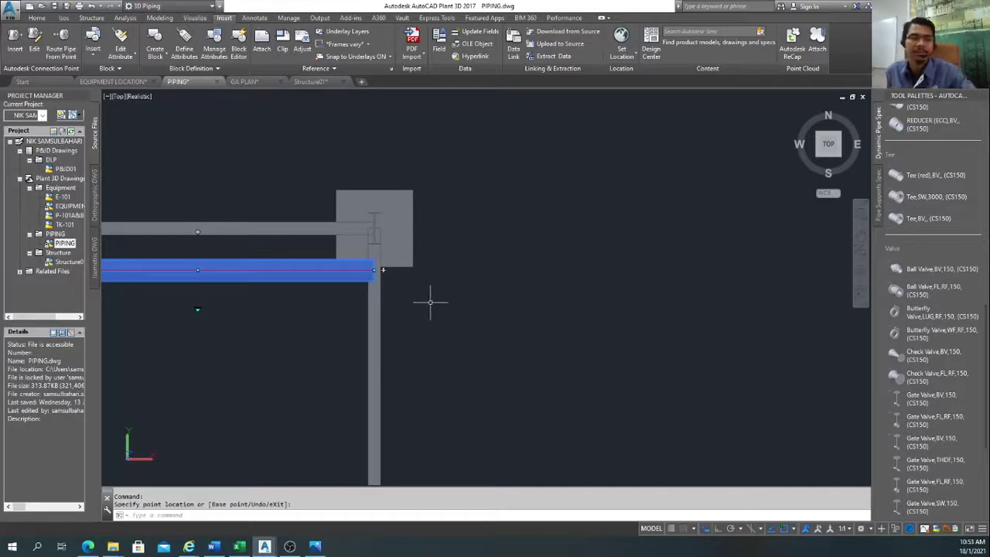
key("Escape")
Step: Examine the magenta valve assembly and its bypass beside the horizontal exchanger in southeast isometric view, along with the start of the CS150 parts list
scroll(428, 301, "down", 3)
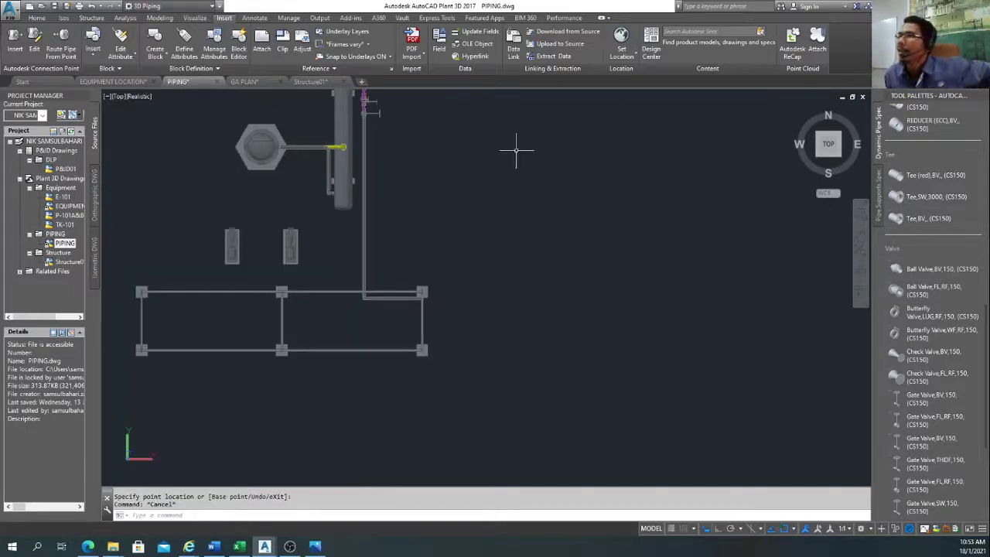
middle_click_drag(516, 149, 472, 256)
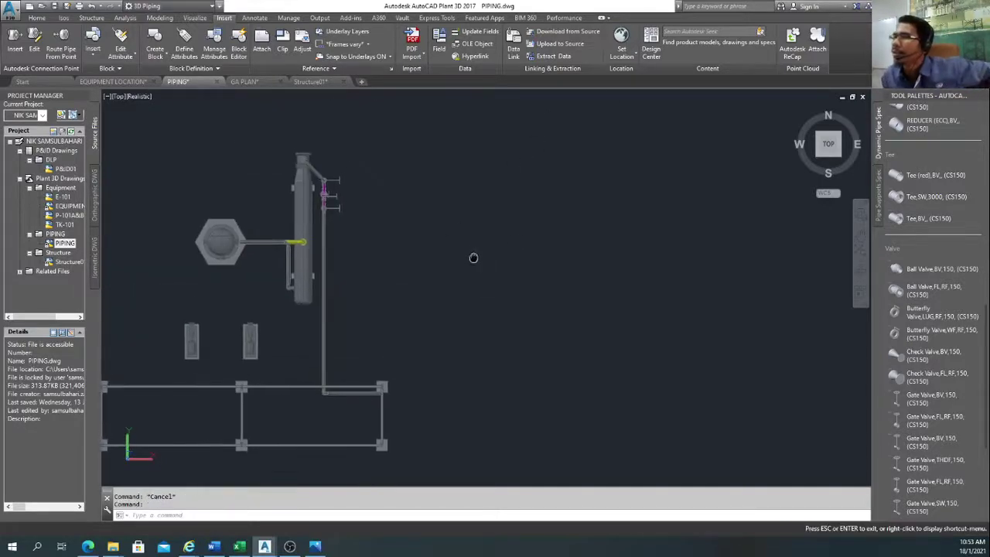
left_click(839, 161)
scroll(638, 236, "up", 5)
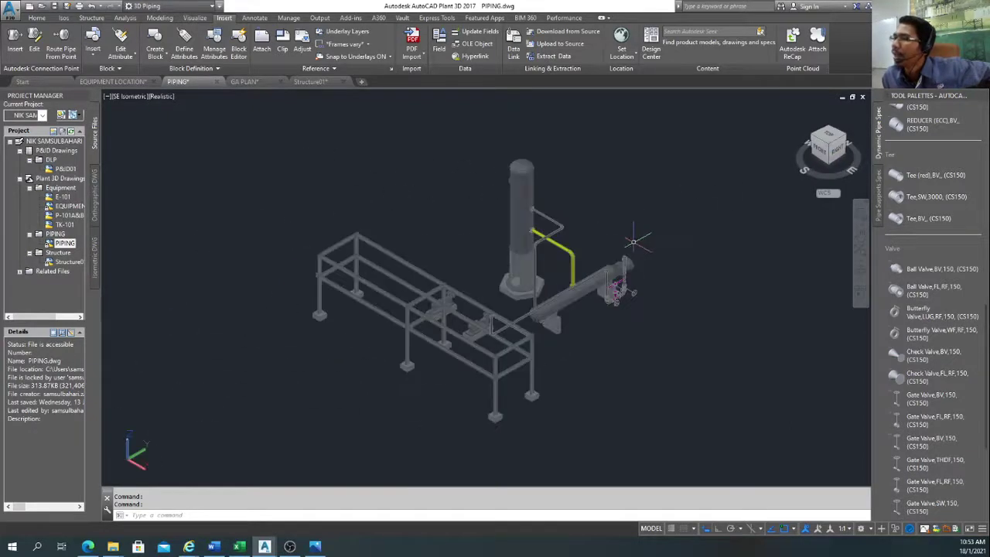
scroll(542, 274, "up", 5)
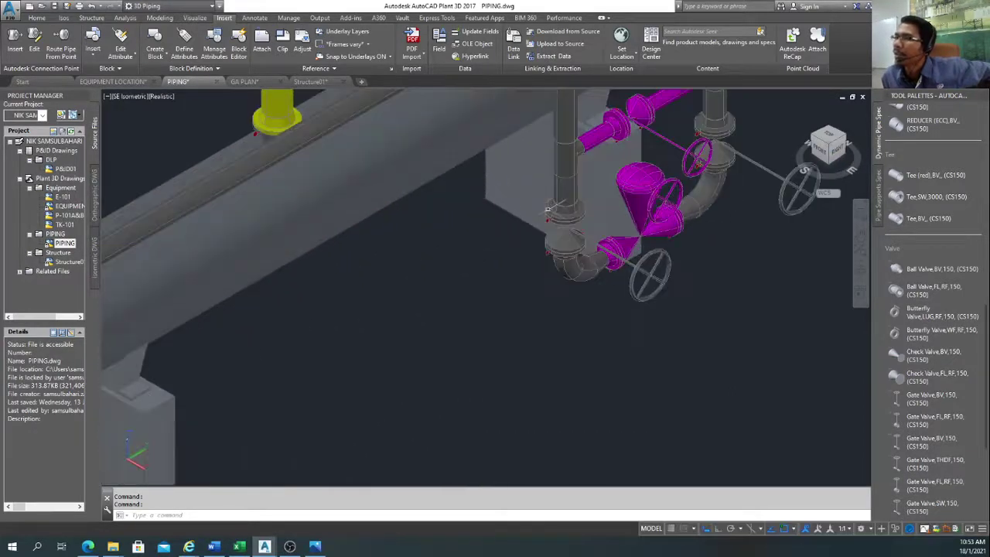
scroll(560, 263, "up", 6)
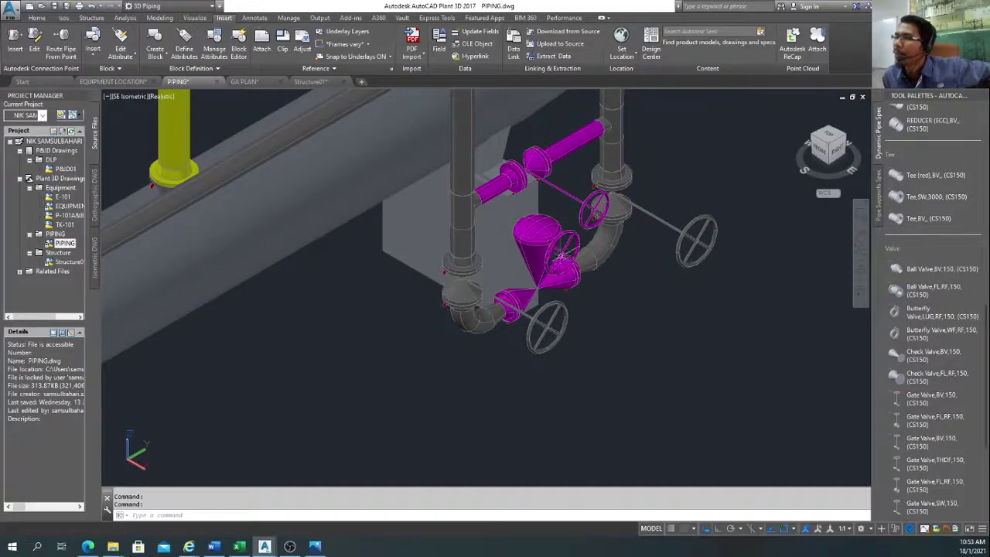
scroll(560, 255, "down", 6)
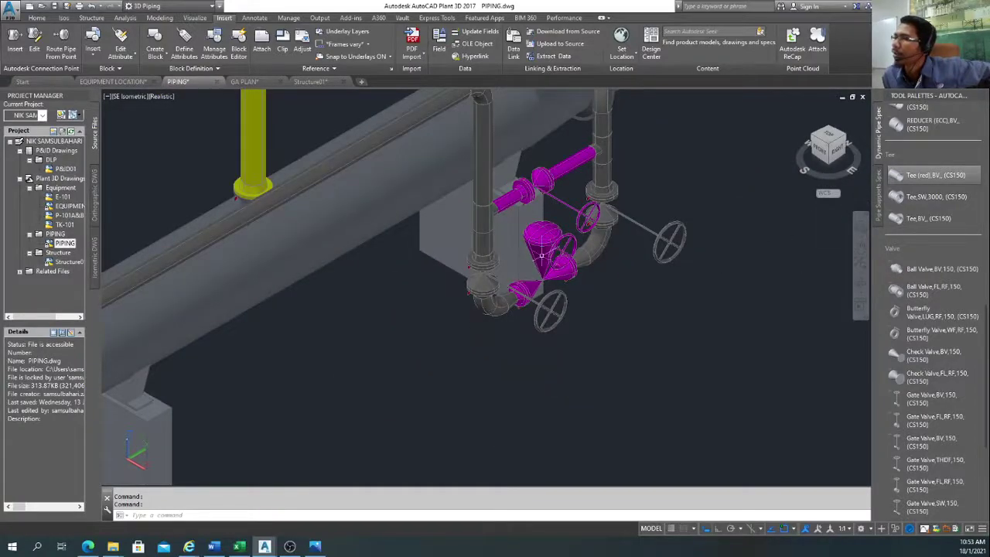
left_click_drag(987, 321, 979, 112)
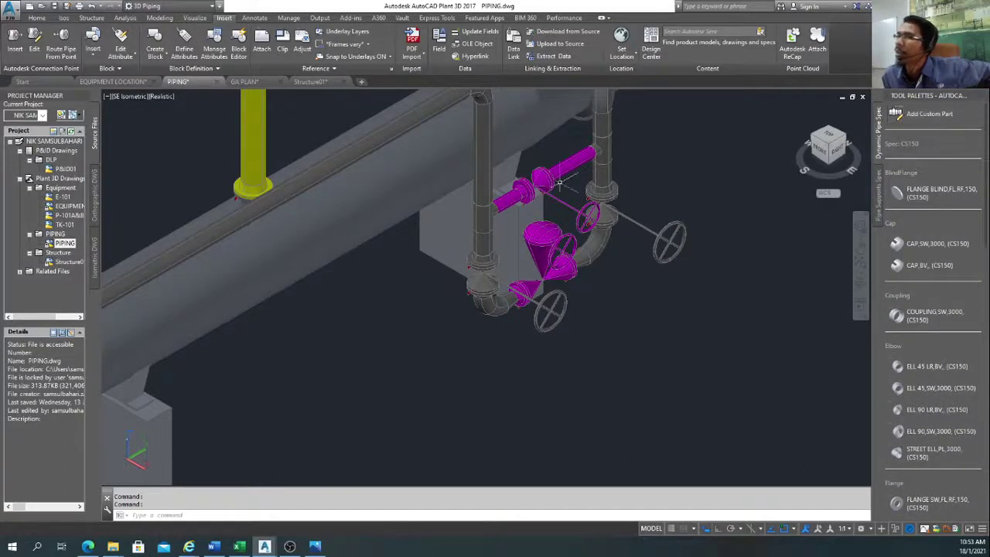
middle_click_drag(524, 160, 575, 261)
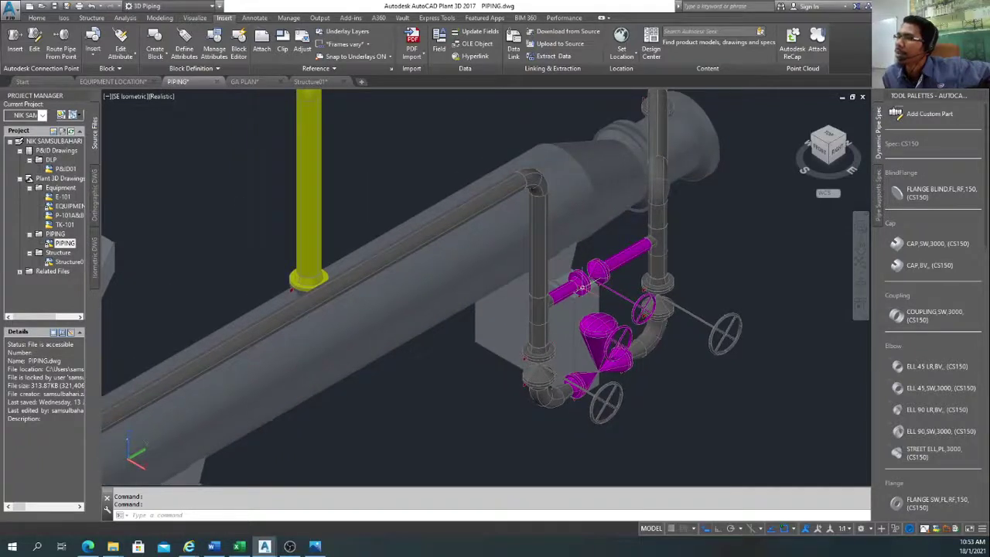
scroll(582, 287, "down", 4)
mouse_move(582, 289)
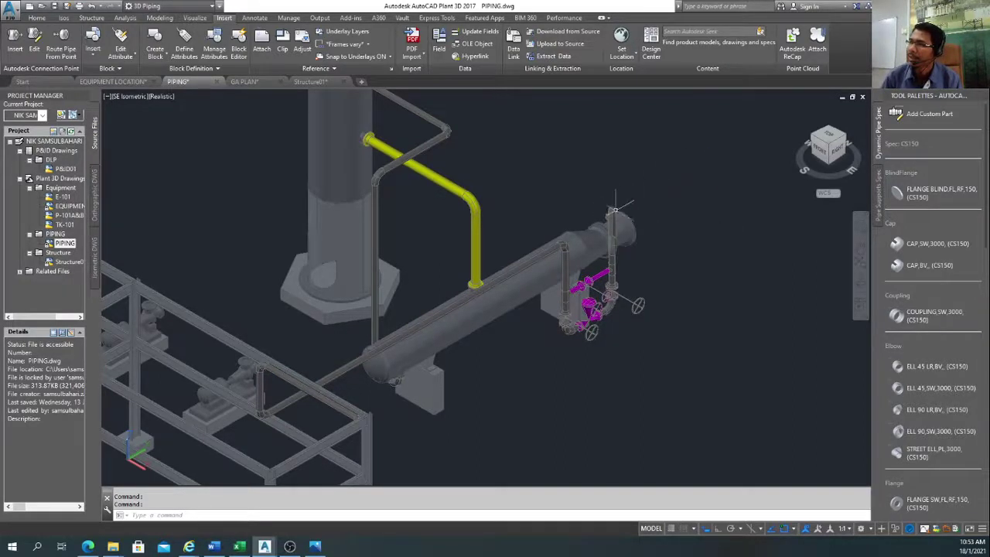
Step: Inspect the completed line from the exchanger nozzle through the valve assembly to the pipe rack in plan and northeast isometric views
left_click(830, 138)
scroll(575, 327, "up", 5)
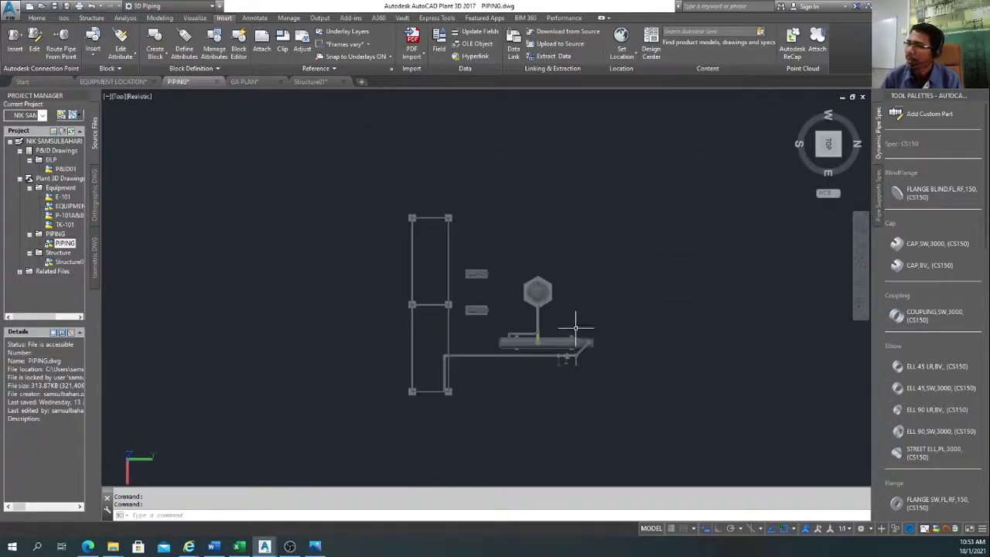
scroll(591, 385, "up", 5)
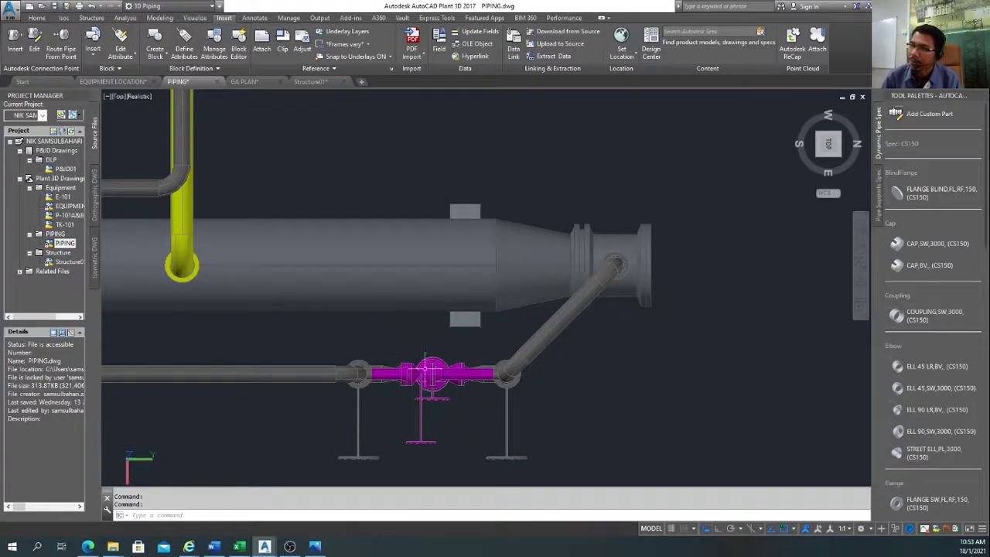
mouse_move(834, 159)
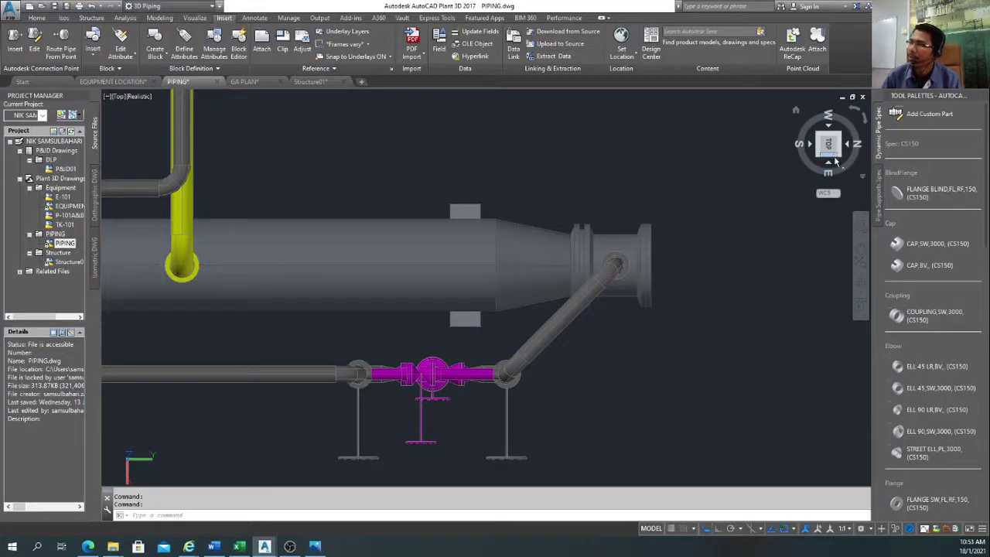
left_click(841, 160)
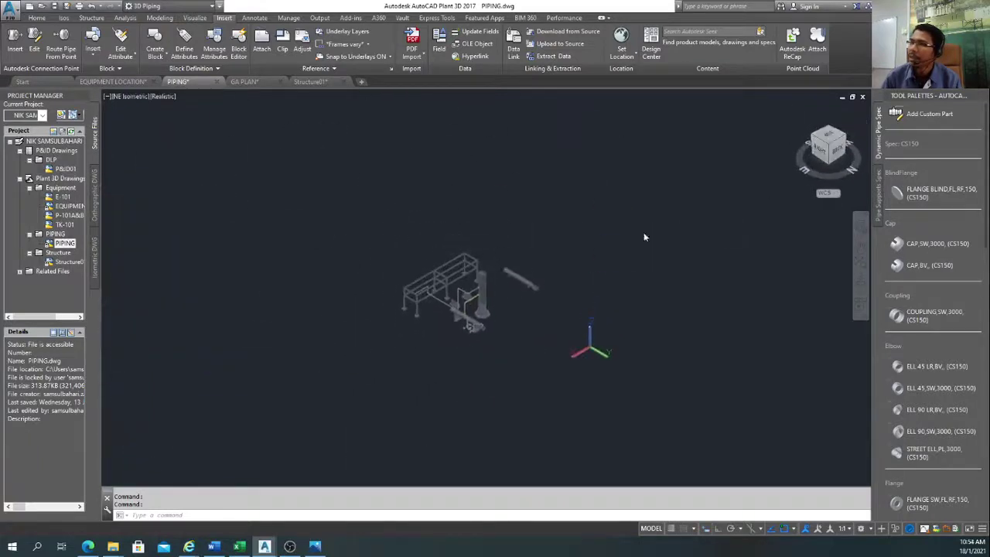
scroll(558, 313, "up", 4)
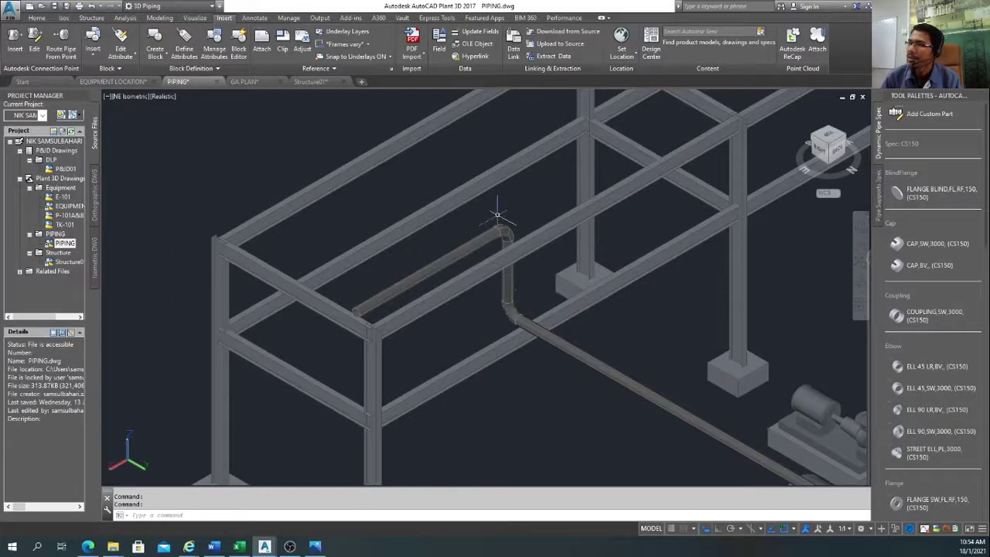
scroll(601, 373, "down", 4)
scroll(601, 374, "up", 2)
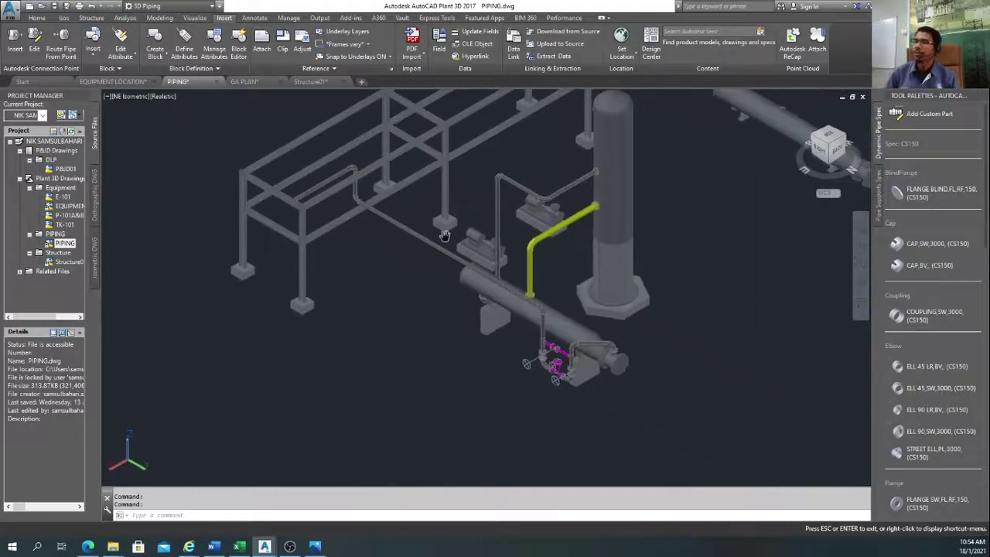